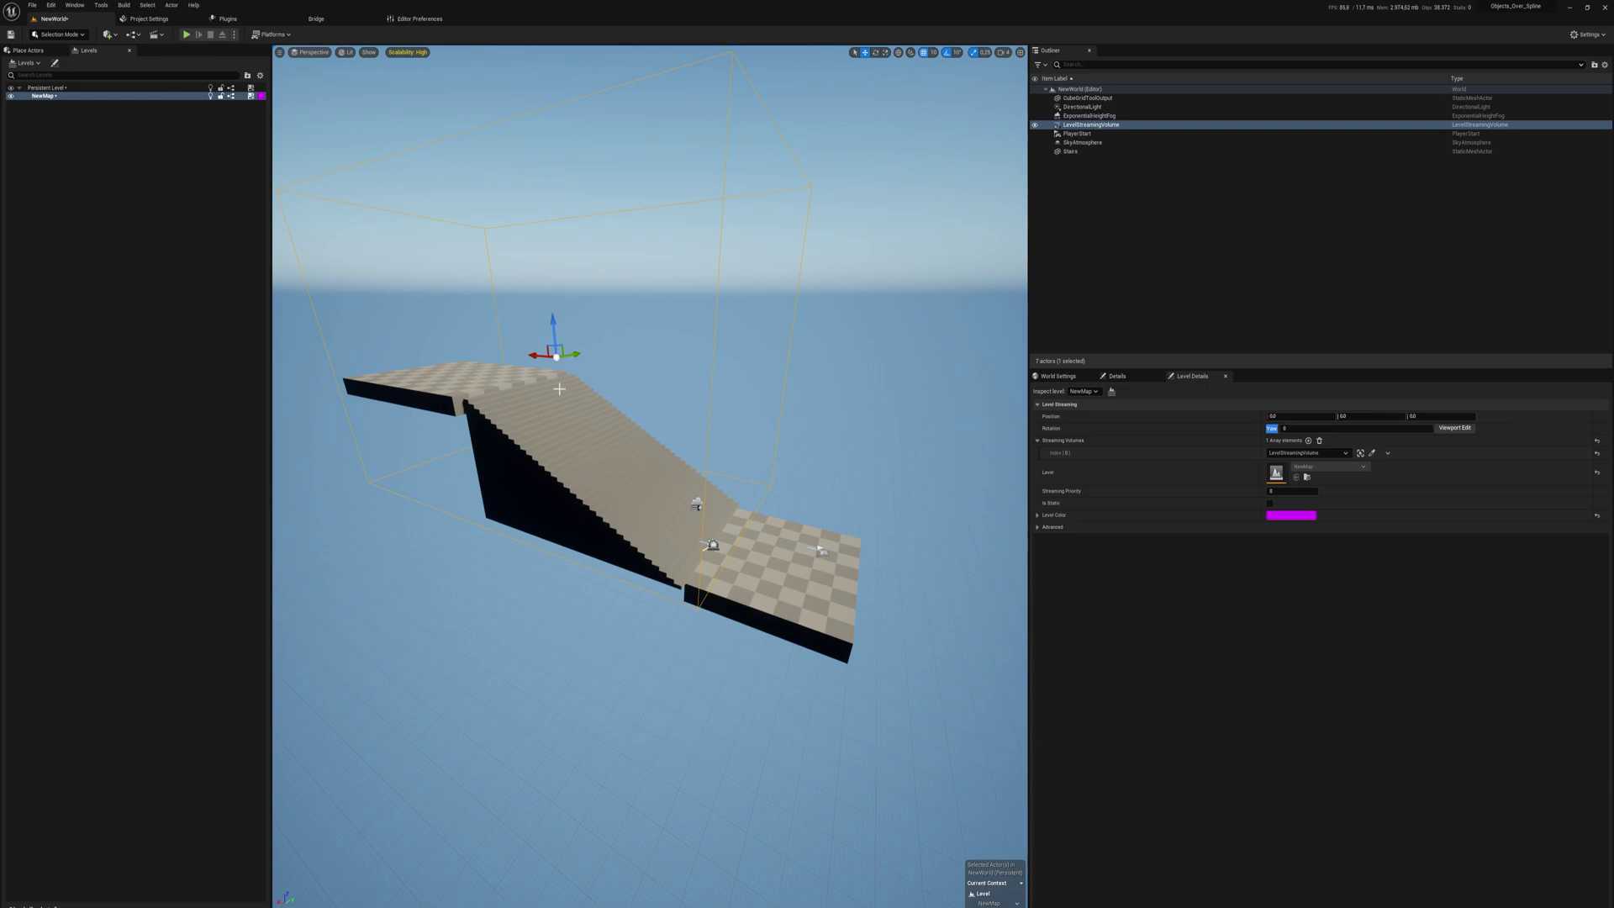
# - Playtest the level by walking up the stairs and back down to check when the NewMap sublevel streams in and out
pyautogui.moveTo(549, 418); pyautogui.dragTo(568, 411, button='right')
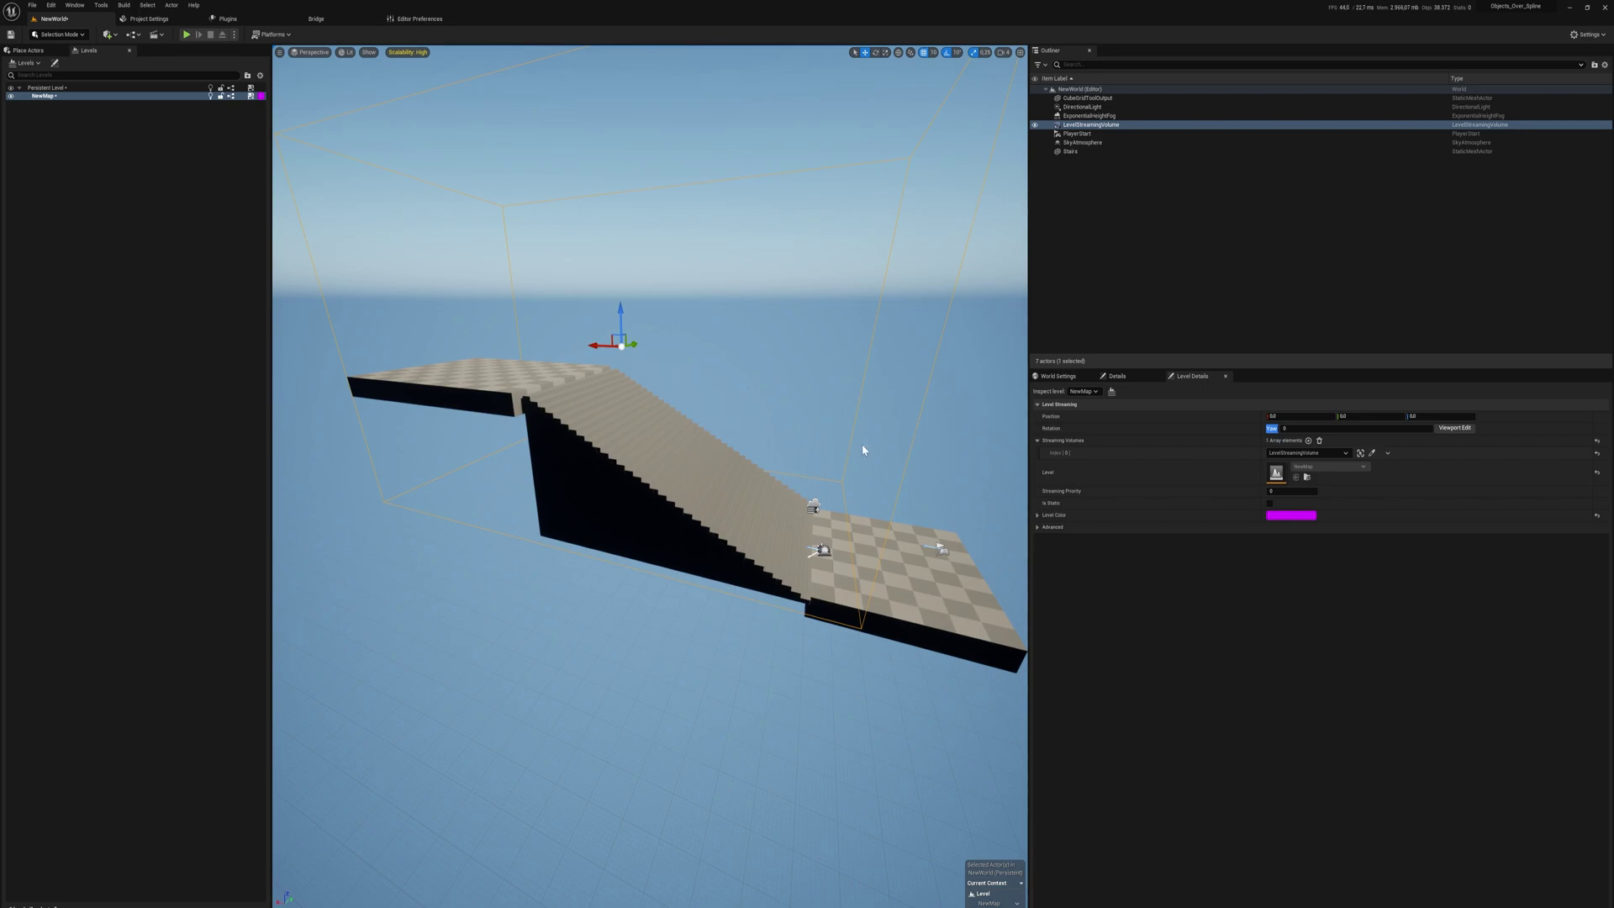
pyautogui.press('s')
pyautogui.moveTo(320, 215); pyautogui.dragTo(353, 213, button='right')
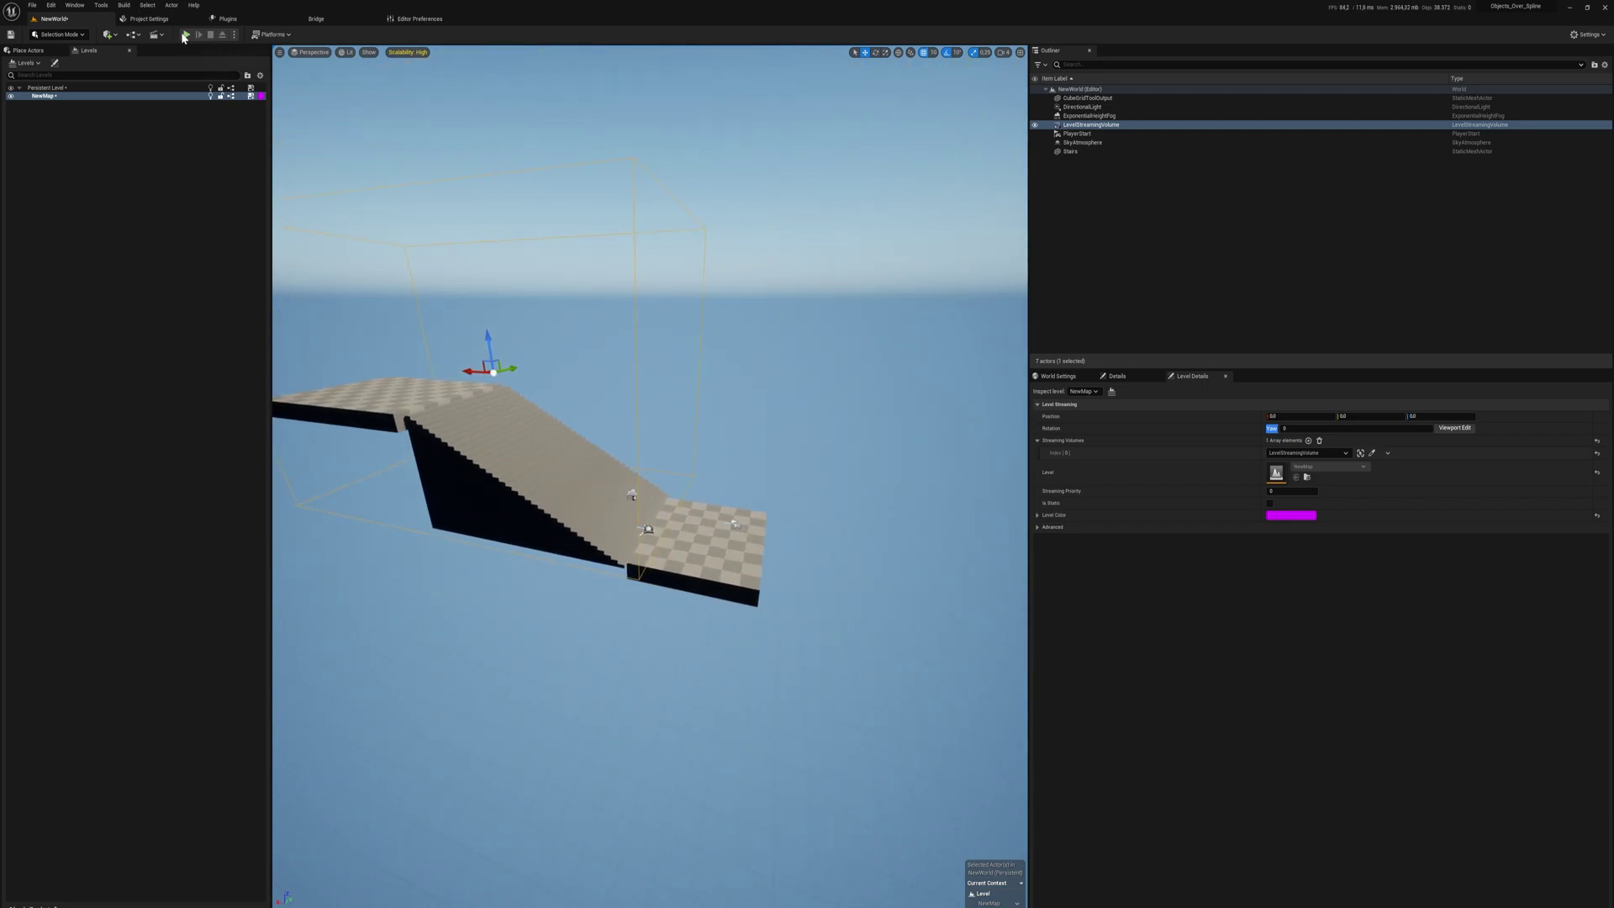
pyautogui.click(185, 35)
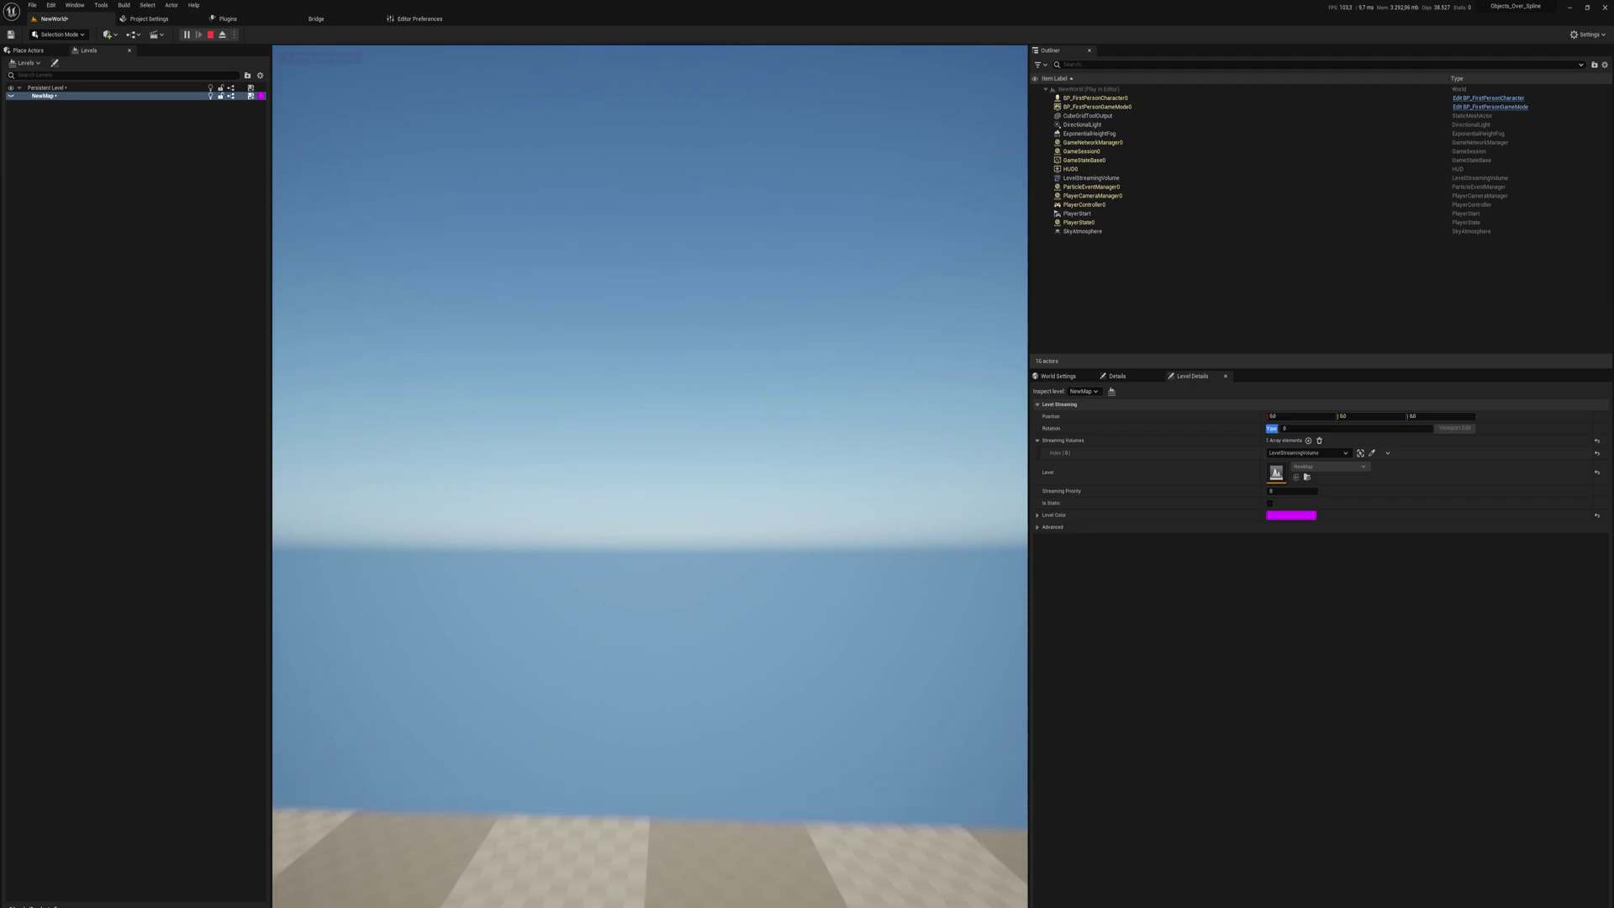
pyautogui.press('w')
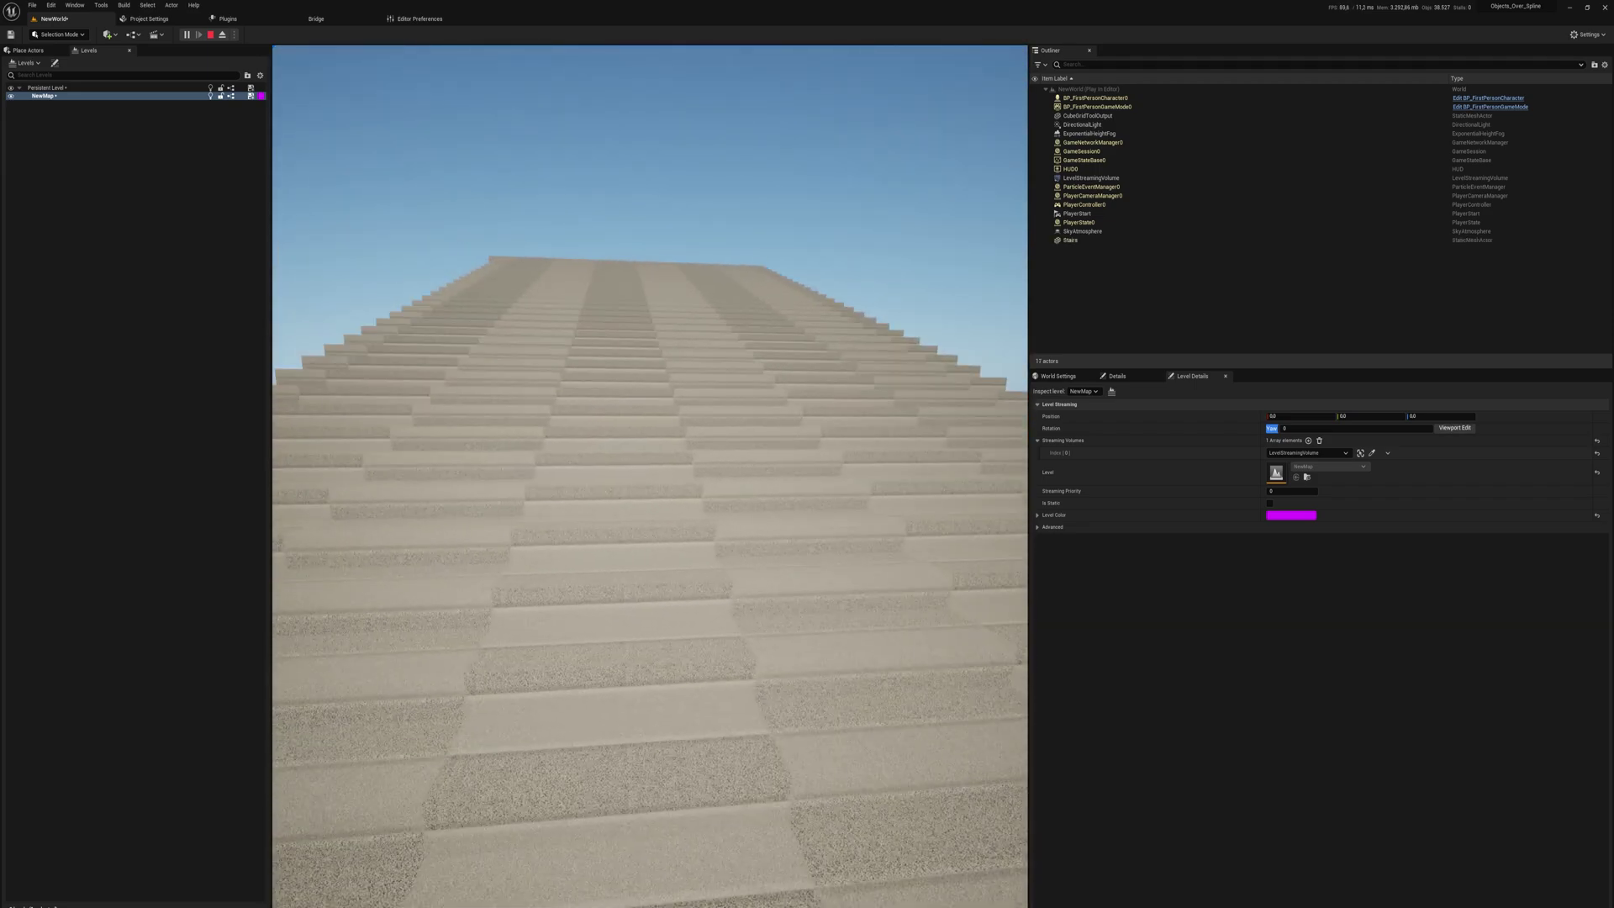
pyautogui.press('w')
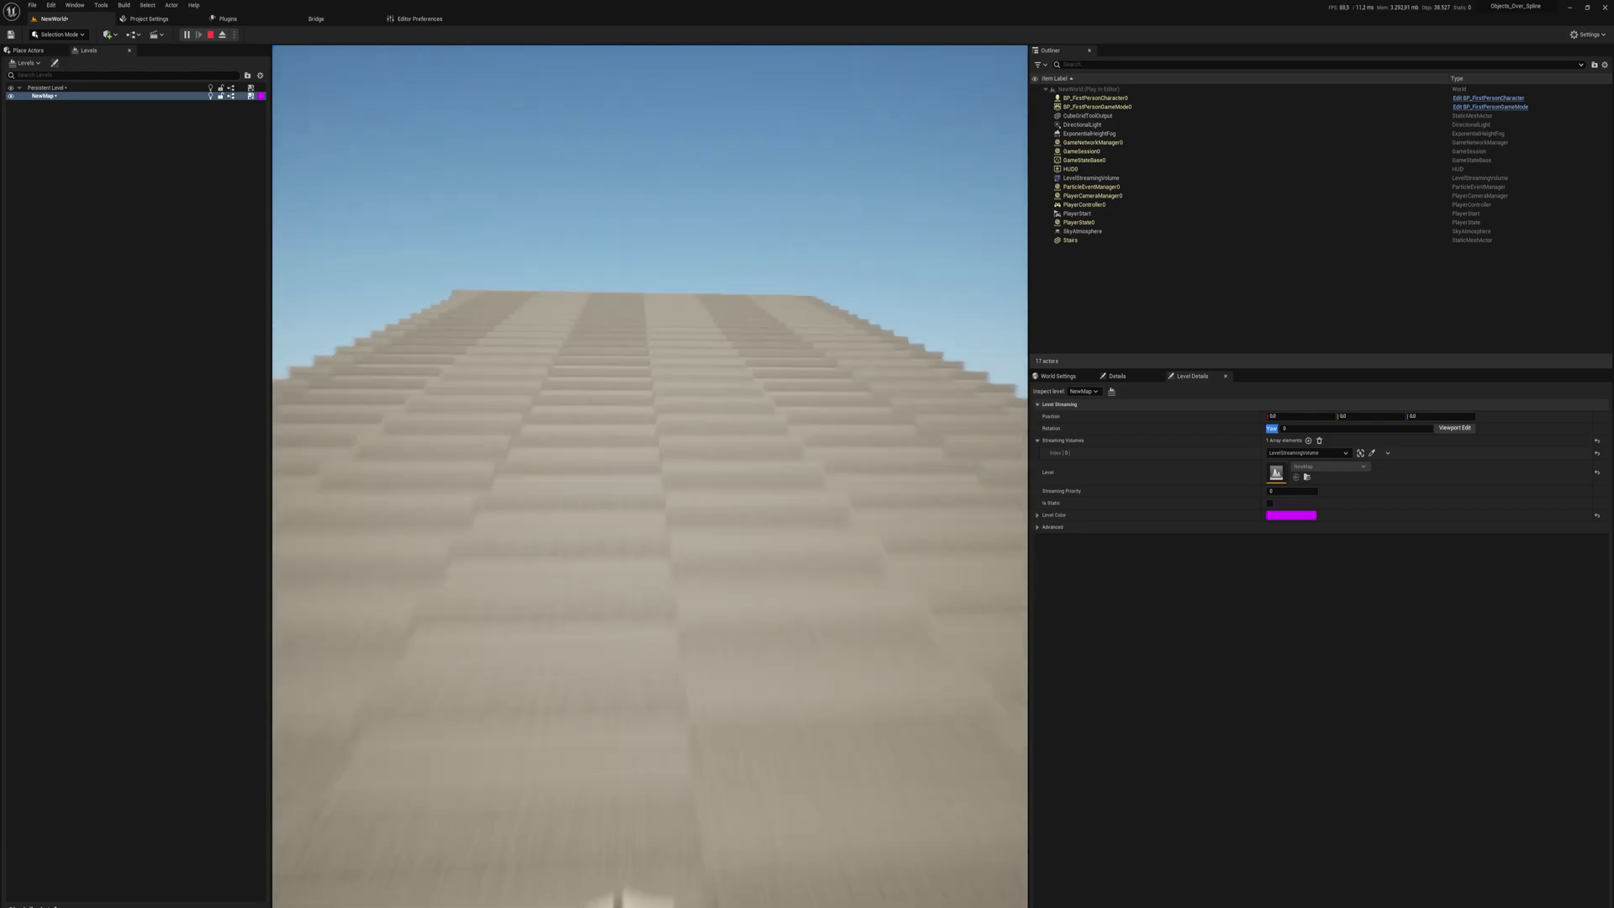
pyautogui.press('w')
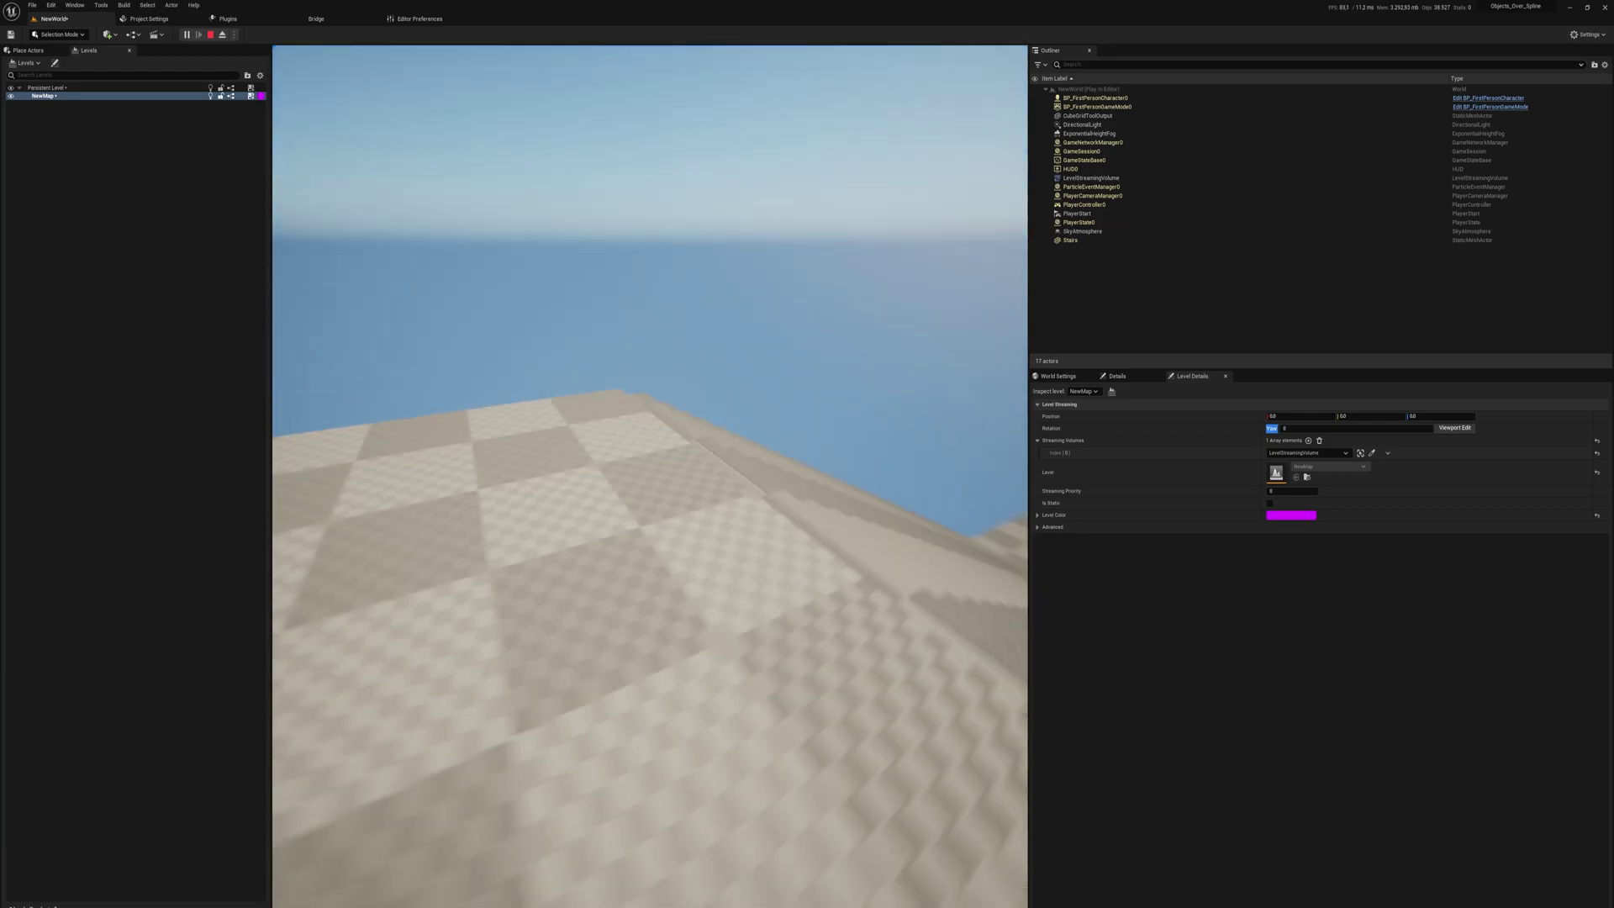
pyautogui.press('w')
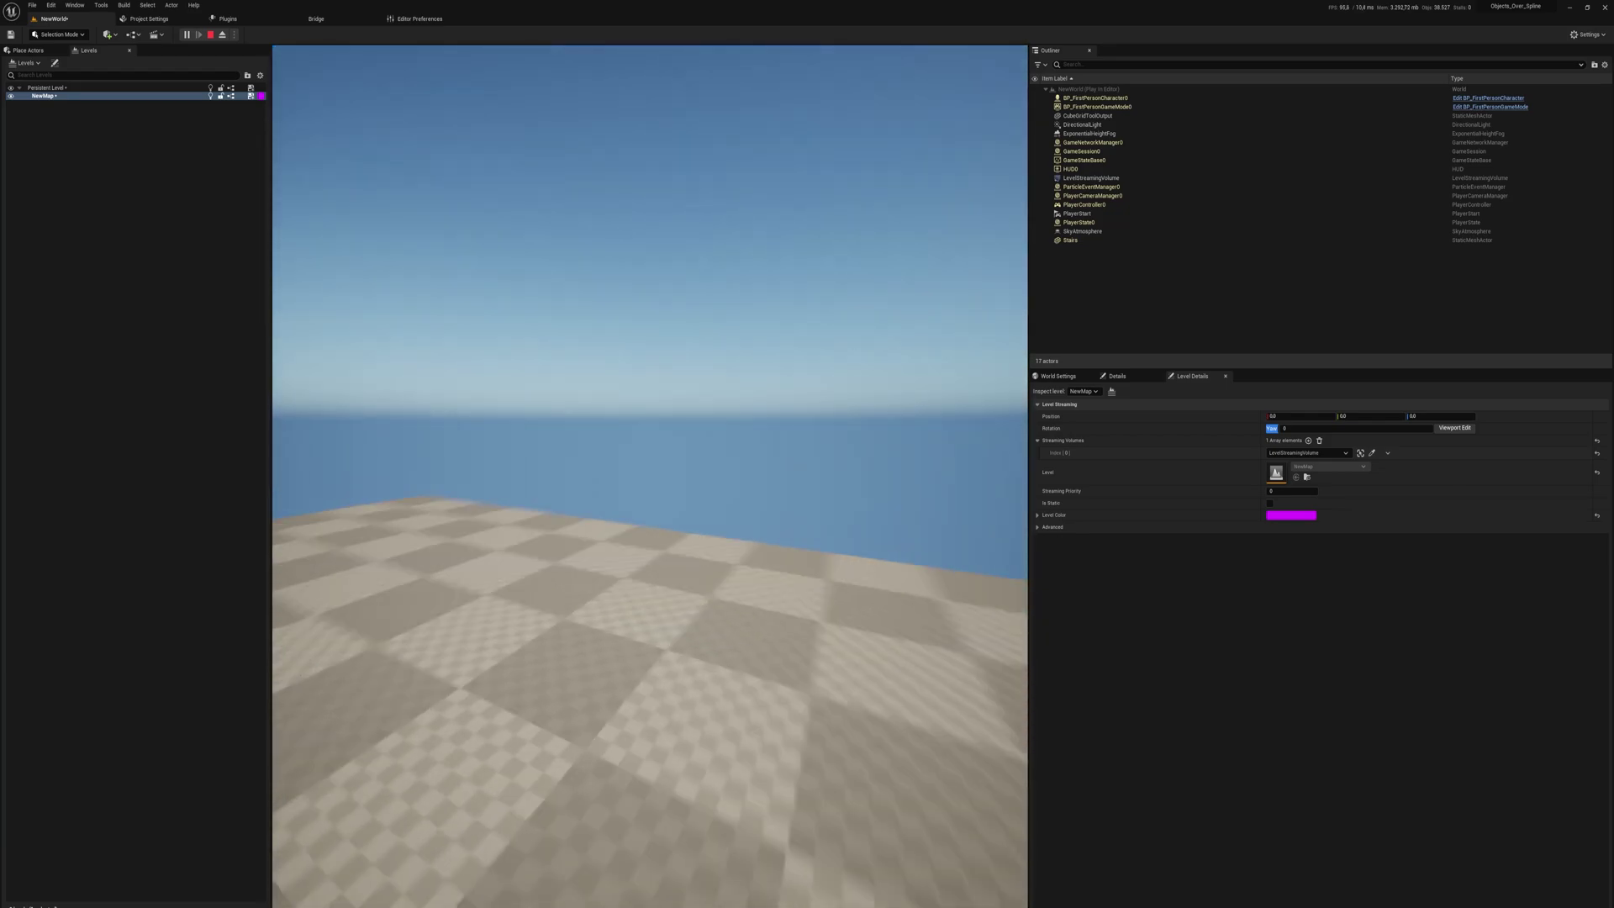
pyautogui.press('w')
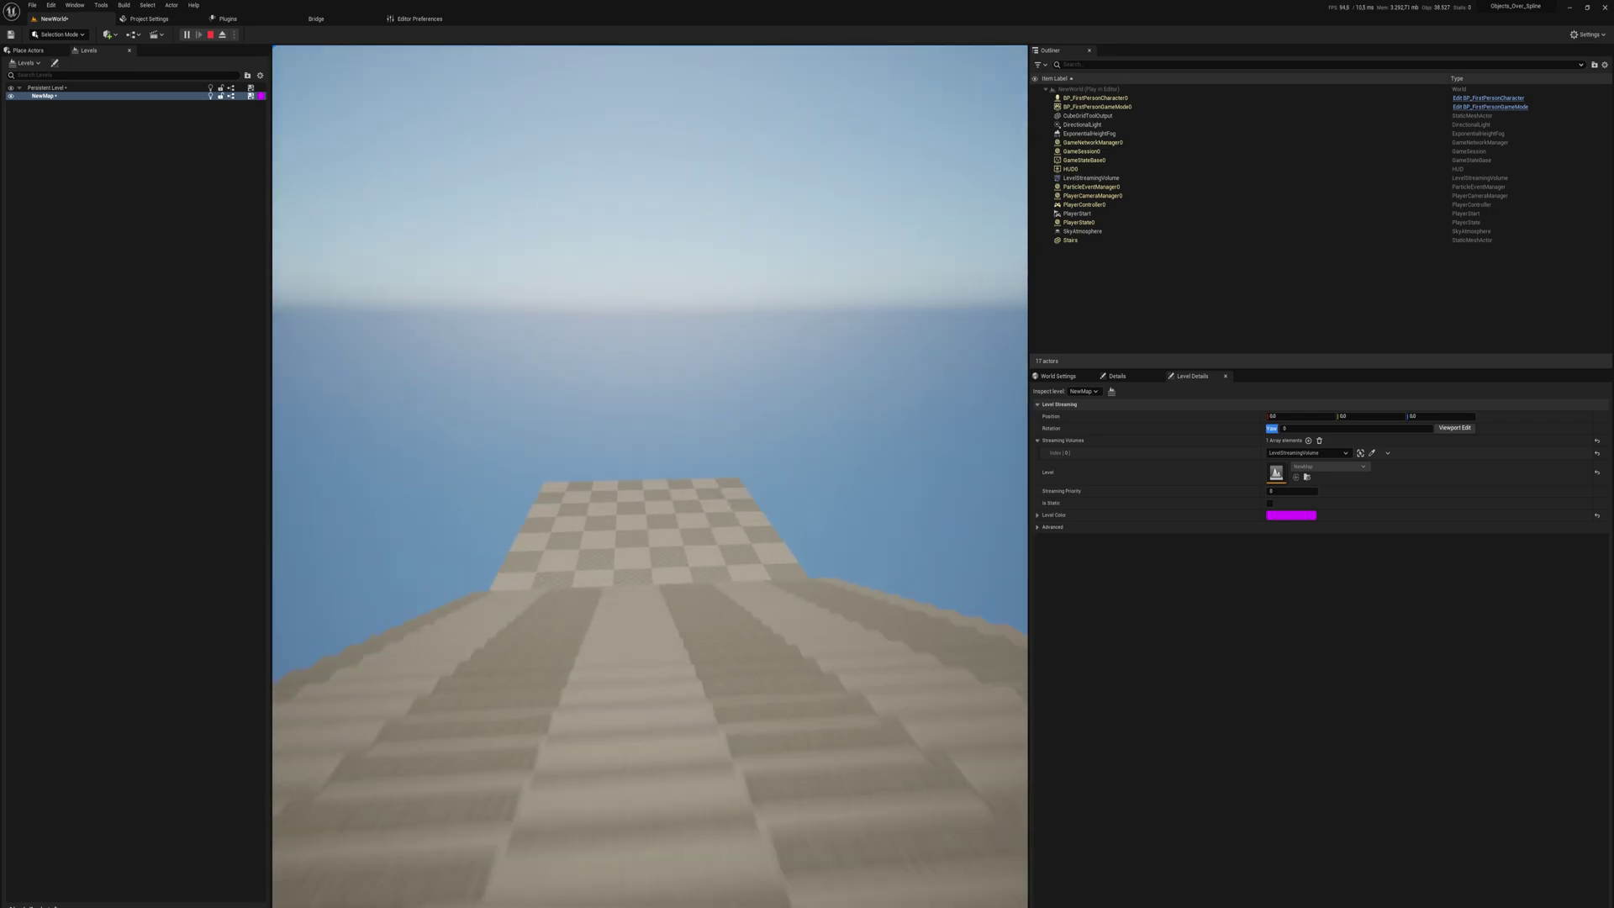
pyautogui.press('w')
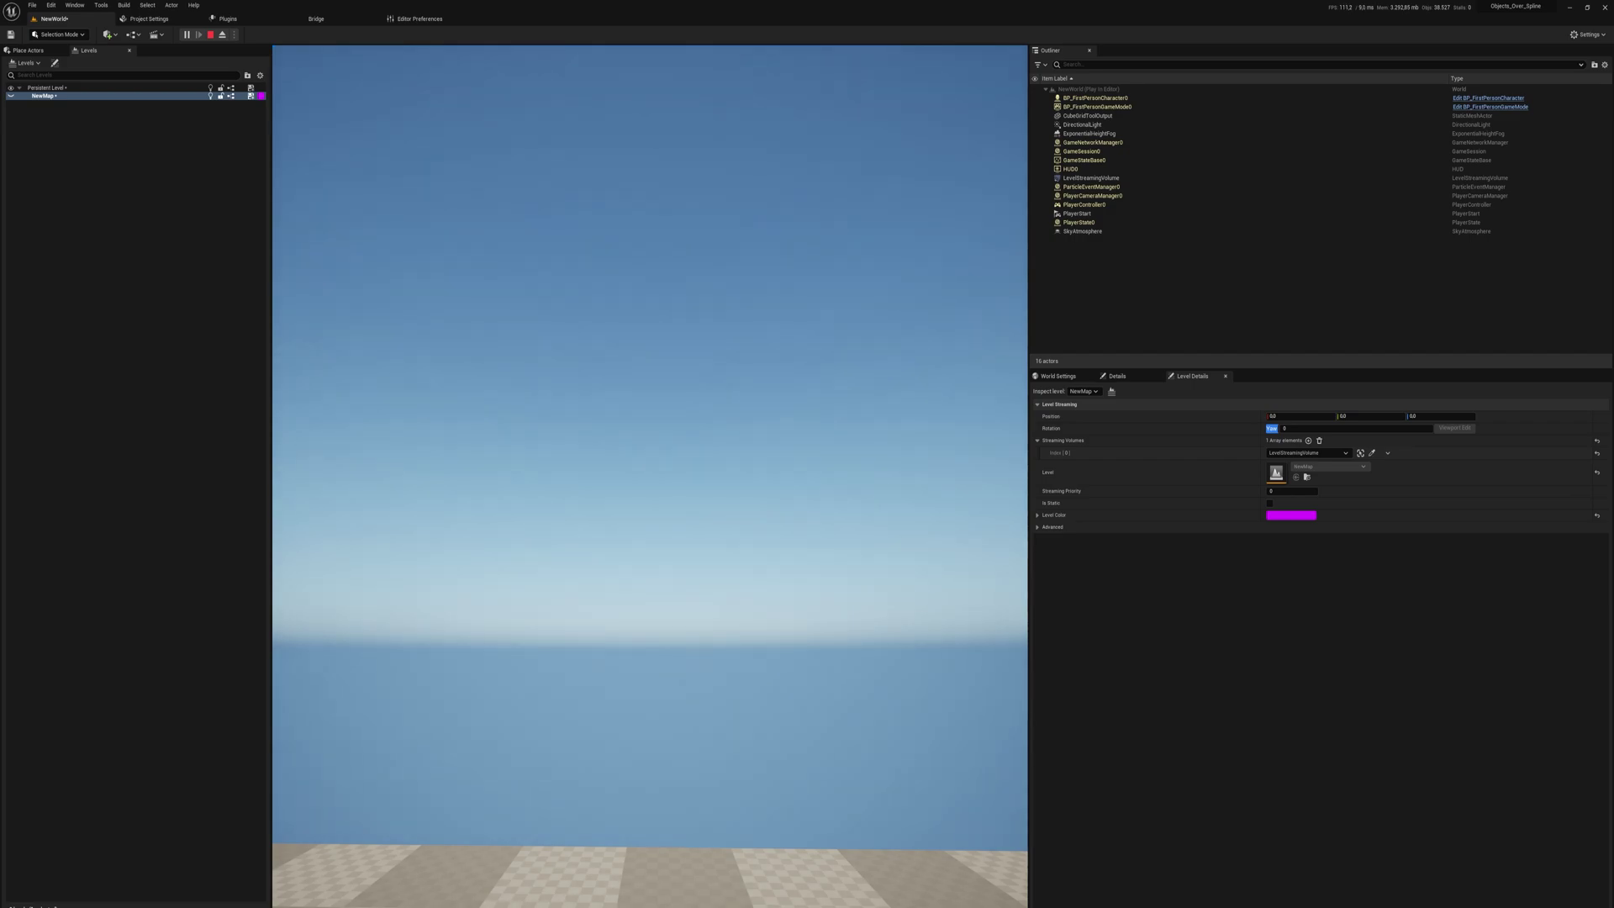
pyautogui.press('Escape')
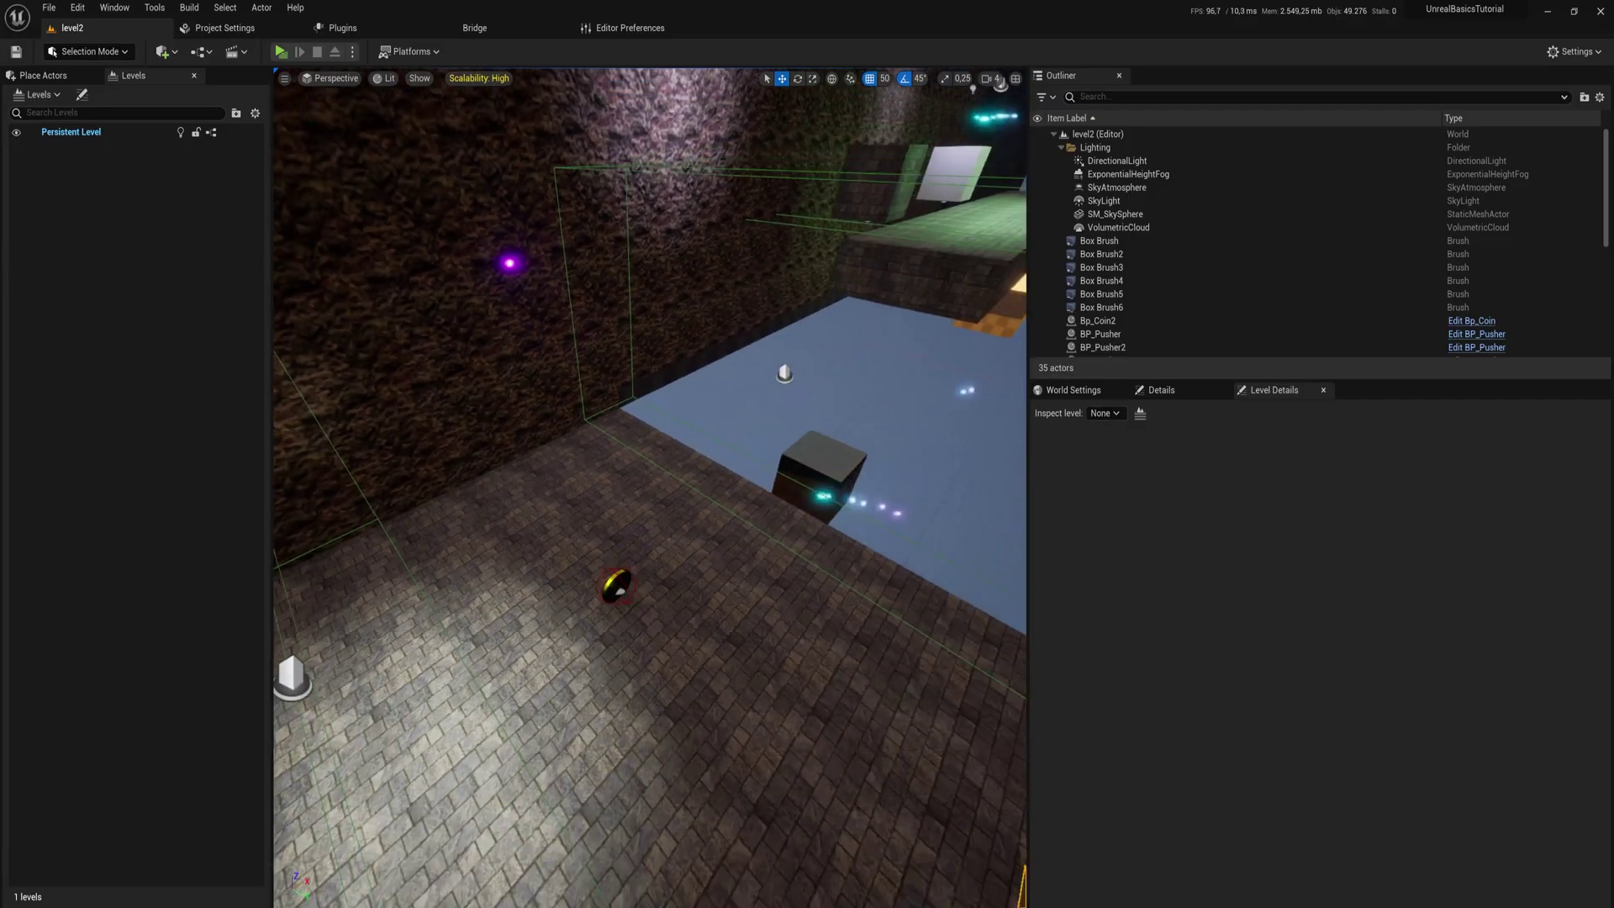
# - Look over the platforming room in level2 of the UnrealBasicsTutorial project and show the Levels window
pyautogui.moveTo(628, 485); pyautogui.dragTo(629, 485, button='right')
pyautogui.moveTo(677, 334); pyautogui.dragTo(676, 334, button='right')
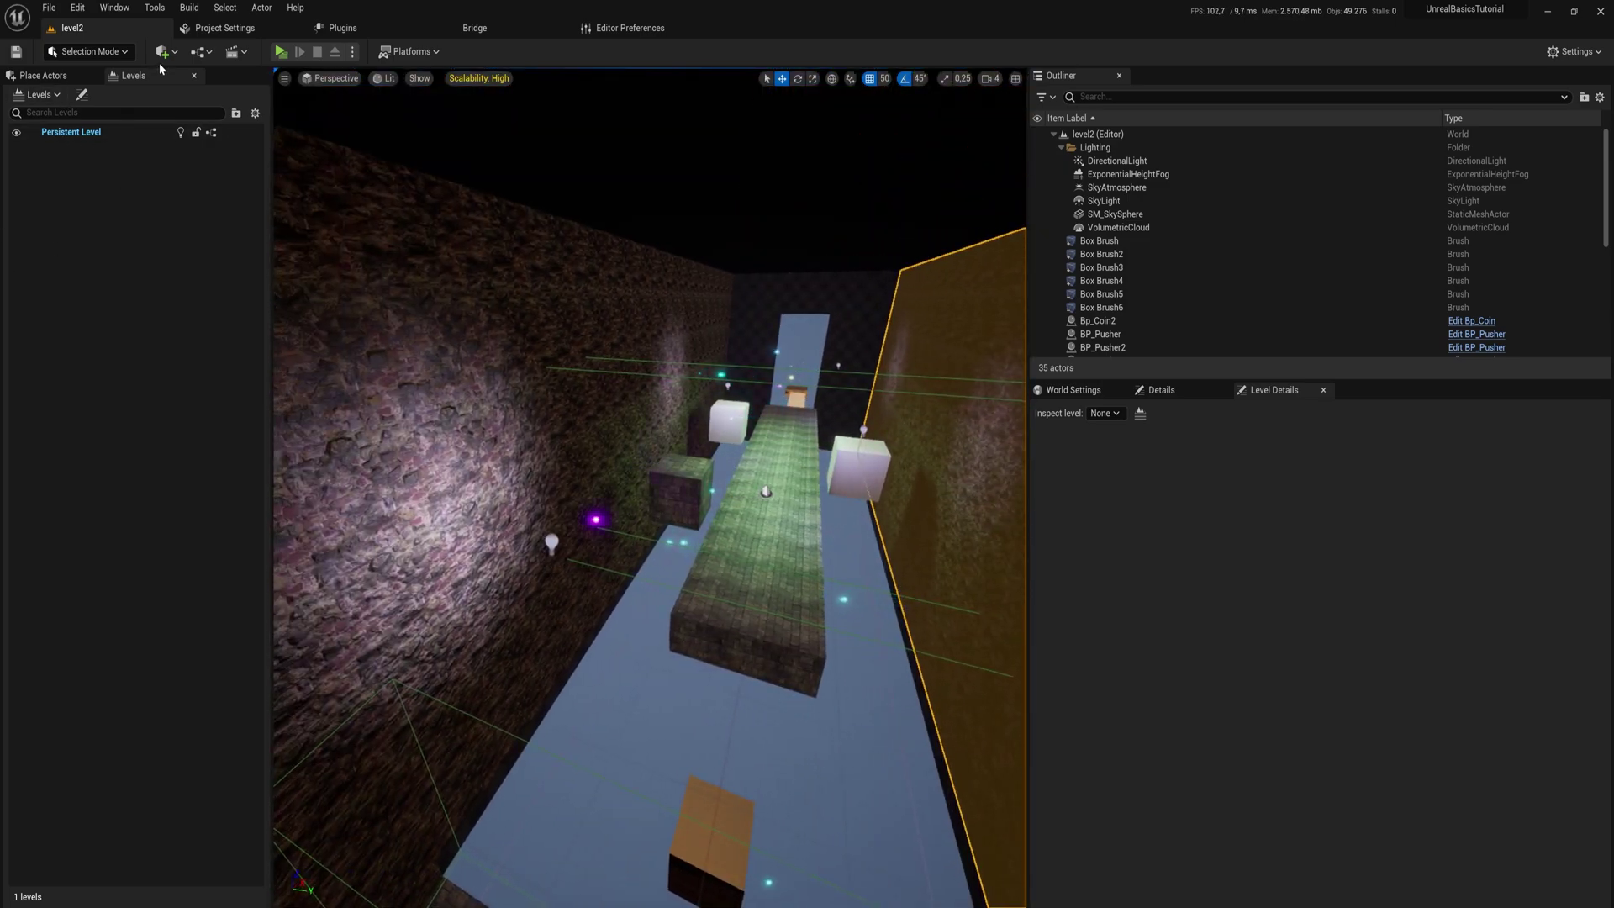
pyautogui.click(114, 7)
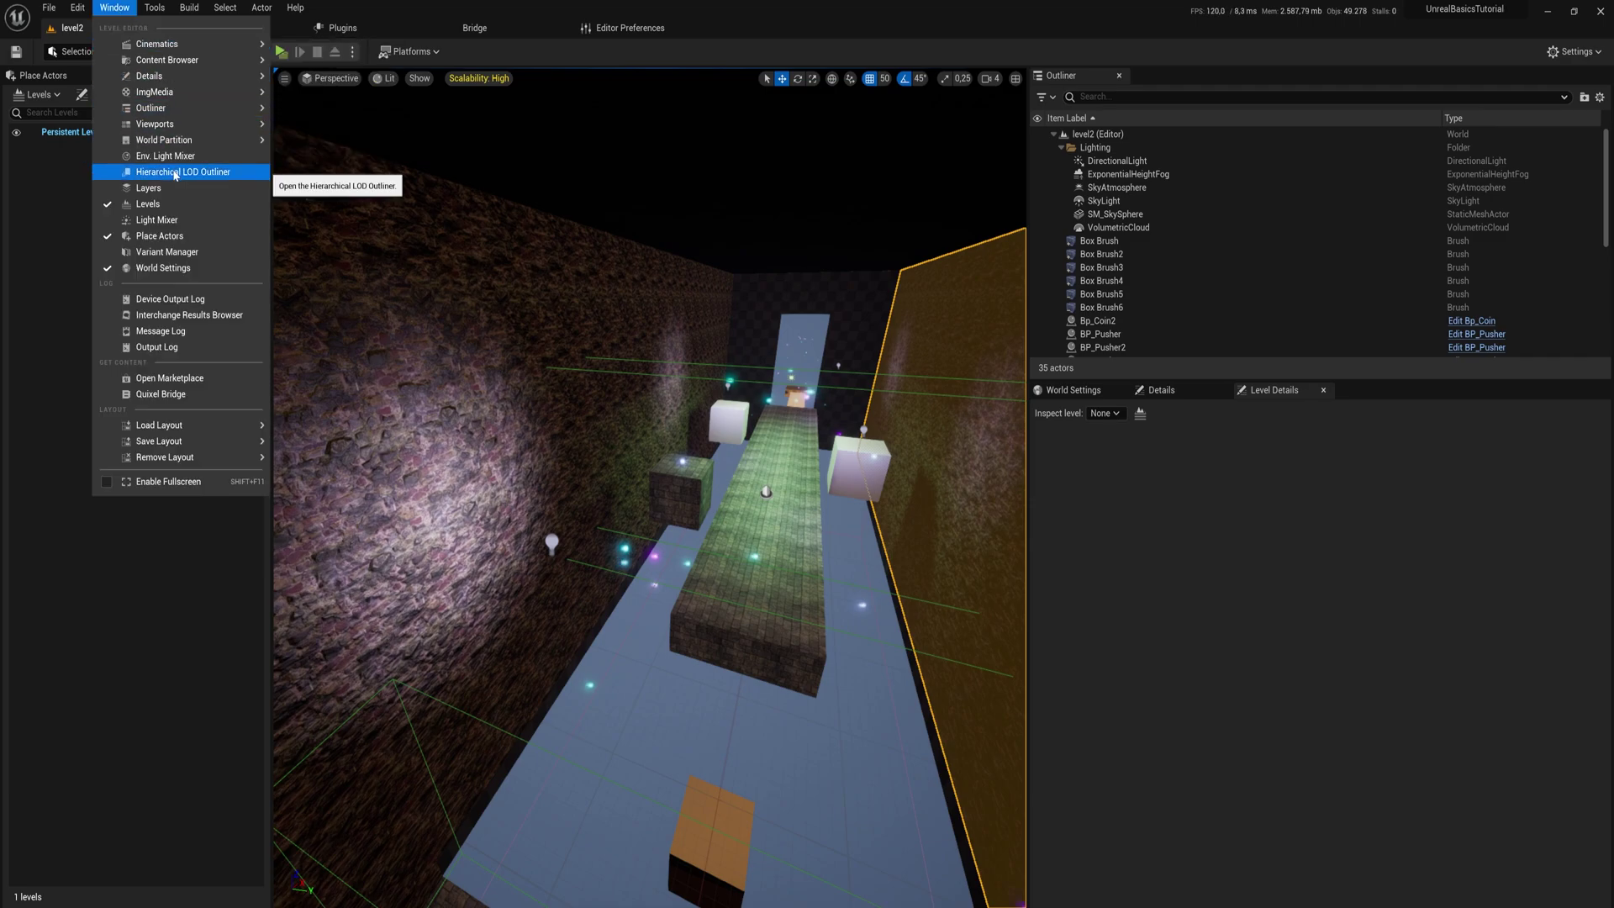
pyautogui.click(152, 203)
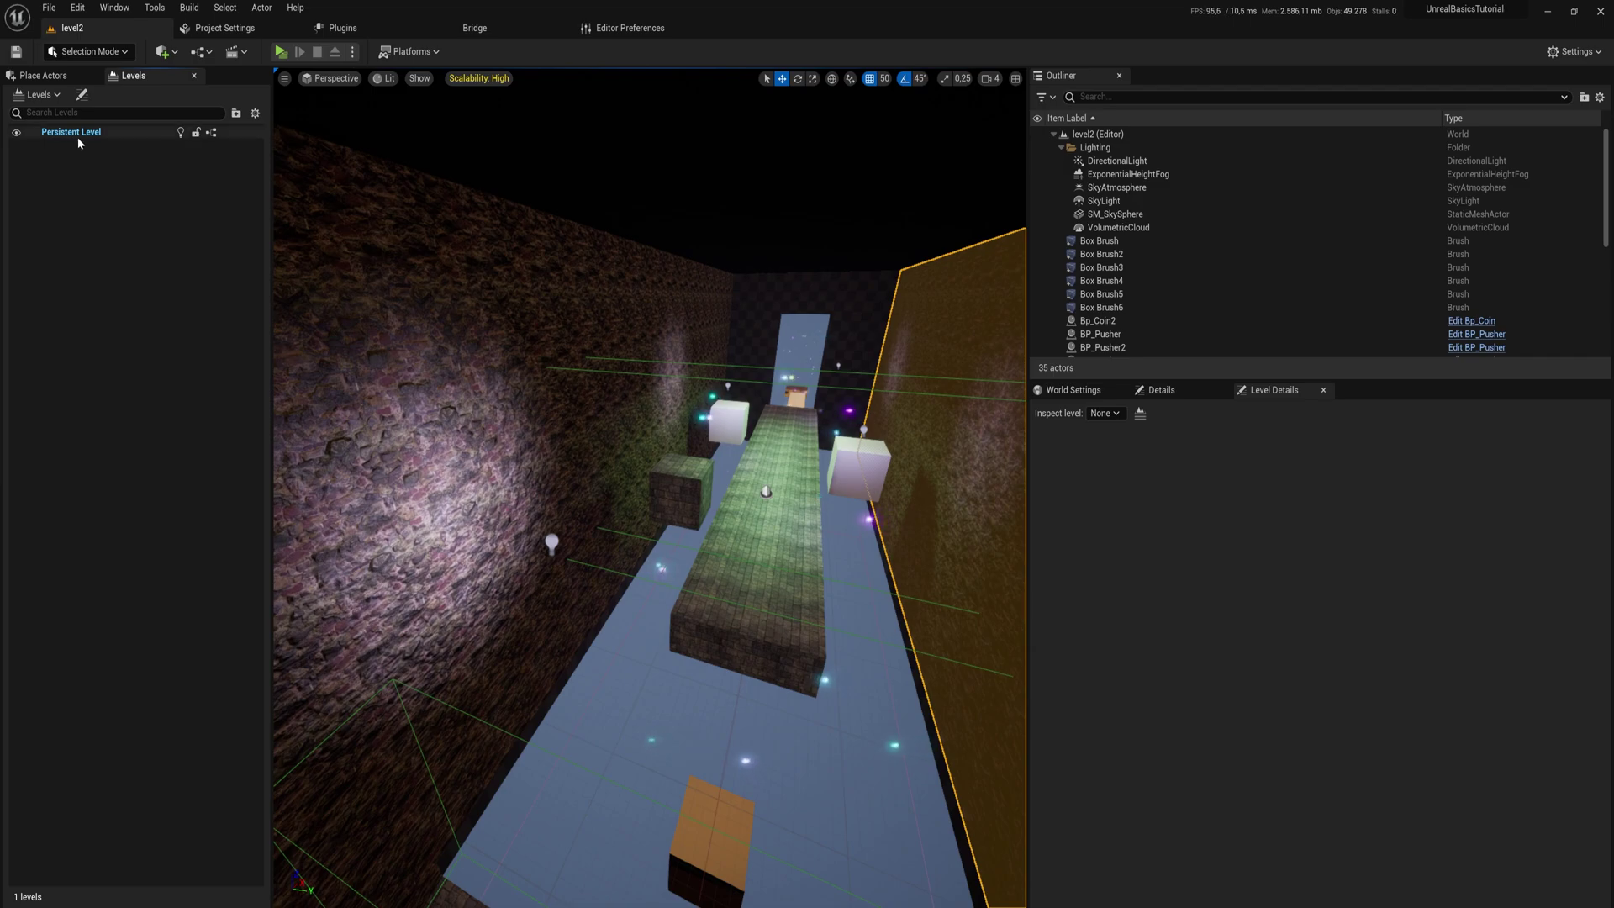
# - Create a new sublevel from the Empty Level template and save it as Platforming1 in the Content folder
pyautogui.click(44, 95)
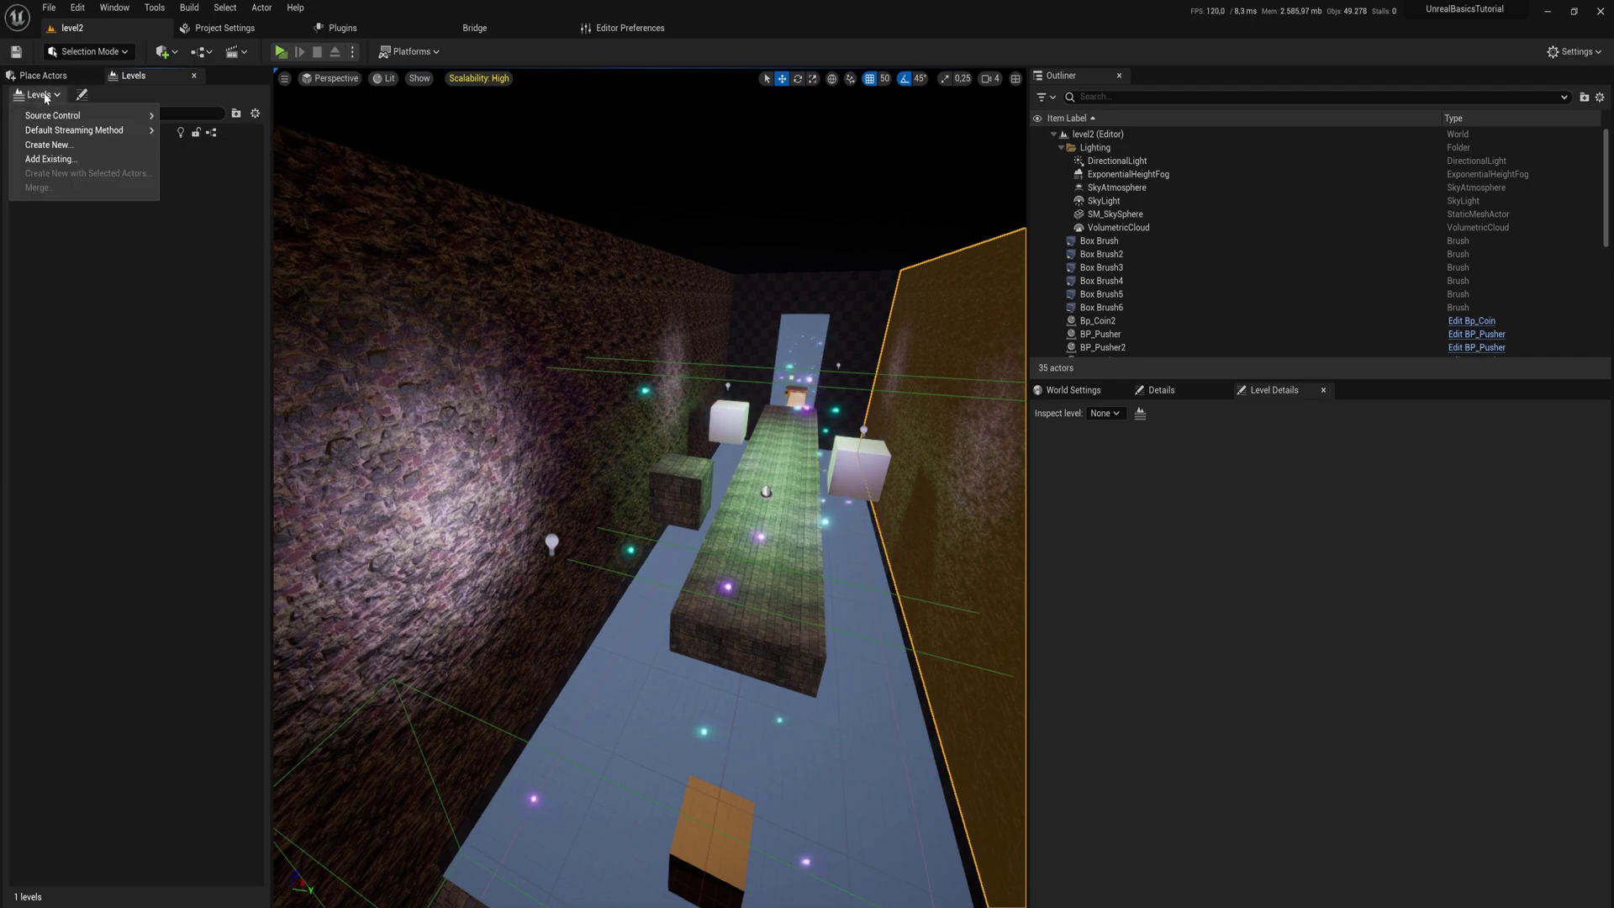
pyautogui.click(48, 145)
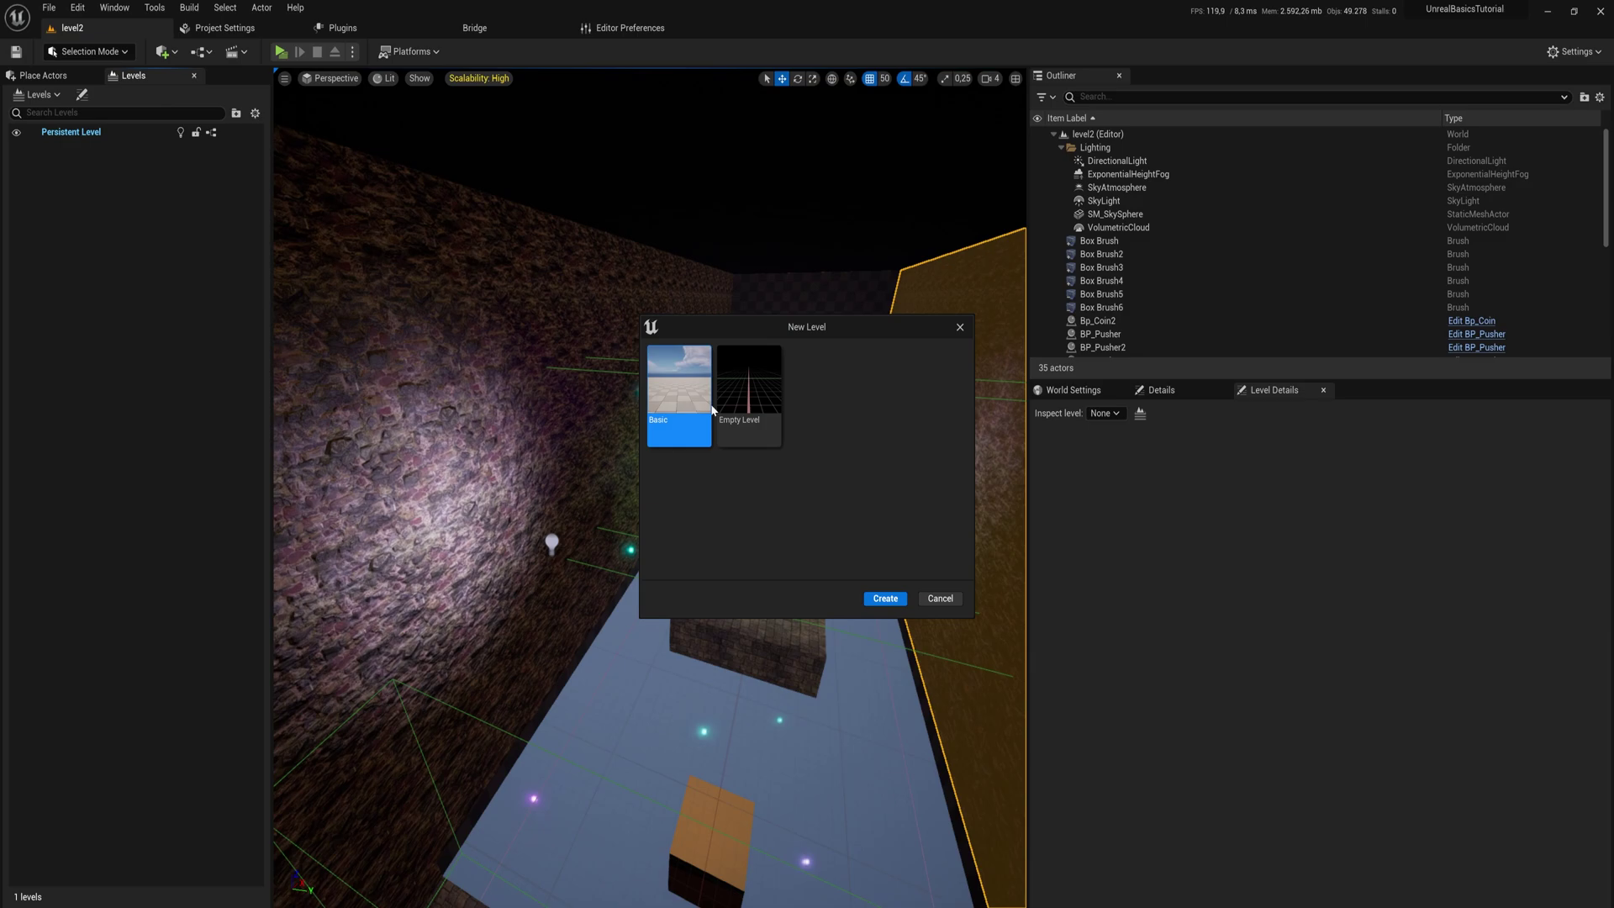
pyautogui.click(765, 406)
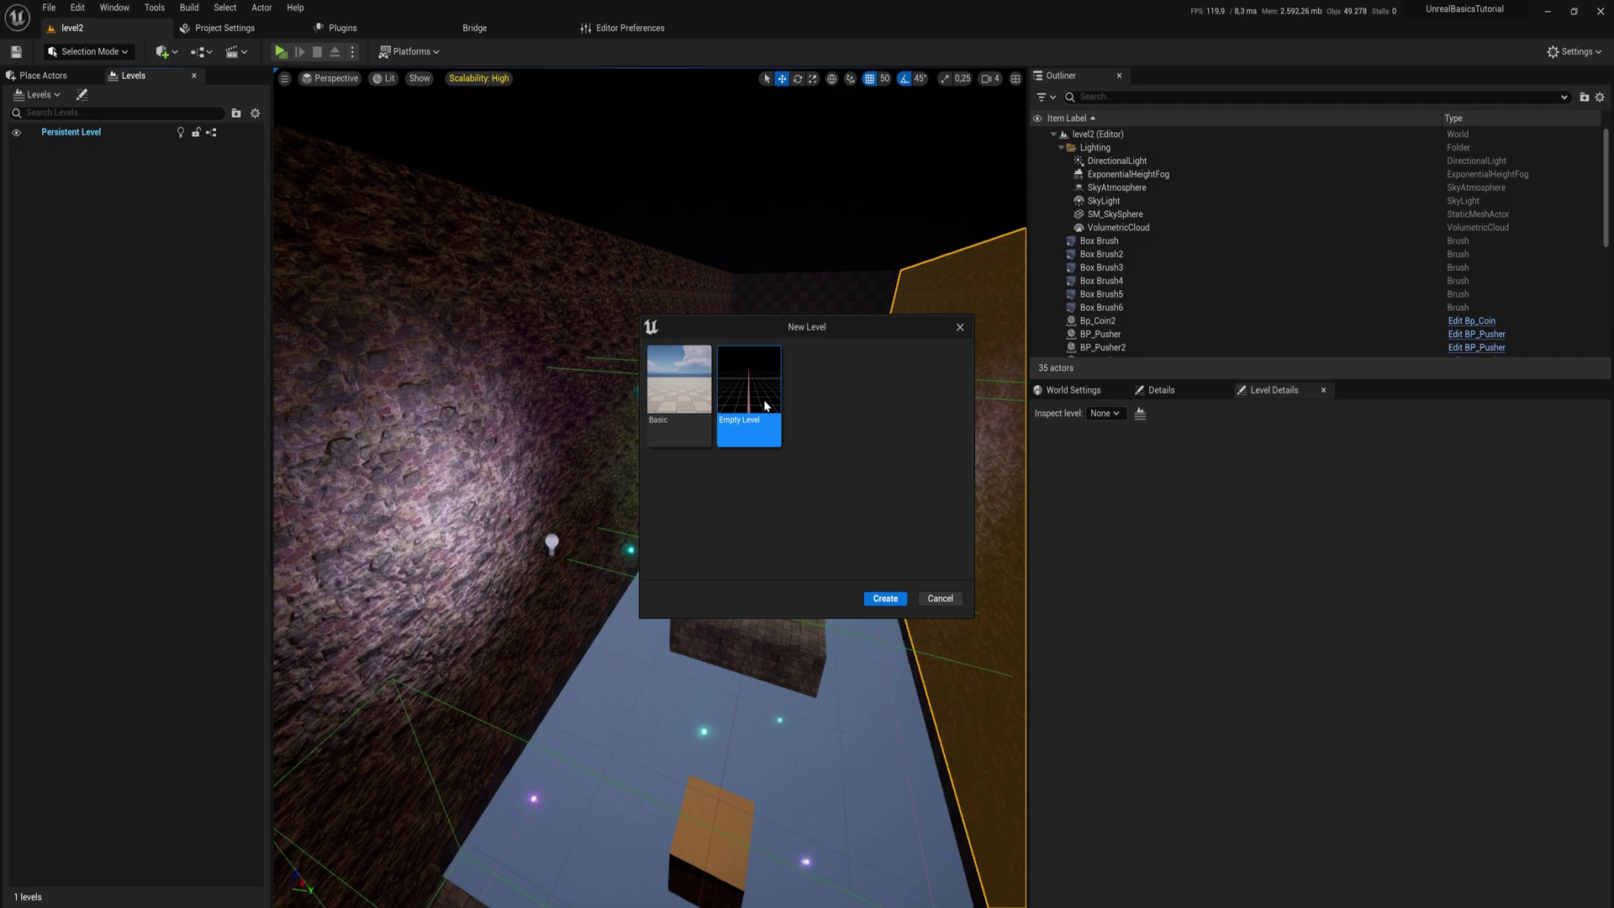
pyautogui.click(885, 598)
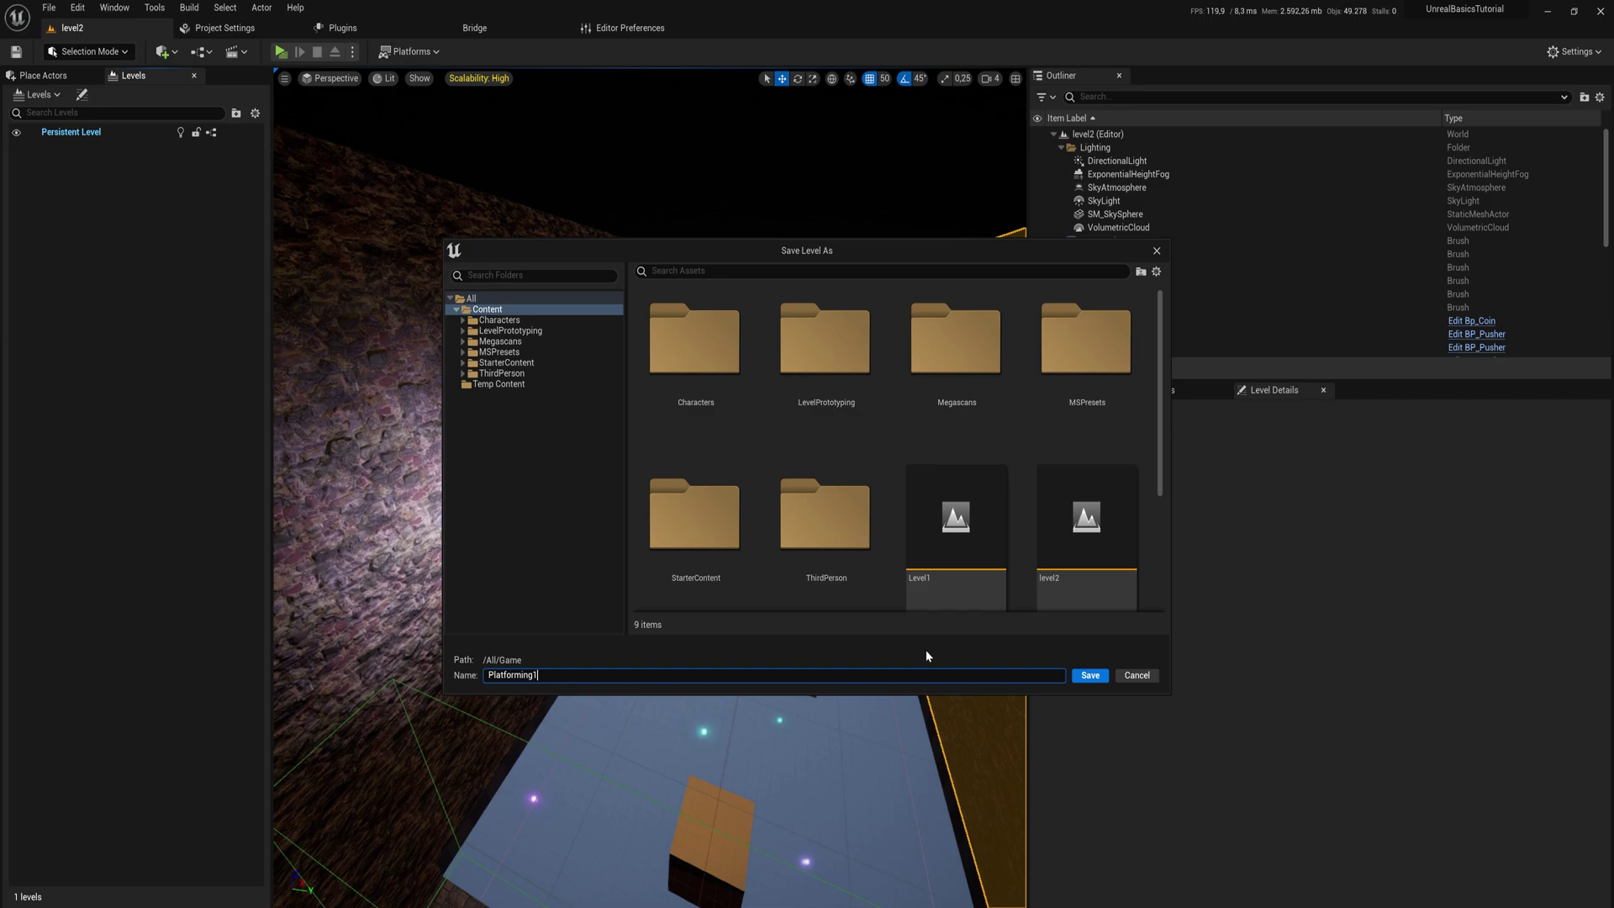
pyautogui.click(1089, 675)
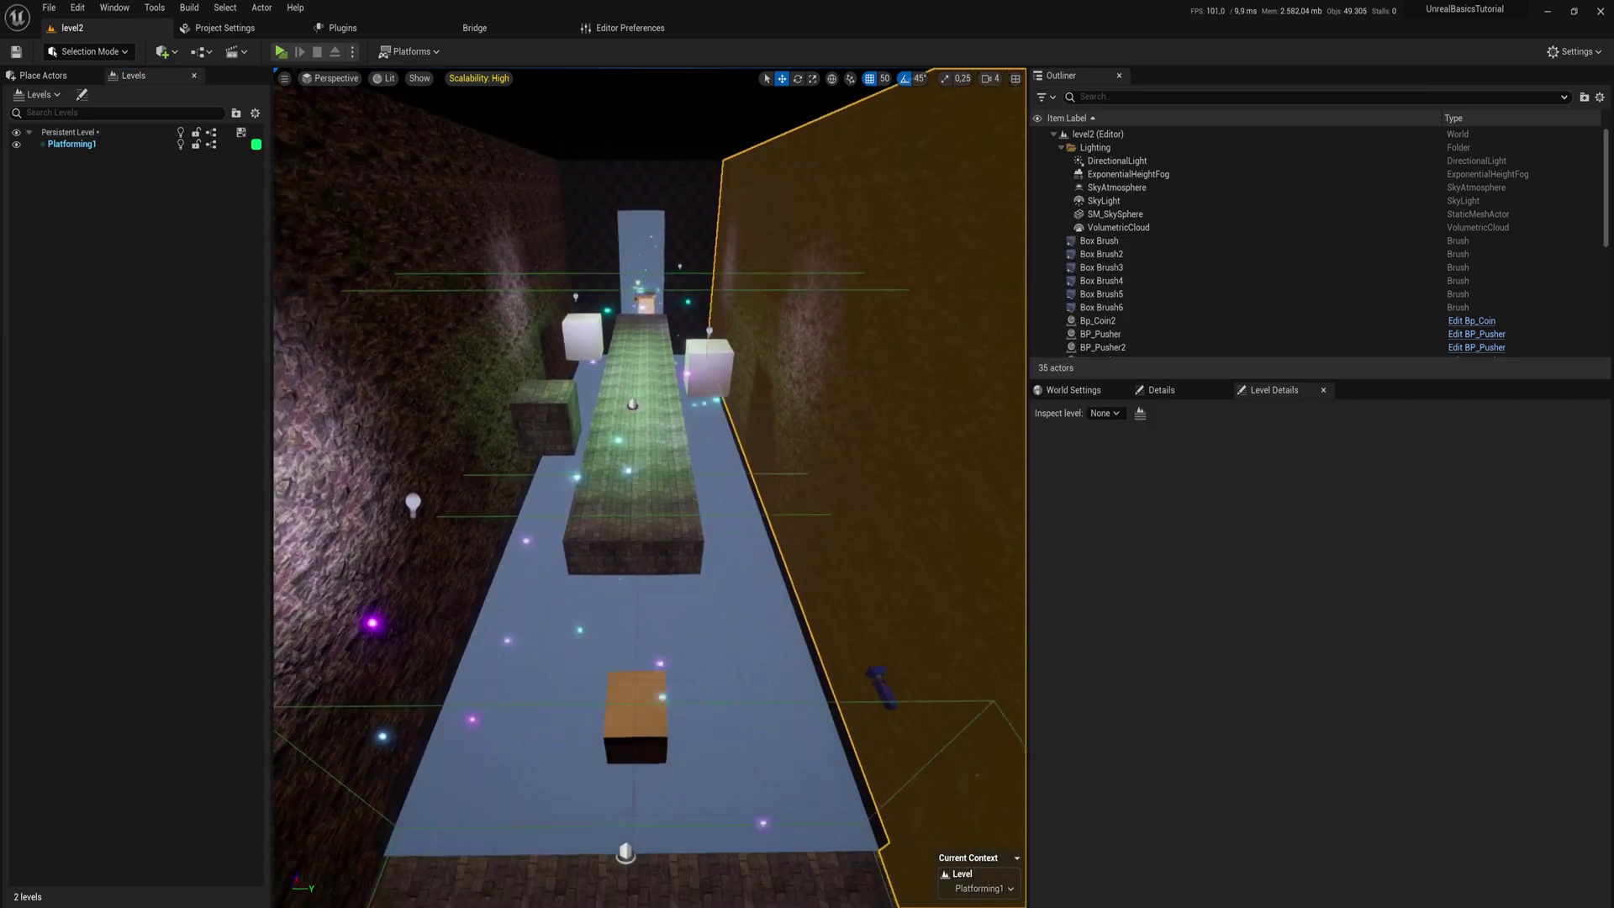
# - Move the long central platform, four pusher blocks, surrounding lights and TriggerBox3 into Platforming1, declining to delete the originals referenced by the level blueprint
pyautogui.moveTo(673, 471); pyautogui.dragTo(538, 428, button='right')
pyautogui.moveTo(747, 616); pyautogui.dragTo(780, 590, button='right')
pyautogui.press('s')
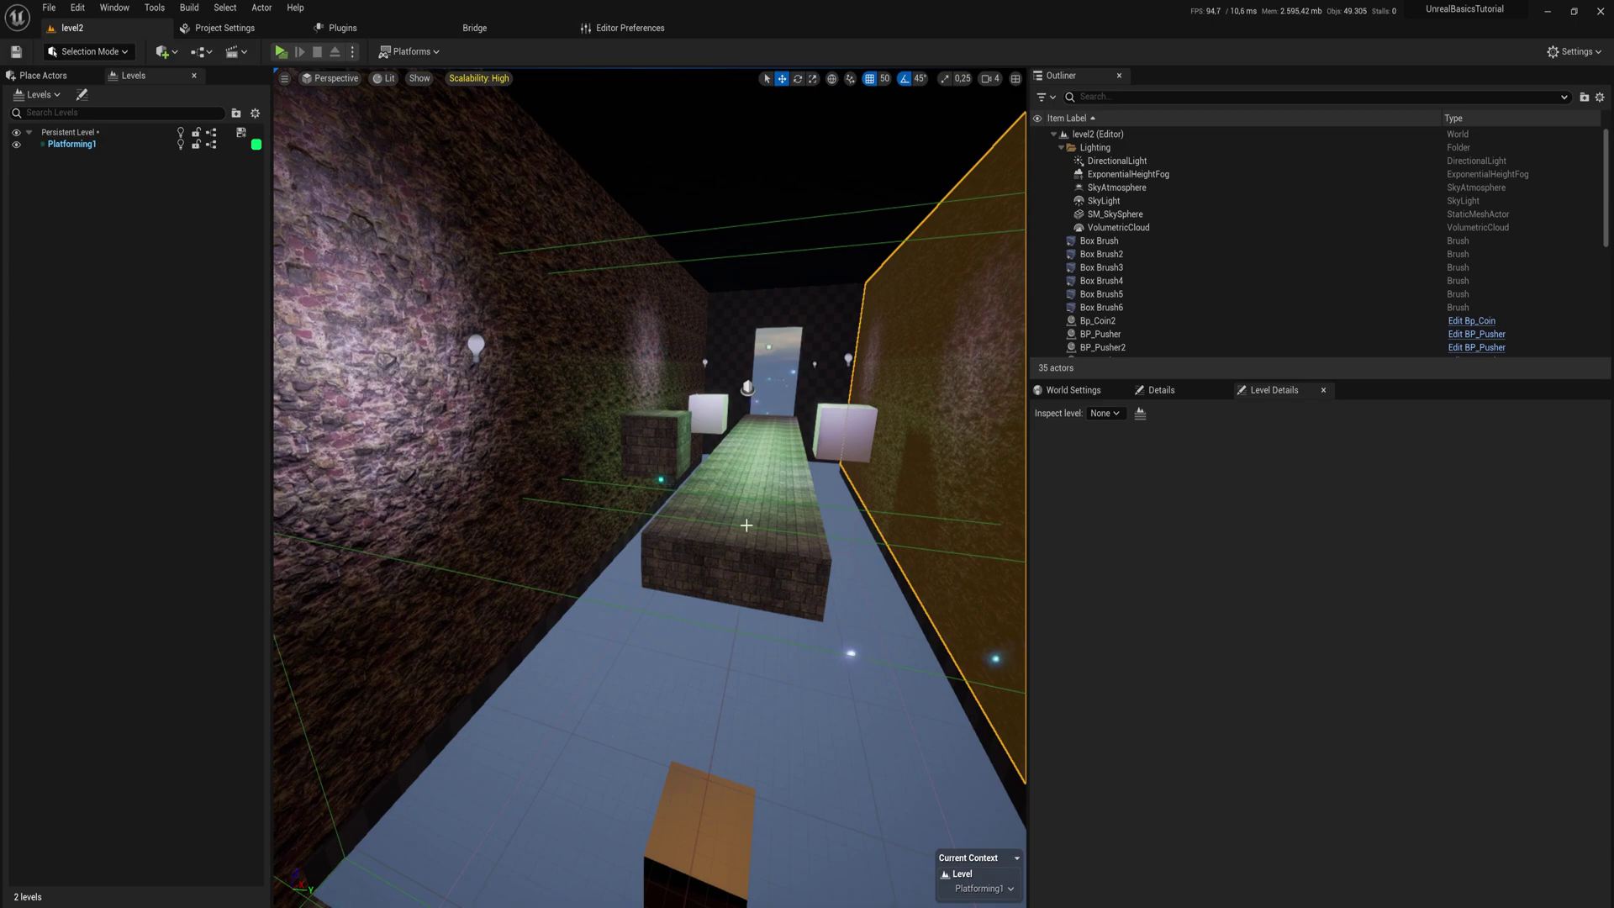
pyautogui.click(725, 496)
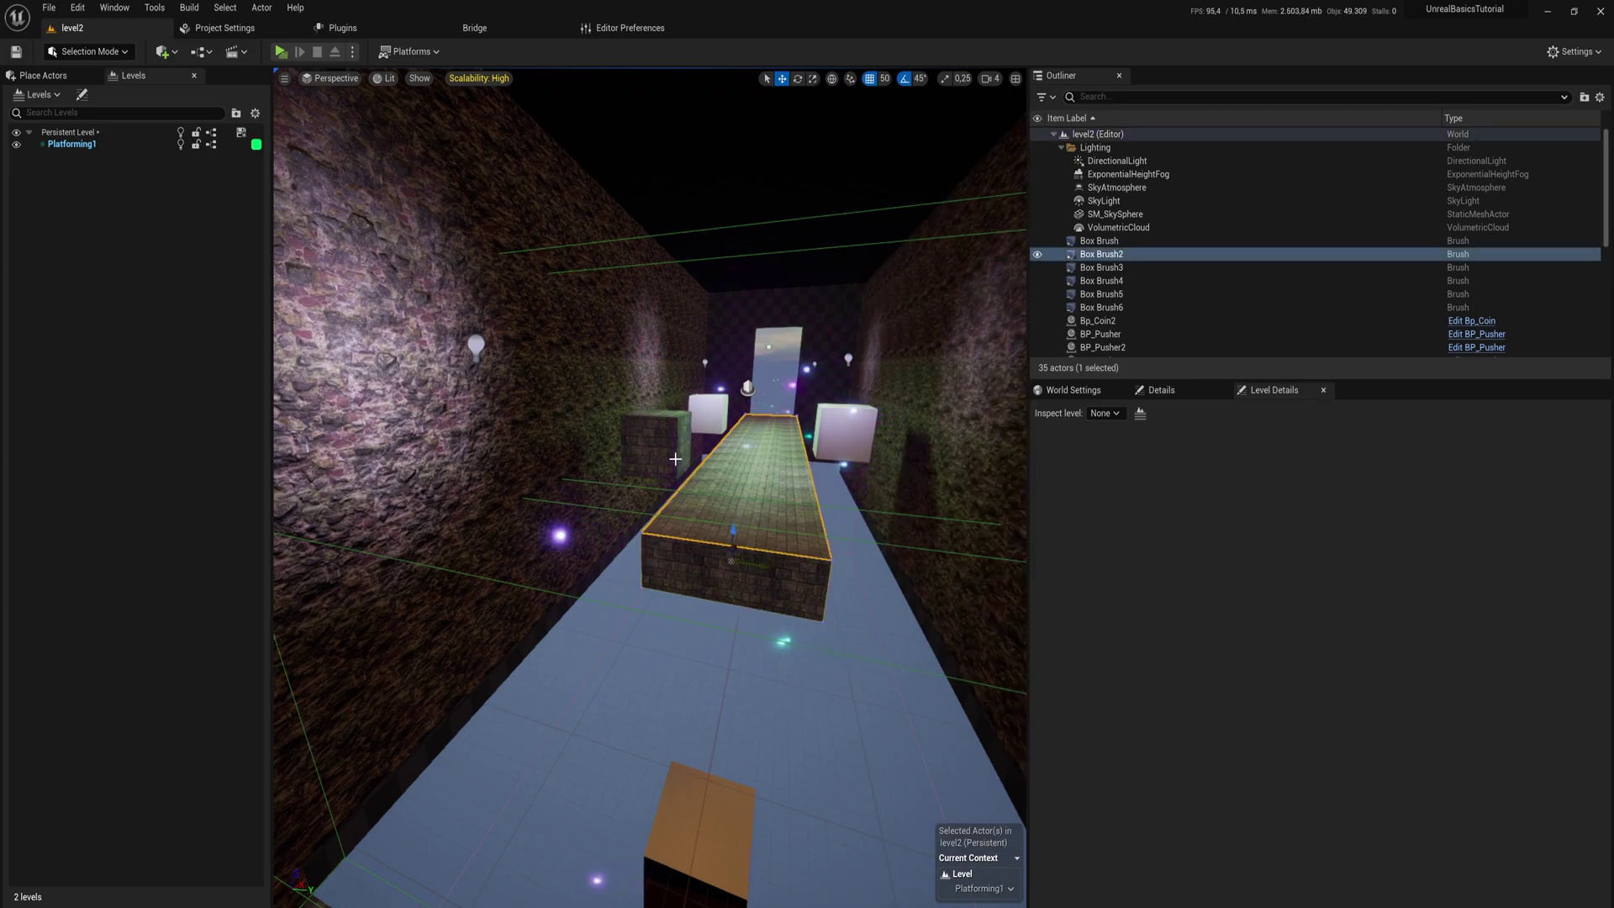
pyautogui.keyDown('ctrl'); pyautogui.click(674, 458); pyautogui.keyUp('ctrl')
pyautogui.keyDown('ctrl'); pyautogui.click(707, 411); pyautogui.keyUp('ctrl')
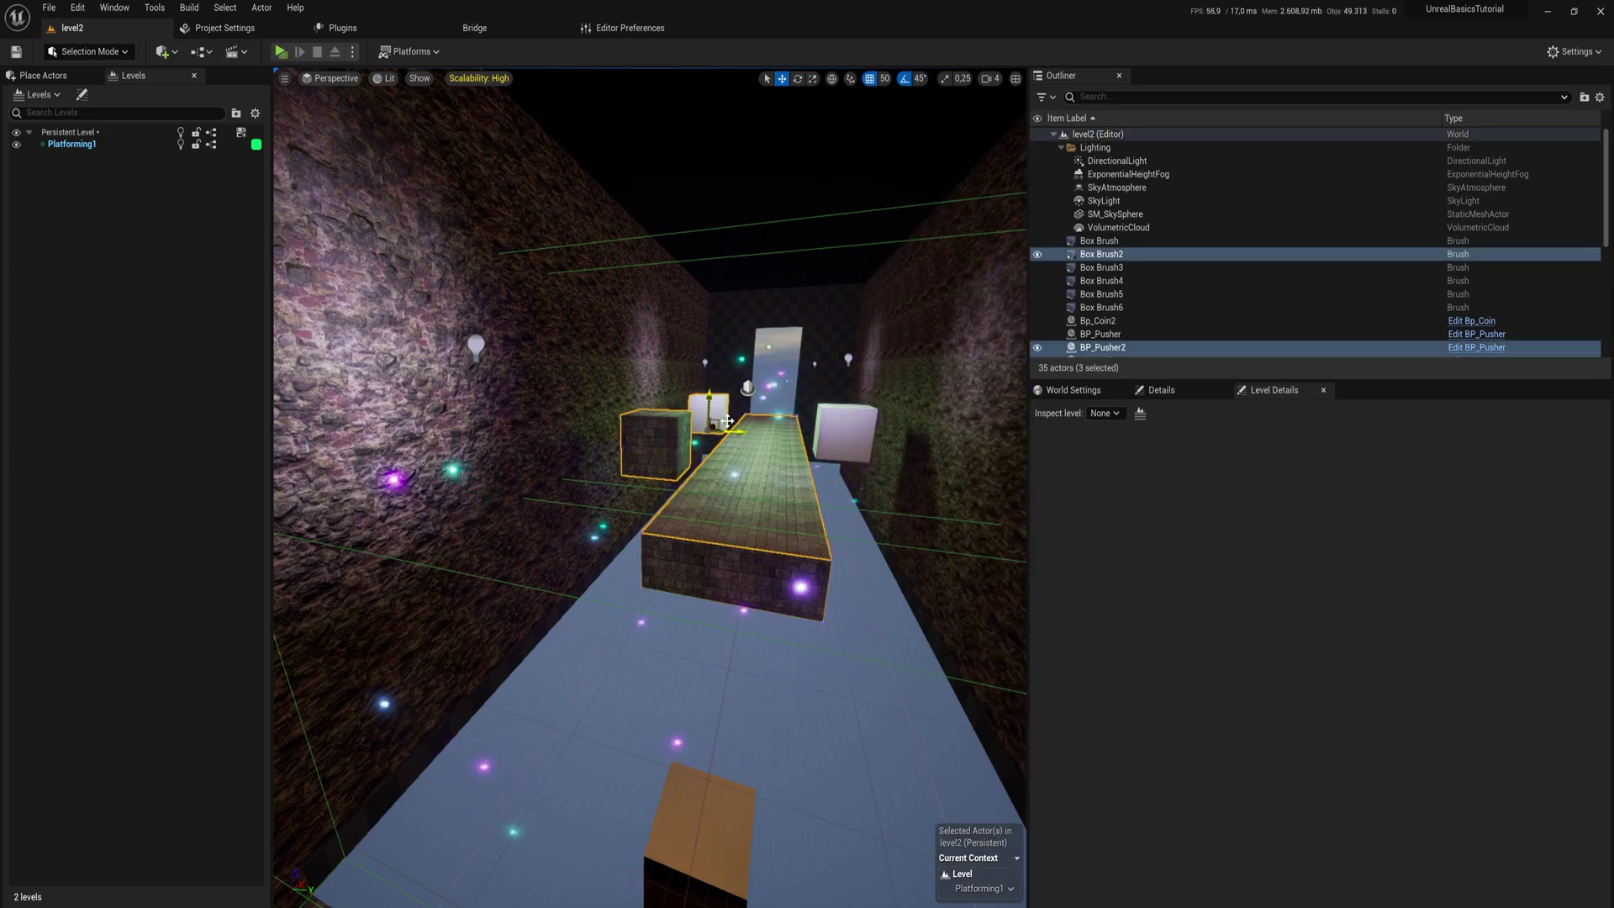
pyautogui.keyDown('ctrl'); pyautogui.click(836, 437); pyautogui.keyUp('ctrl')
pyautogui.scroll(5, 689, 448)
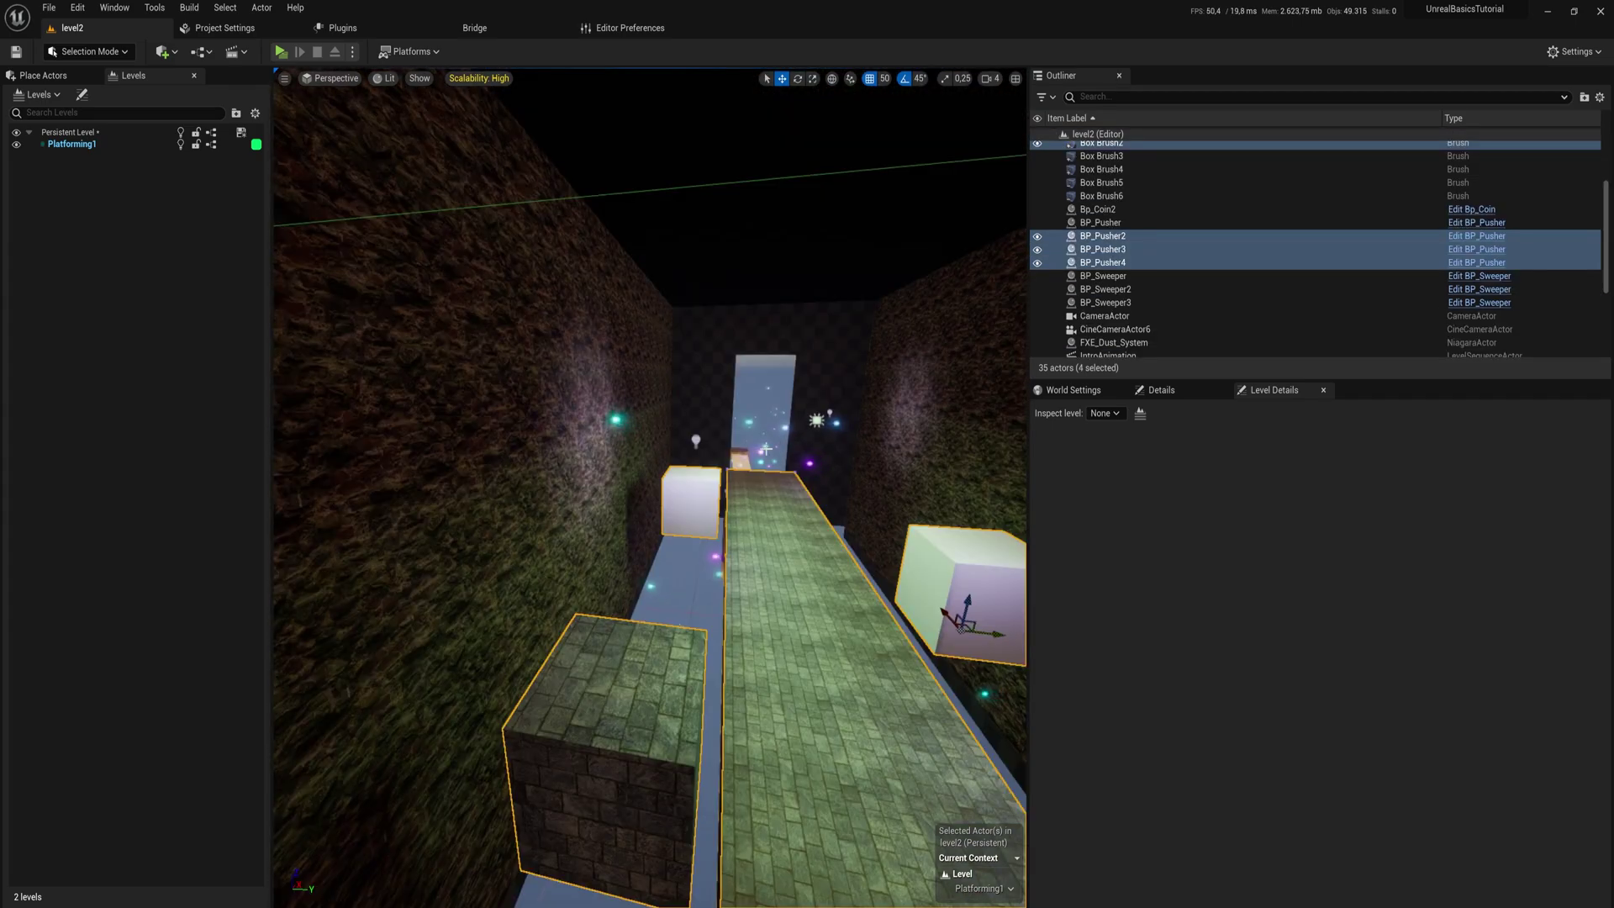
pyautogui.keyDown('ctrl'); pyautogui.click(694, 441); pyautogui.keyUp('ctrl')
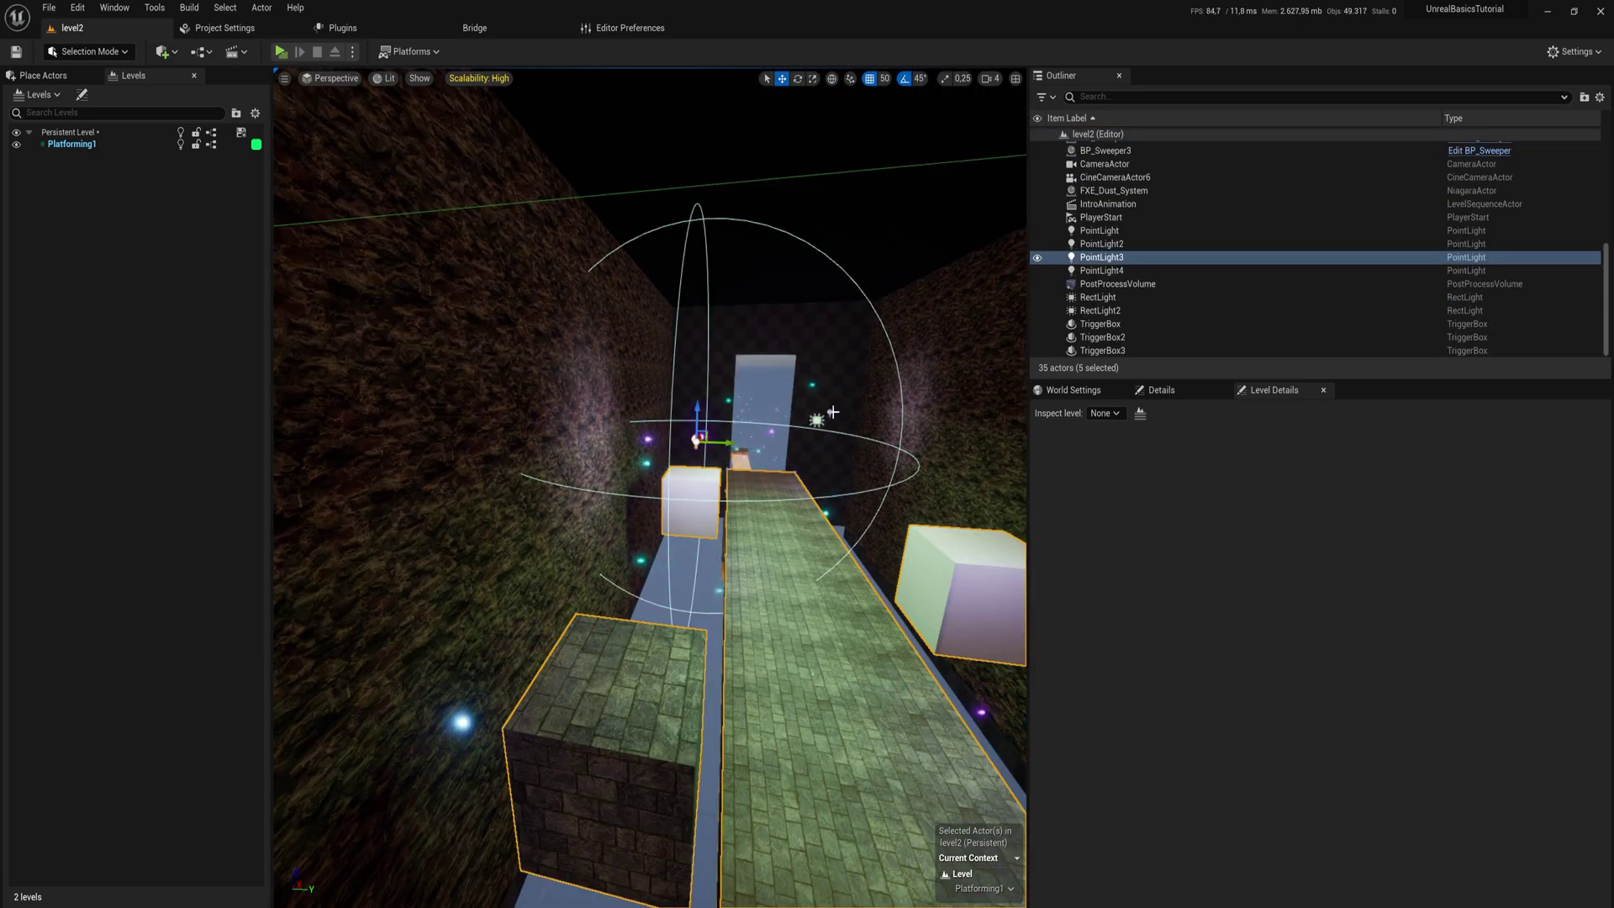
pyautogui.keyDown('ctrl'); pyautogui.click(831, 413); pyautogui.keyUp('ctrl')
pyautogui.keyDown('ctrl'); pyautogui.click(817, 419); pyautogui.keyUp('ctrl')
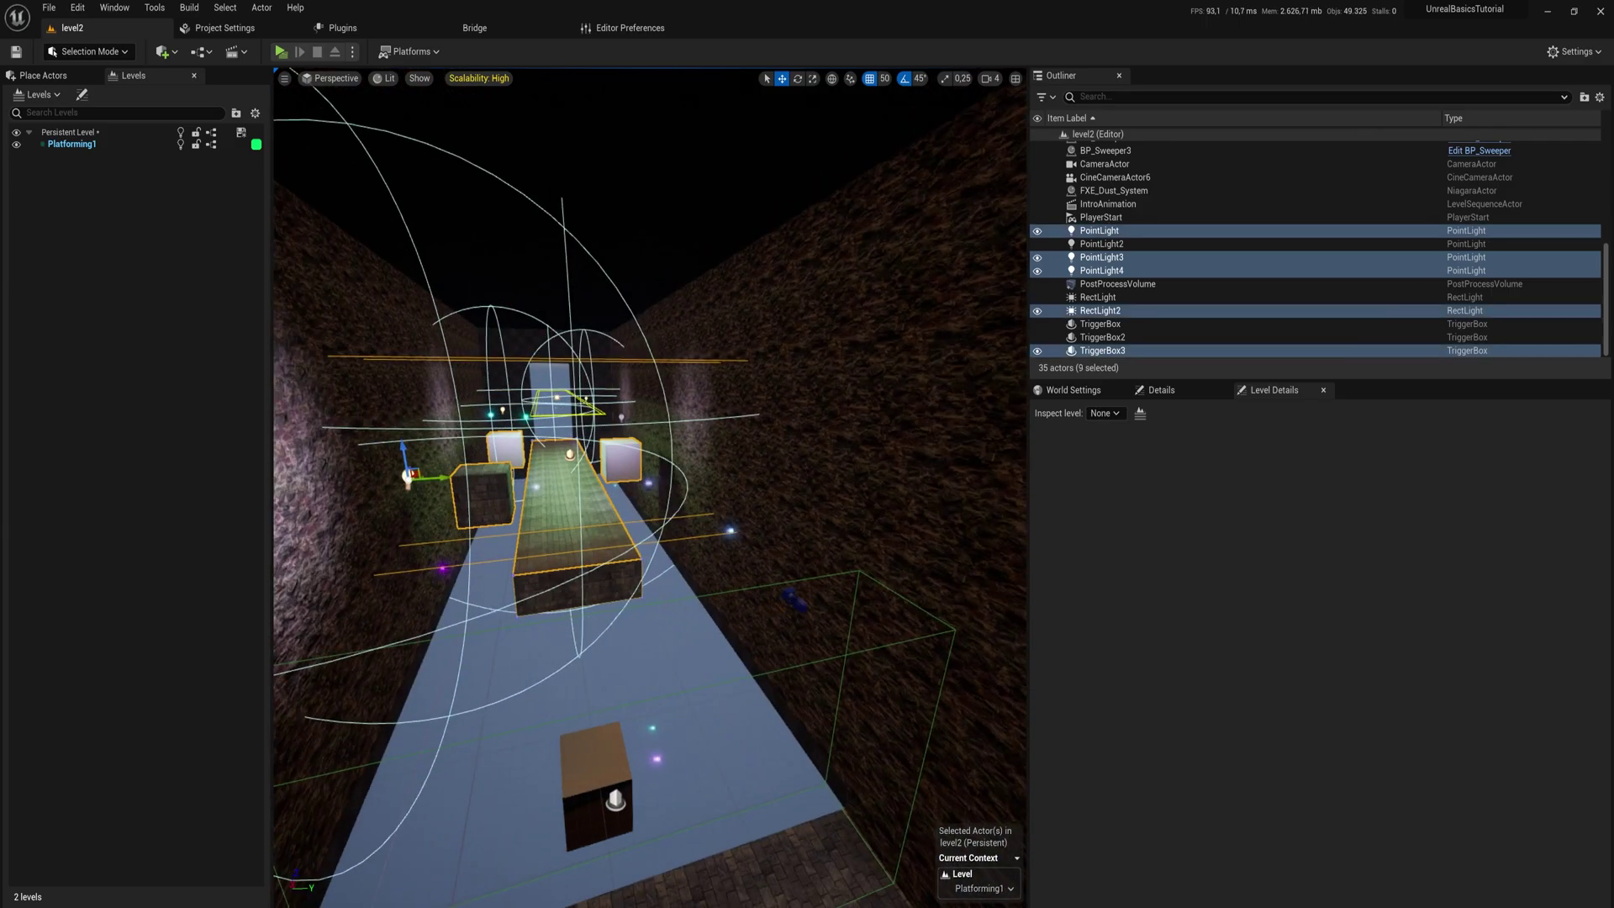
pyautogui.moveTo(596, 654)
pyautogui.mouseDown(button='right')
pyautogui.moveTo(580, 668)
pyautogui.moveTo(596, 654)
pyautogui.mouseUp(button='right')
pyautogui.keyDown('ctrl'); pyautogui.click(596, 654); pyautogui.keyUp('ctrl')
pyautogui.keyDown('ctrl'); pyautogui.click(596, 654); pyautogui.keyUp('ctrl')
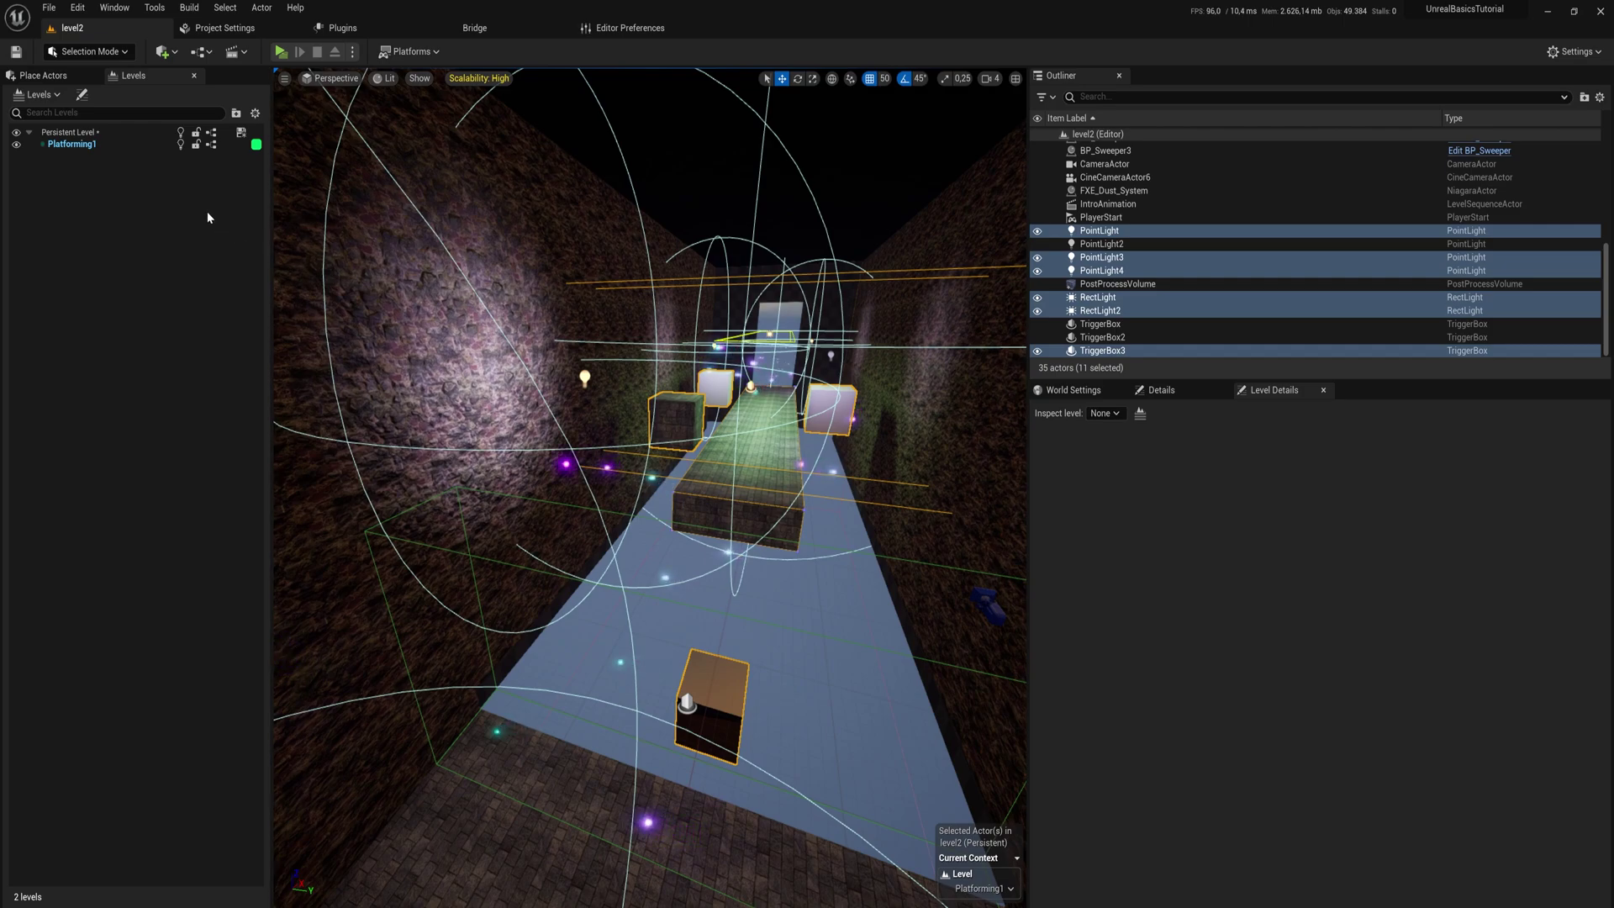
pyautogui.rightClick(76, 146)
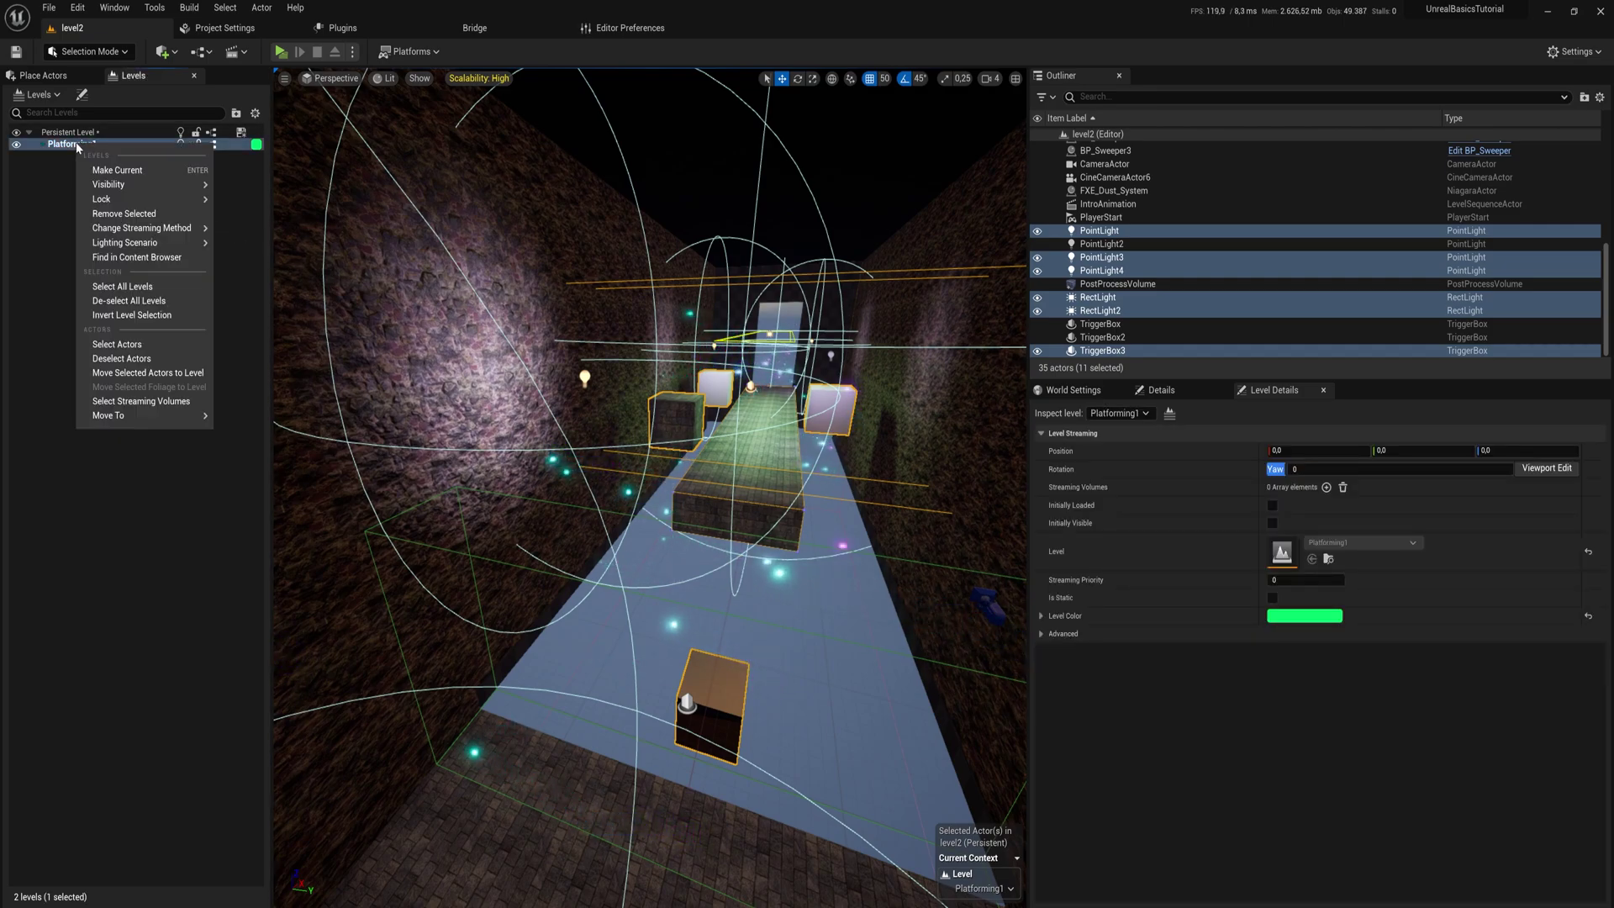
pyautogui.click(155, 374)
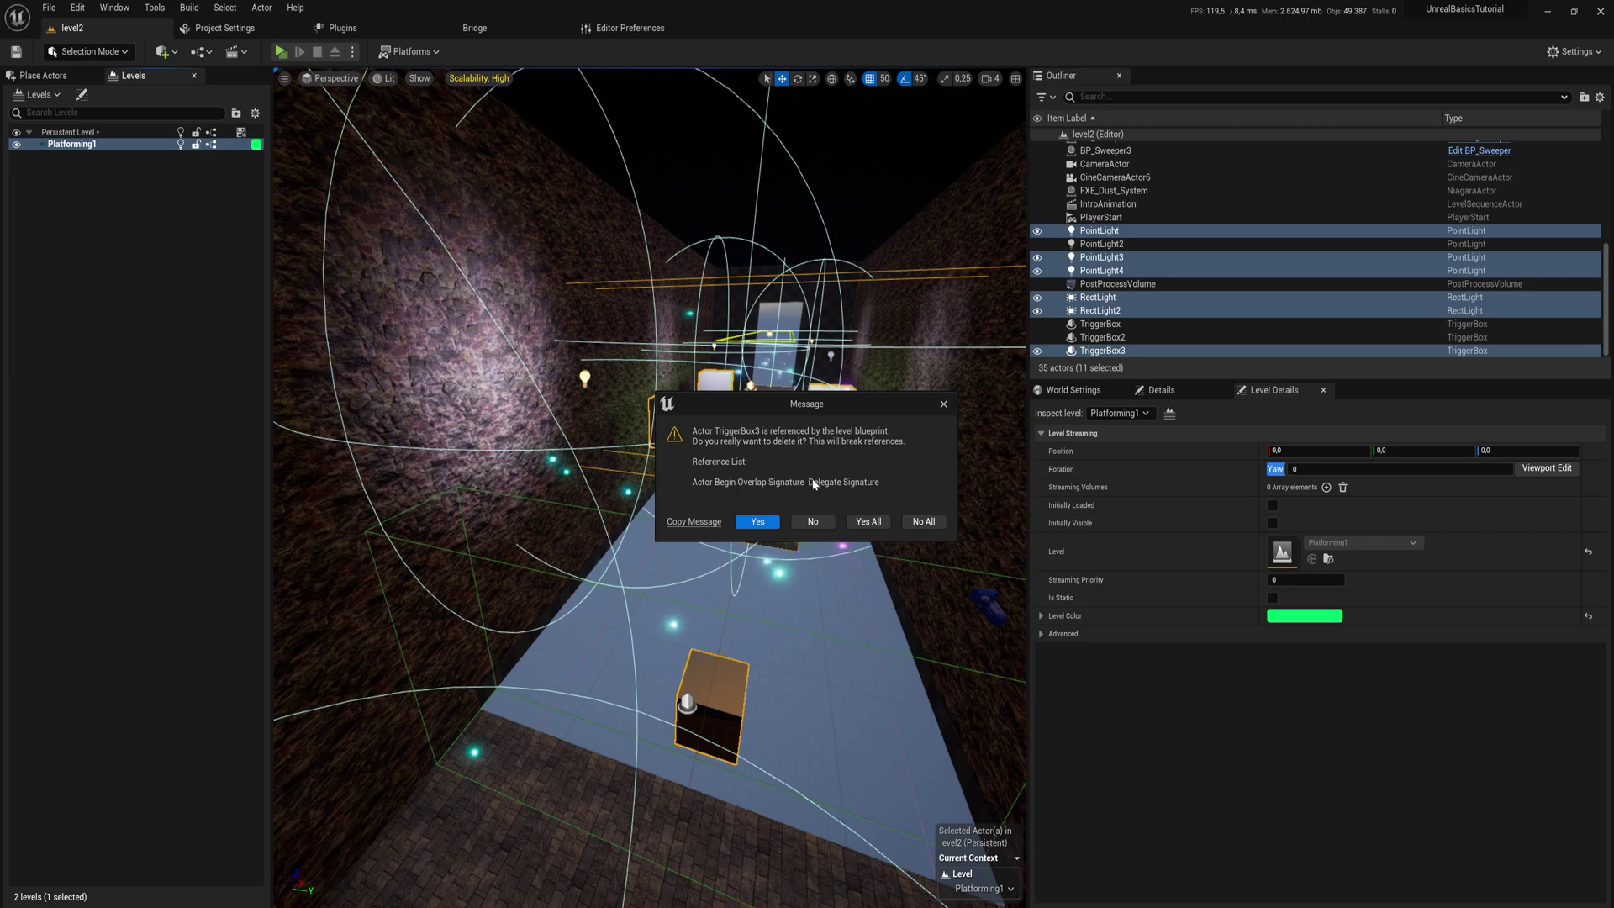
pyautogui.click(820, 523)
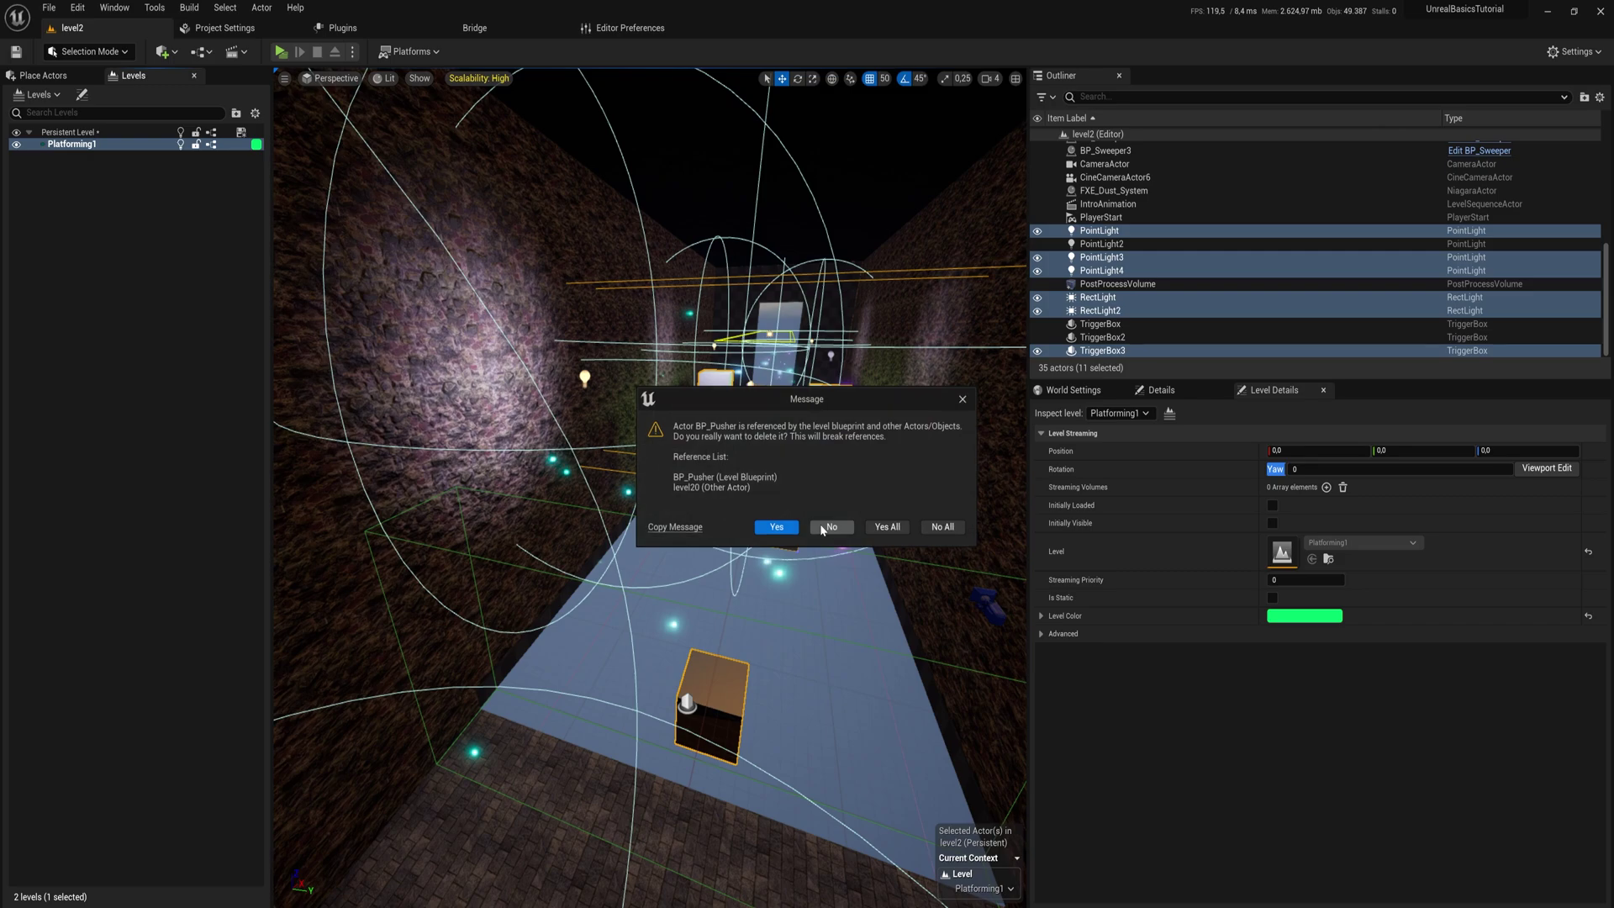
pyautogui.click(828, 527)
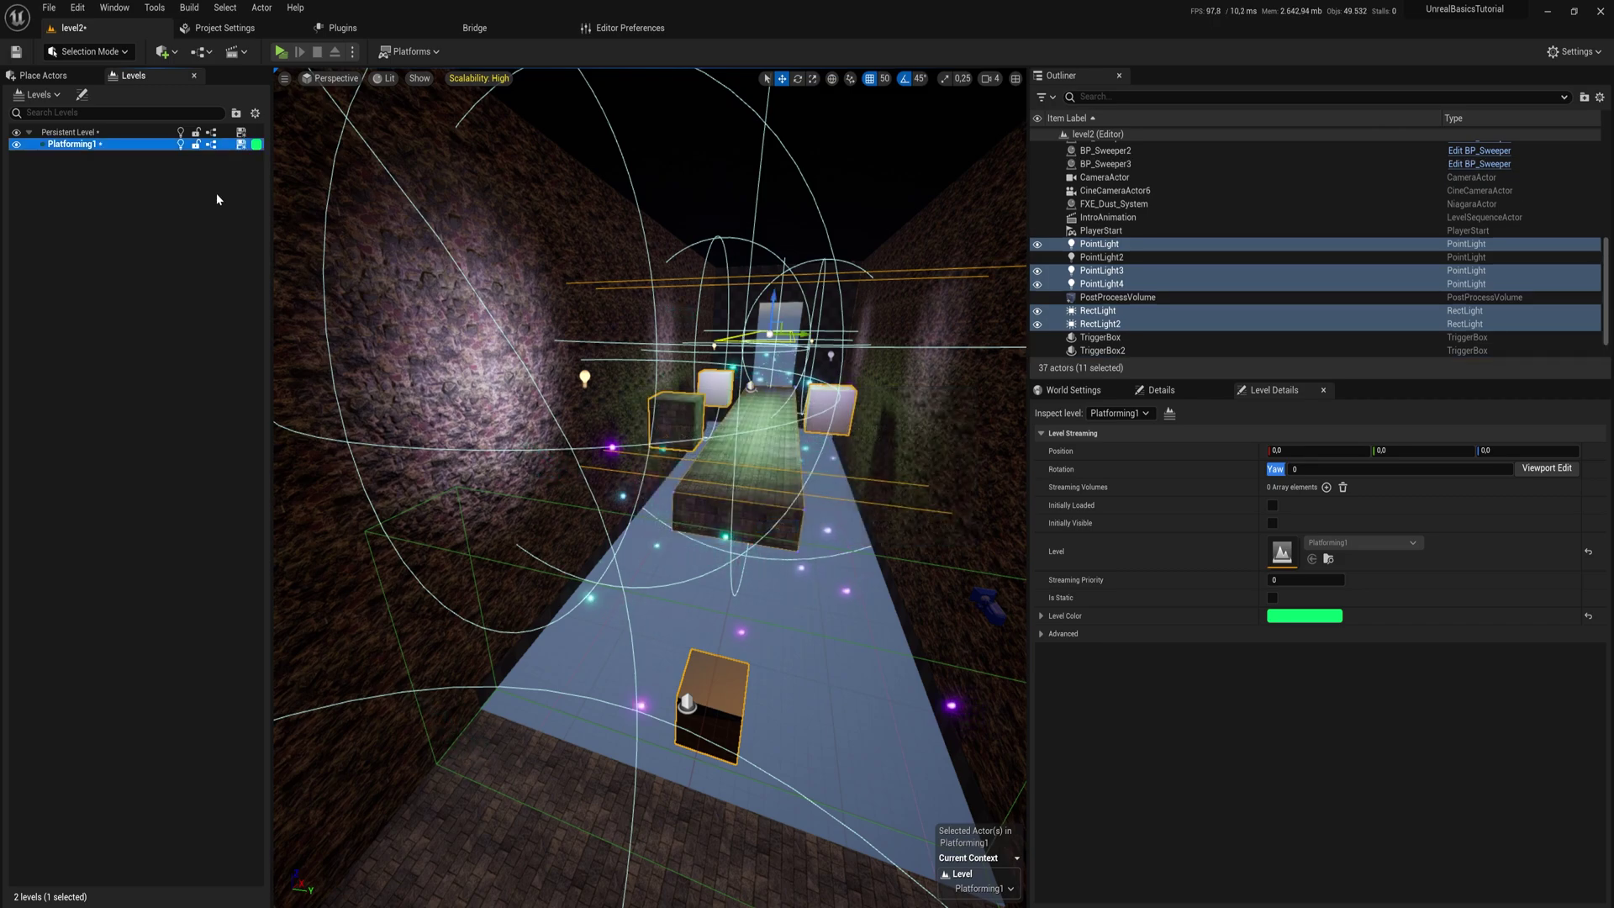
# - Toggle the Platforming1 level's visibility off and on to check which actors belong to it
pyautogui.moveTo(321, 440)
pyautogui.mouseDown(button='right')
pyautogui.moveTo(344, 437)
pyautogui.moveTo(321, 440)
pyautogui.mouseUp(button='right')
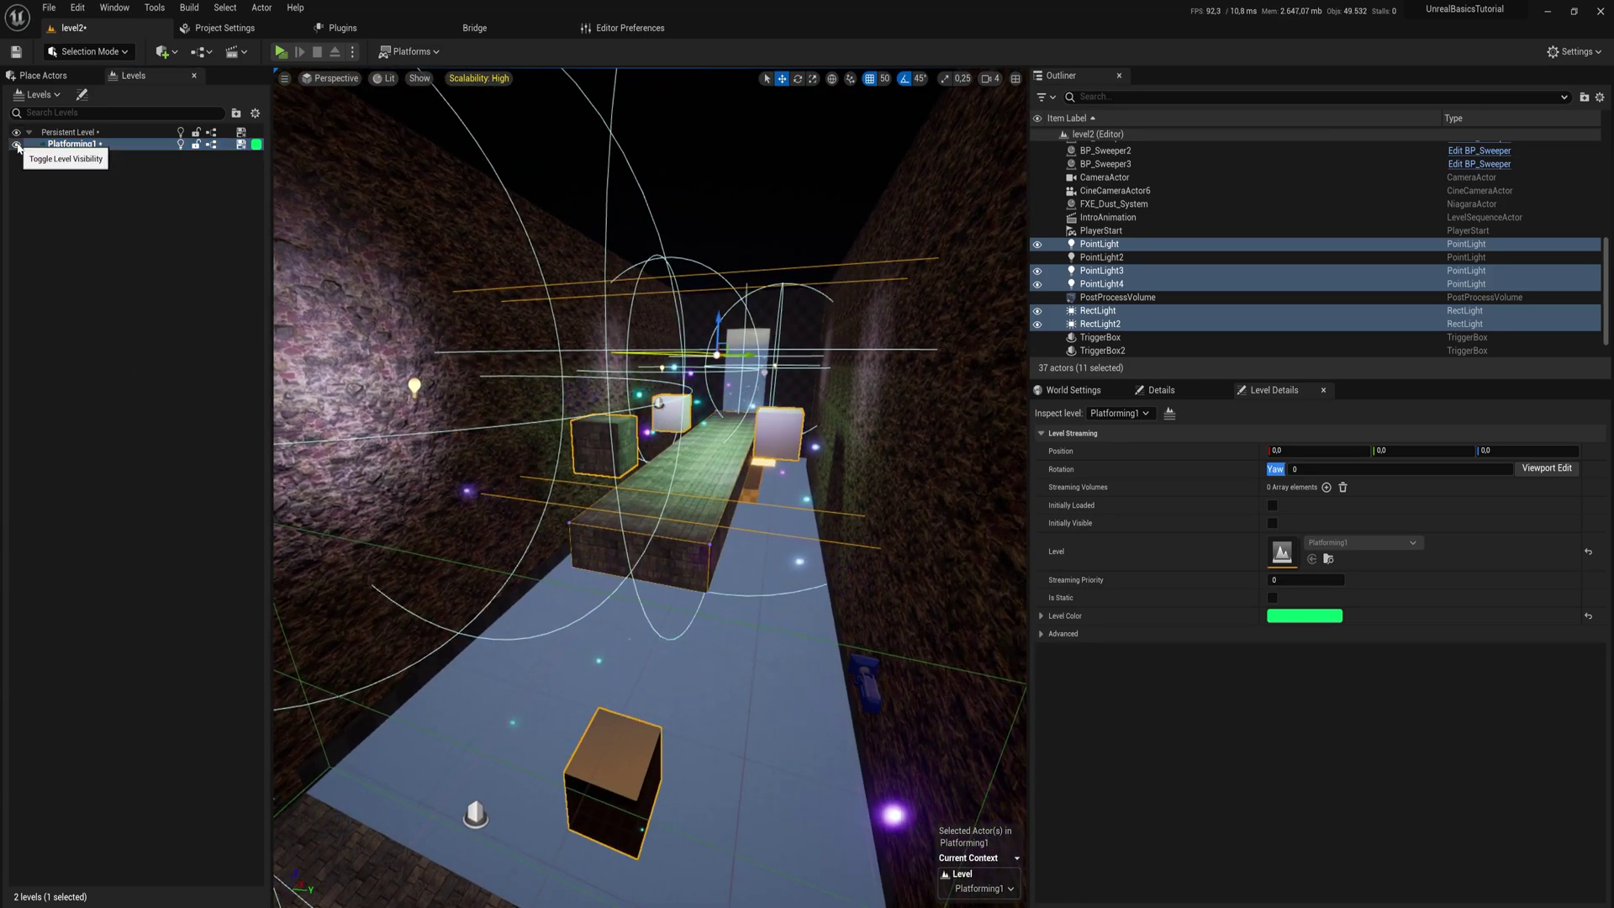
pyautogui.click(16, 144)
pyautogui.click(16, 144)
pyautogui.click(16, 145)
pyautogui.click(16, 144)
pyautogui.click(16, 145)
pyautogui.click(16, 145)
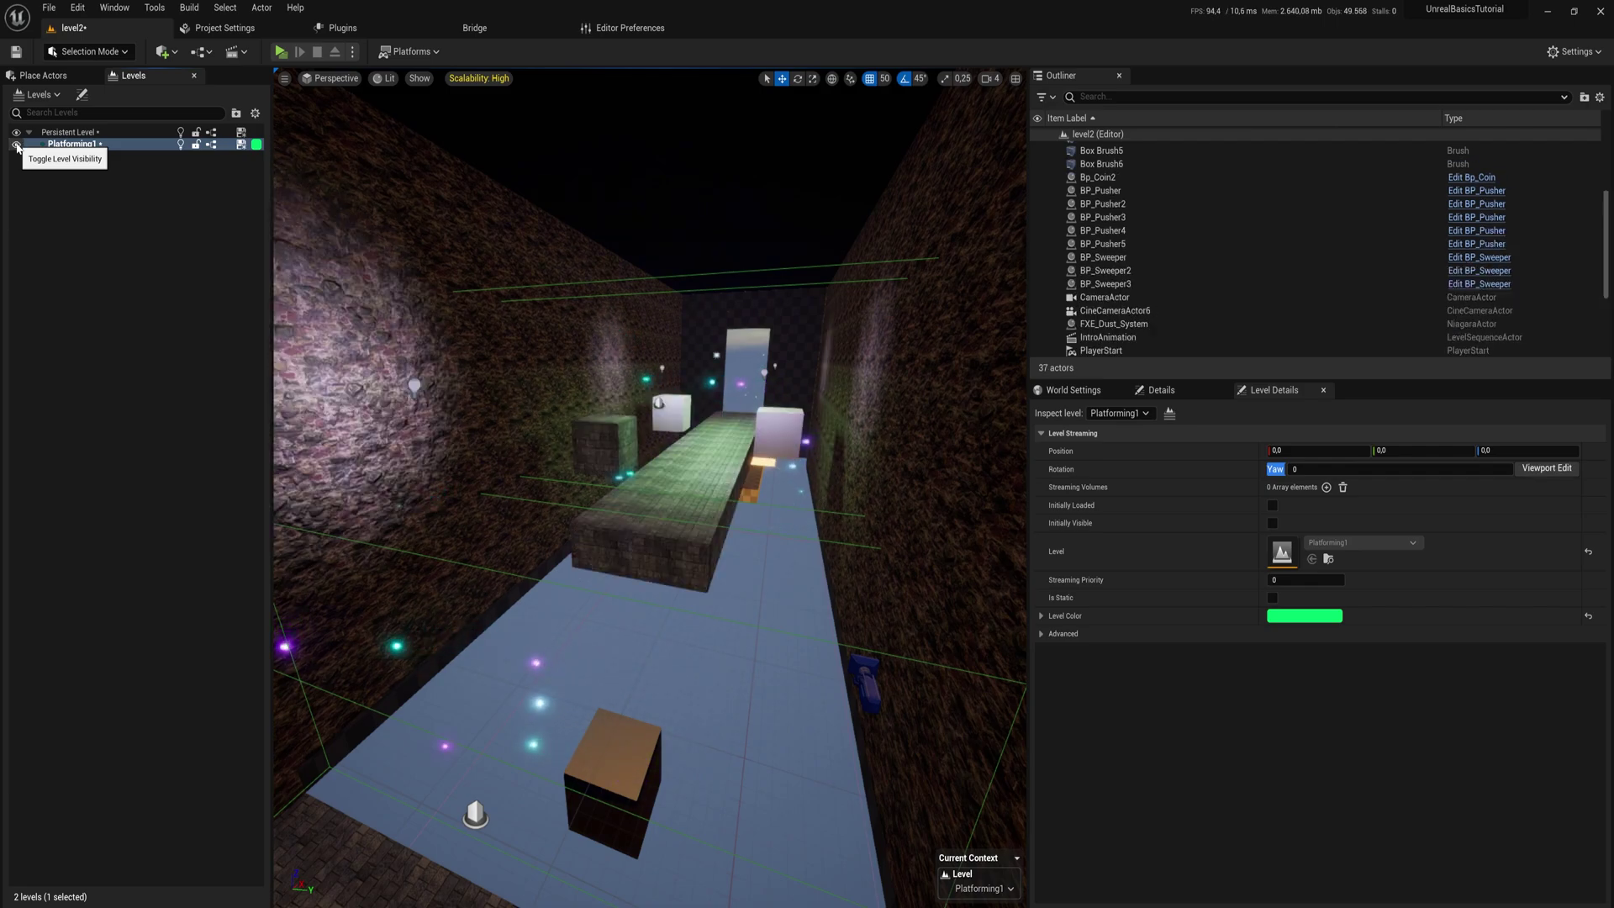
# - Change the streaming method of the Platforming1 level to Always Loaded
pyautogui.click(72, 145)
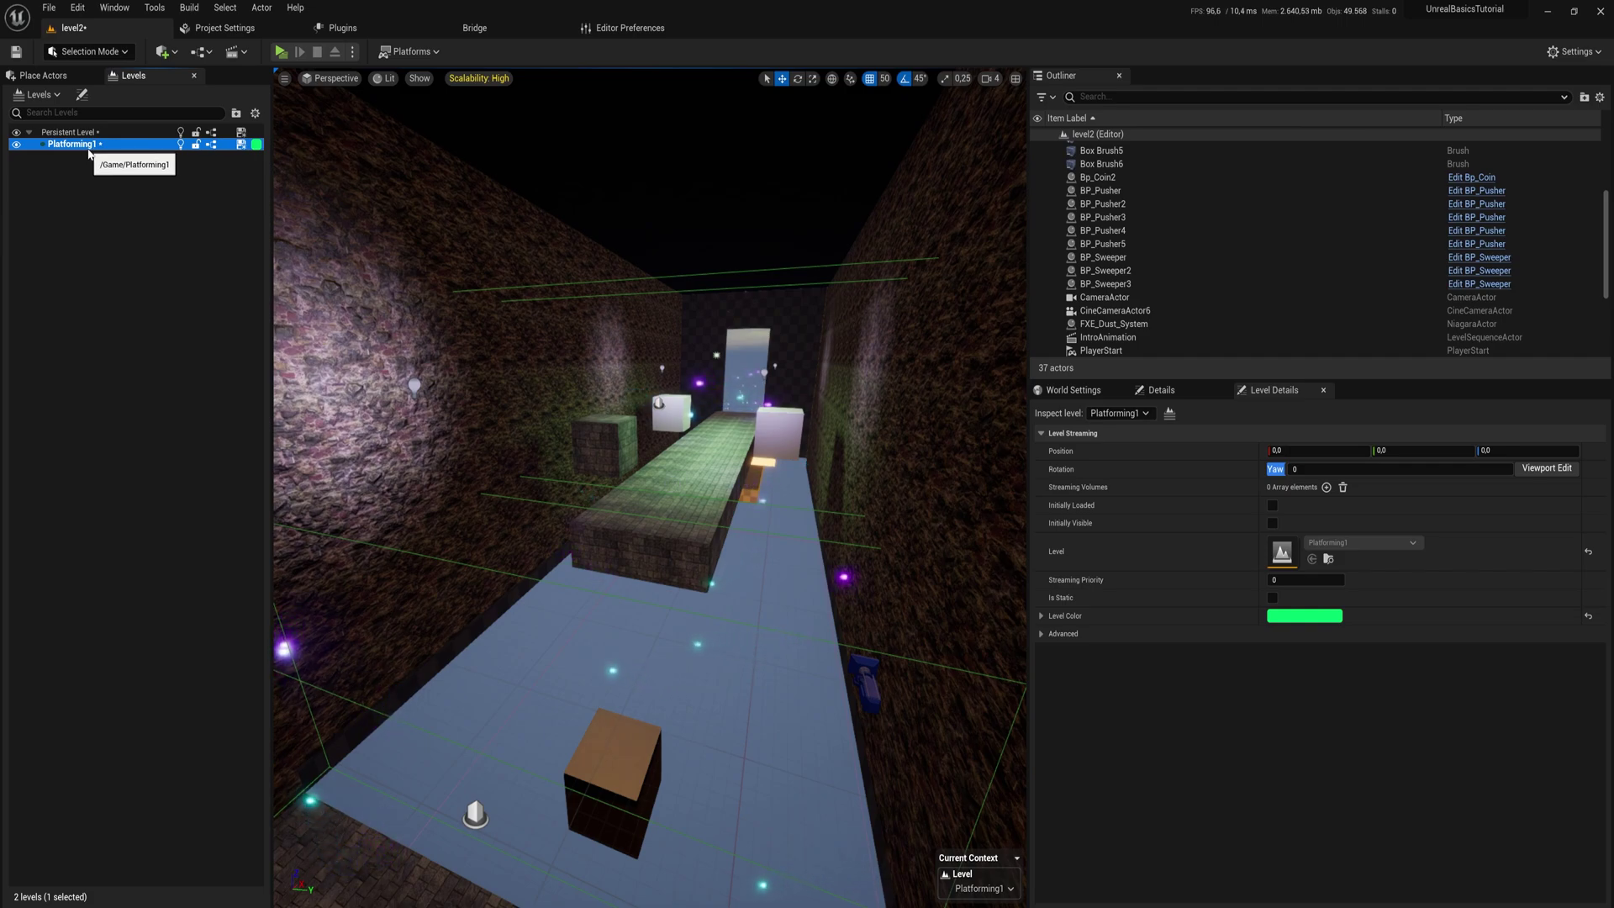
pyautogui.rightClick(91, 150)
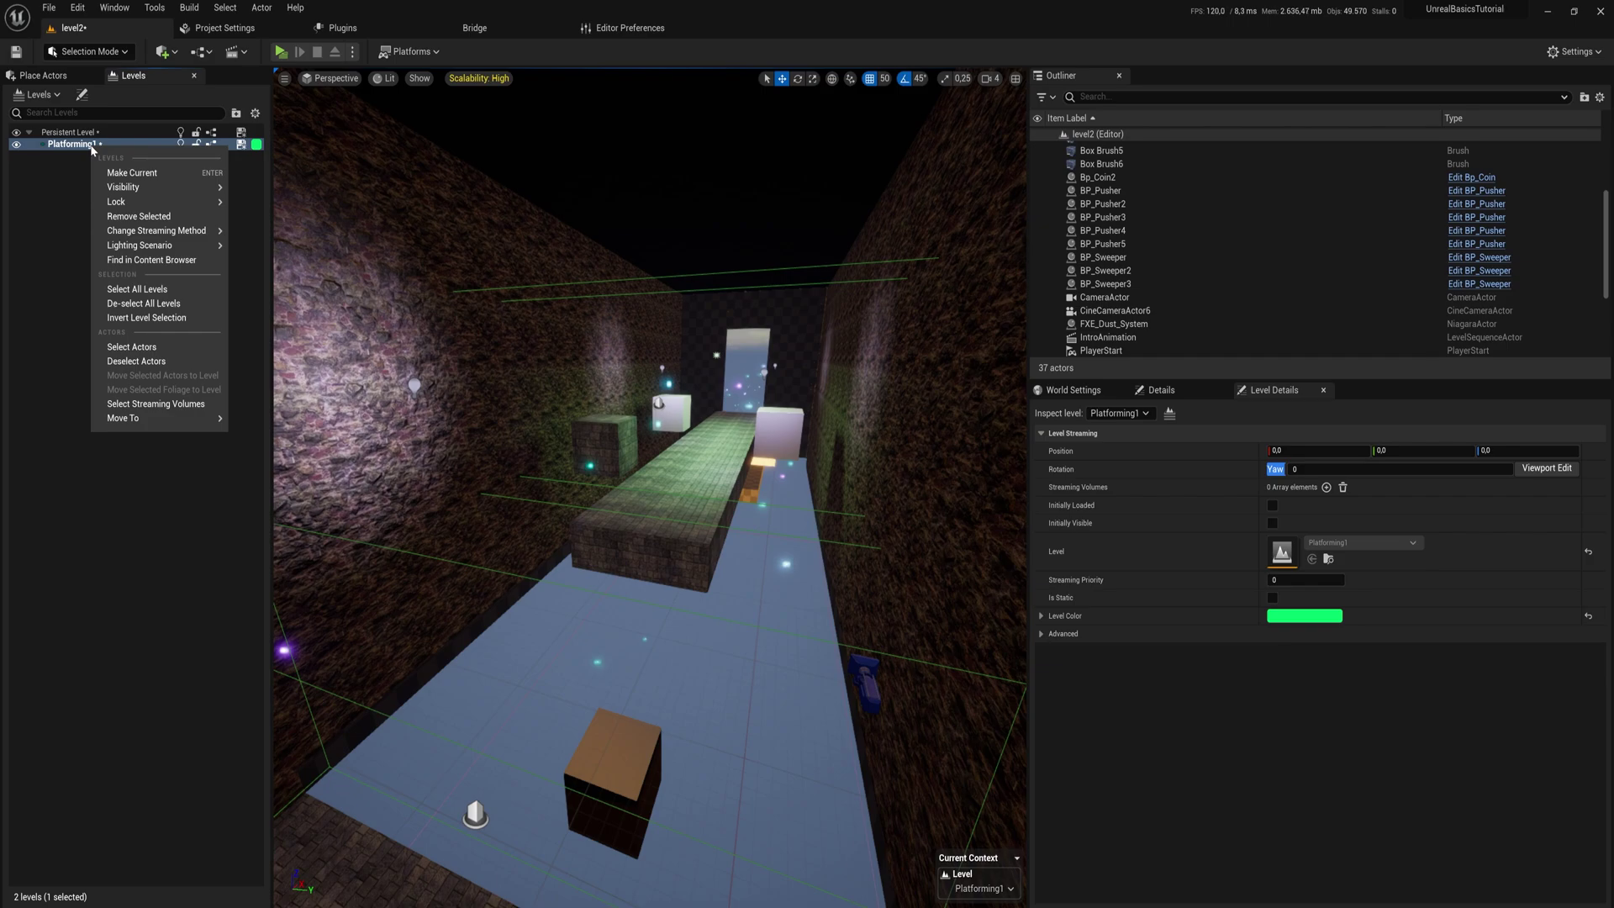
pyautogui.moveTo(130, 228)
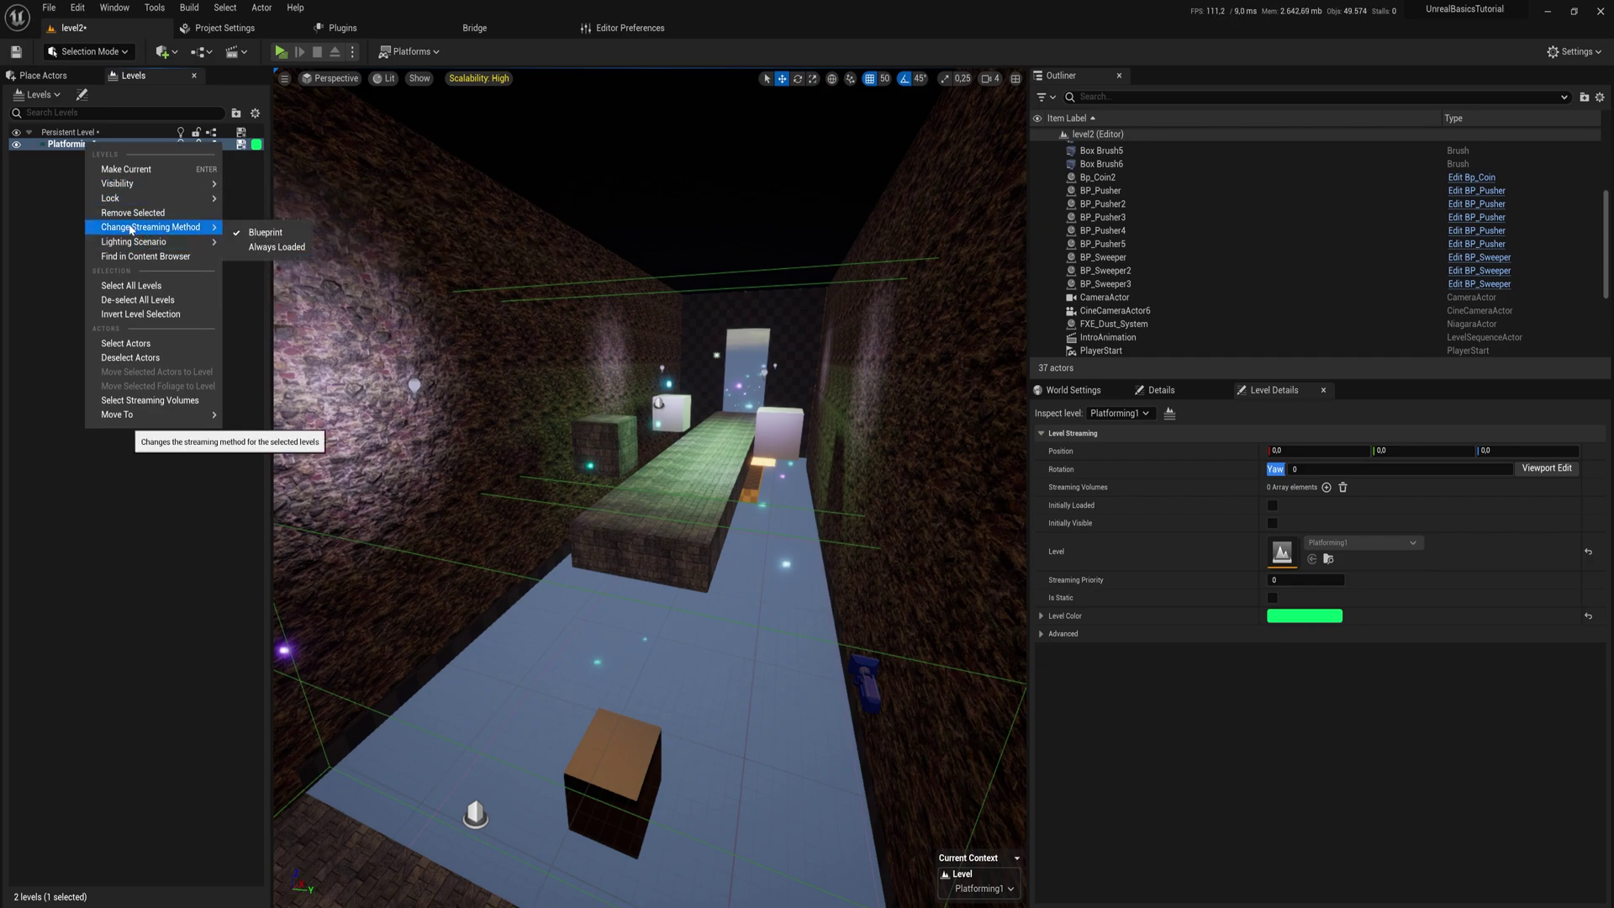
pyautogui.click(262, 249)
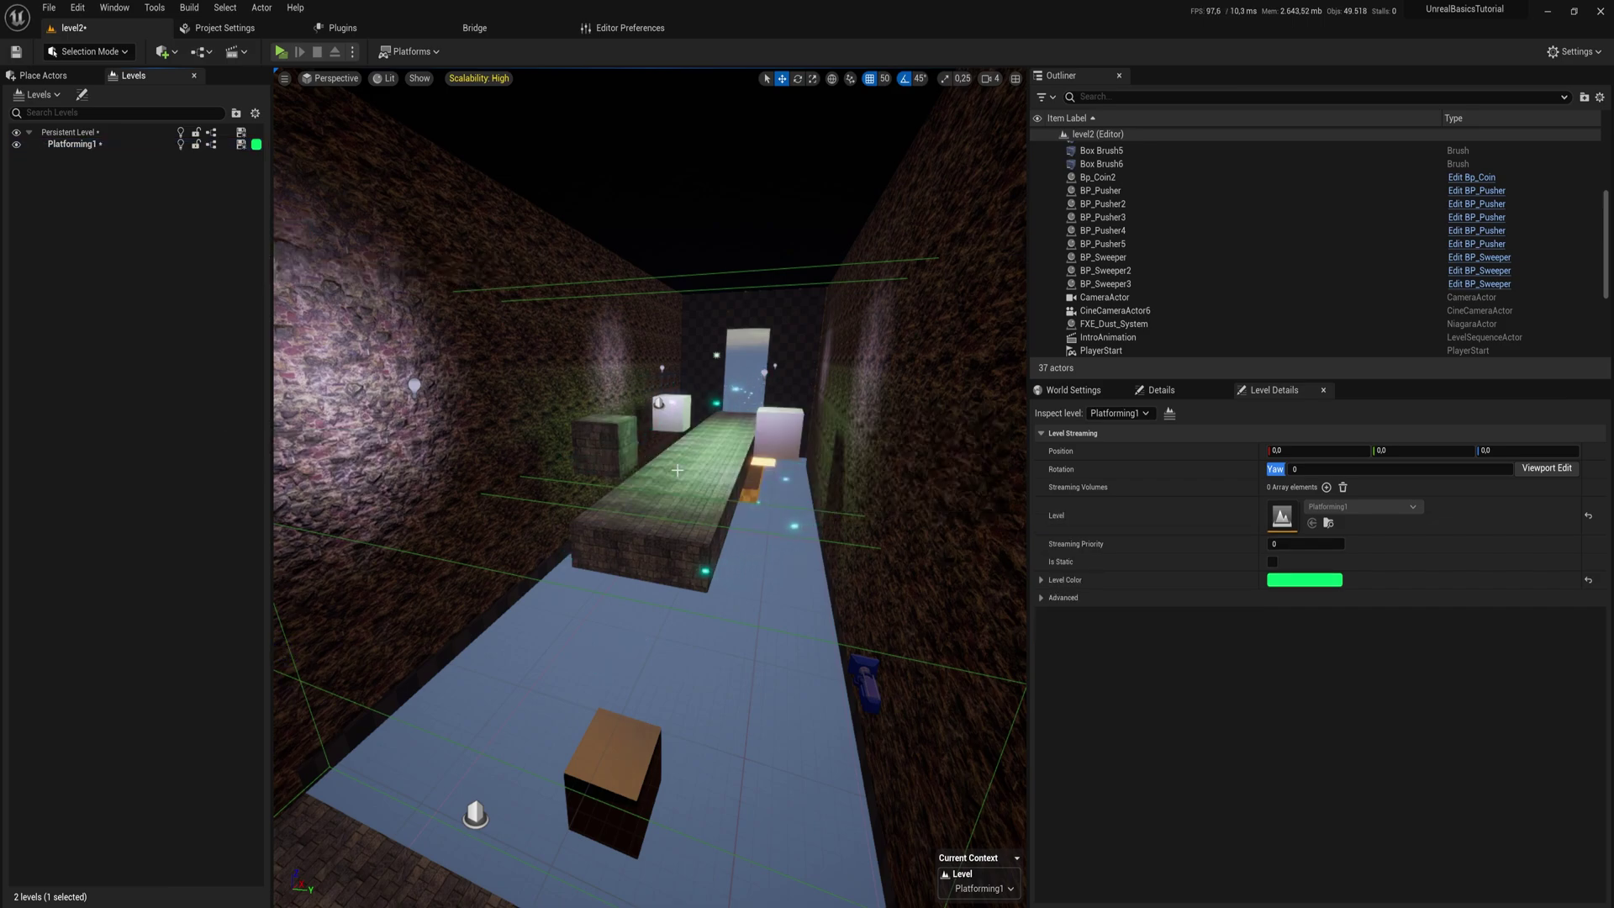
# - Place a LevelStreamingVolume from the level streaming actor search onto the central platform, at about X 3800, Y 0, Z 800
pyautogui.moveTo(721, 513); pyautogui.dragTo(720, 538, button='right')
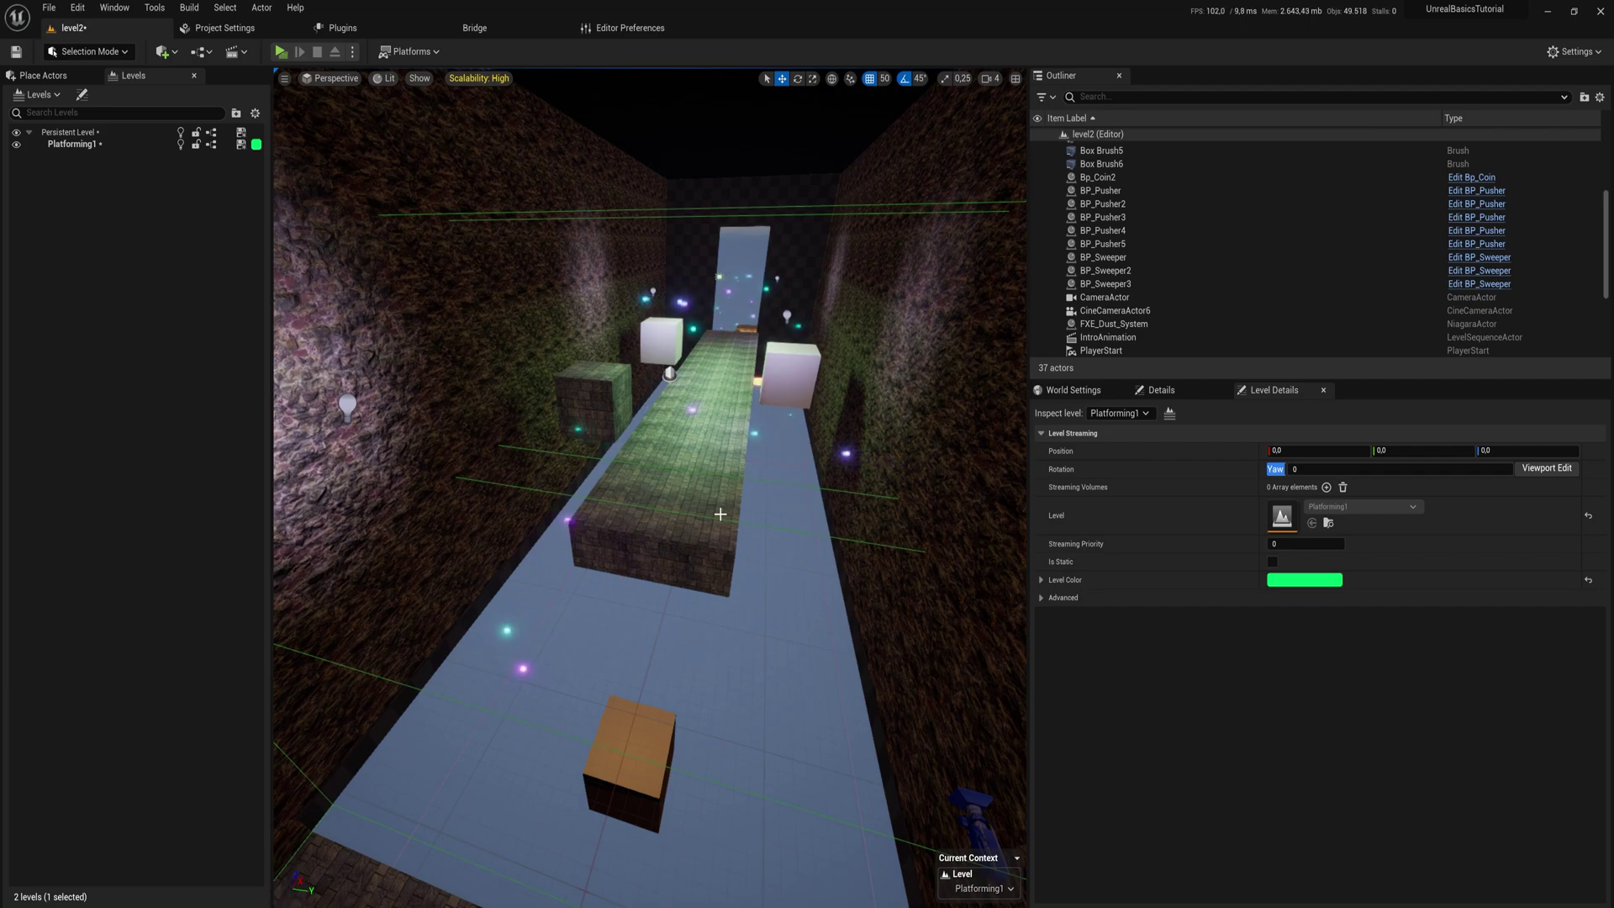
pyautogui.click(43, 75)
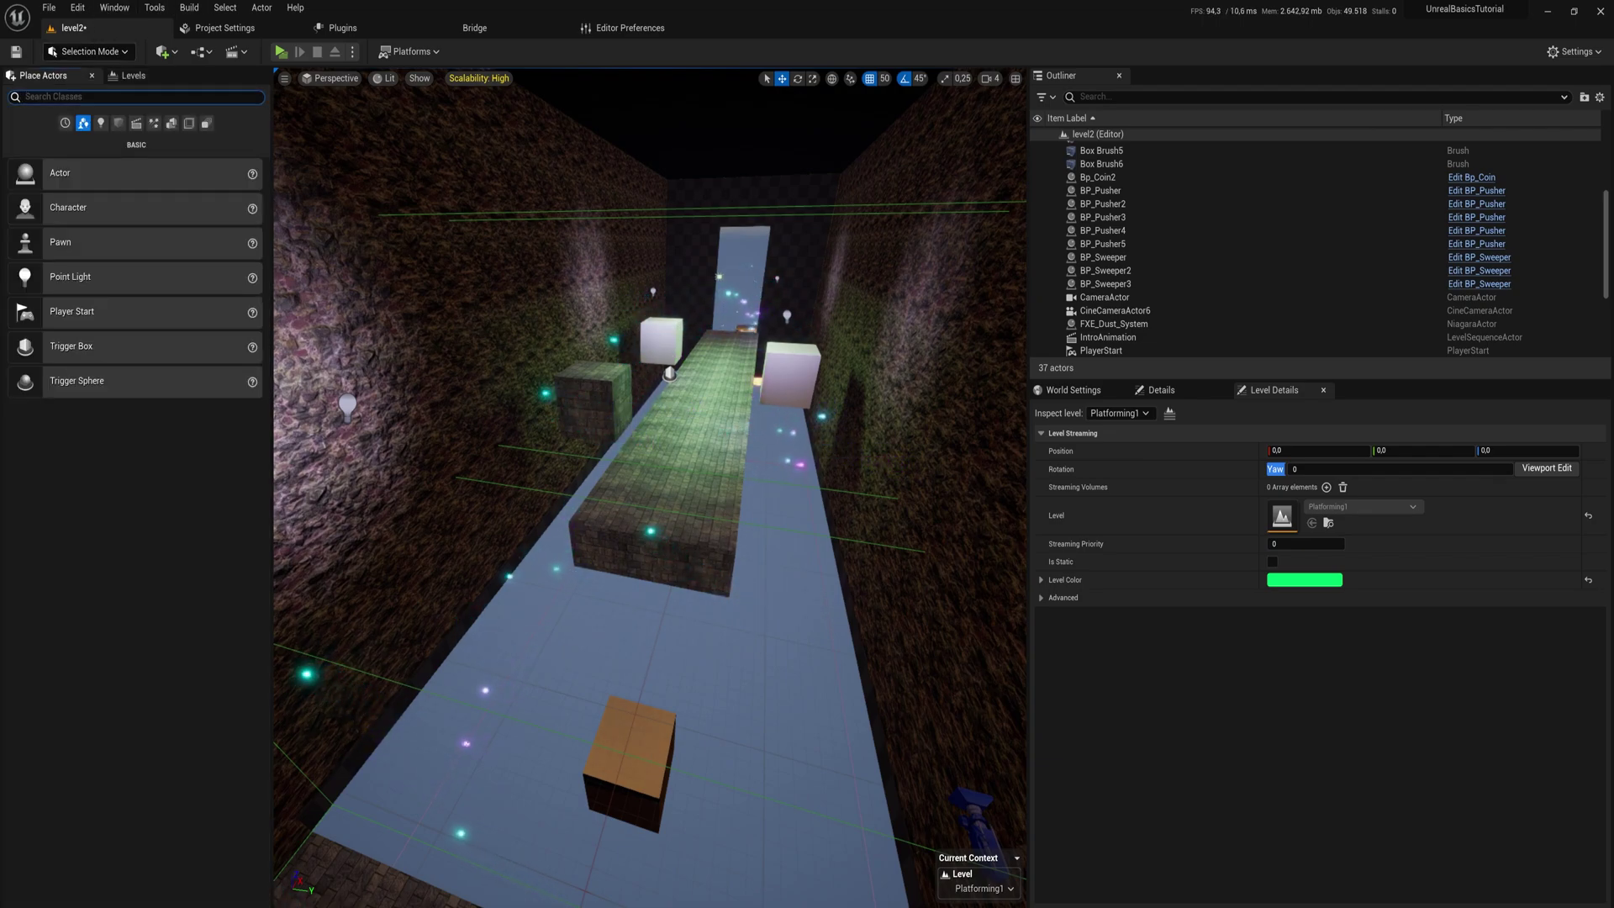
pyautogui.write('level streaming')
pyautogui.moveTo(132, 128); pyautogui.dragTo(701, 414)
pyautogui.press('f')
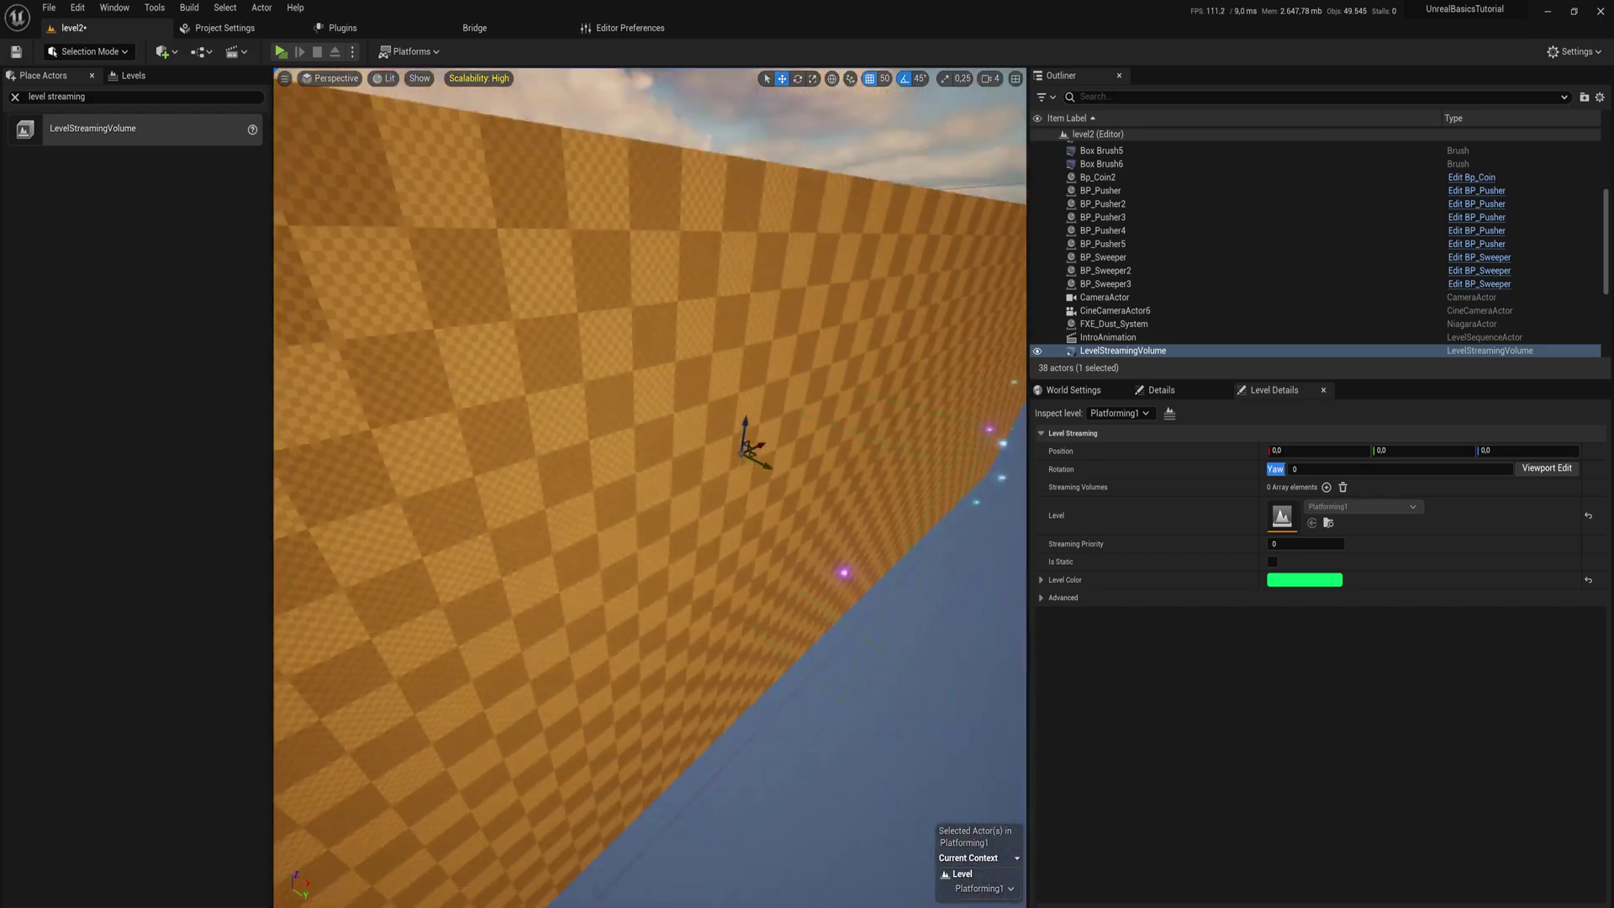
pyautogui.moveTo(809, 467); pyautogui.dragTo(809, 467, button='right')
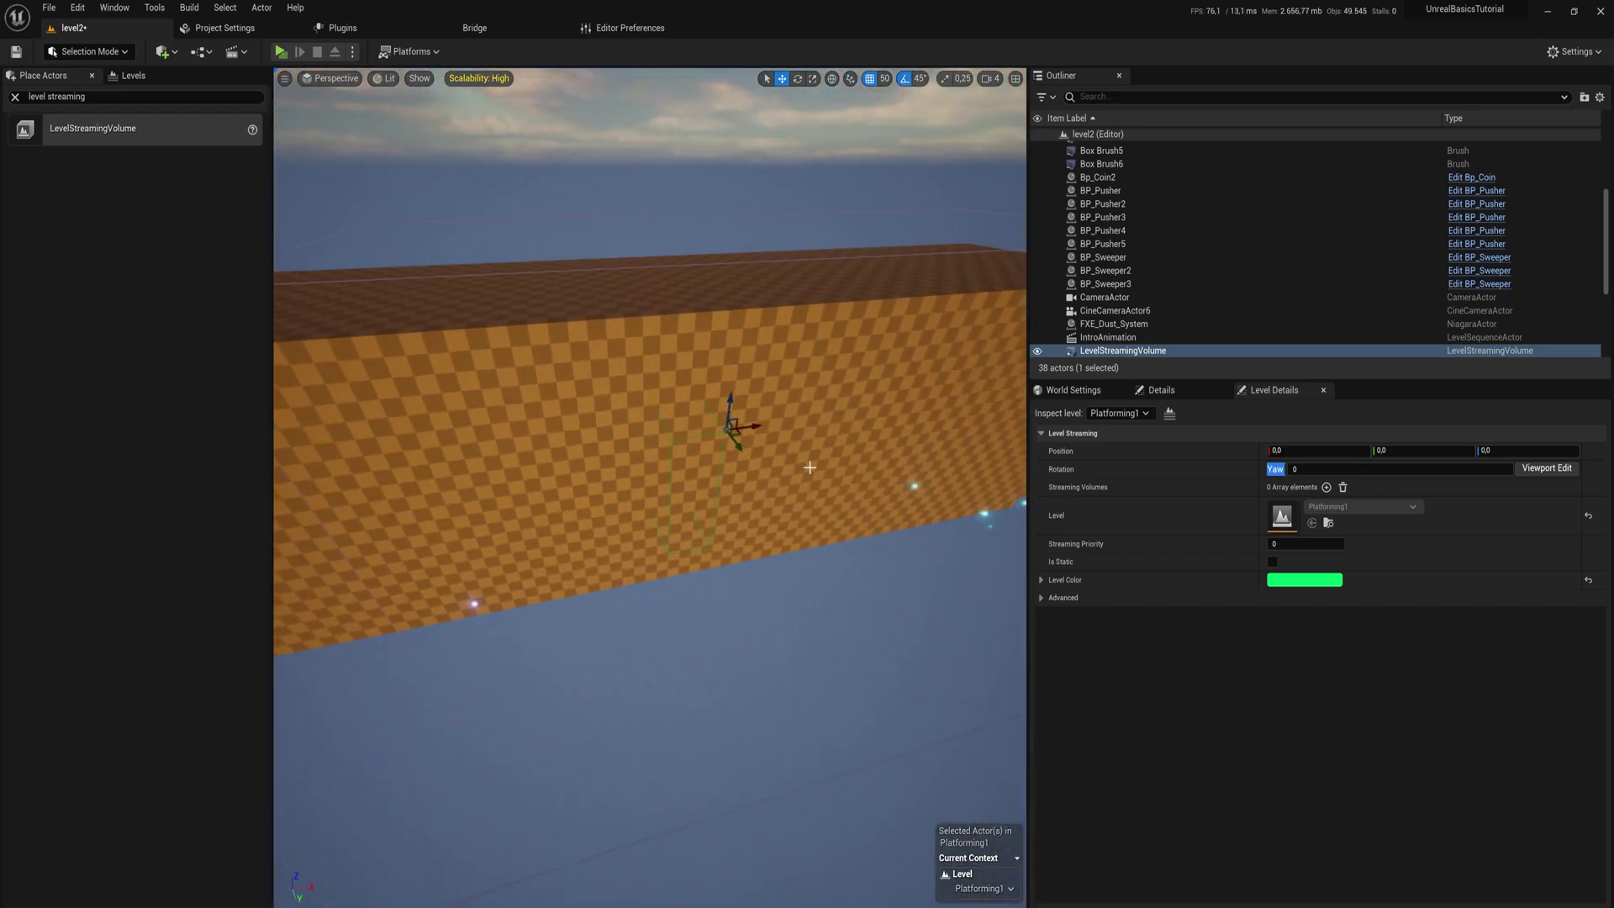
# - Enlarge the streaming volume's box brush to about 17605 in X, 3006 in Y and 6100 in Z
pyautogui.click(1164, 391)
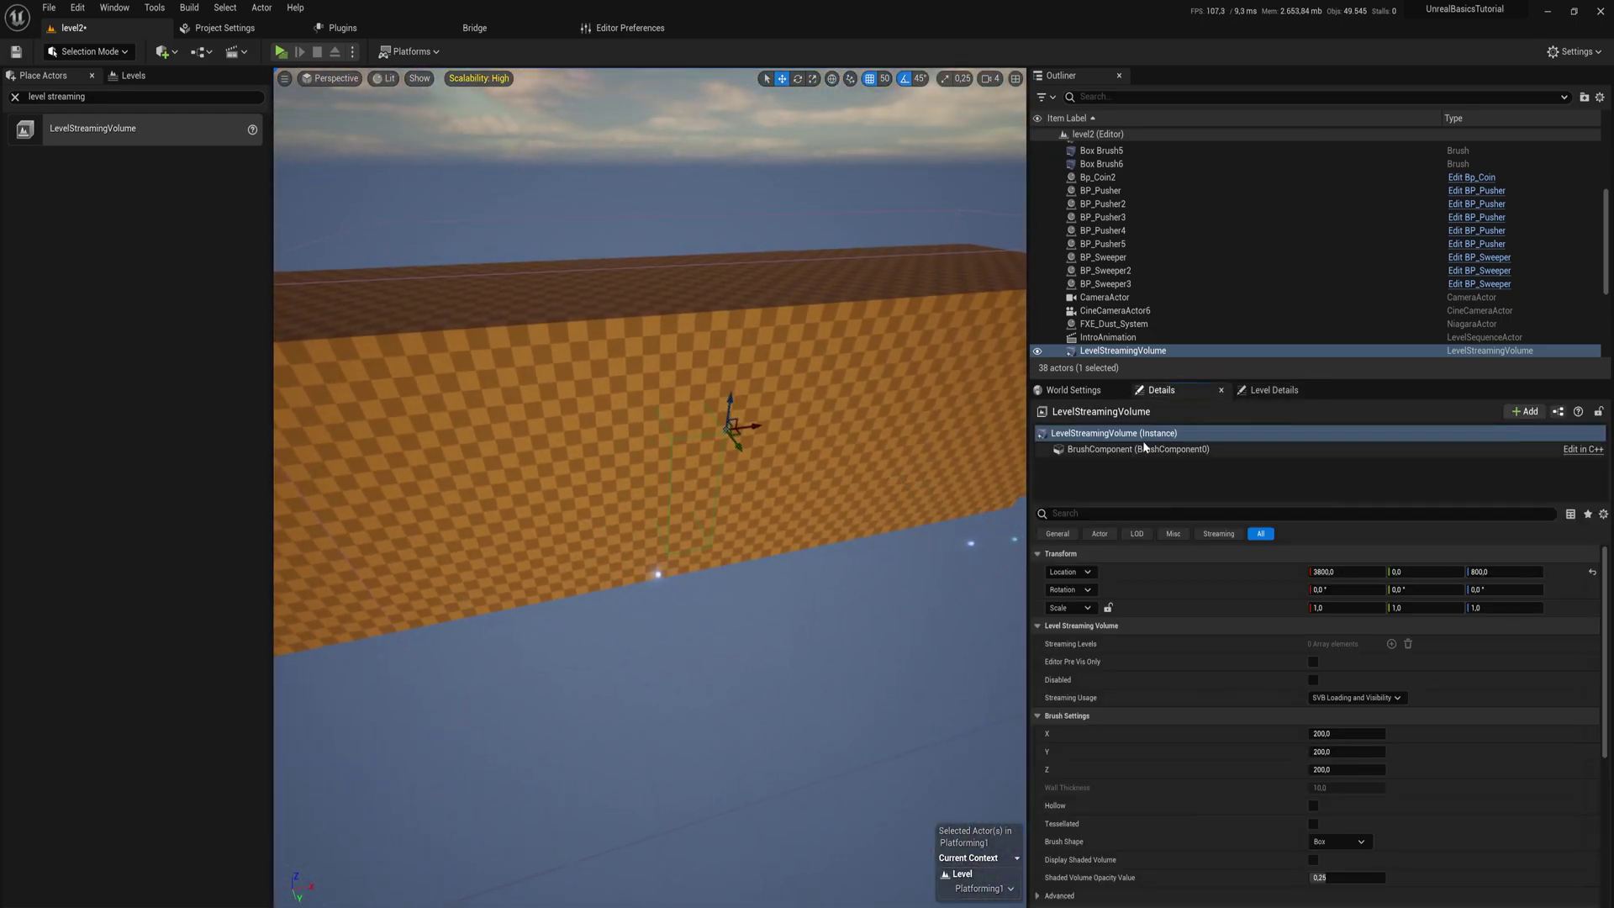
pyautogui.moveTo(1315, 733); pyautogui.dragTo(1352, 732)
pyautogui.press('w')
pyautogui.moveTo(674, 566); pyautogui.dragTo(858, 593, button='right')
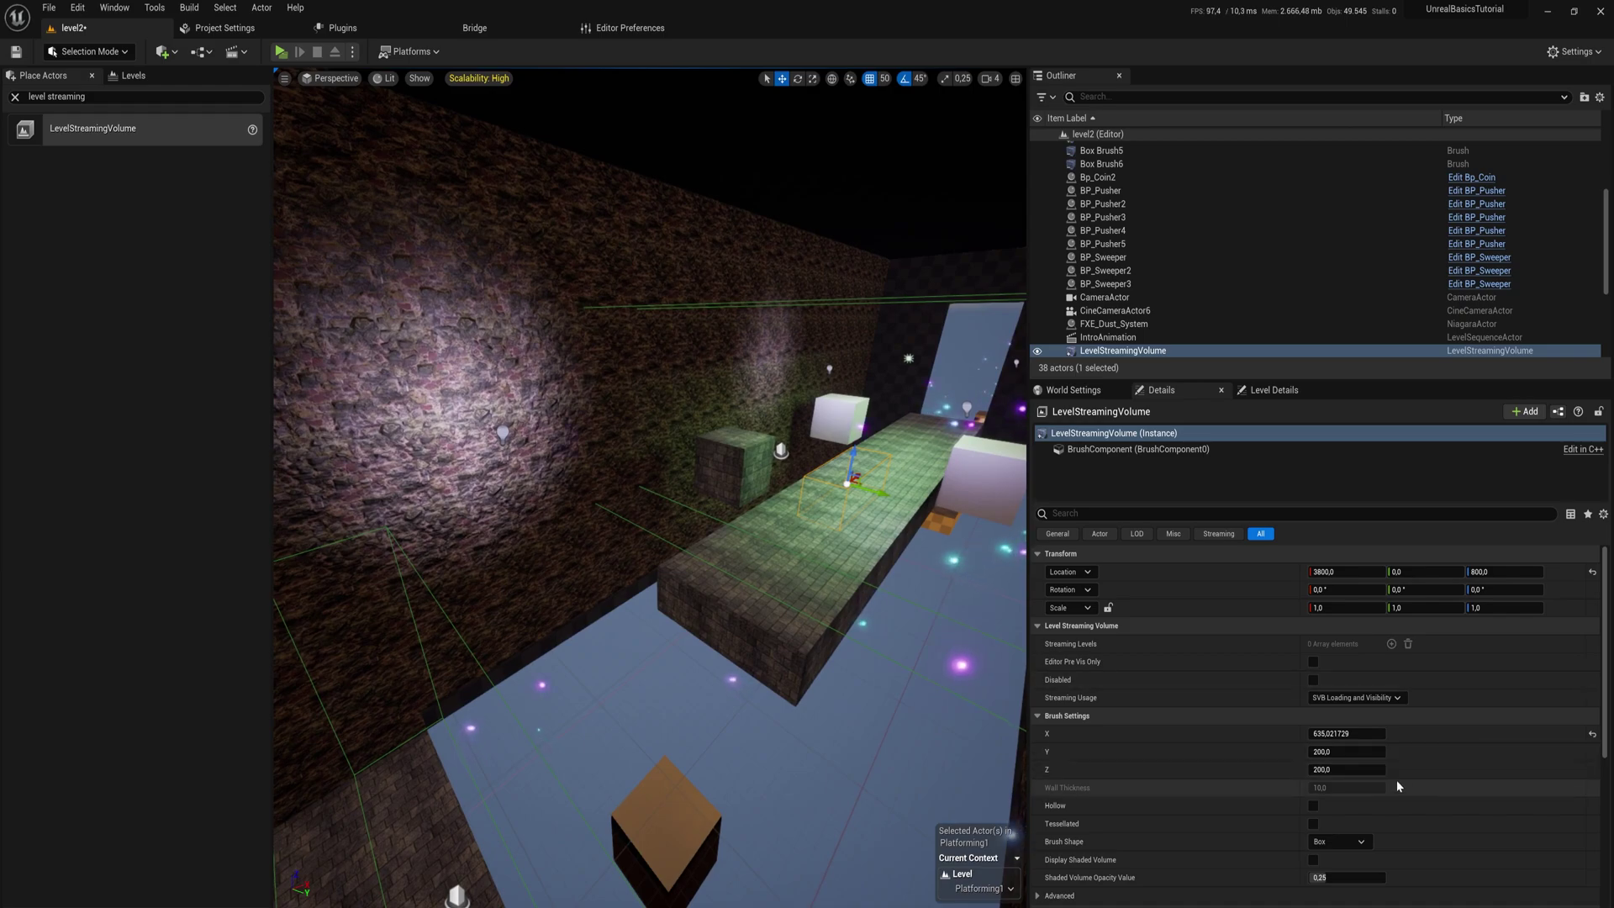
pyautogui.moveTo(1349, 735); pyautogui.dragTo(1499, 733)
pyautogui.moveTo(1353, 752); pyautogui.dragTo(1429, 751)
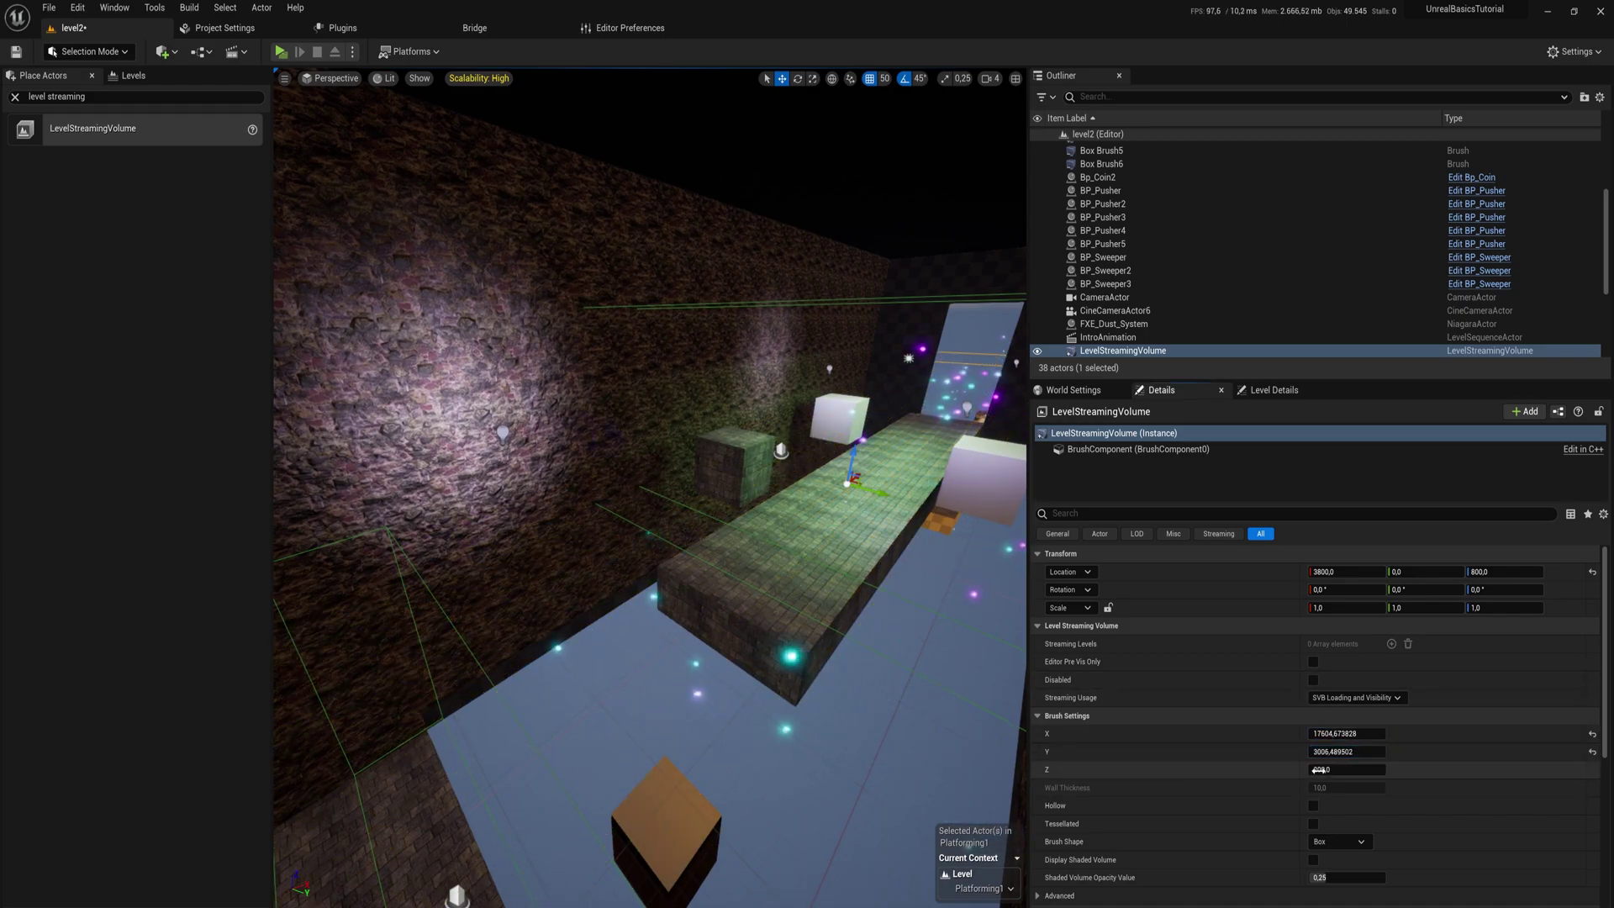
pyautogui.moveTo(1344, 769); pyautogui.dragTo(1420, 769)
pyautogui.moveTo(649, 488); pyautogui.dragTo(580, 476, button='right')
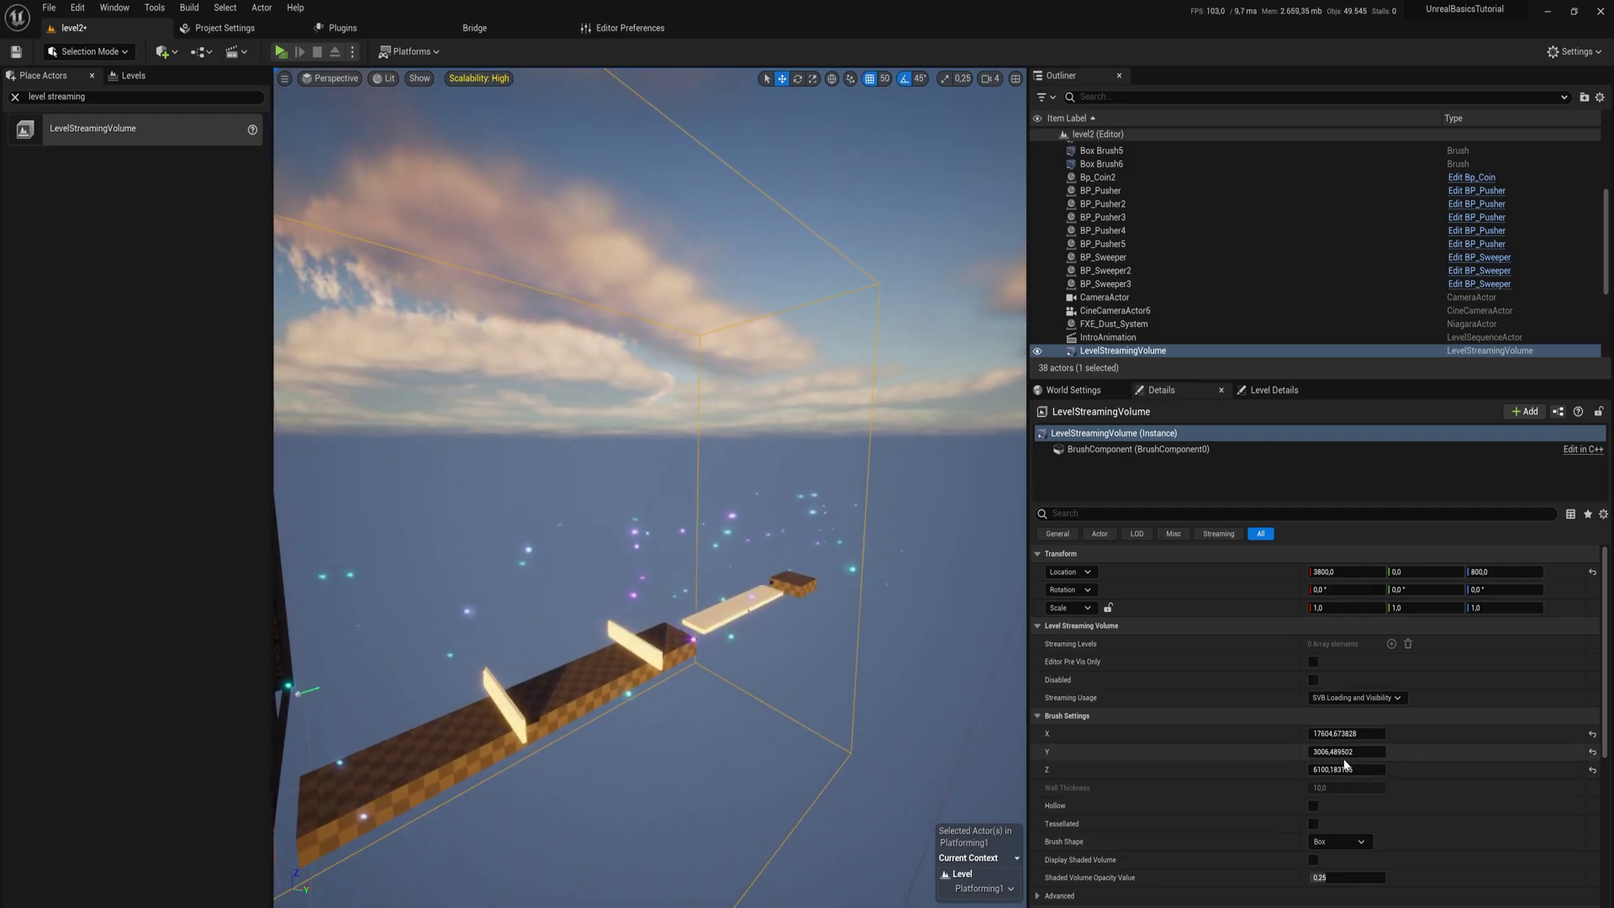
# - Extend the streaming volume's brush to about 24863 in X and 5746 in Y
pyautogui.moveTo(1341, 752); pyautogui.dragTo(1342, 753)
pyautogui.moveTo(756, 513); pyautogui.dragTo(811, 517, button='right')
pyautogui.moveTo(627, 496)
pyautogui.mouseDown(button='right')
pyautogui.moveTo(643, 488)
pyautogui.moveTo(509, 542)
pyautogui.mouseUp(button='right')
pyautogui.moveTo(1383, 751)
pyautogui.mouseDown()
pyautogui.moveTo(1397, 751)
pyautogui.moveTo(1361, 736)
pyautogui.moveTo(1391, 737)
pyautogui.moveTo(1368, 750)
pyautogui.mouseUp()
pyautogui.moveTo(757, 538)
pyautogui.mouseDown(button='right')
pyautogui.moveTo(841, 580)
pyautogui.moveTo(840, 546)
pyautogui.moveTo(797, 581)
pyautogui.moveTo(697, 554)
pyautogui.moveTo(695, 530)
pyautogui.moveTo(748, 528)
pyautogui.moveTo(693, 508)
pyautogui.mouseUp(button='right')
# - Create another sublevel from the Empty Level template and save it as Platforming2 in the Content folder
pyautogui.click(797, 581)
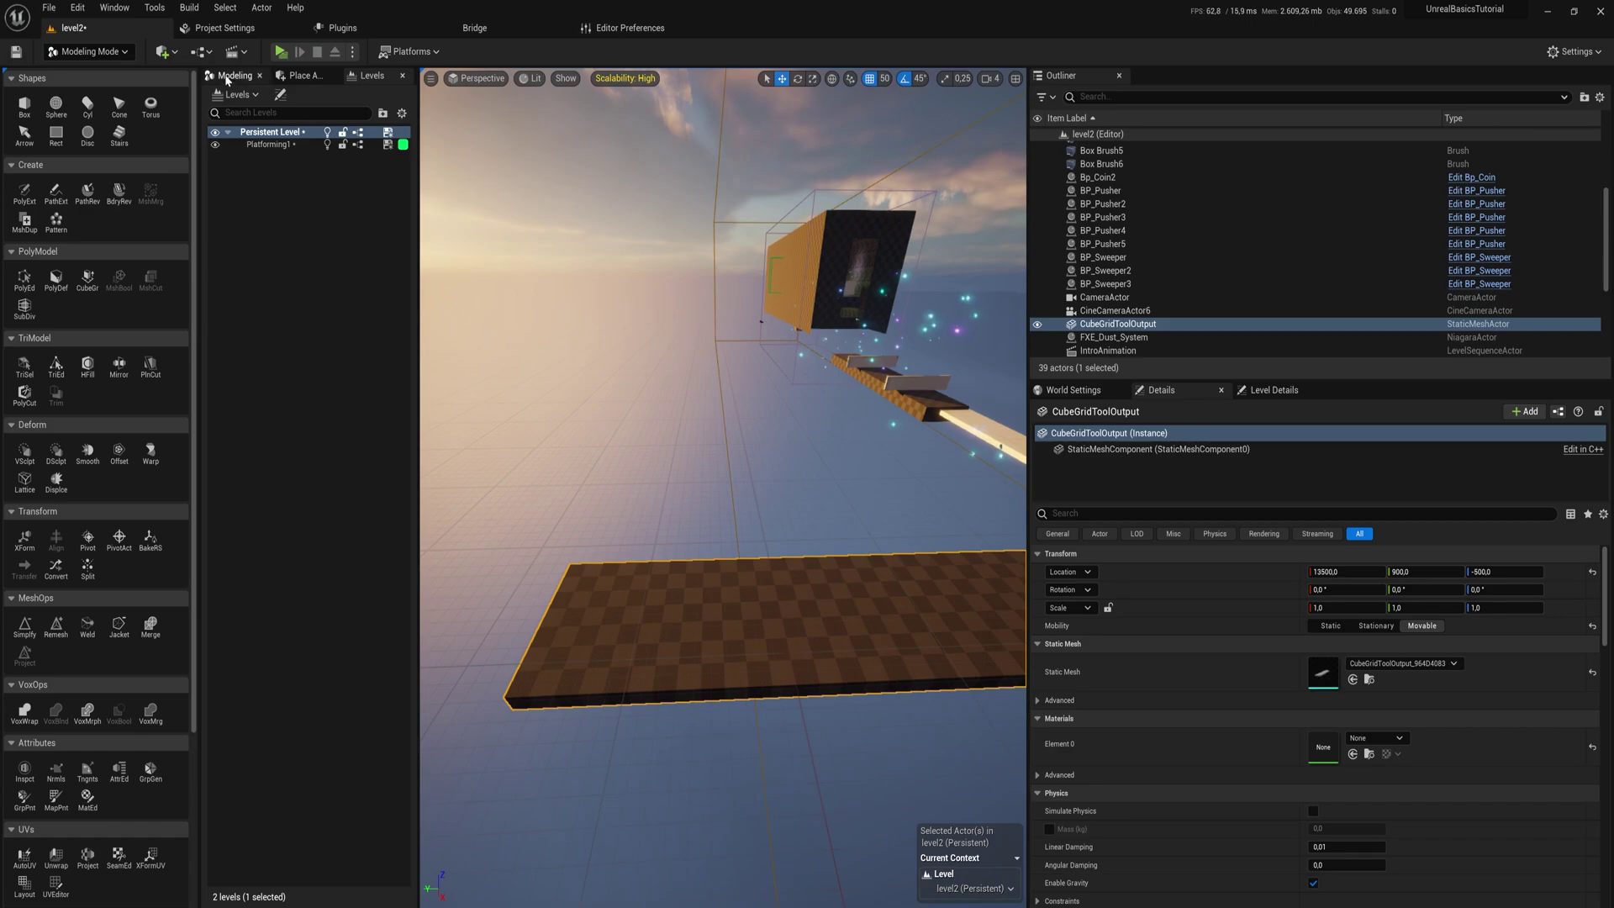
pyautogui.click(237, 95)
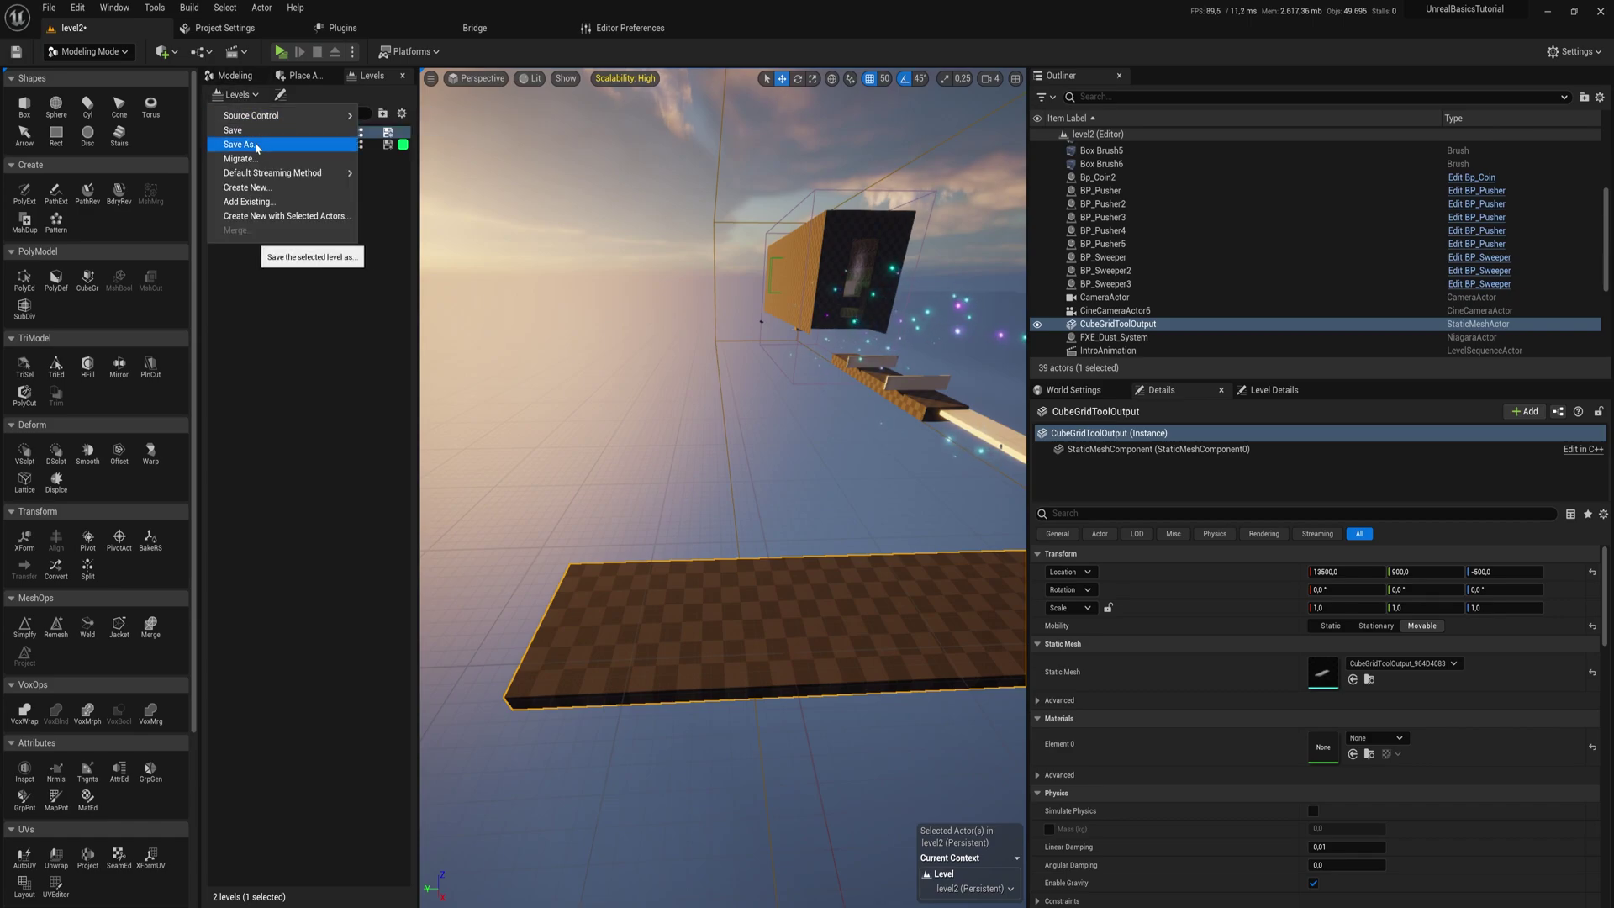
pyautogui.click(264, 191)
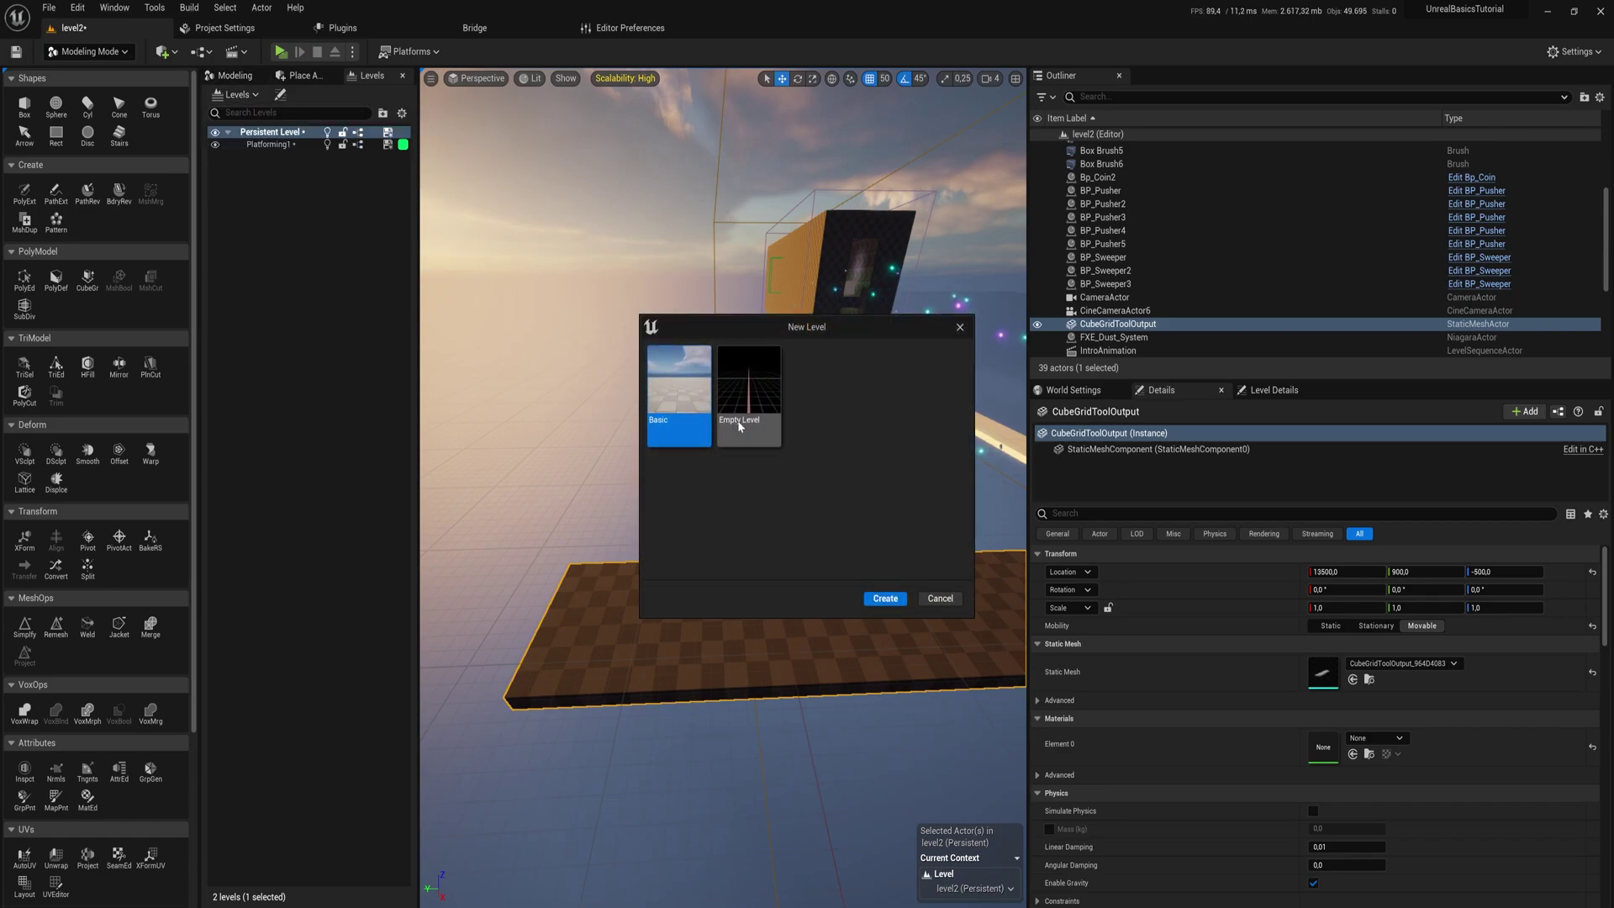
pyautogui.click(749, 394)
pyautogui.click(885, 598)
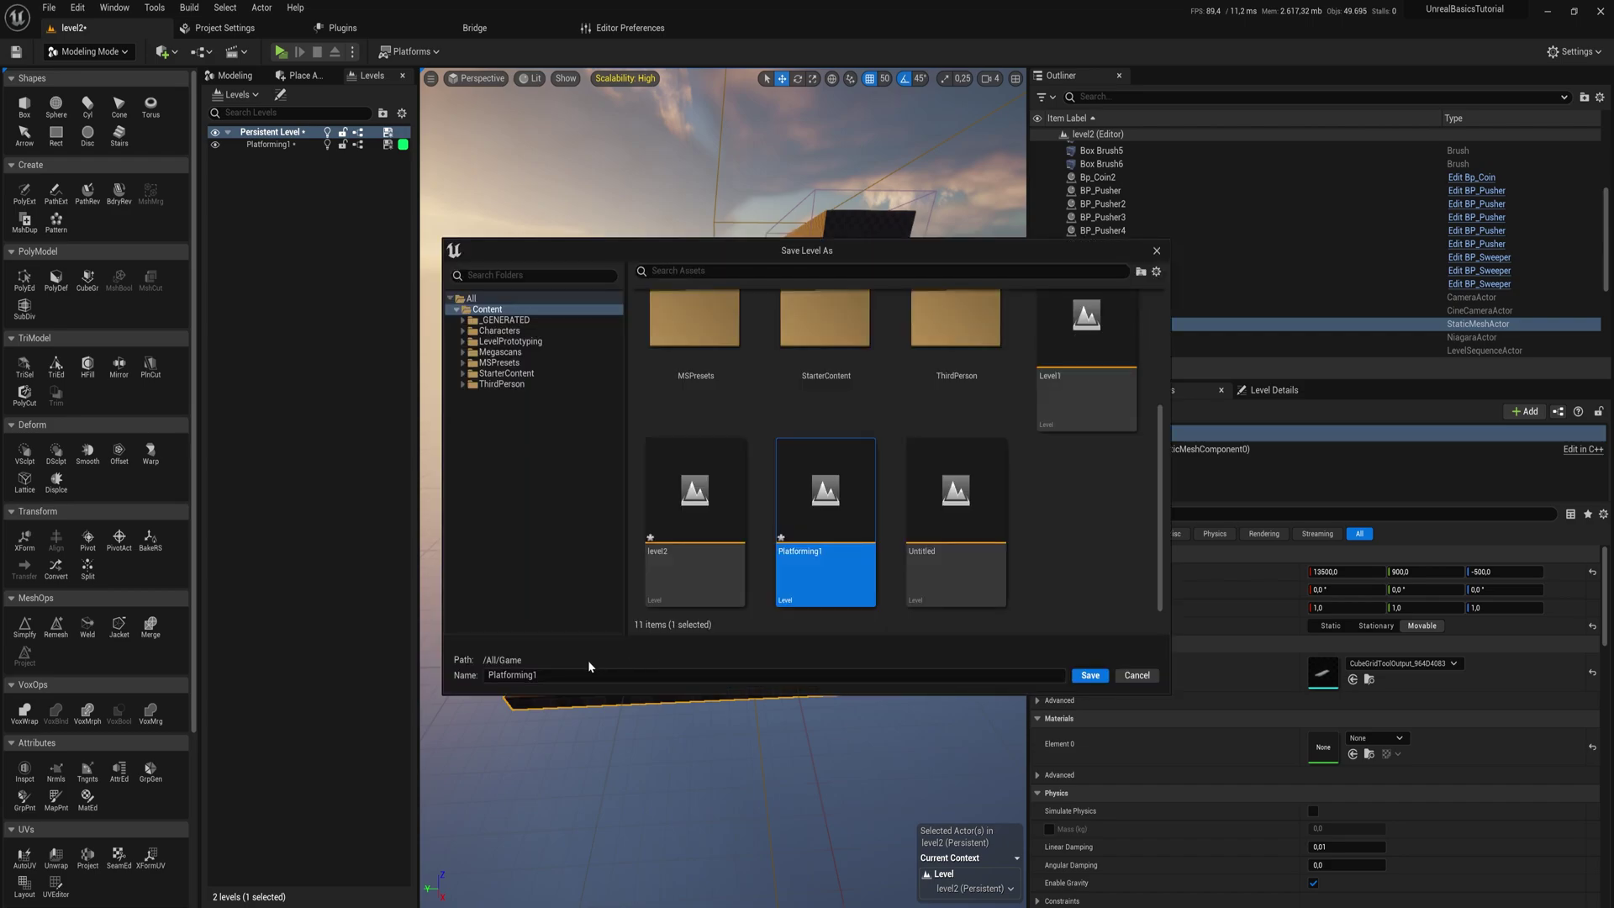
pyautogui.press('BackSpace')
pyautogui.write('2')
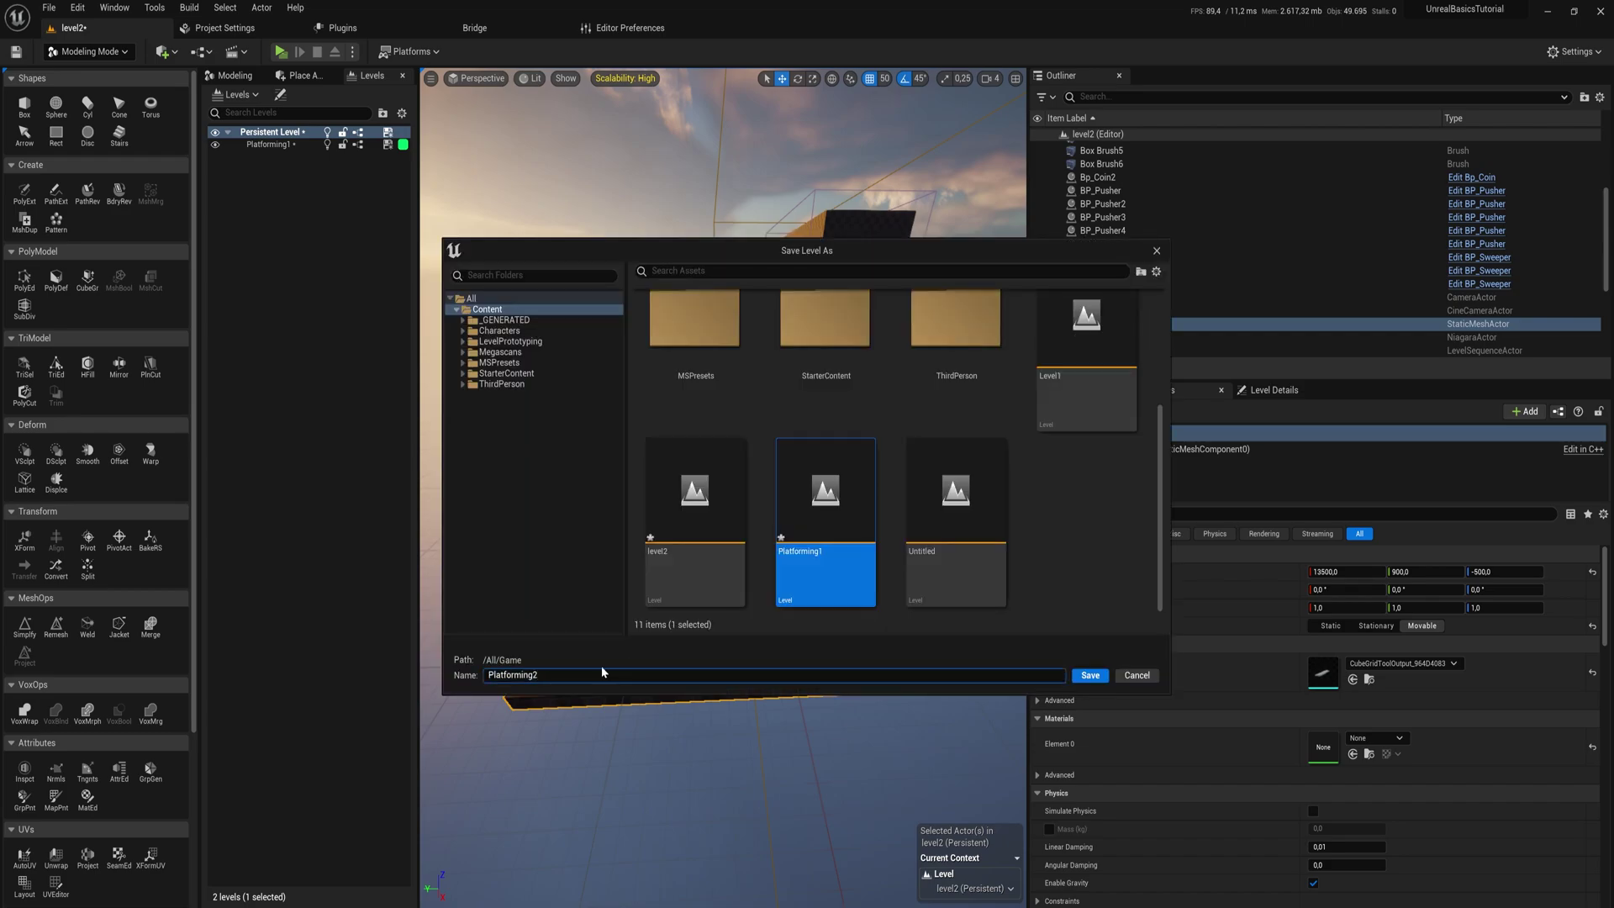
pyautogui.click(1090, 675)
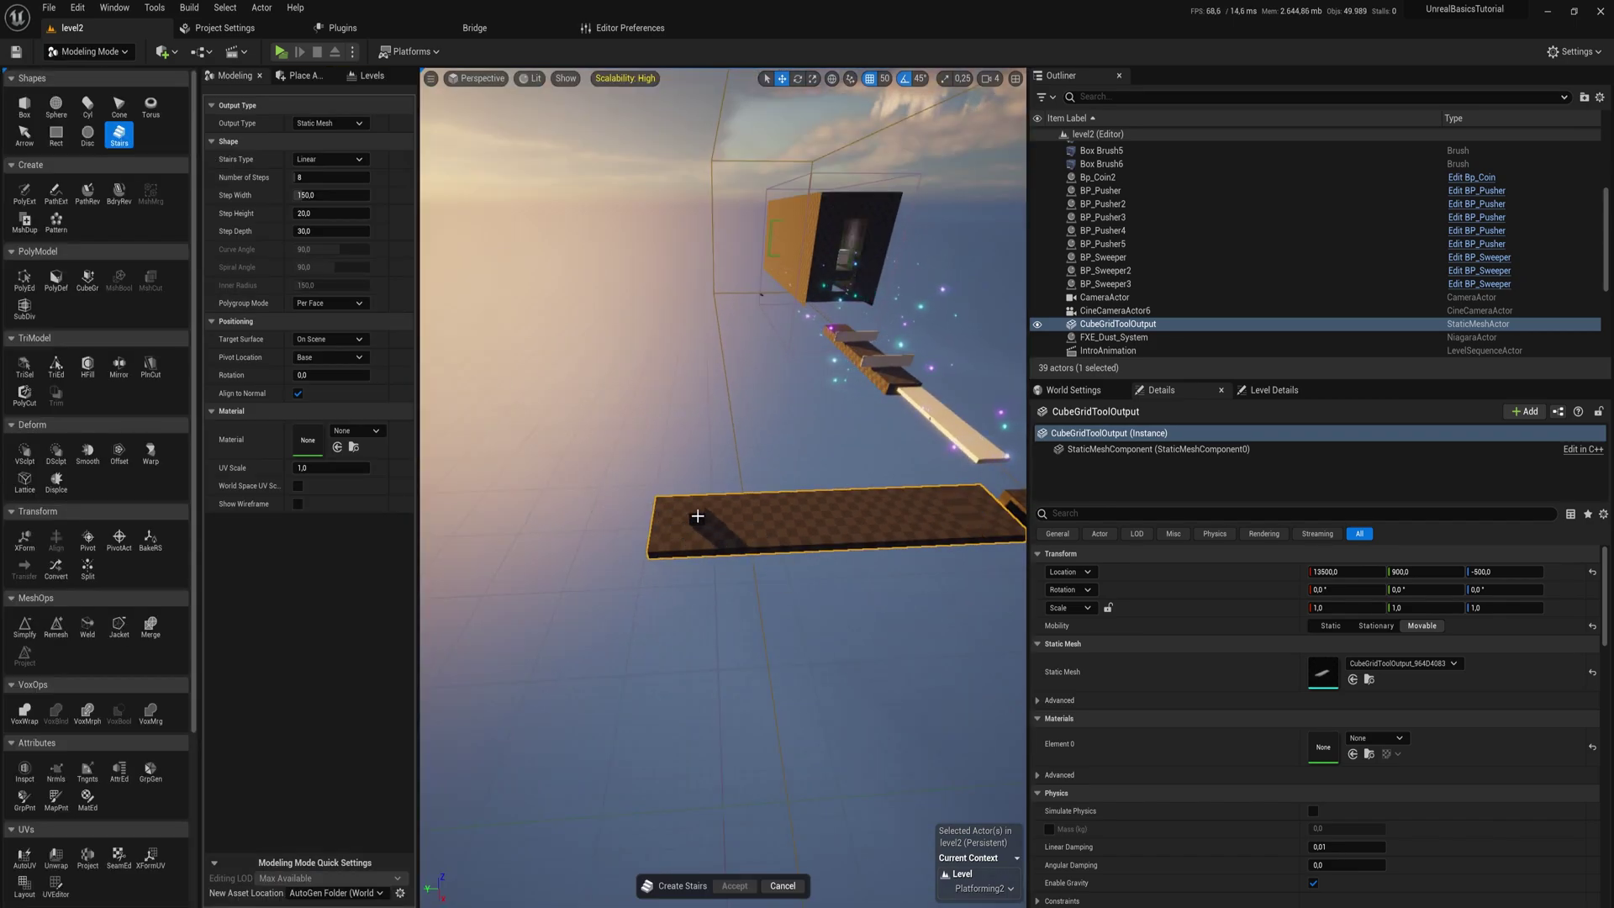
# - Add linear stairs at the end of the long checkered platform and a cylinder just beyond them in Platforming2
pyautogui.click(682, 517)
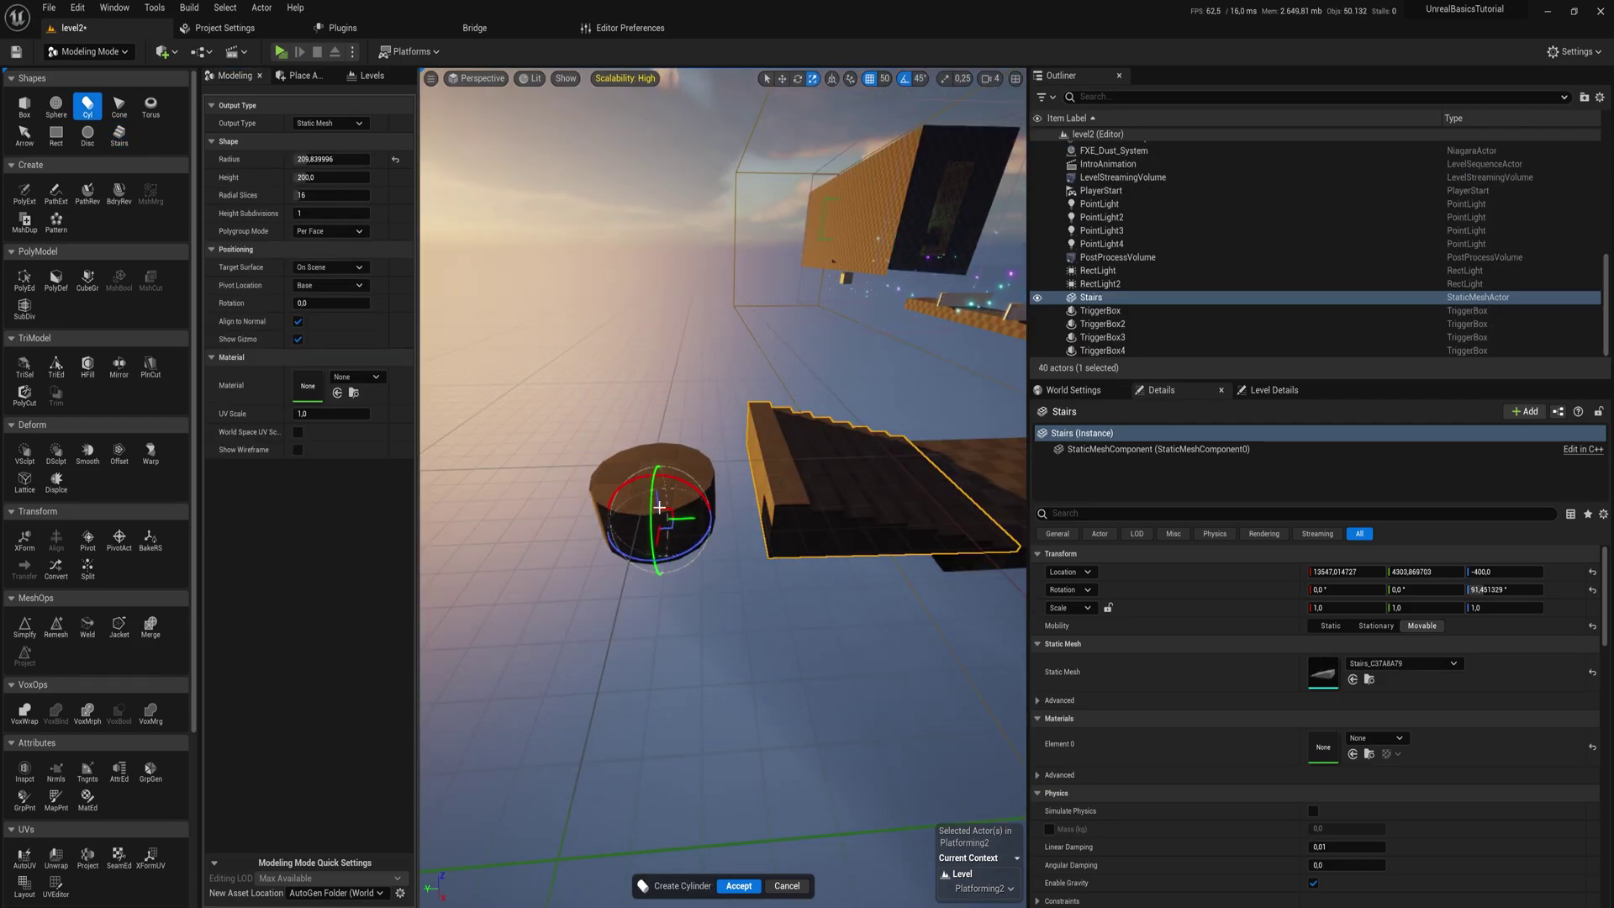
pyautogui.moveTo(690, 519); pyautogui.dragTo(706, 538, button='right')
pyautogui.press('s')
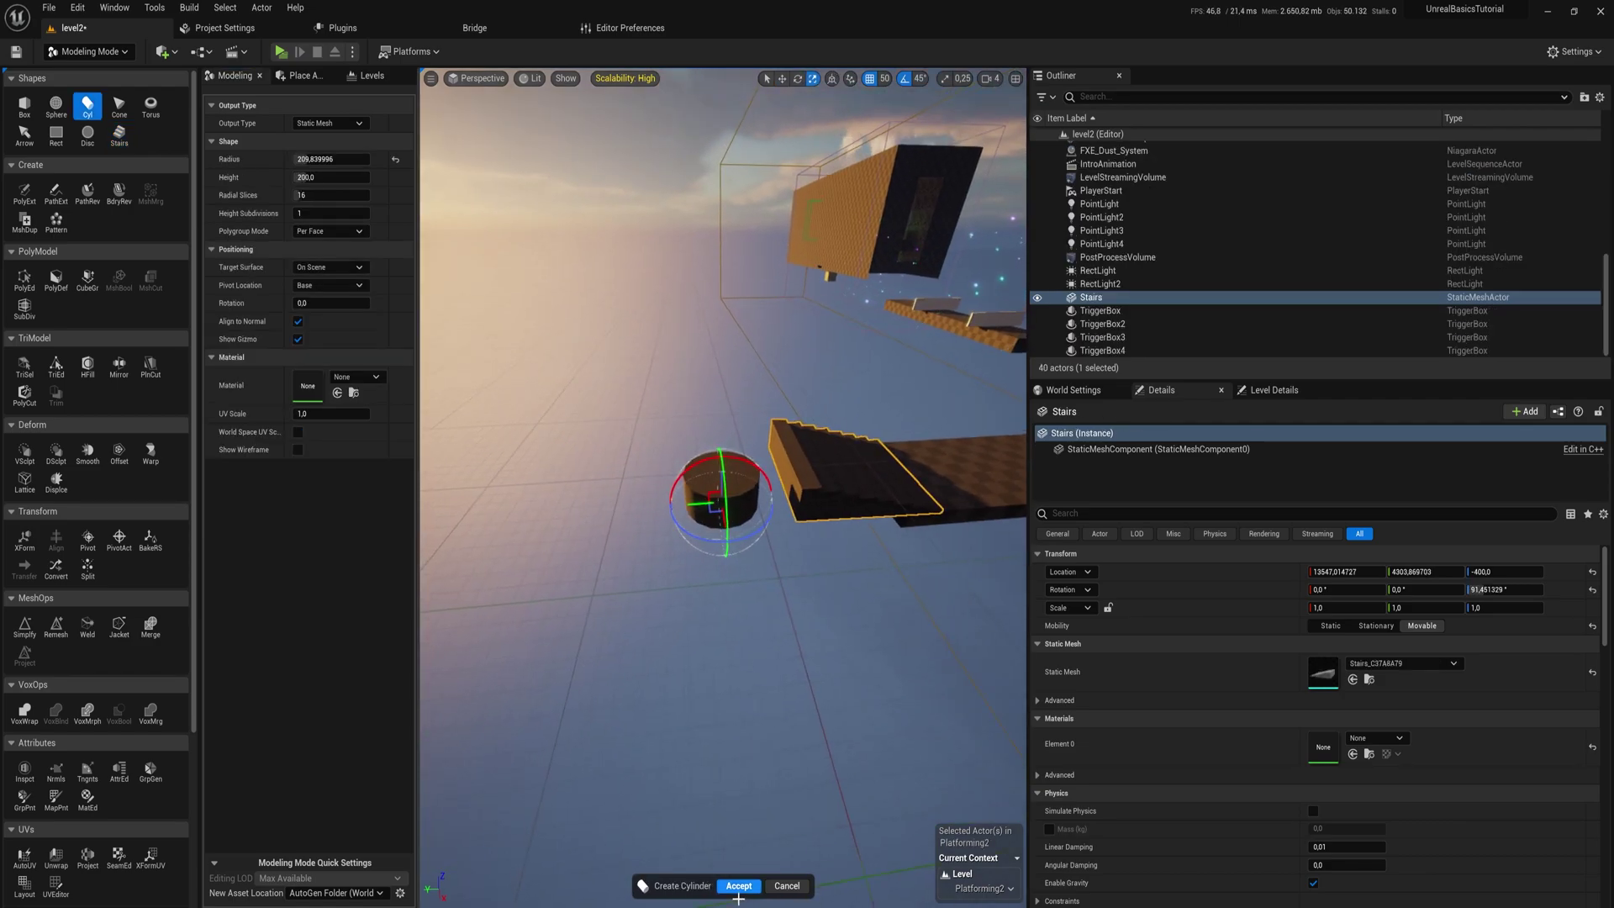
pyautogui.click(739, 886)
# - Duplicate the cylinder twice and space the copies out beyond the stairs as stepping platforms
pyautogui.press('w')
pyautogui.keyDown('alt'); pyautogui.moveTo(696, 519); pyautogui.dragTo(454, 534); pyautogui.keyUp('alt')
pyautogui.press('f')
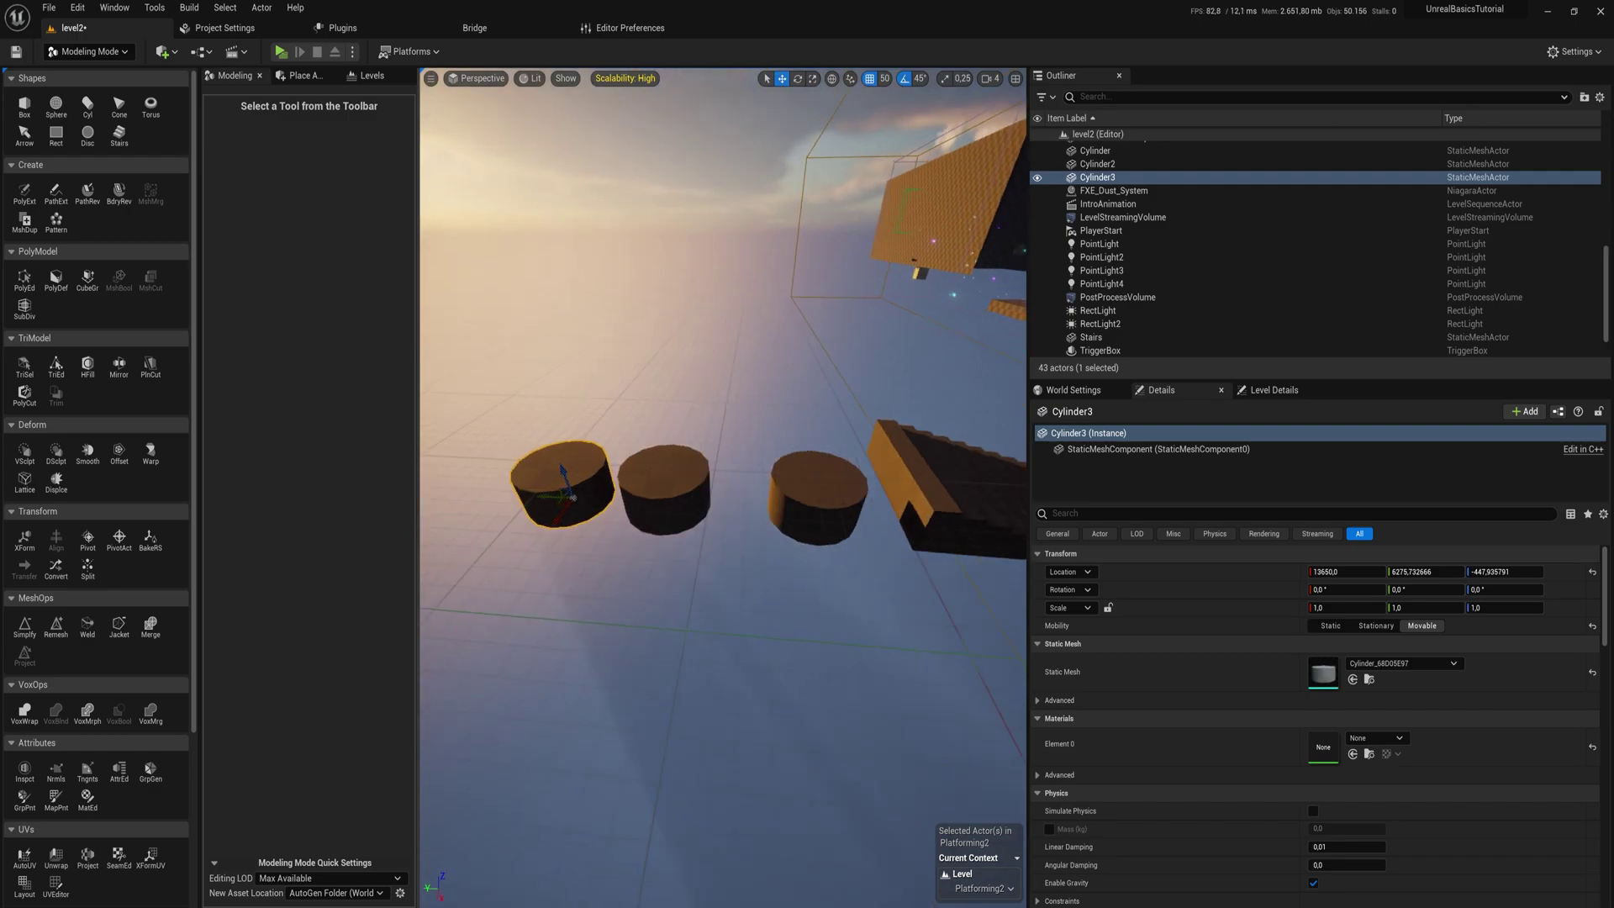
pyautogui.click(797, 498)
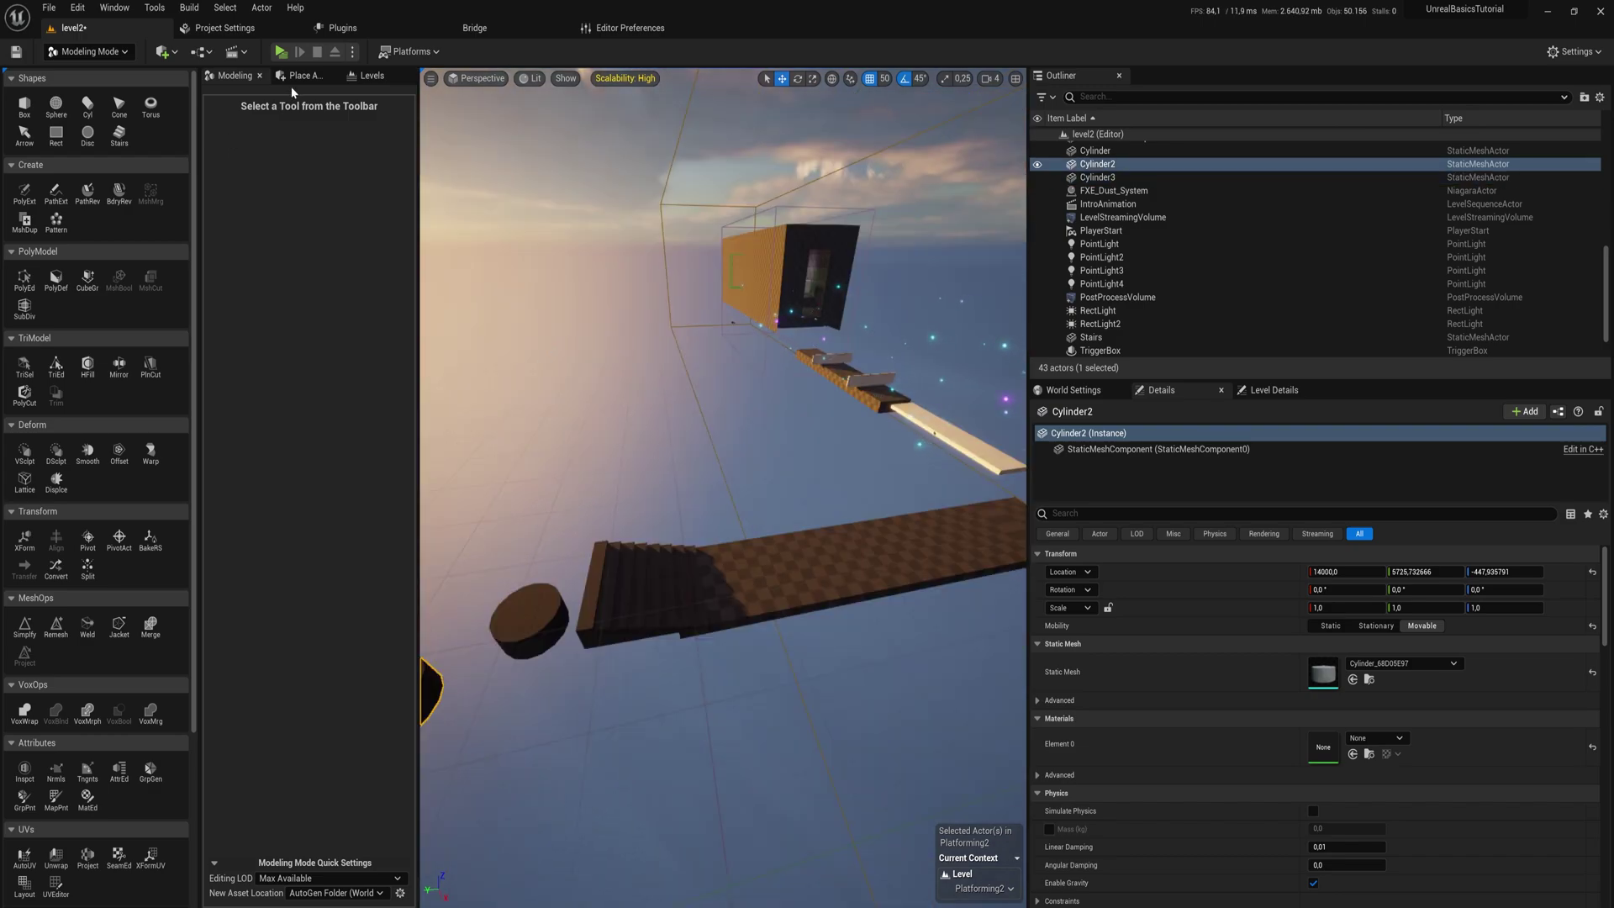
# - Search the placeable actors for level streaming and make the Persistent Level the current level
pyautogui.click(301, 75)
pyautogui.write('level streaming')
pyautogui.click(983, 889)
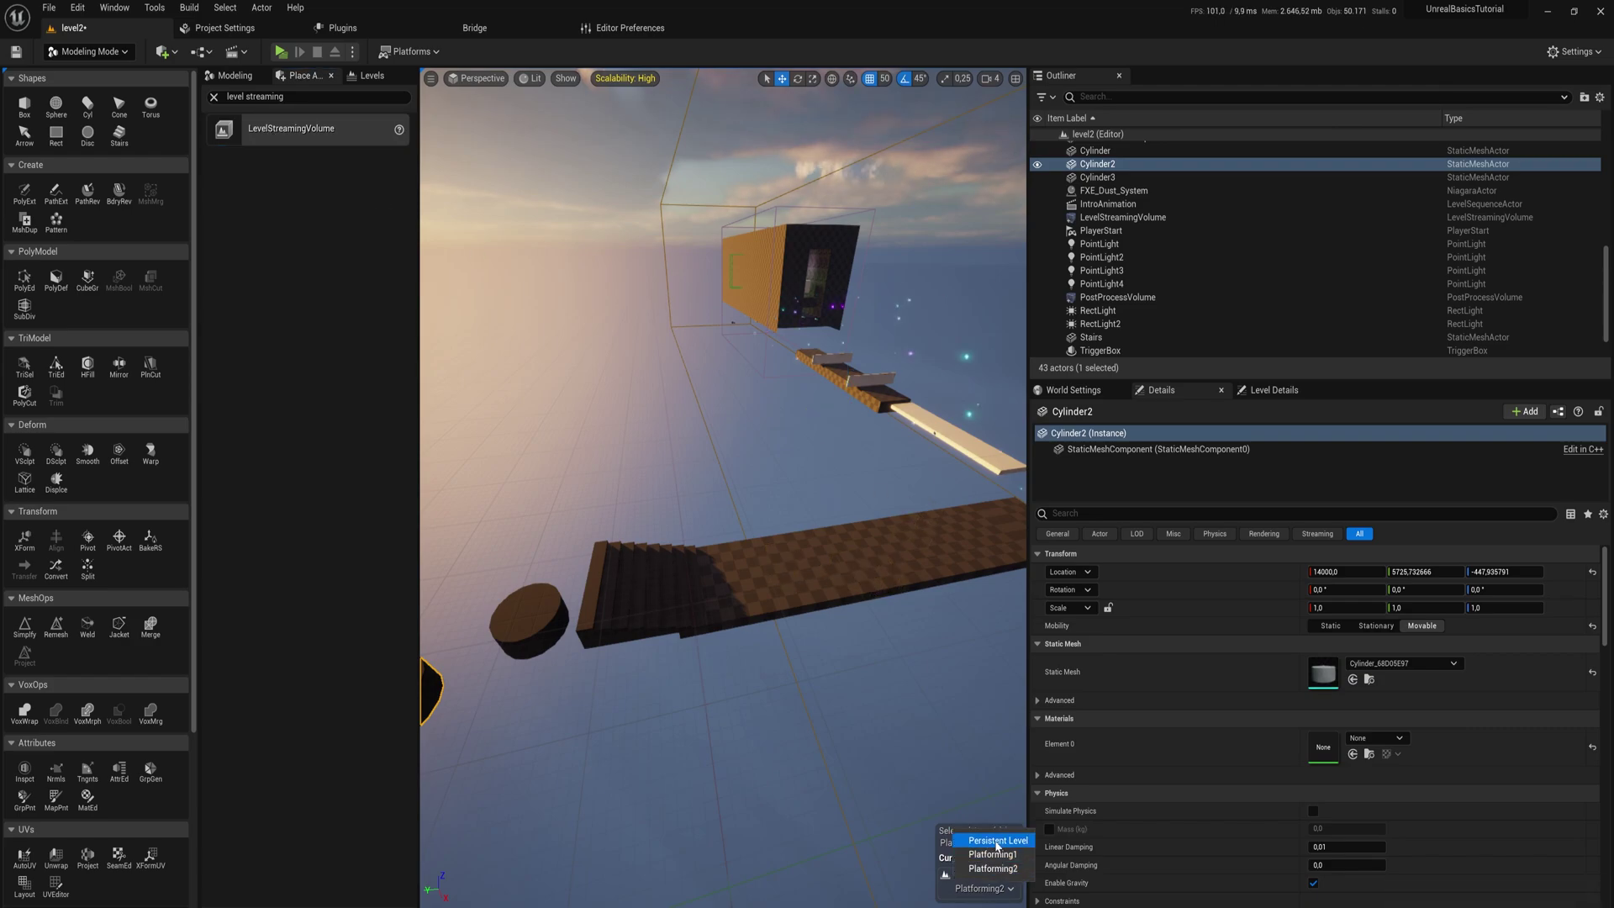
pyautogui.click(997, 841)
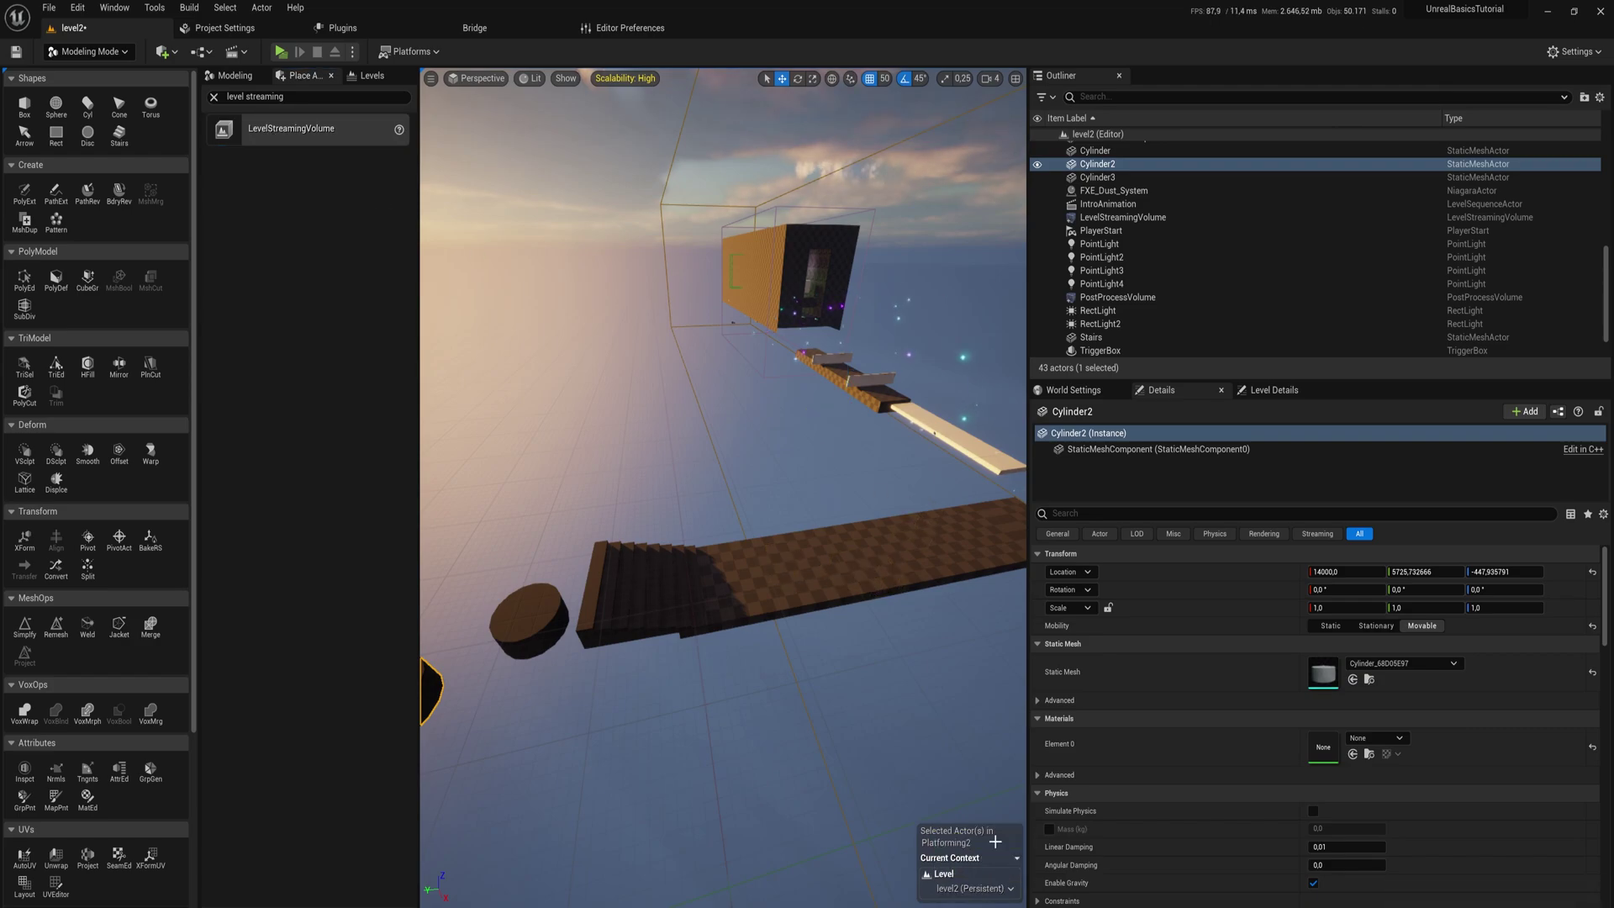
# - Move the existing LevelStreamingVolume from Platforming1 into the Persistent Level
pyautogui.click(662, 201)
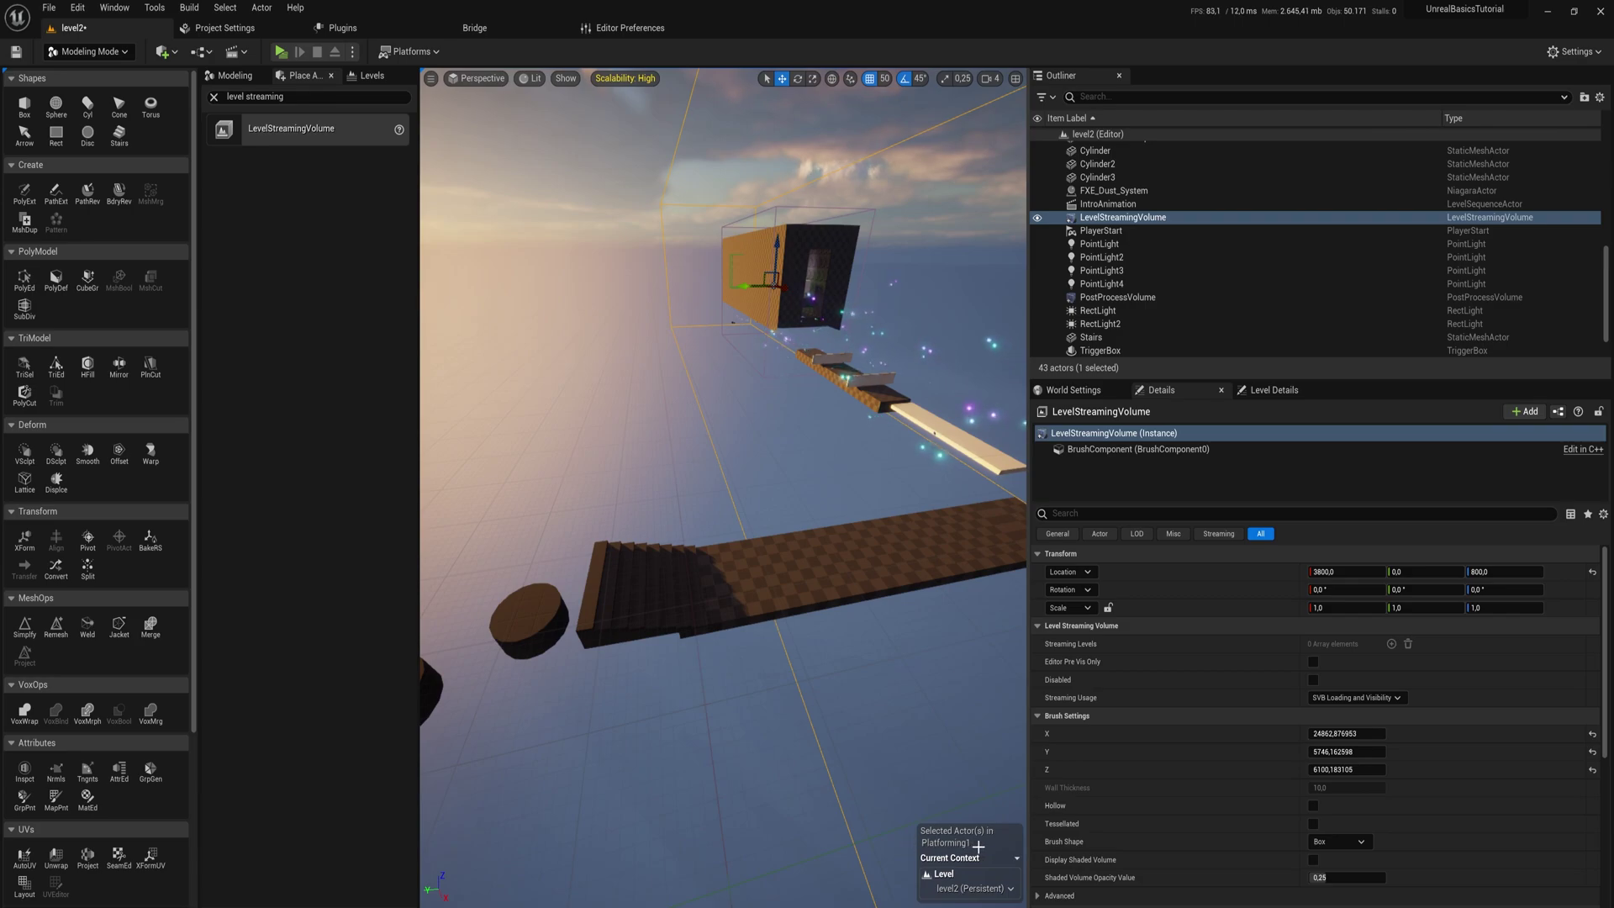
pyautogui.click(371, 75)
pyautogui.rightClick(284, 133)
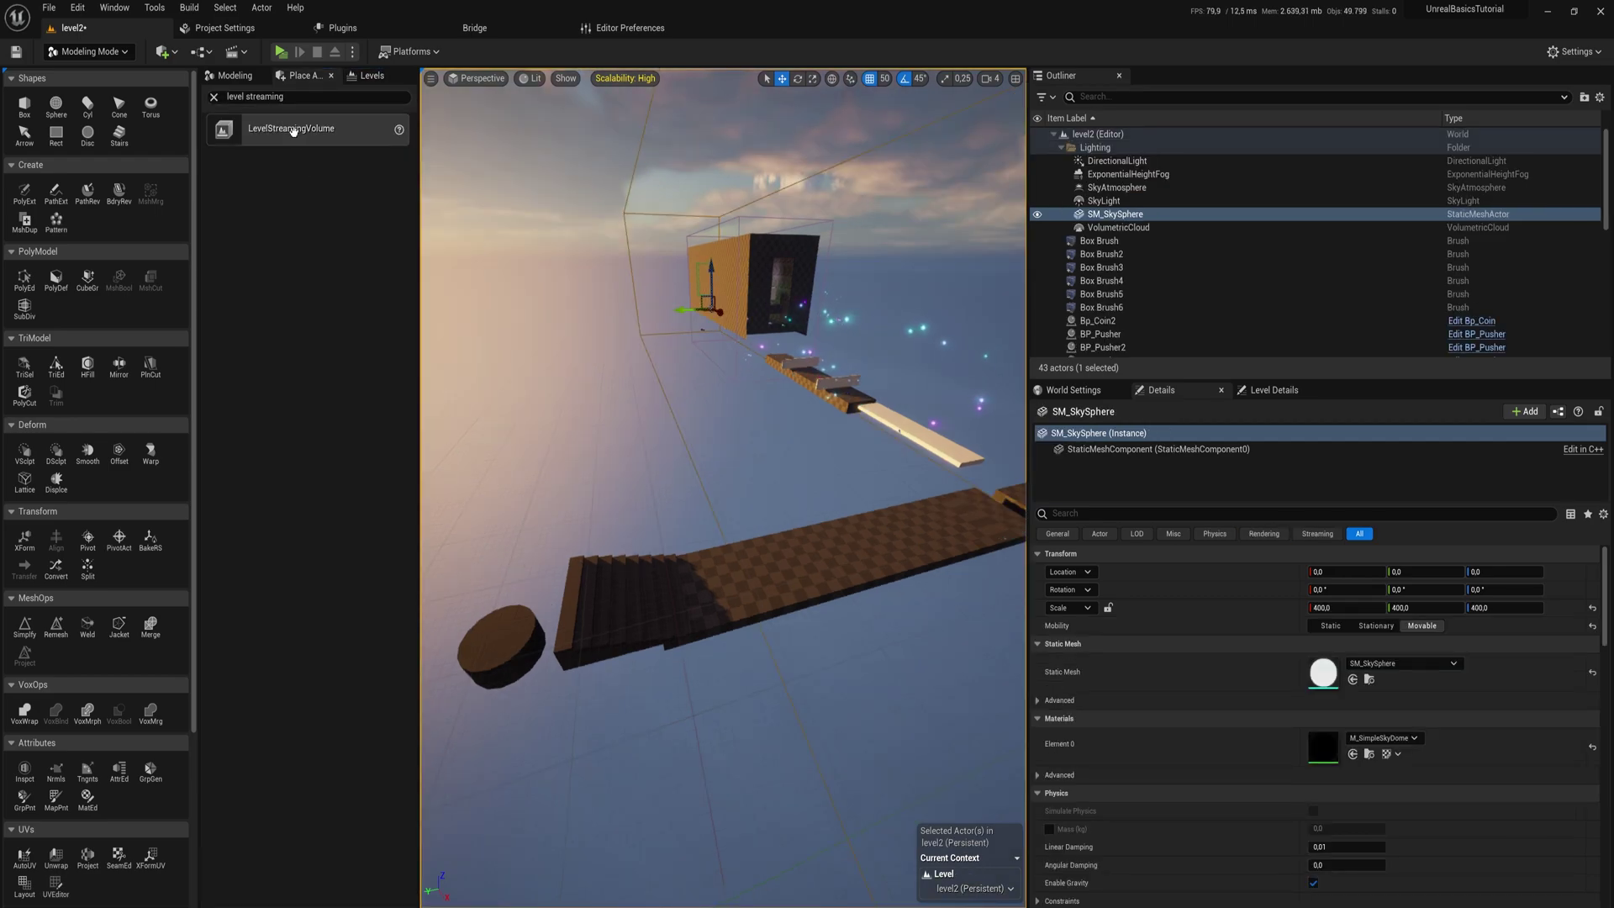
# - Place a second LevelStreamingVolume on the long platform near the stairs and start enlarging its box brush
pyautogui.moveTo(293, 131); pyautogui.dragTo(751, 608)
pyautogui.moveTo(782, 553); pyautogui.dragTo(783, 551)
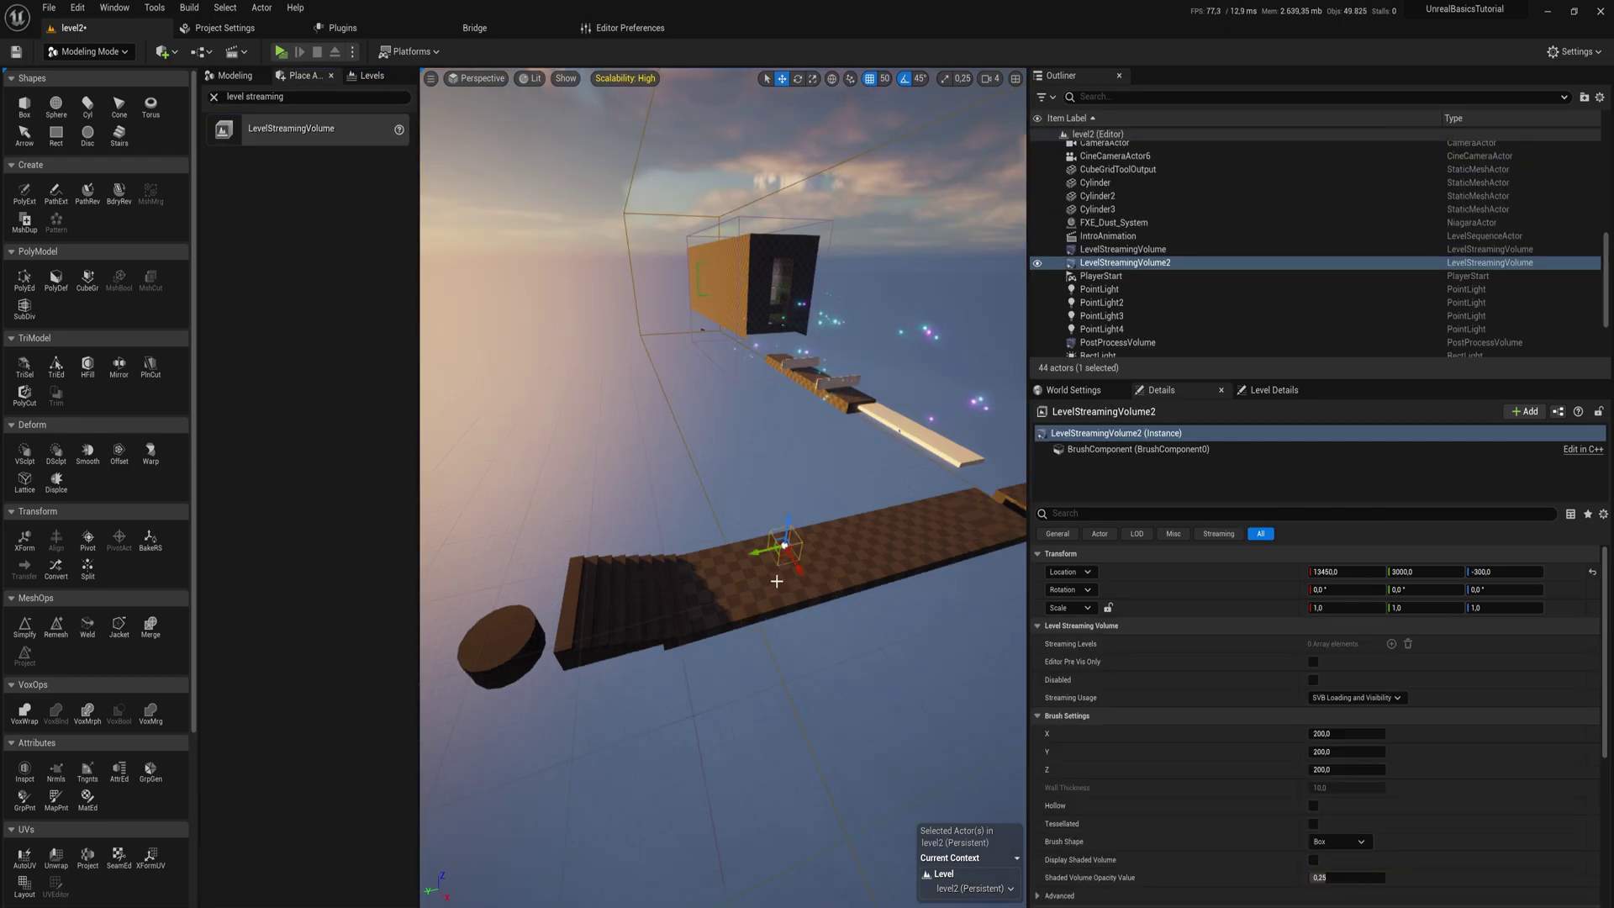
pyautogui.moveTo(1345, 751); pyautogui.dragTo(1479, 751)
pyautogui.press('s')
pyautogui.moveTo(707, 580); pyautogui.dragTo(699, 629, button='right')
pyautogui.moveTo(1353, 751)
pyautogui.mouseDown()
pyautogui.moveTo(1412, 751)
pyautogui.moveTo(1365, 733)
pyautogui.moveTo(1425, 733)
pyautogui.moveTo(1362, 769)
pyautogui.moveTo(1412, 770)
pyautogui.moveTo(1429, 733)
pyautogui.mouseUp()
# - Move the second volume to about X 7350 and size its brush to about 9796 by 11739 by 5354
pyautogui.moveTo(678, 479); pyautogui.dragTo(807, 395, button='right')
pyautogui.moveTo(788, 508); pyautogui.dragTo(715, 459)
pyautogui.moveTo(1332, 751); pyautogui.dragTo(1513, 732)
pyautogui.moveTo(709, 451); pyautogui.dragTo(590, 418)
pyautogui.press('w')
pyautogui.moveTo(590, 418)
pyautogui.mouseDown(button='right')
pyautogui.moveTo(546, 388)
pyautogui.moveTo(551, 369)
pyautogui.moveTo(626, 355)
pyautogui.mouseUp(button='right')
pyautogui.press('a')
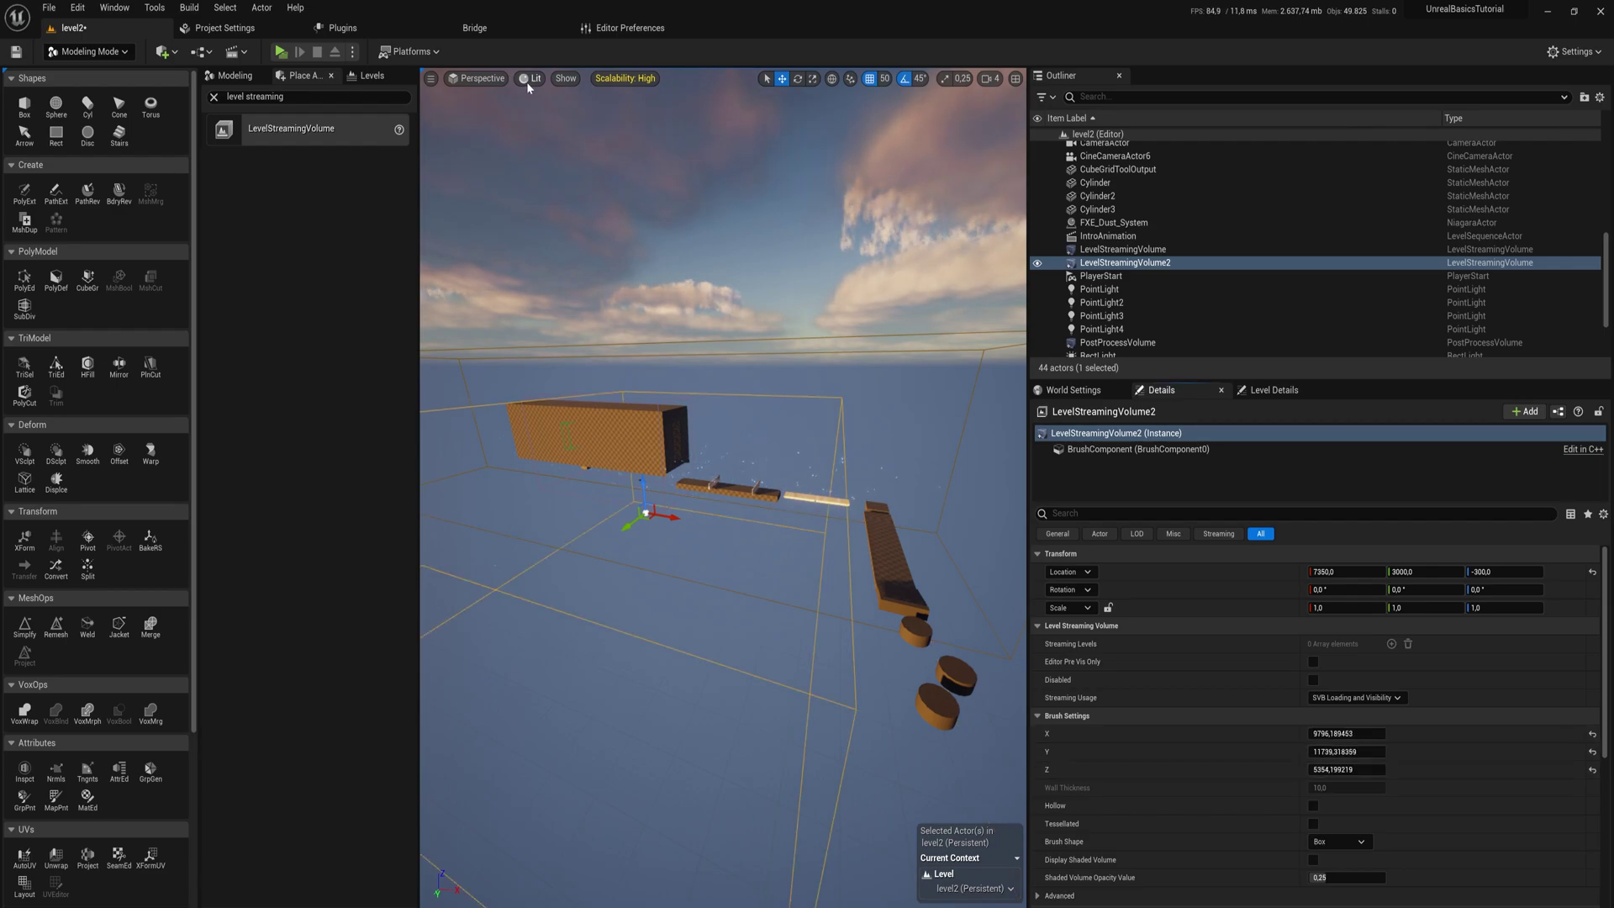
# - Shift the second volume to X 10050 in the top view so it encloses the long platform, stairs and cylinders, and return to perspective
pyautogui.click(482, 78)
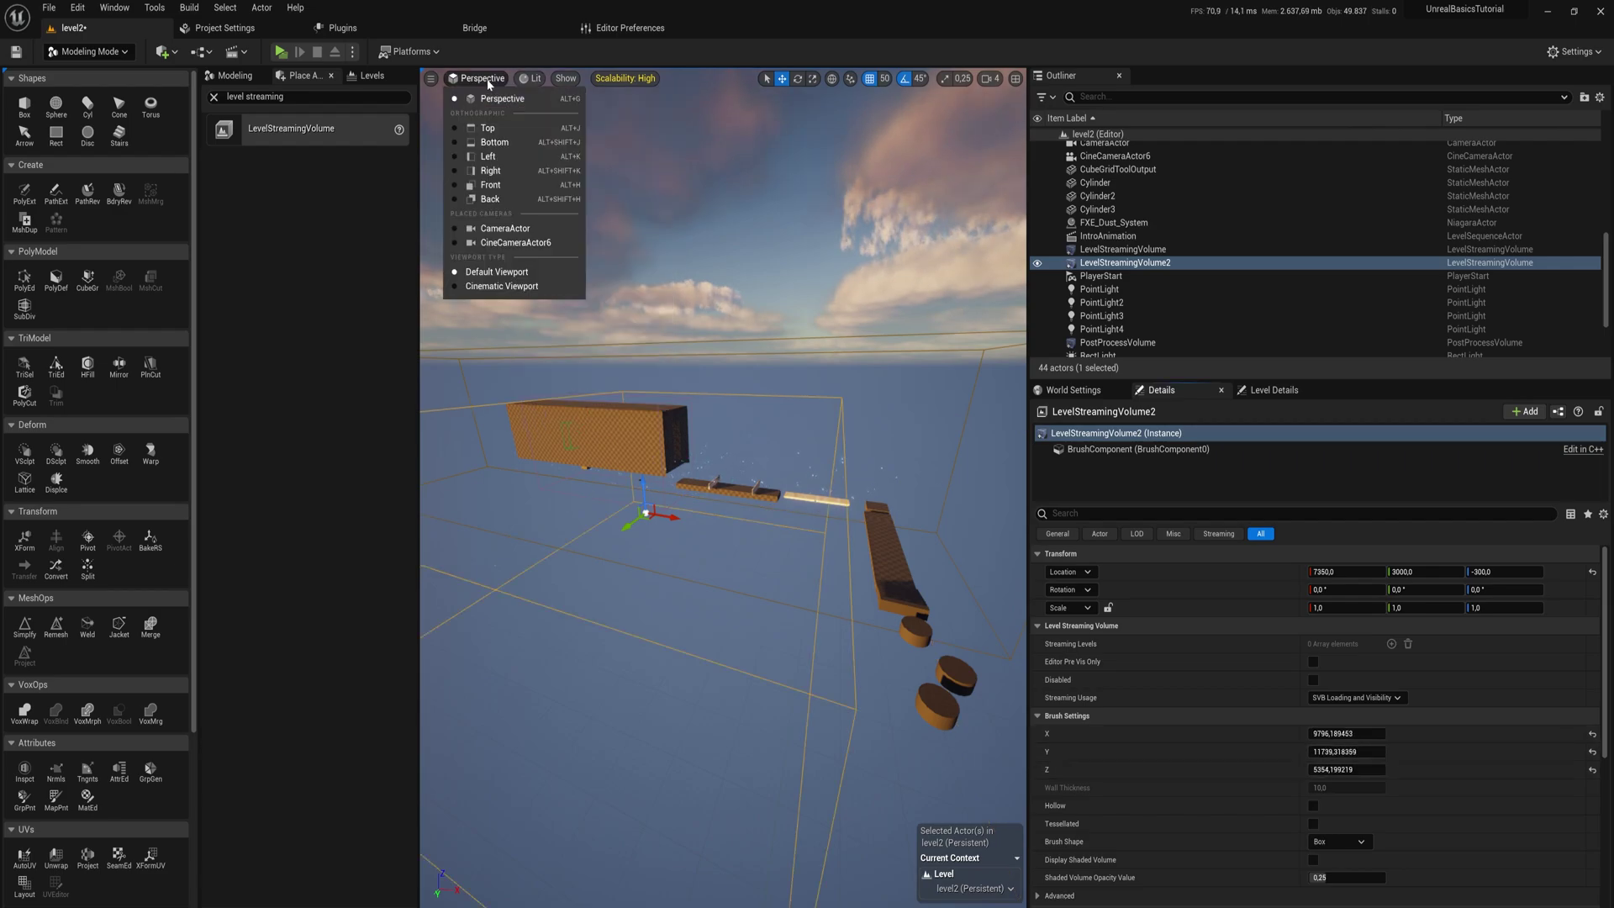
pyautogui.click(486, 129)
pyautogui.scroll(-3, 782, 545)
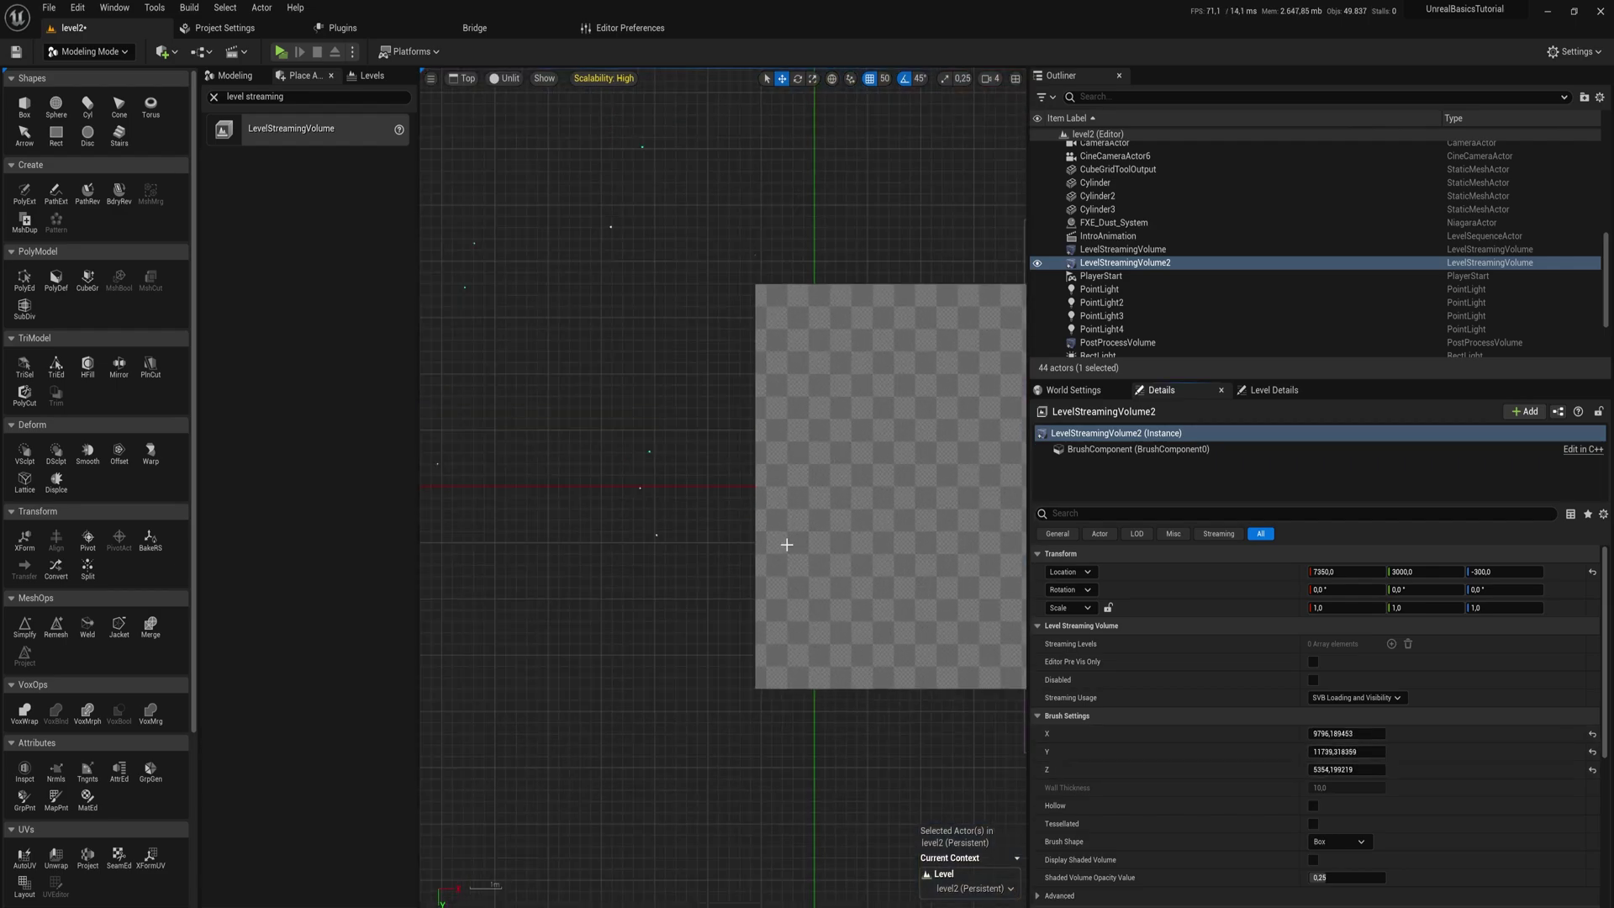
pyautogui.moveTo(731, 493); pyautogui.dragTo(786, 496)
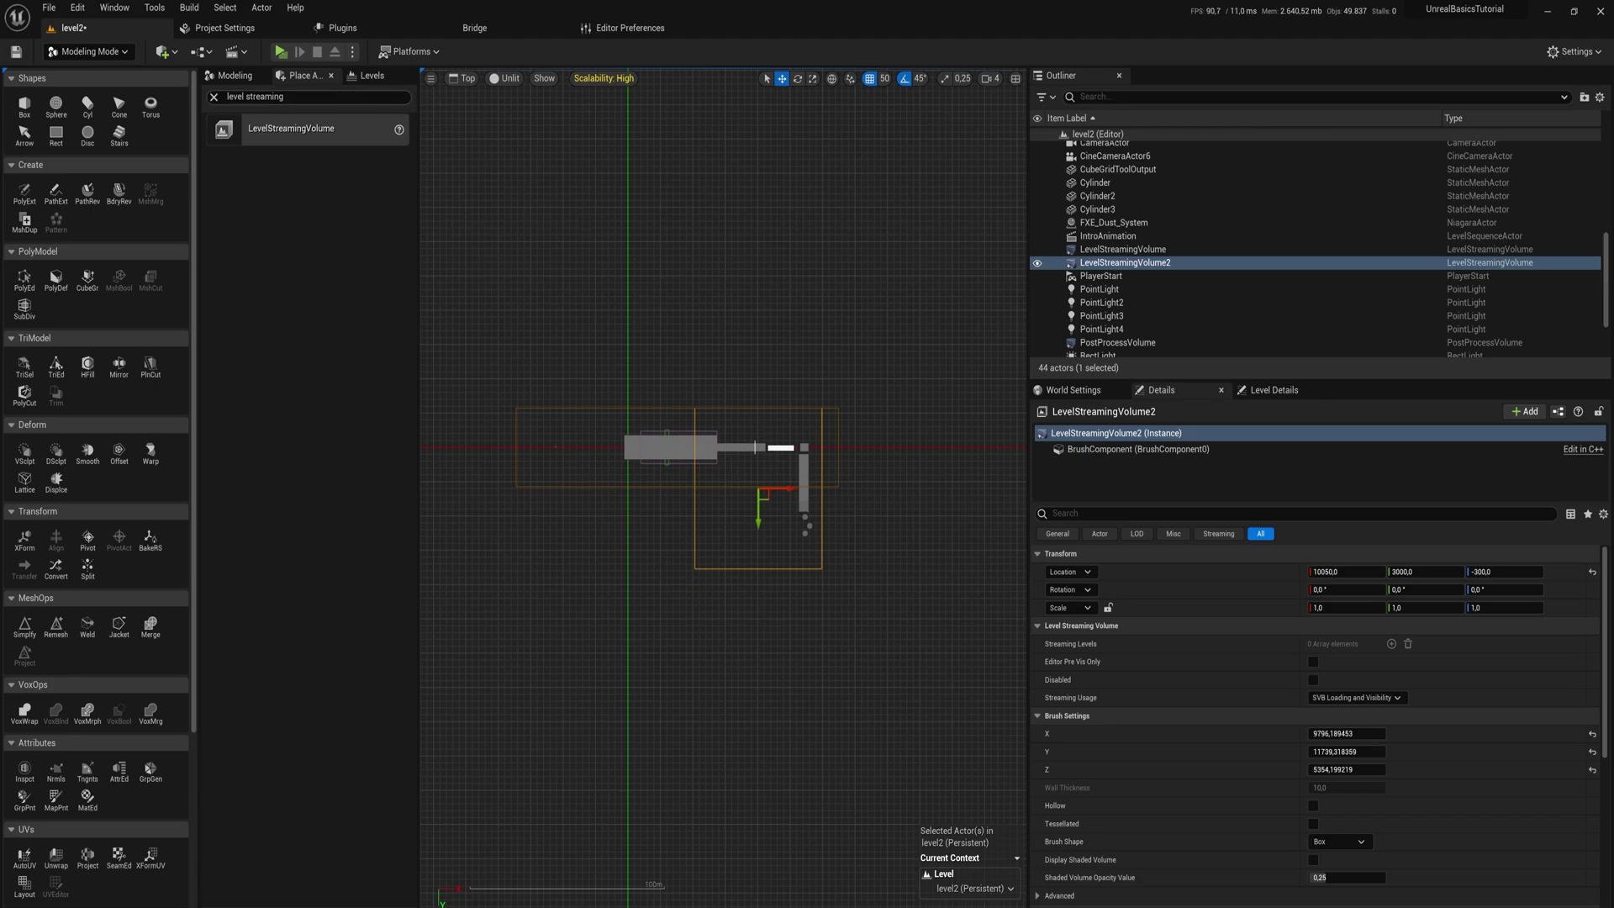
pyautogui.click(468, 78)
pyautogui.click(477, 99)
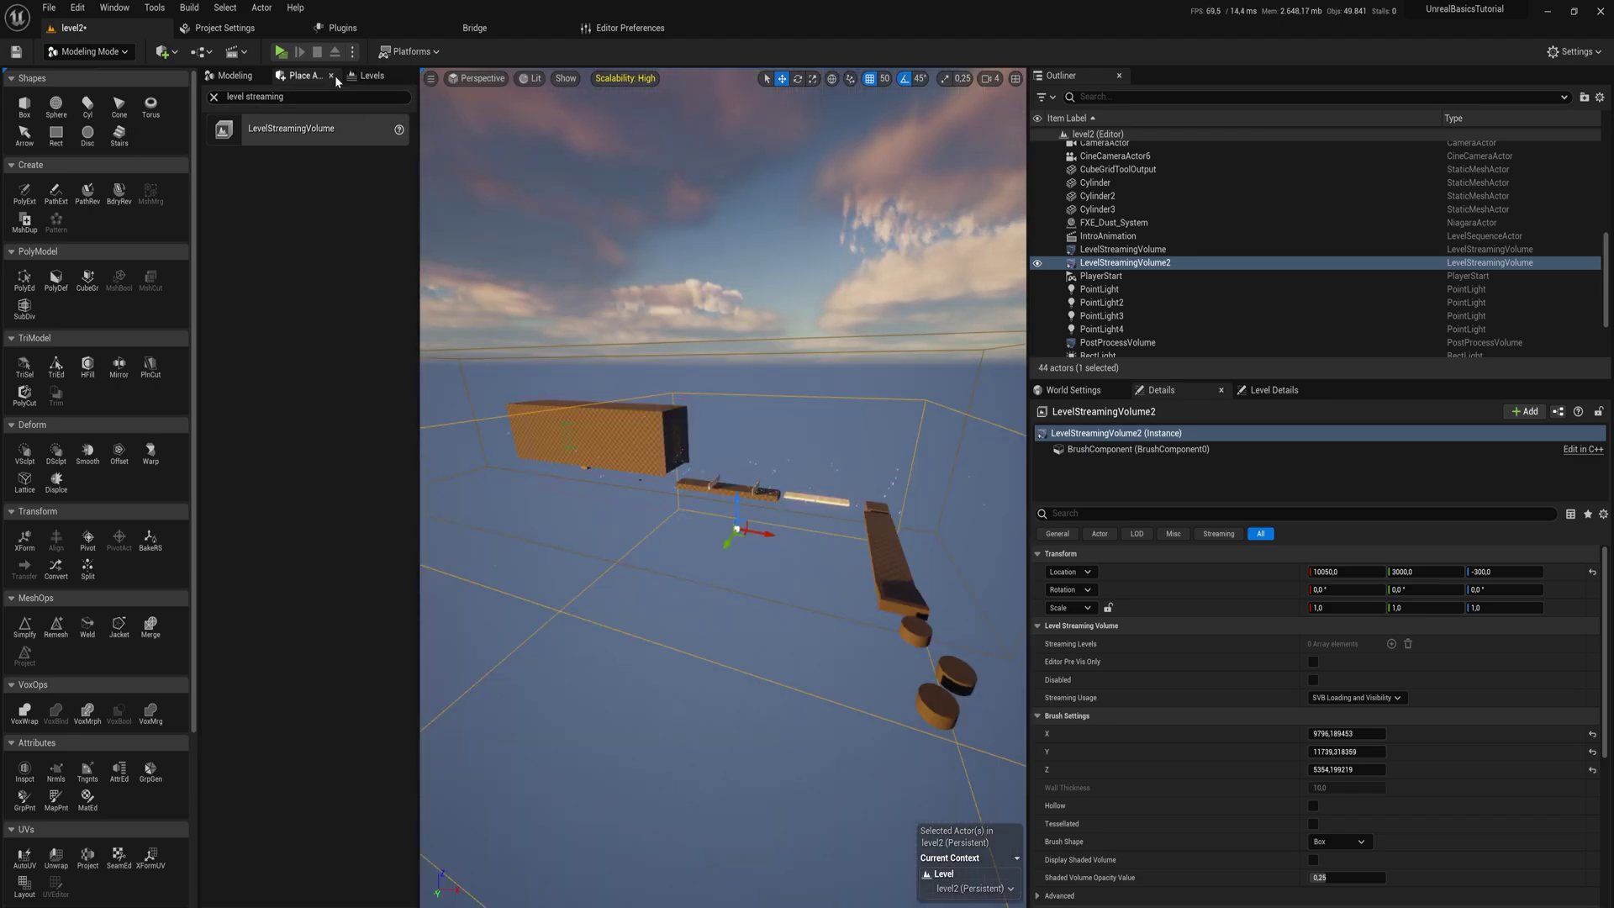
# - Make Platforming1 the current level
pyautogui.click(370, 77)
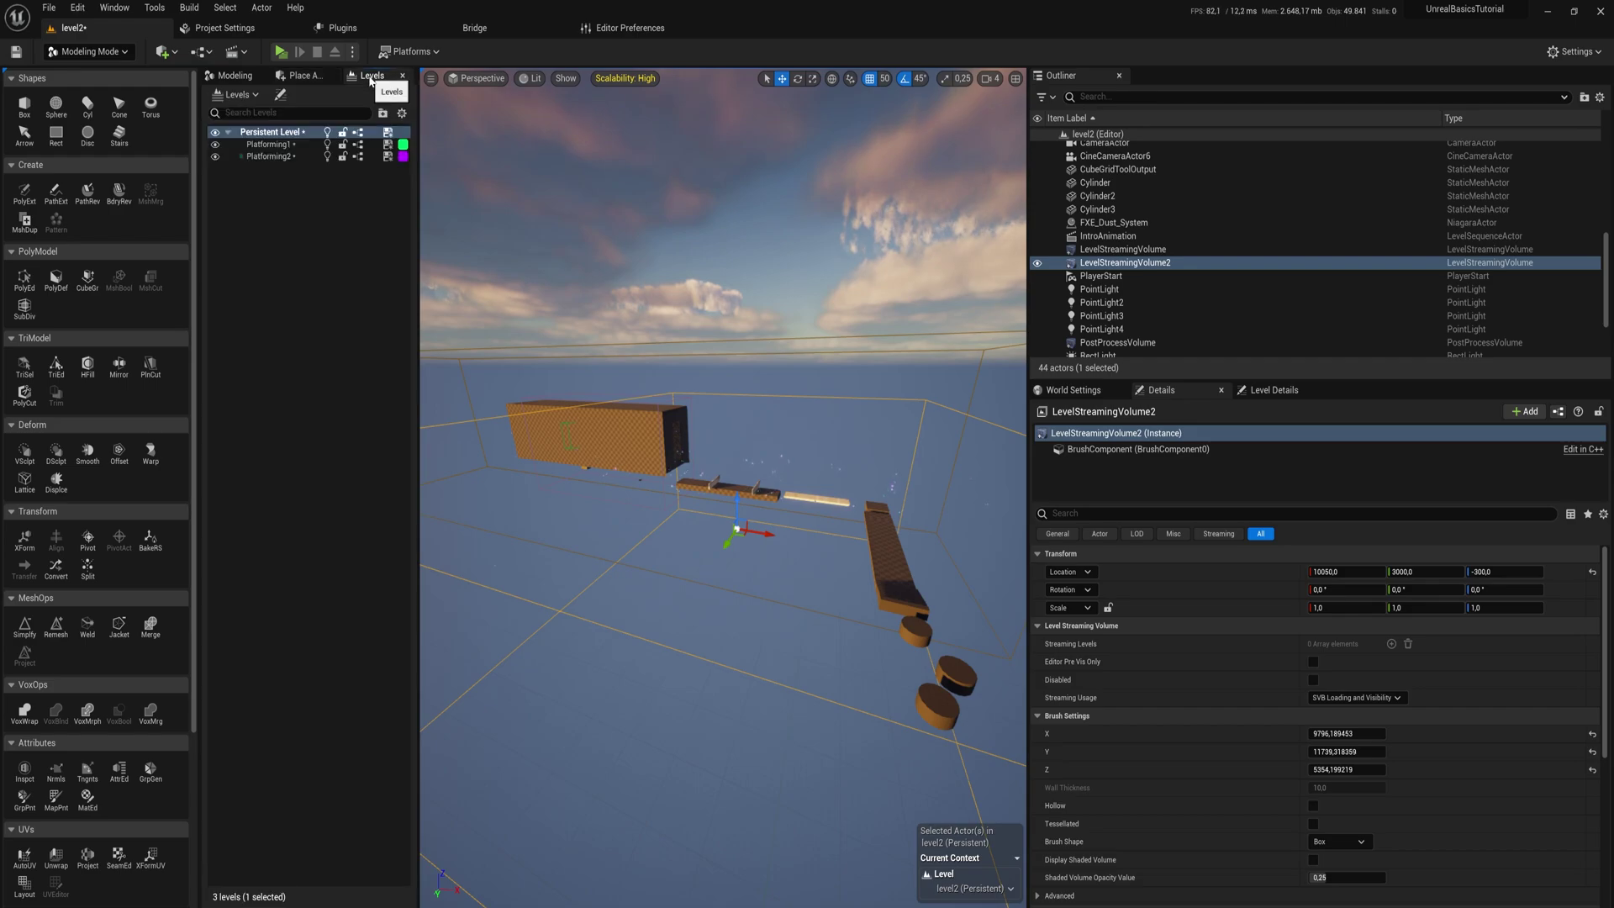
pyautogui.click(284, 146)
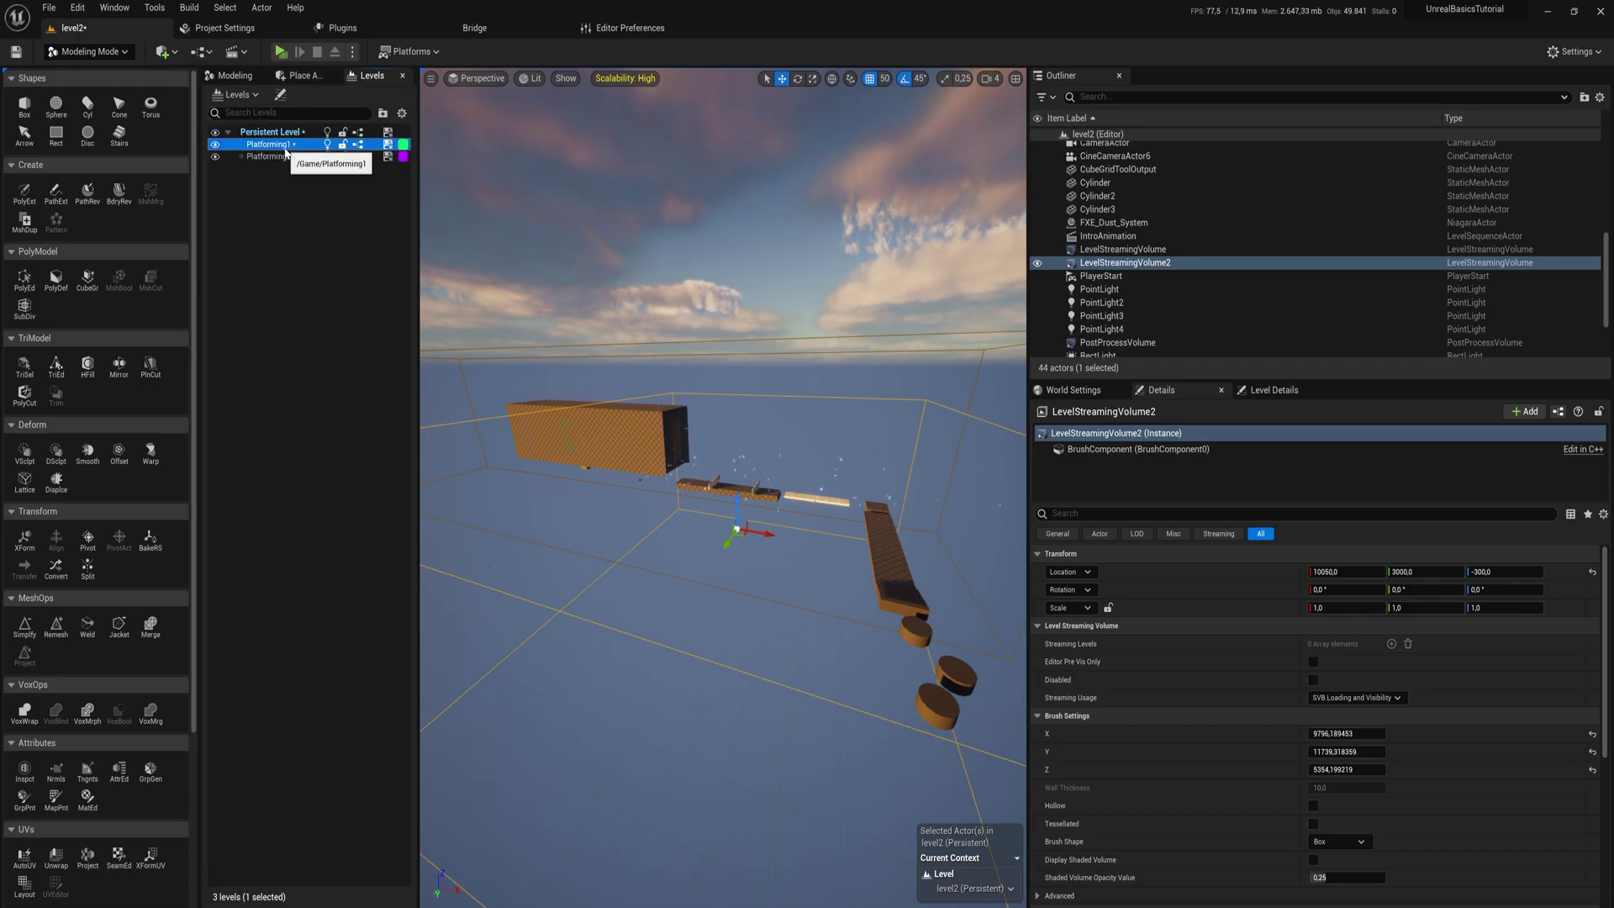
pyautogui.rightClick(281, 148)
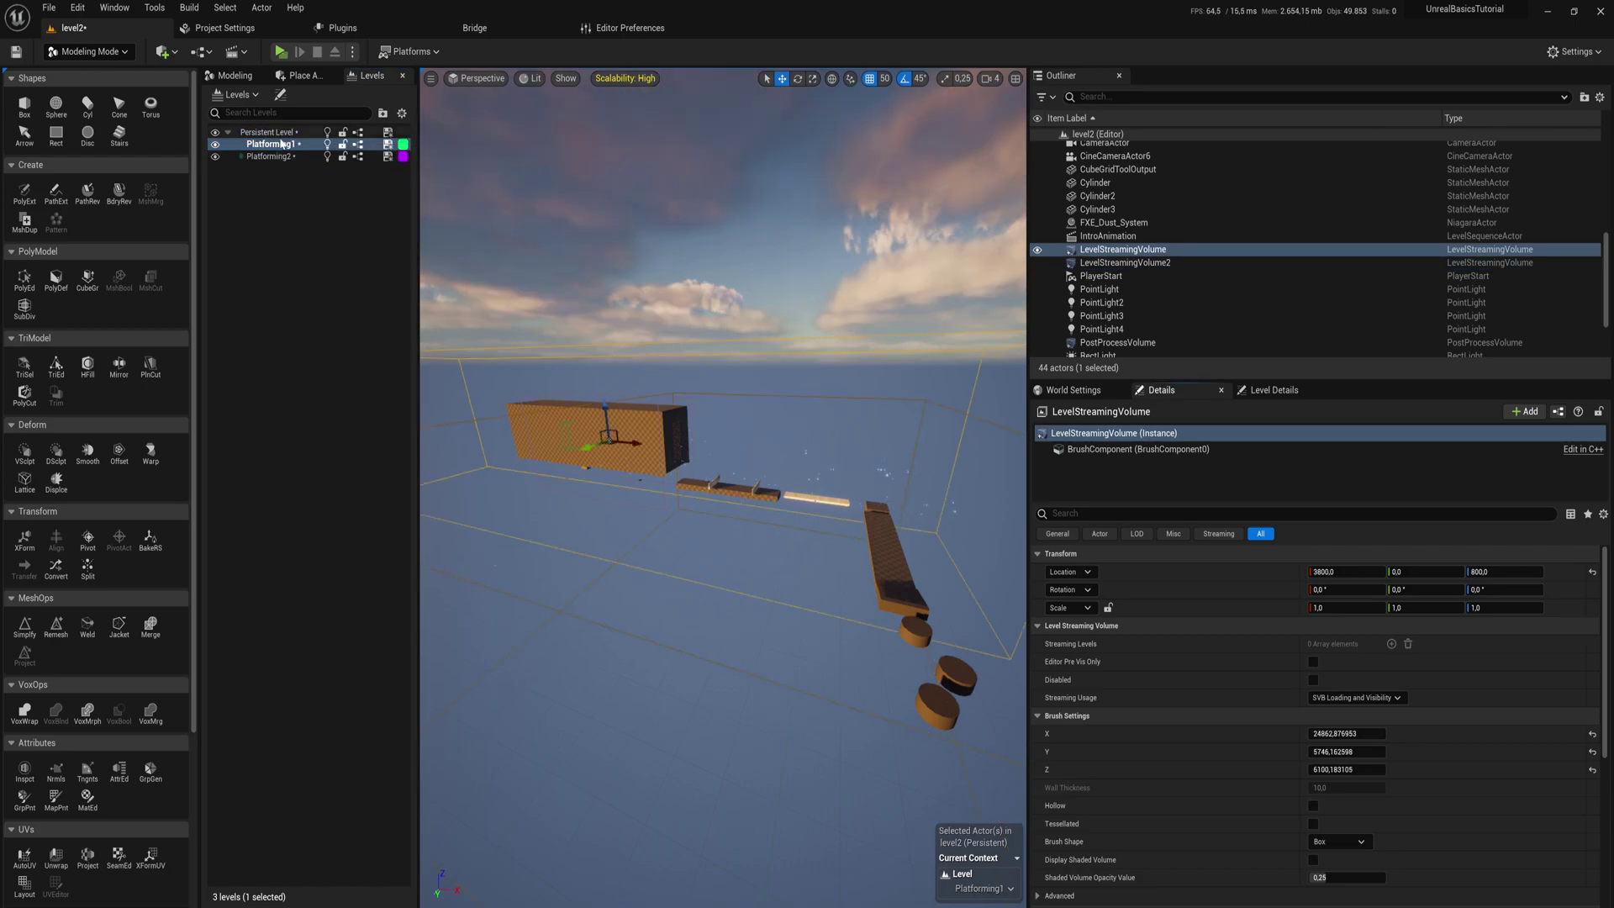
# - Add an entry to Platforming1's Streaming Volumes, try to pick a volume for it, and open Platforming2's level details
pyautogui.click(1273, 391)
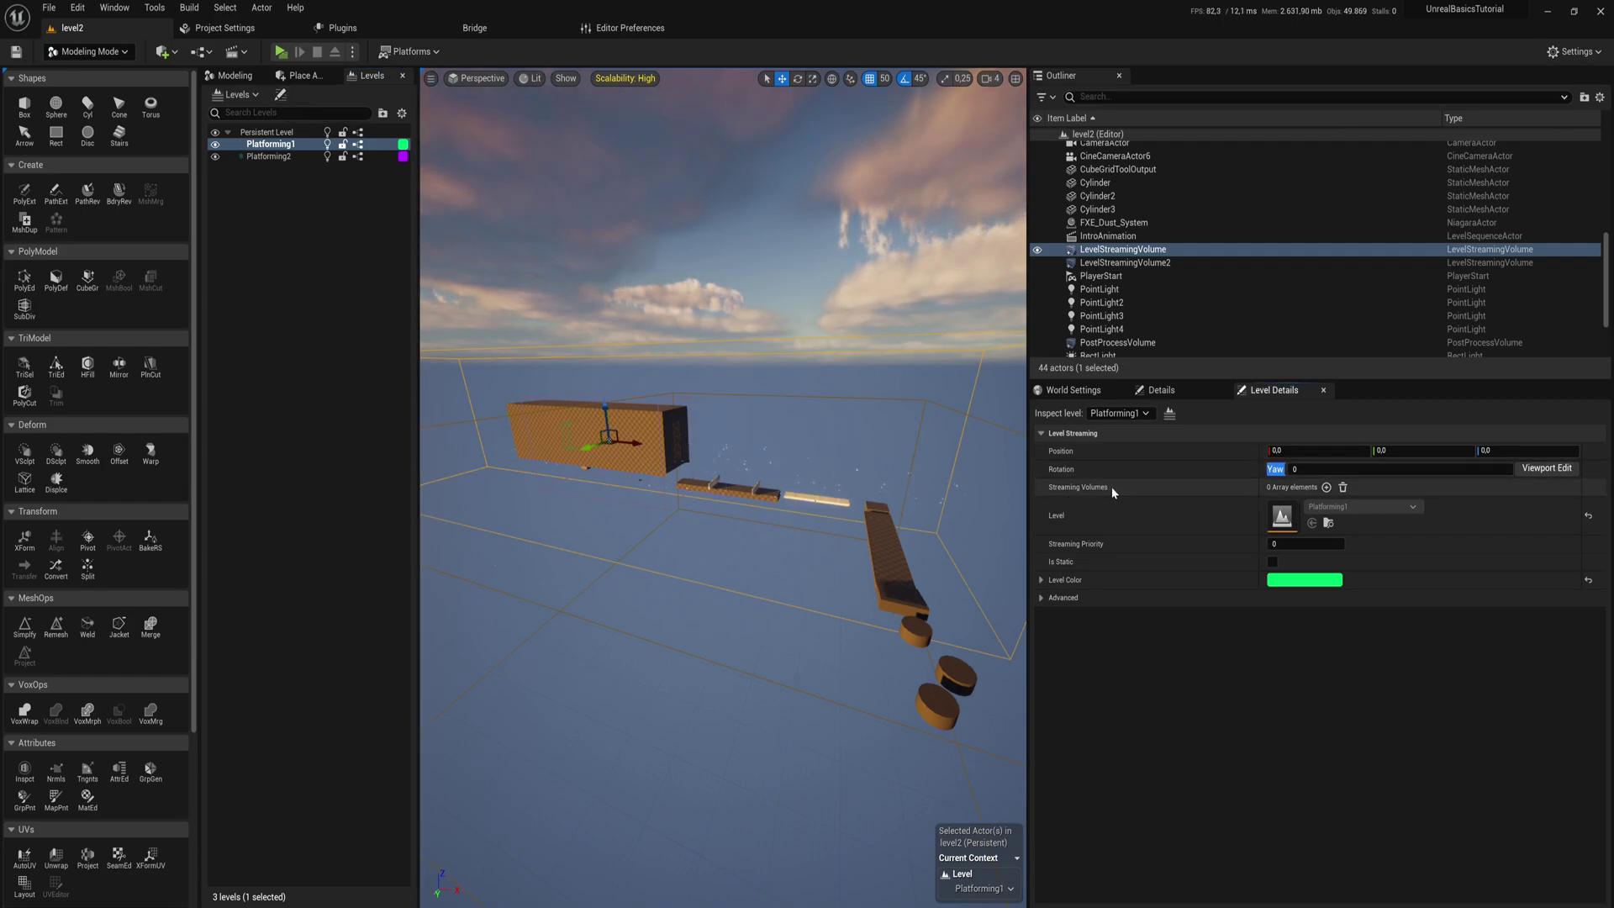
pyautogui.click(1326, 488)
pyautogui.click(1042, 487)
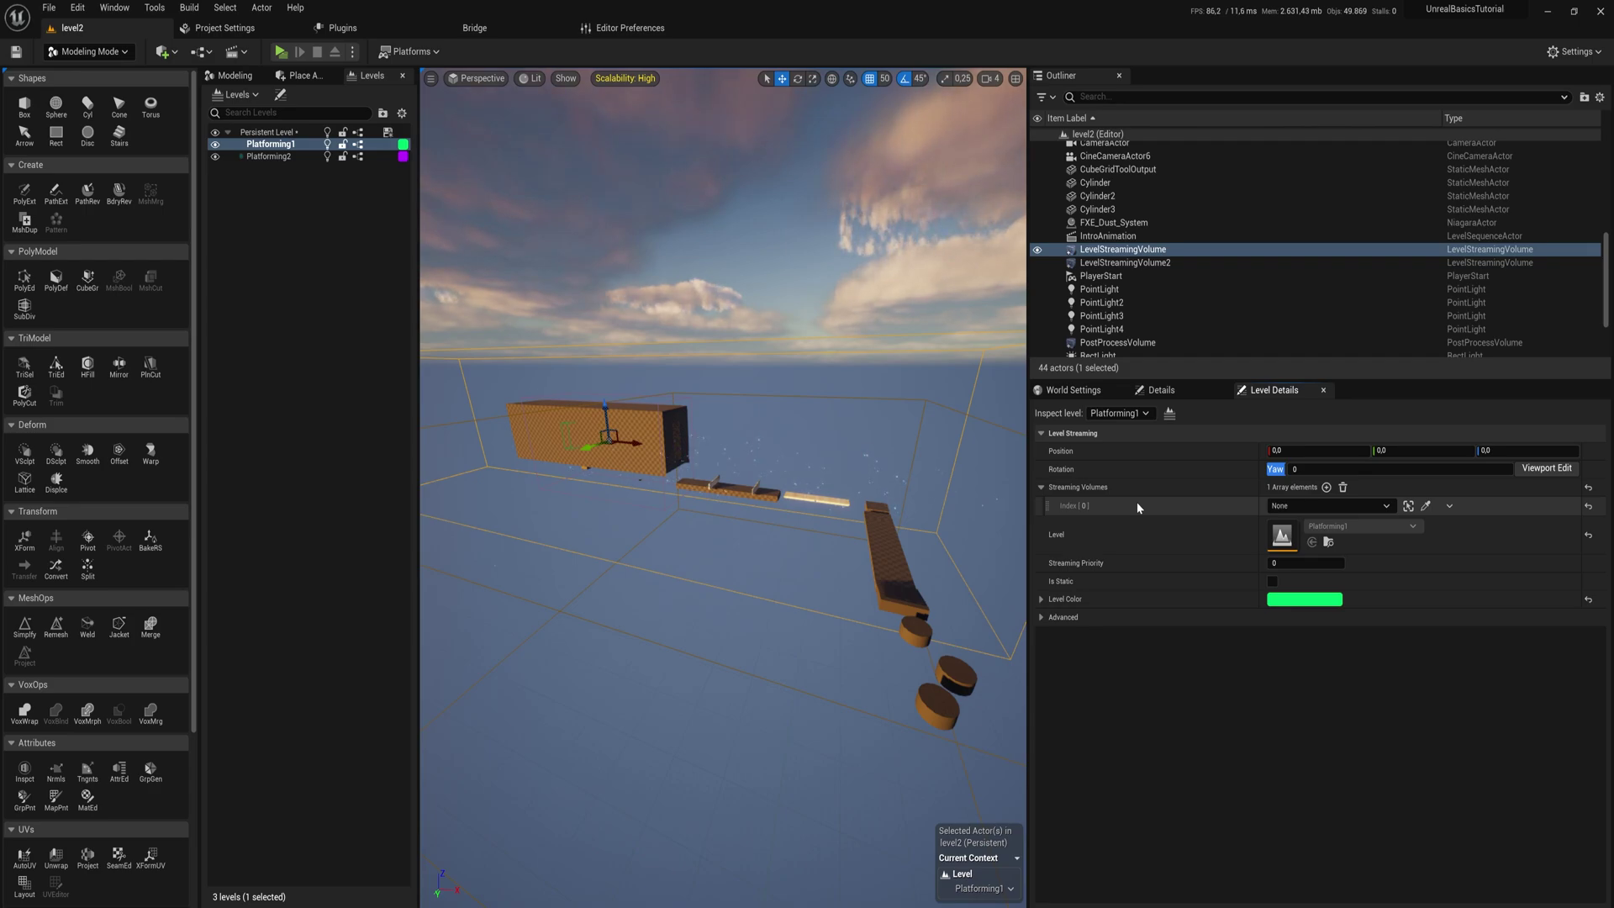
pyautogui.click(1427, 506)
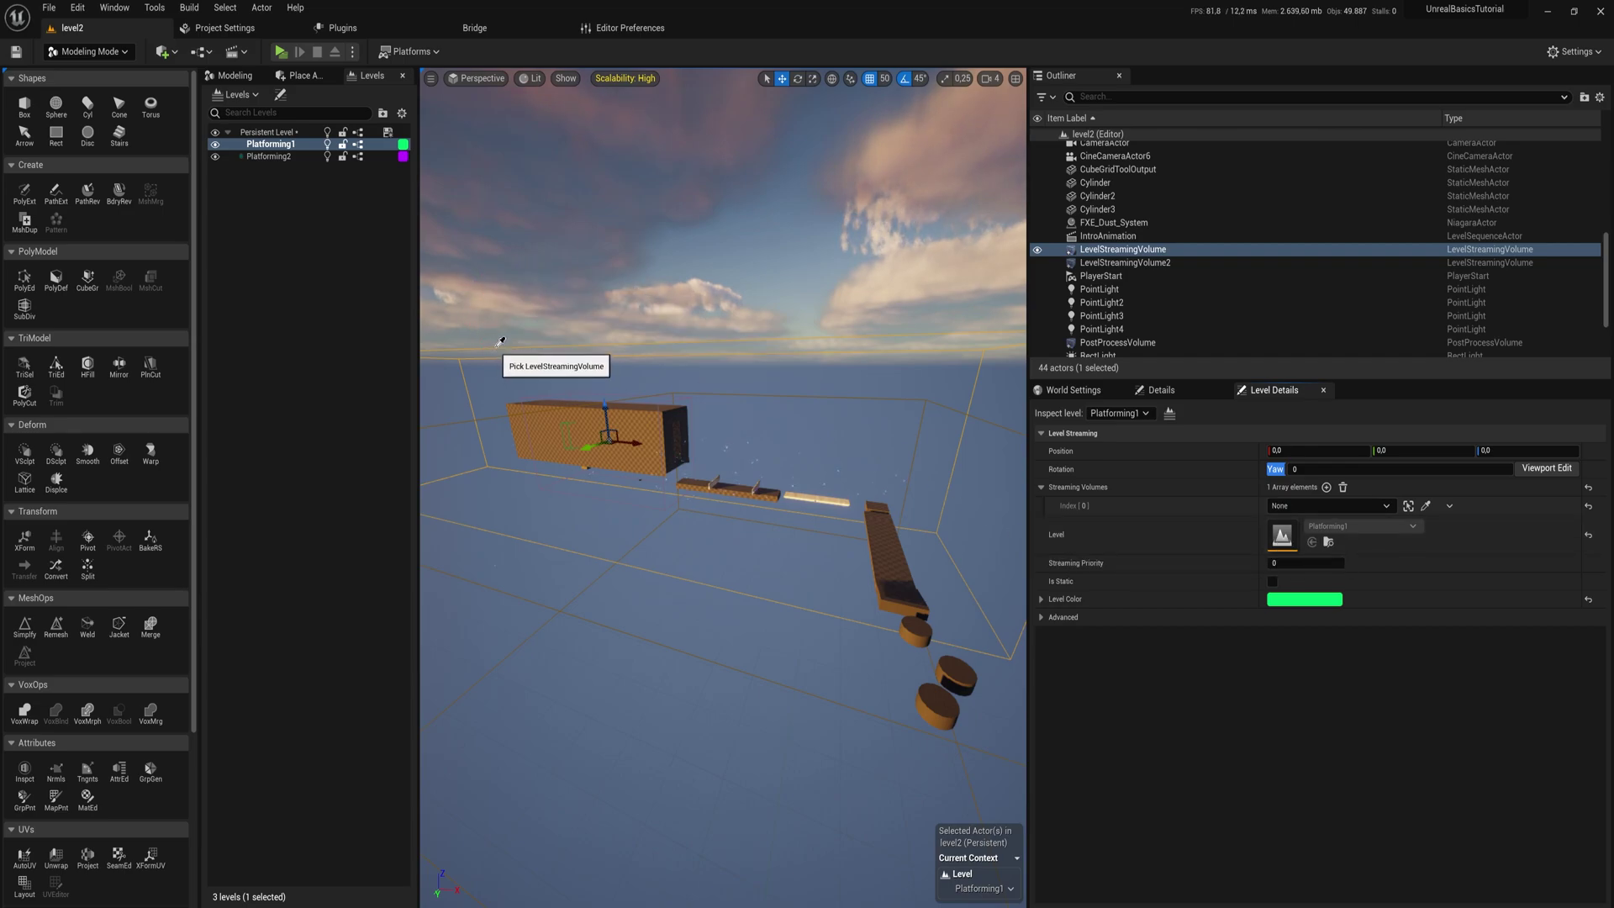
pyautogui.click(287, 157)
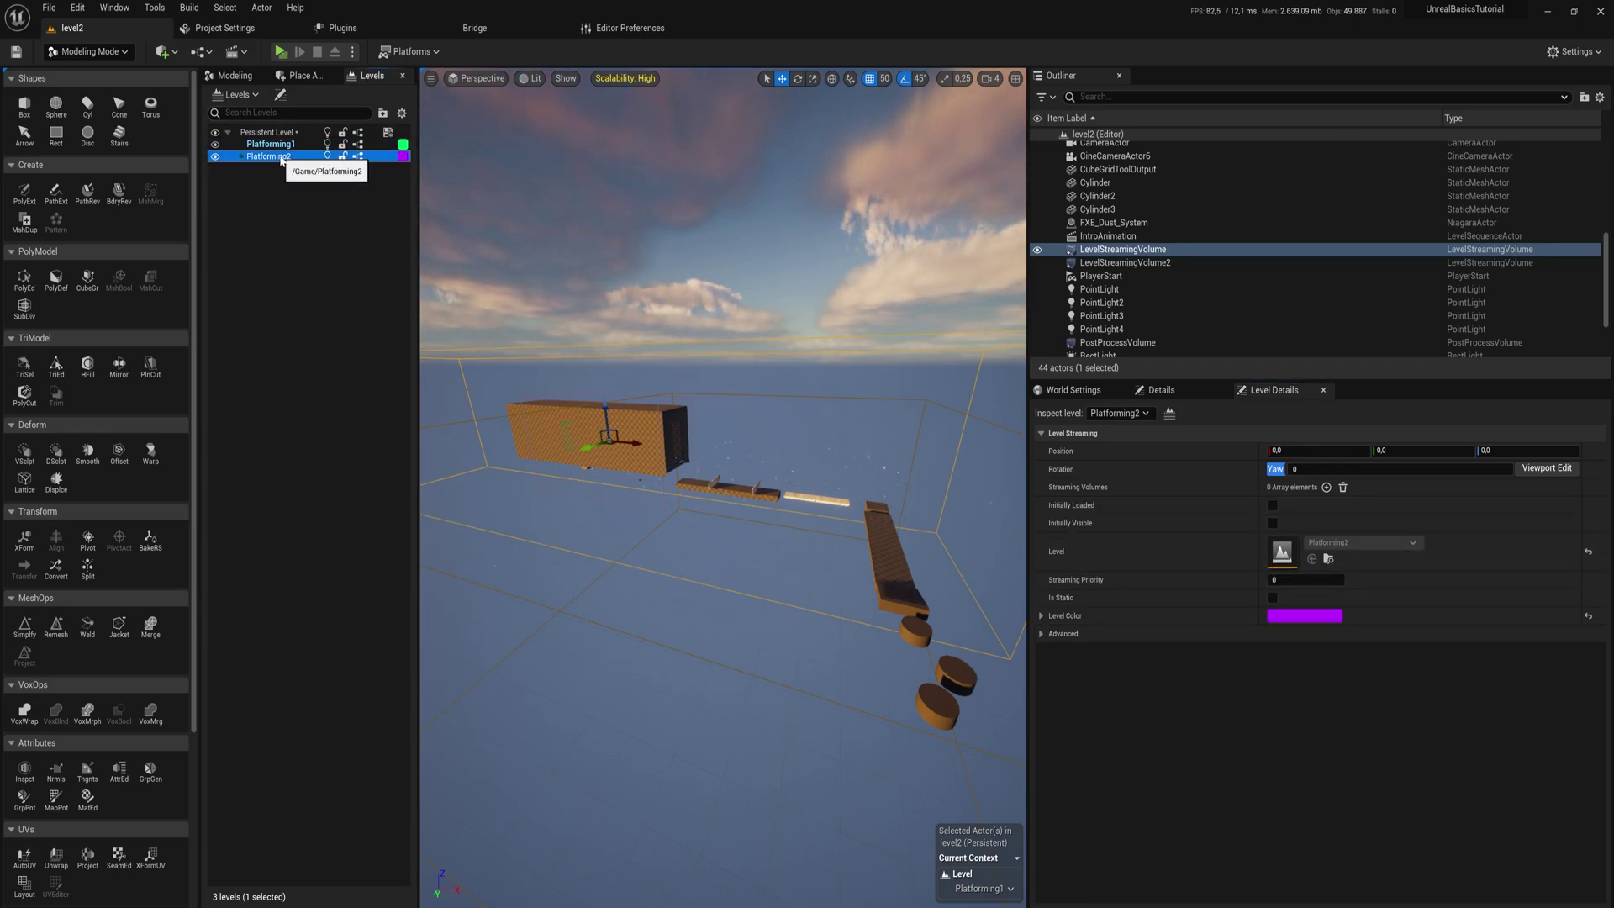
# - Add an entry to Platforming2's Streaming Volumes and assign LevelStreamingVolume2 to it
pyautogui.click(1326, 486)
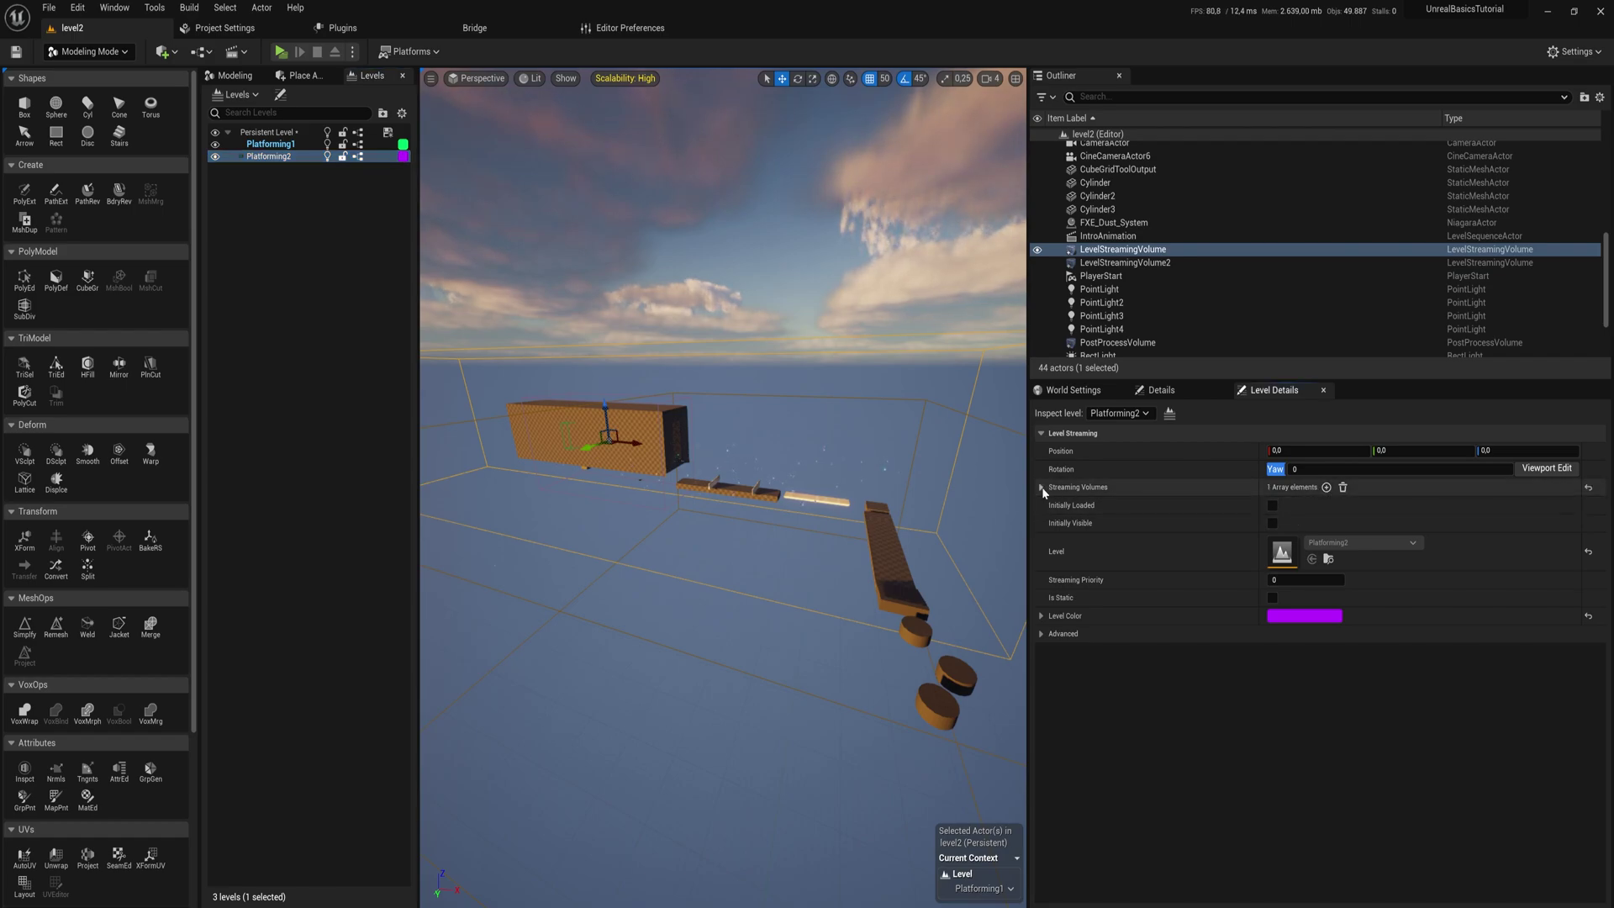
pyautogui.click(1427, 506)
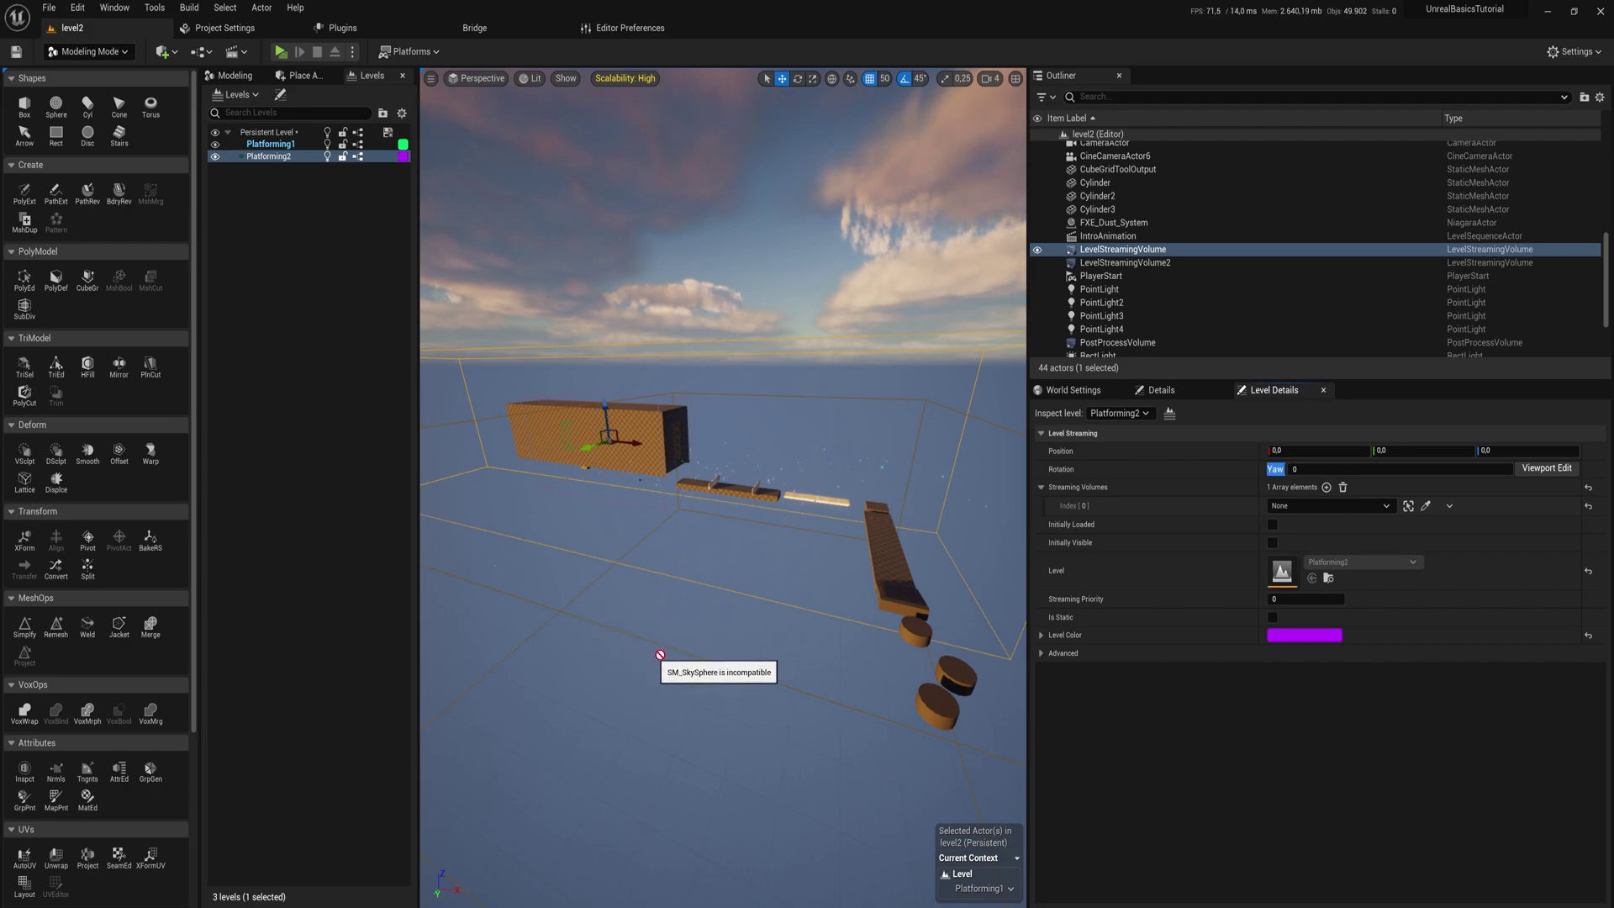
pyautogui.moveTo(672, 674); pyautogui.dragTo(805, 646, button='right')
pyautogui.click(889, 514)
# - Change the streaming method of the Platforming2 sublevel
pyautogui.rightClick(279, 157)
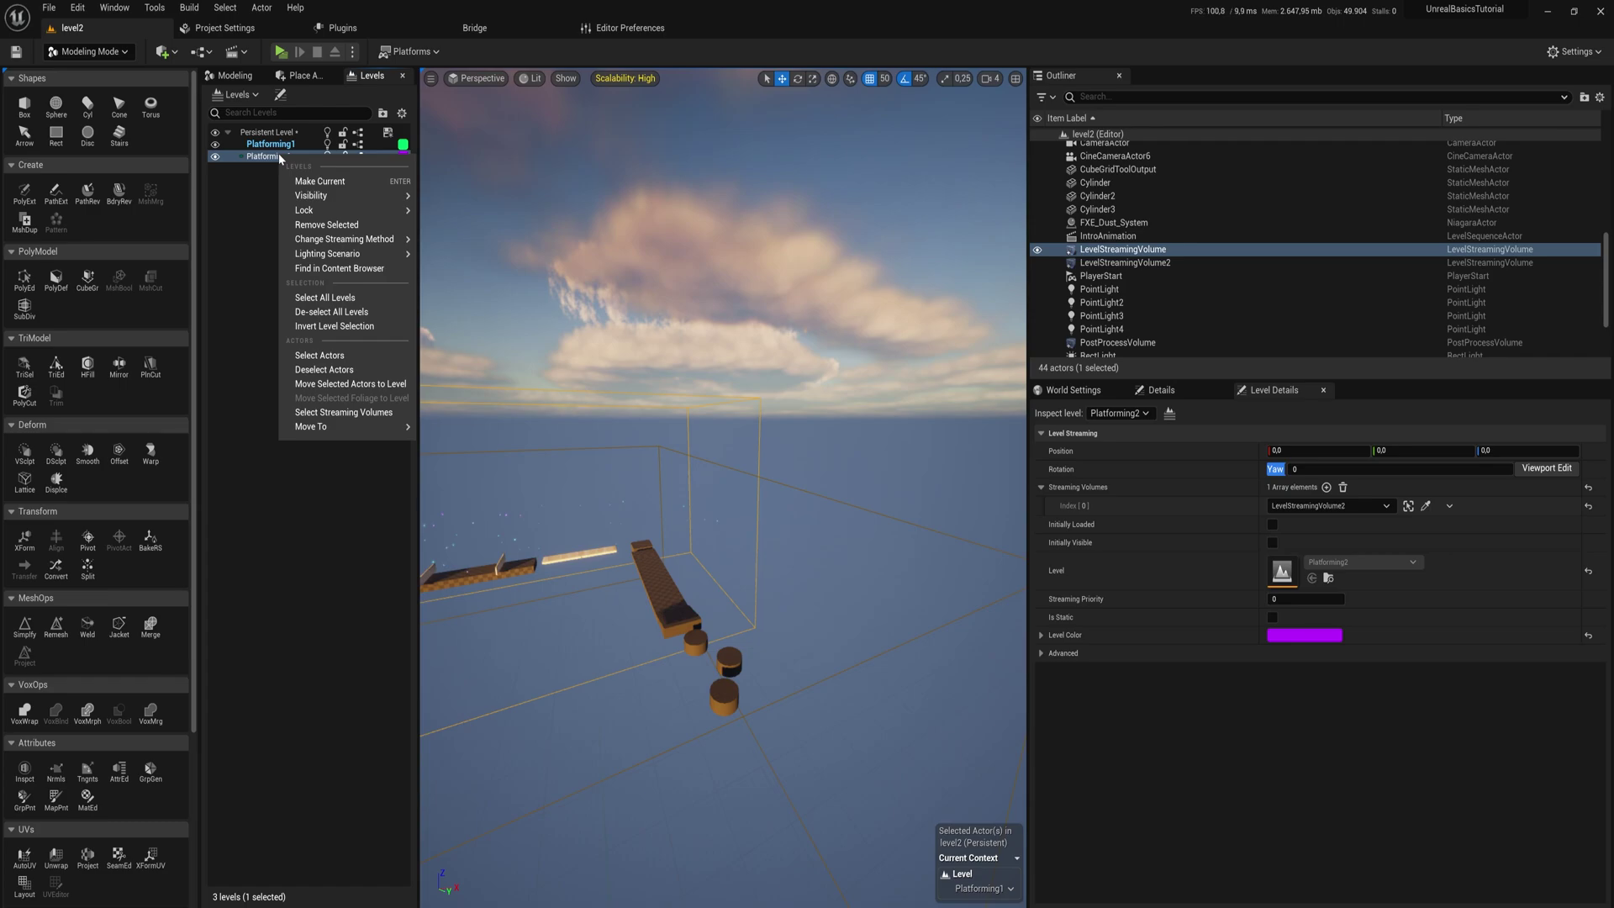
pyautogui.moveTo(395, 239)
pyautogui.click(467, 261)
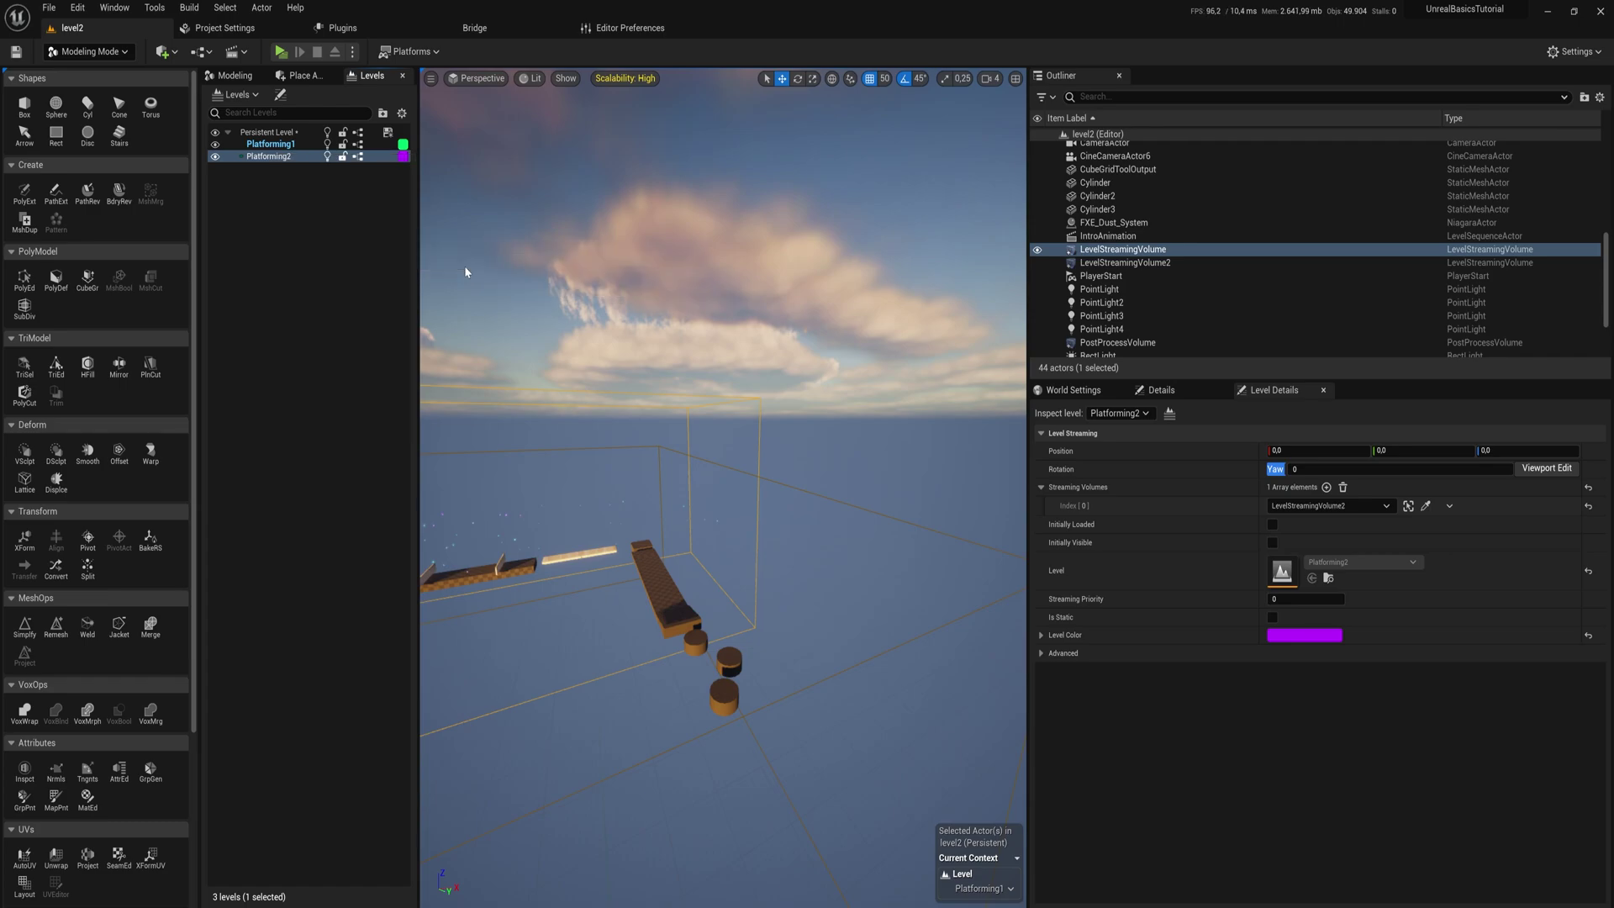
# - Play-test the level, running toward the platforms and detaching the camera to examine how the sublevels stream in, and end the session
pyautogui.moveTo(796, 615); pyautogui.dragTo(677, 609, button='right')
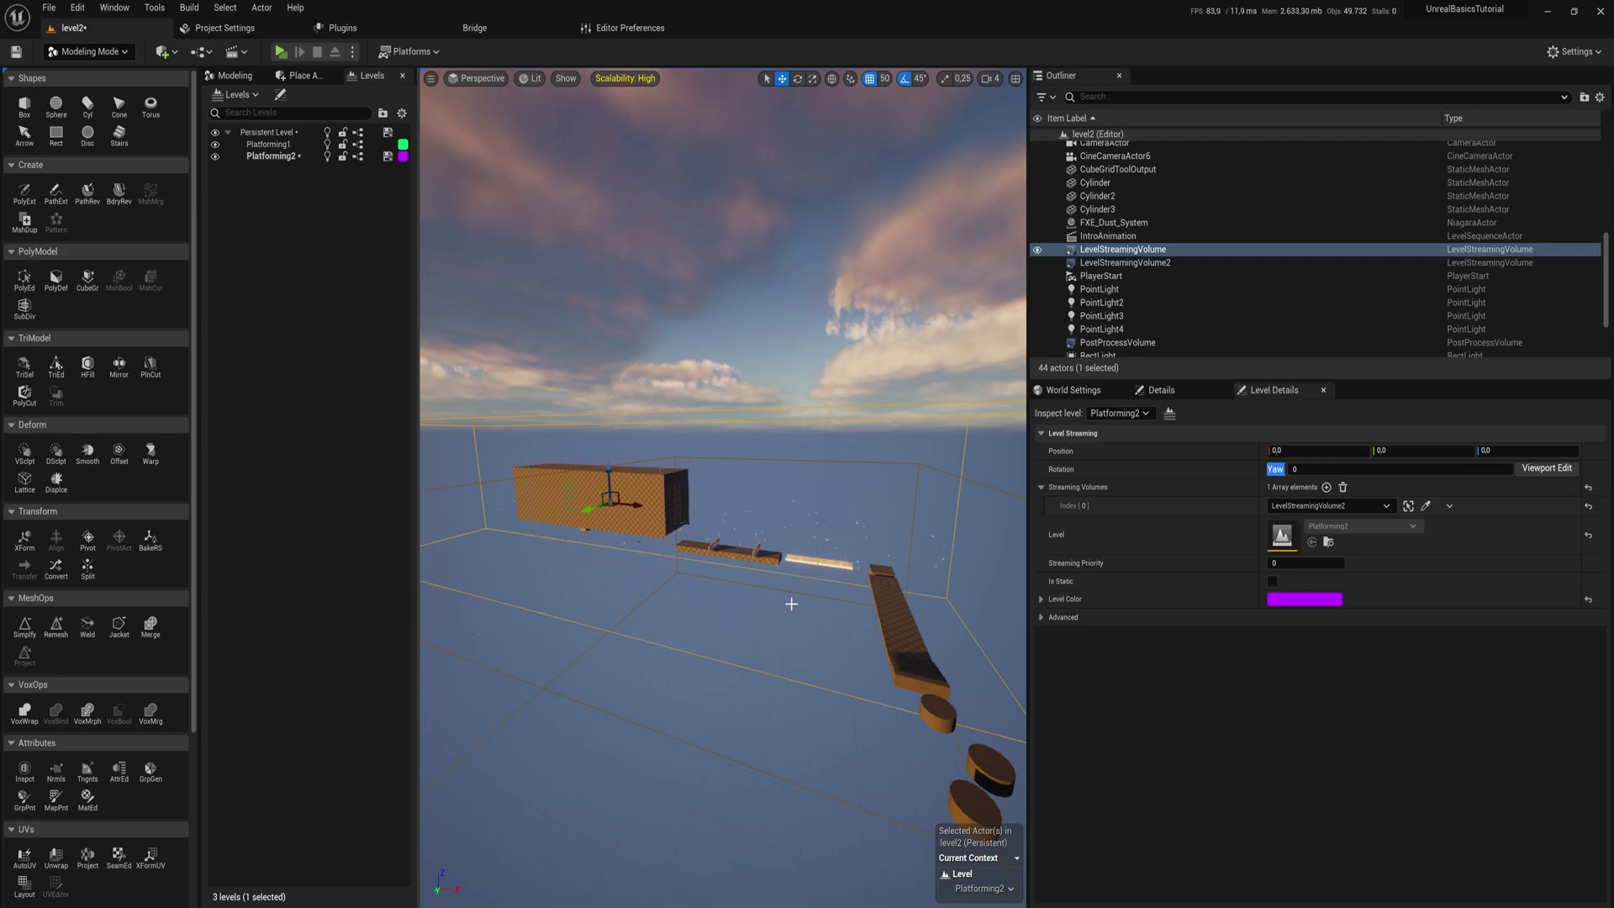
pyautogui.click(352, 51)
pyautogui.click(437, 89)
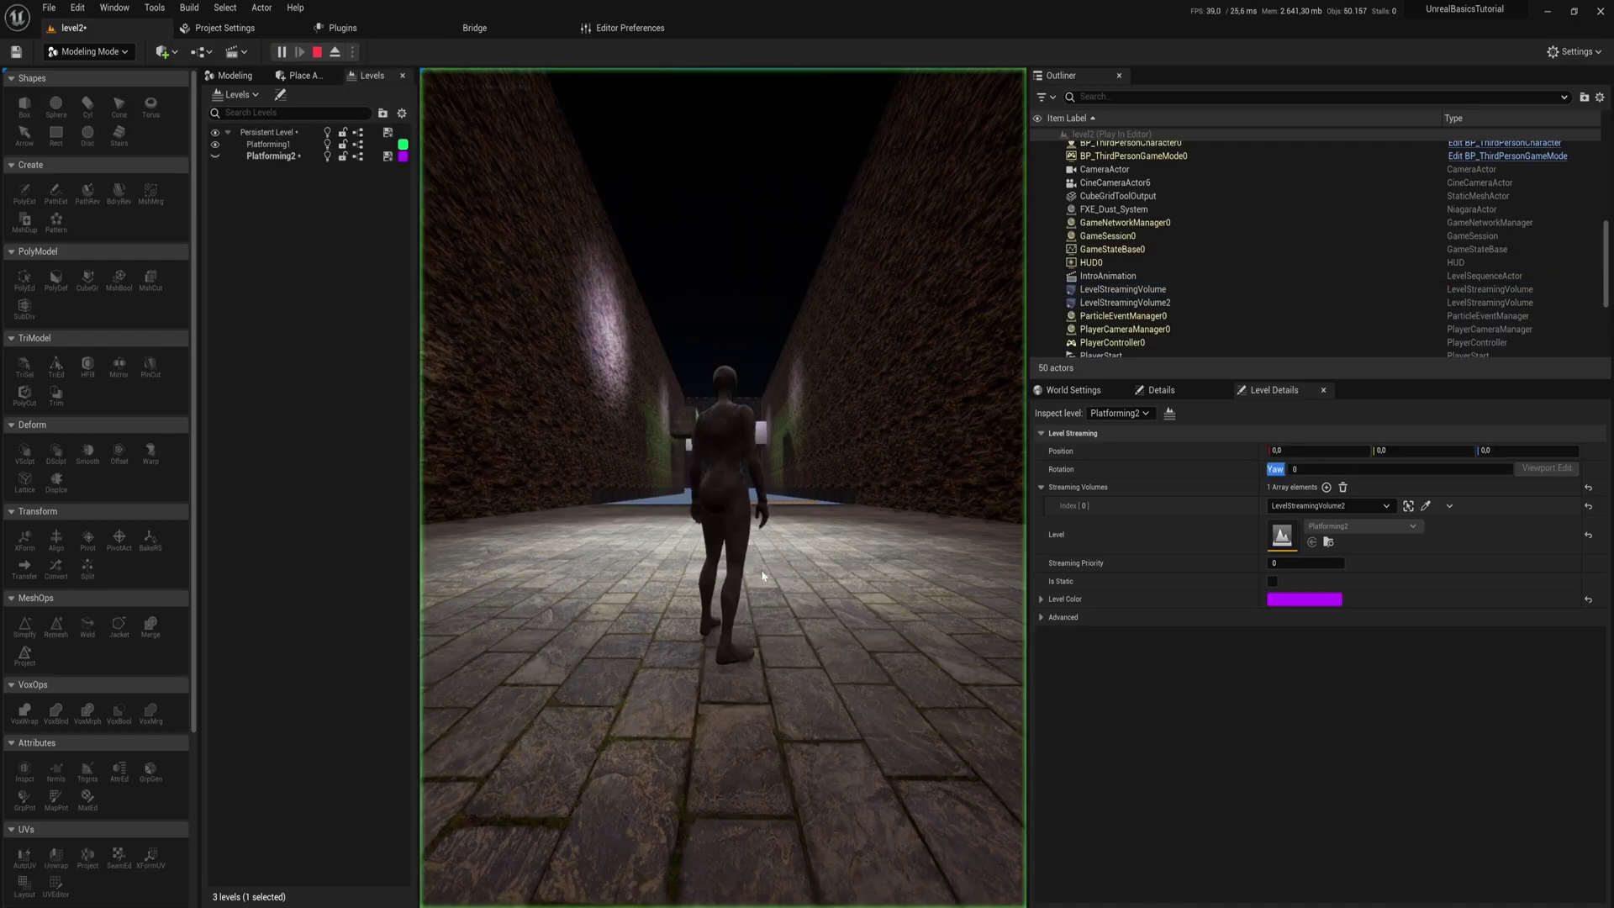
pyautogui.press('w')
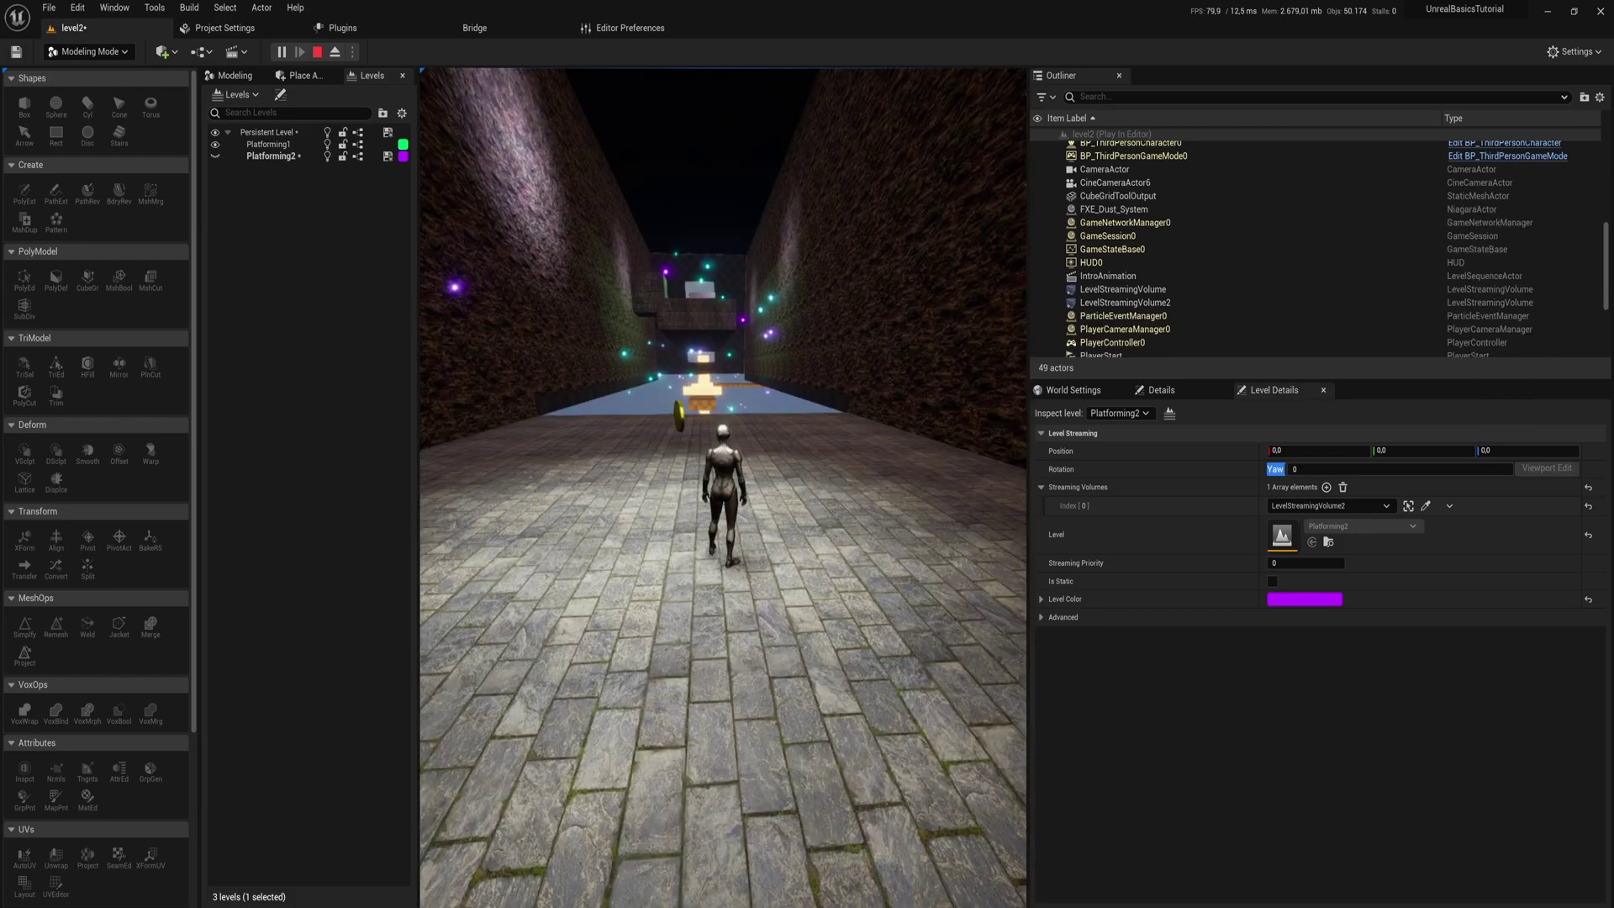
pyautogui.press('F8')
pyautogui.moveTo(879, 557); pyautogui.dragTo(1019, 475, button='right')
pyautogui.press('d')
pyautogui.press('w')
pyautogui.press('a')
pyautogui.press('F8')
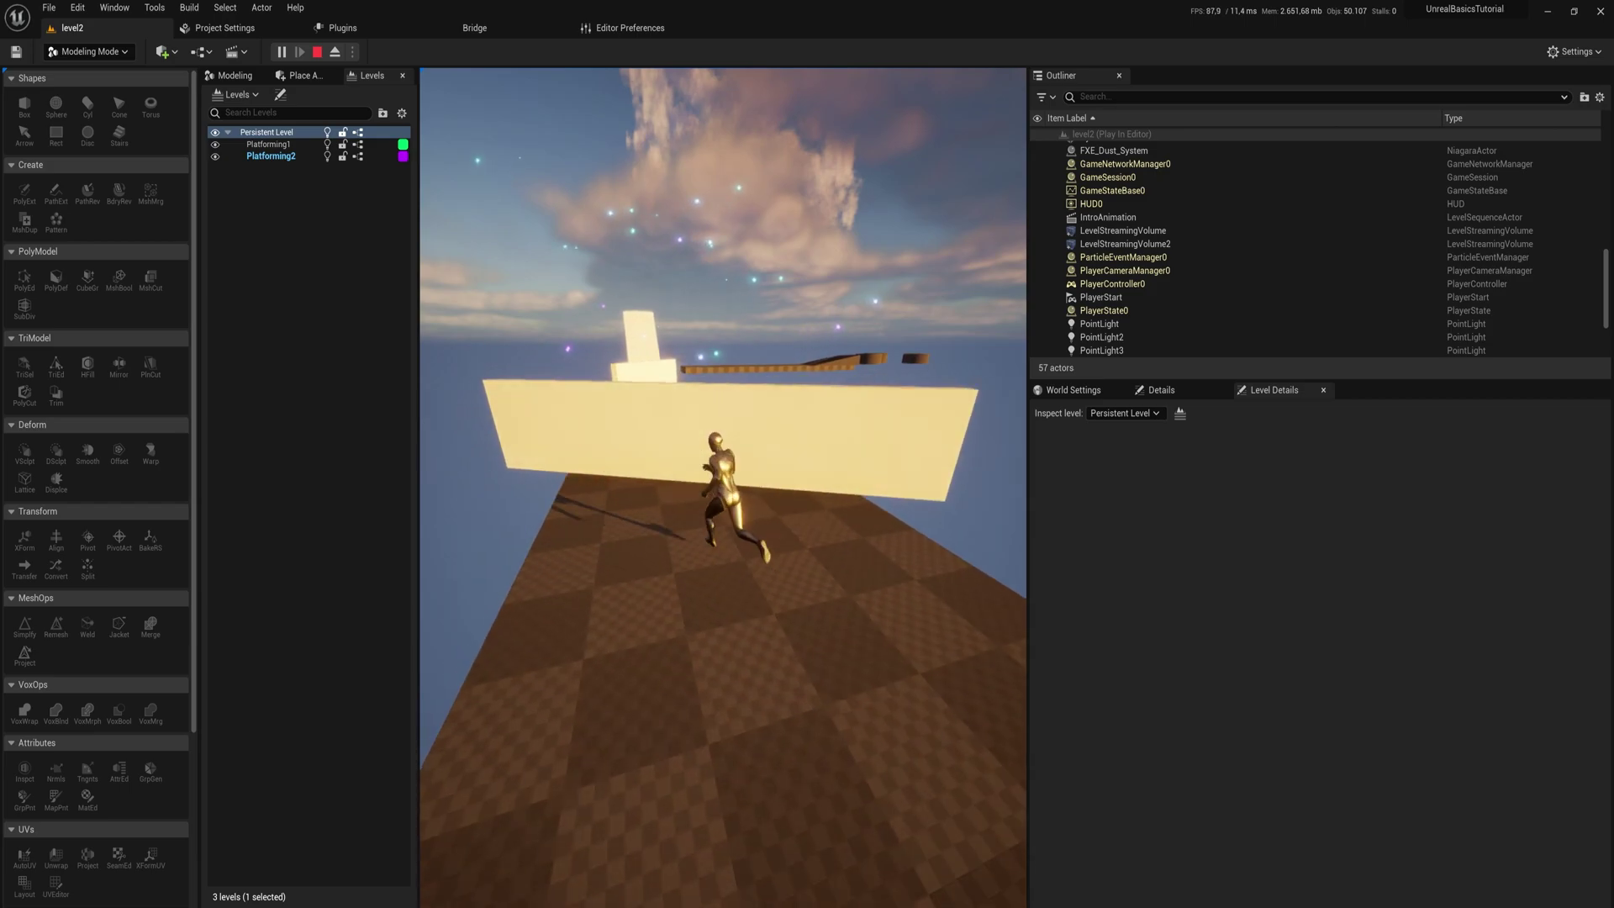
pyautogui.press('Escape')
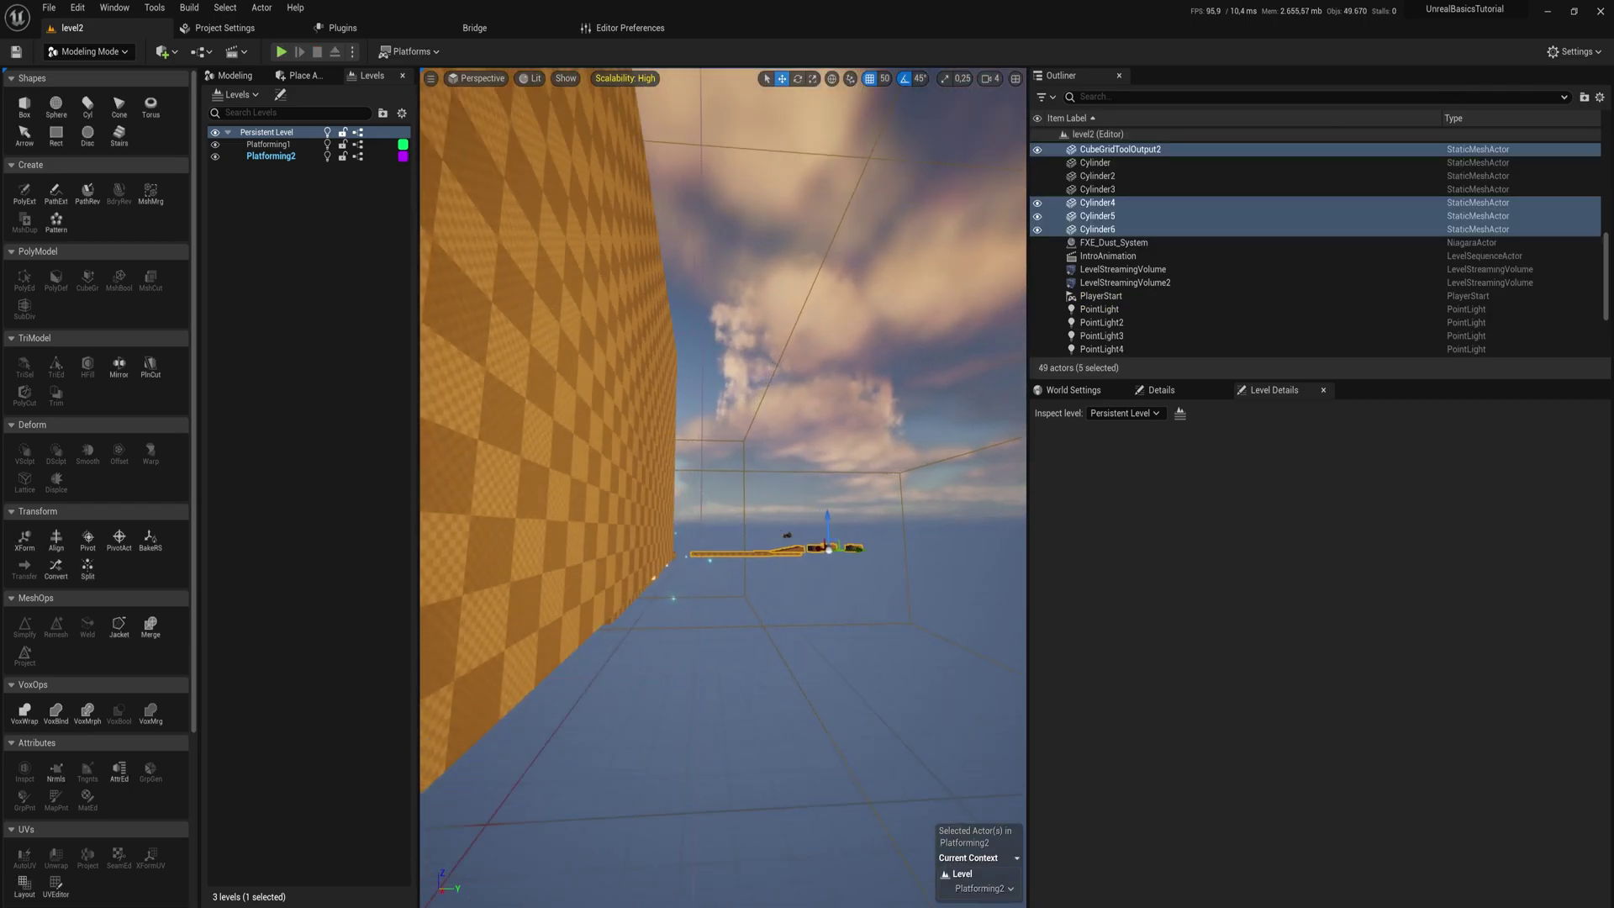
pyautogui.press('f')
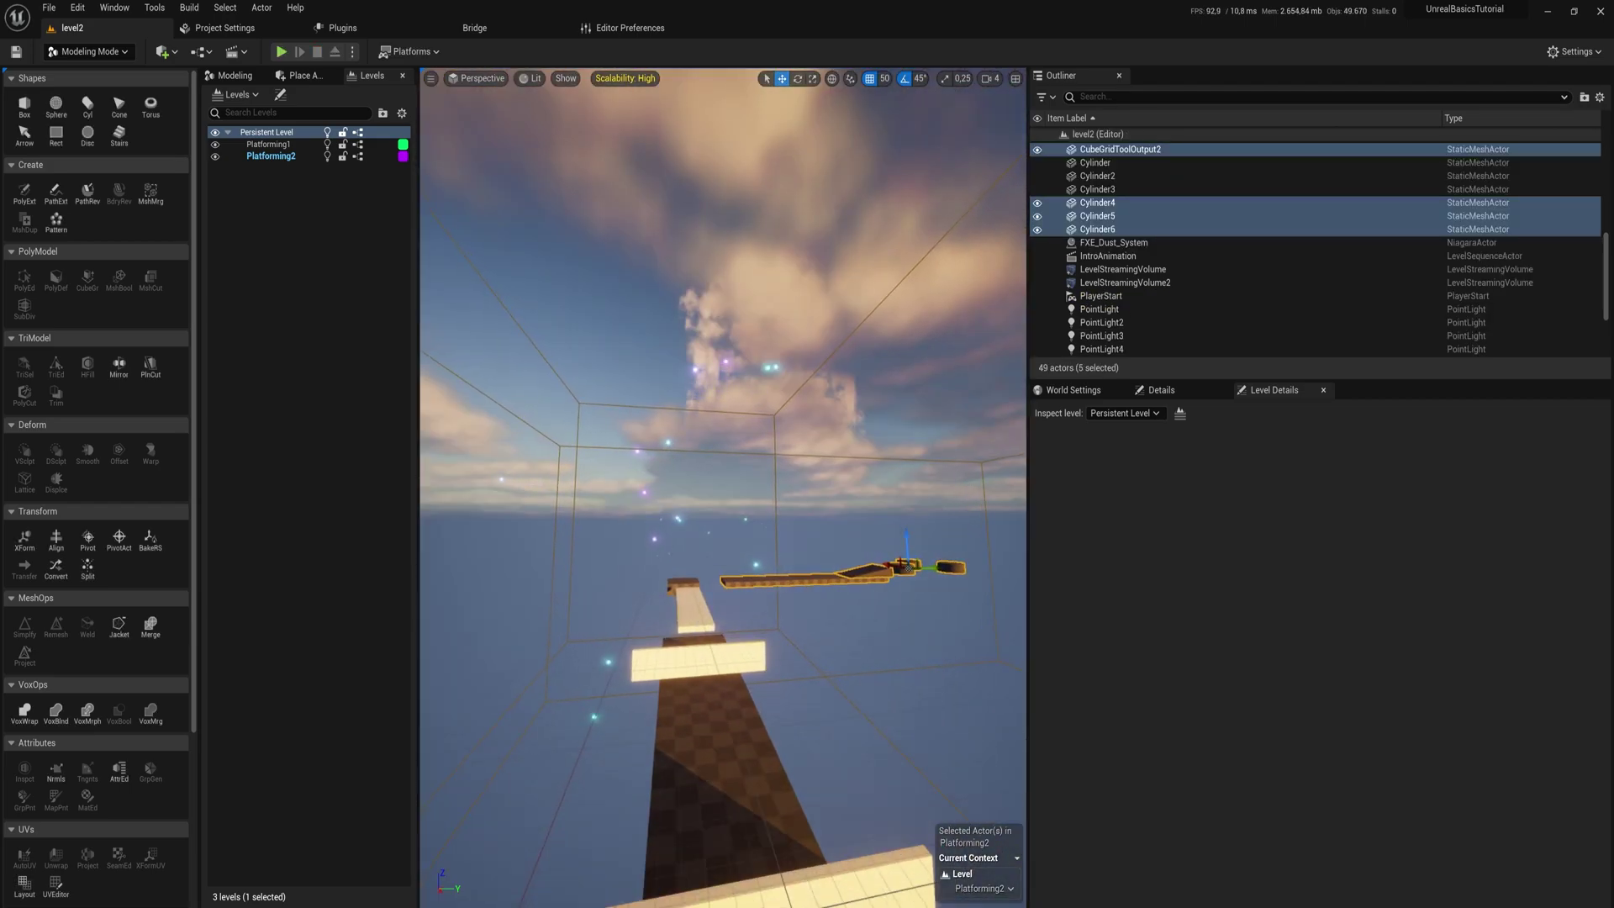
pyautogui.press('w')
pyautogui.moveTo(723, 487); pyautogui.dragTo(907, 588, button='right')
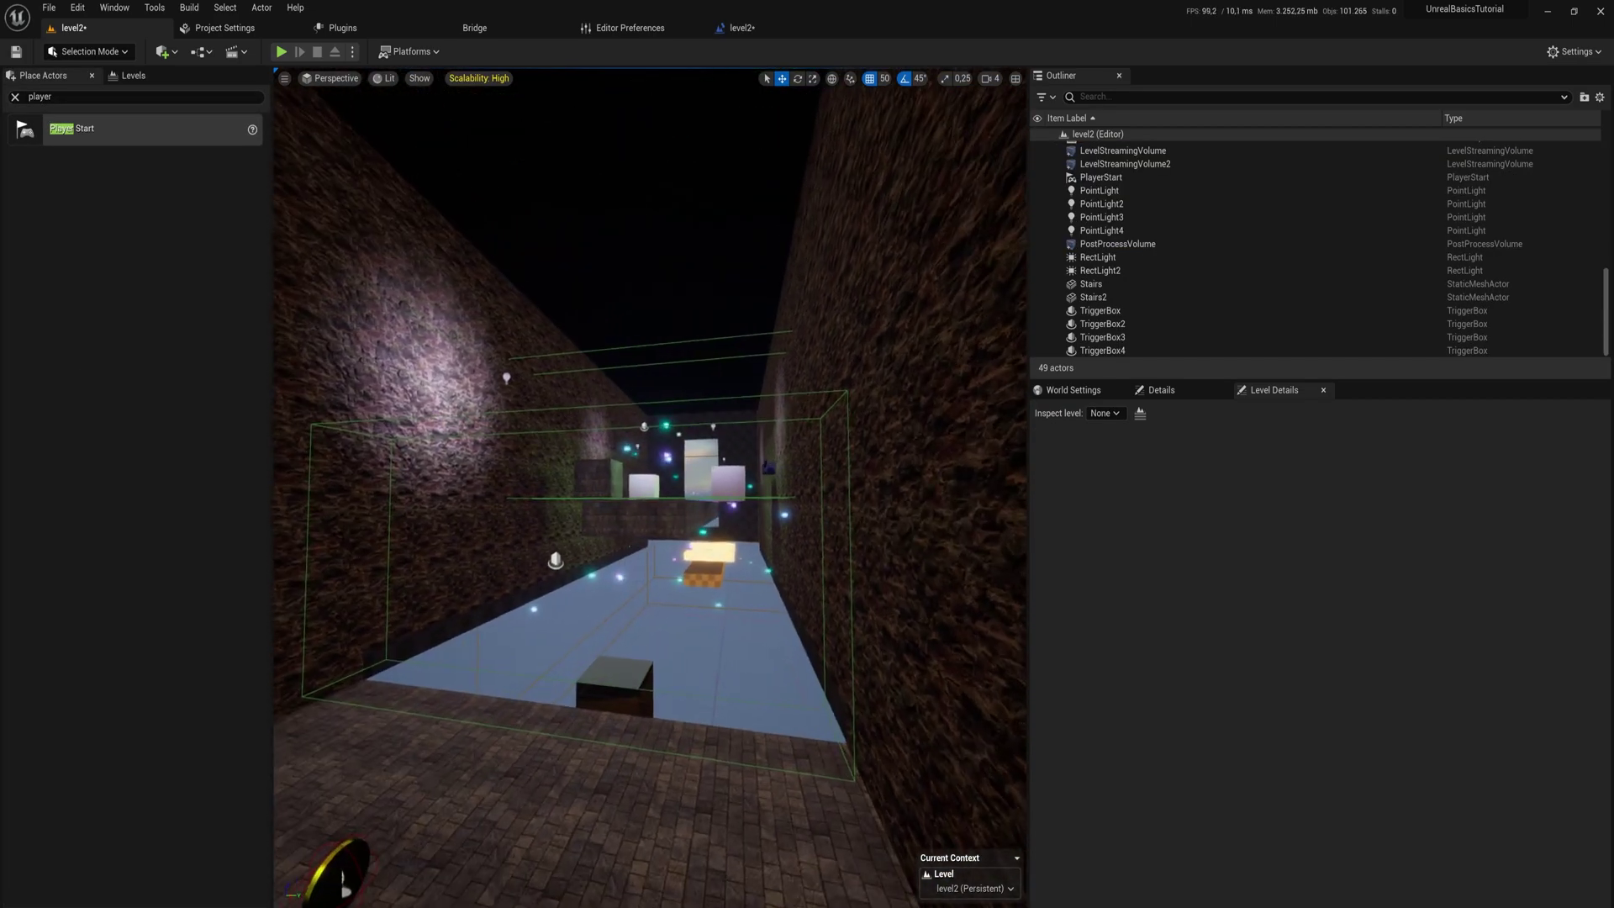
pyautogui.press('w')
pyautogui.moveTo(651, 488); pyautogui.dragTo(483, 525, button='right')
pyautogui.press('s')
pyautogui.press('a')
# - Create a new sublevel from the Empty Level template and save it as Platforing3 in the Content folder
pyautogui.click(133, 76)
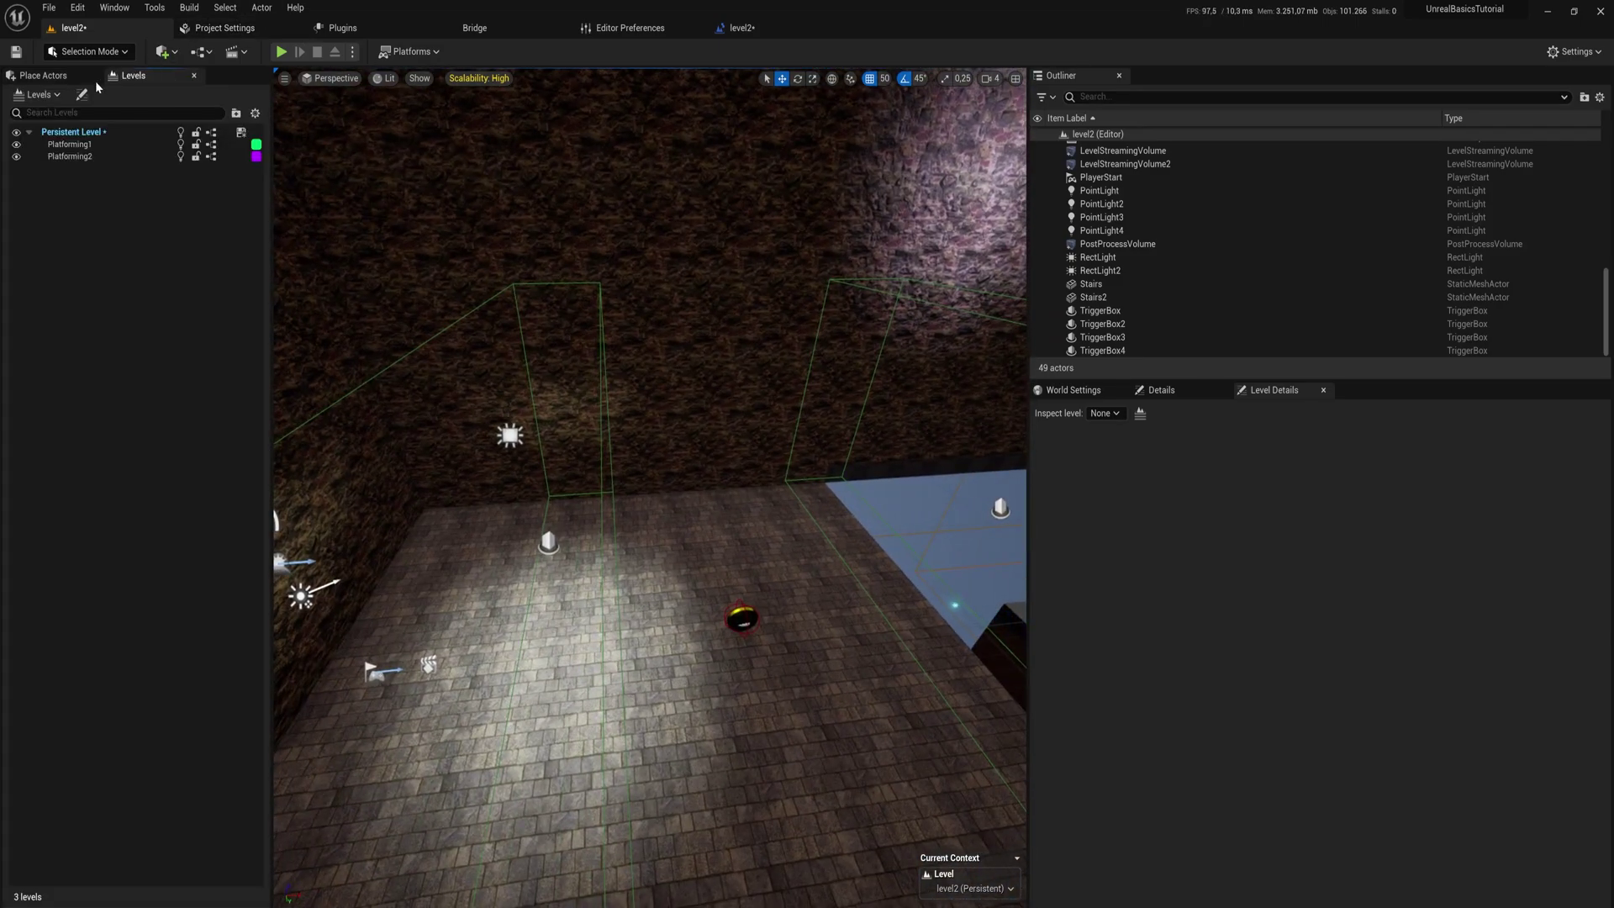
pyautogui.click(57, 96)
pyautogui.click(79, 146)
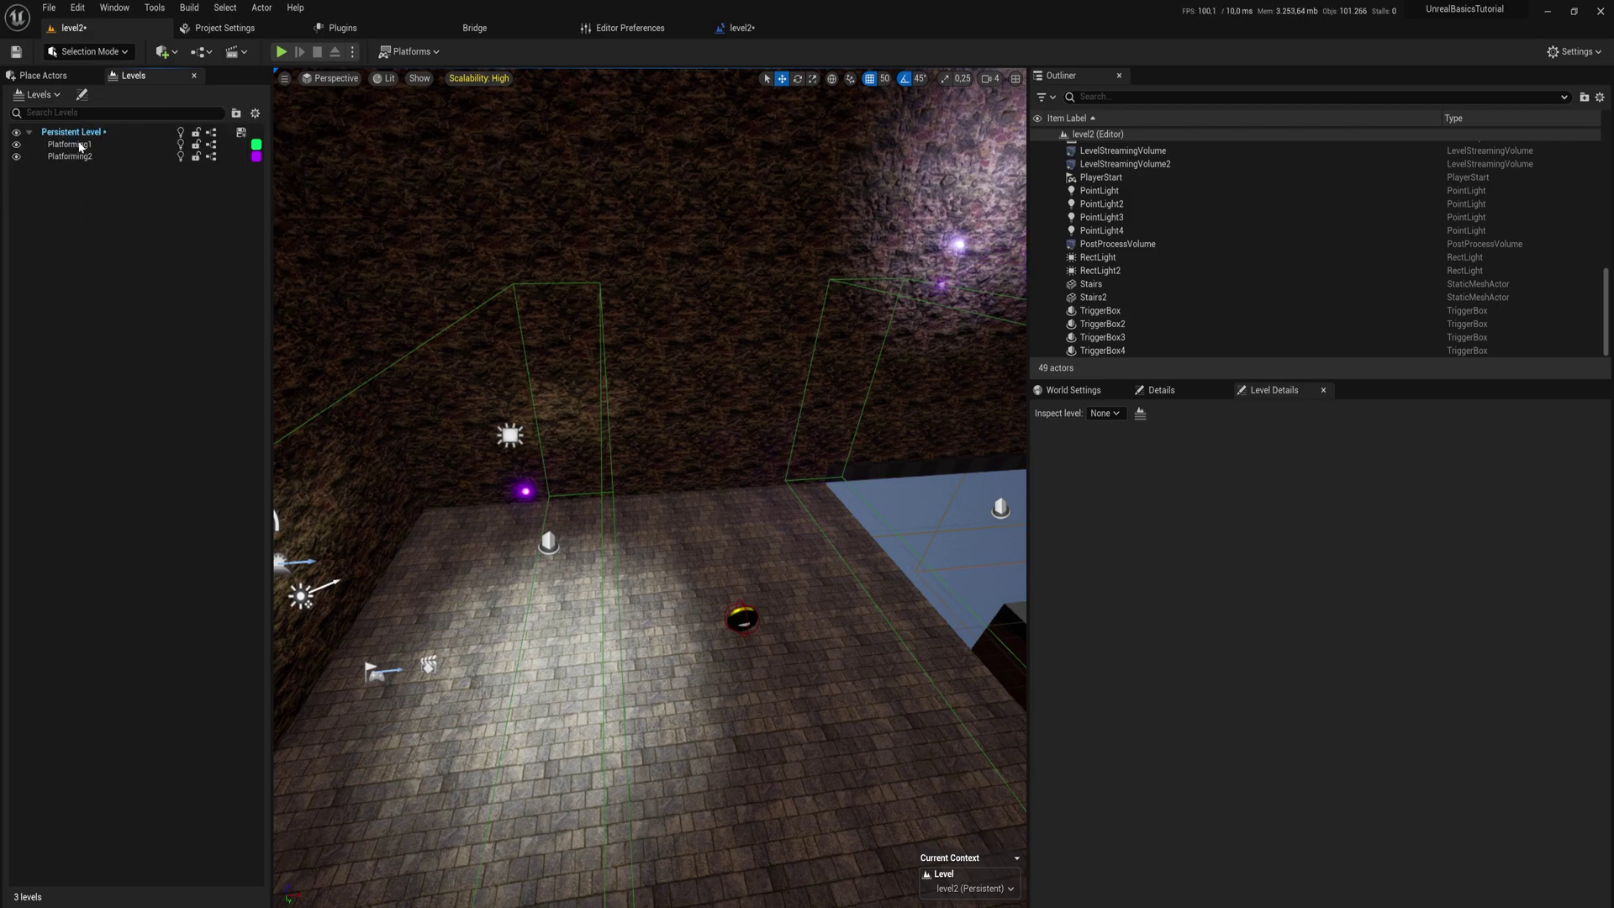
pyautogui.click(748, 391)
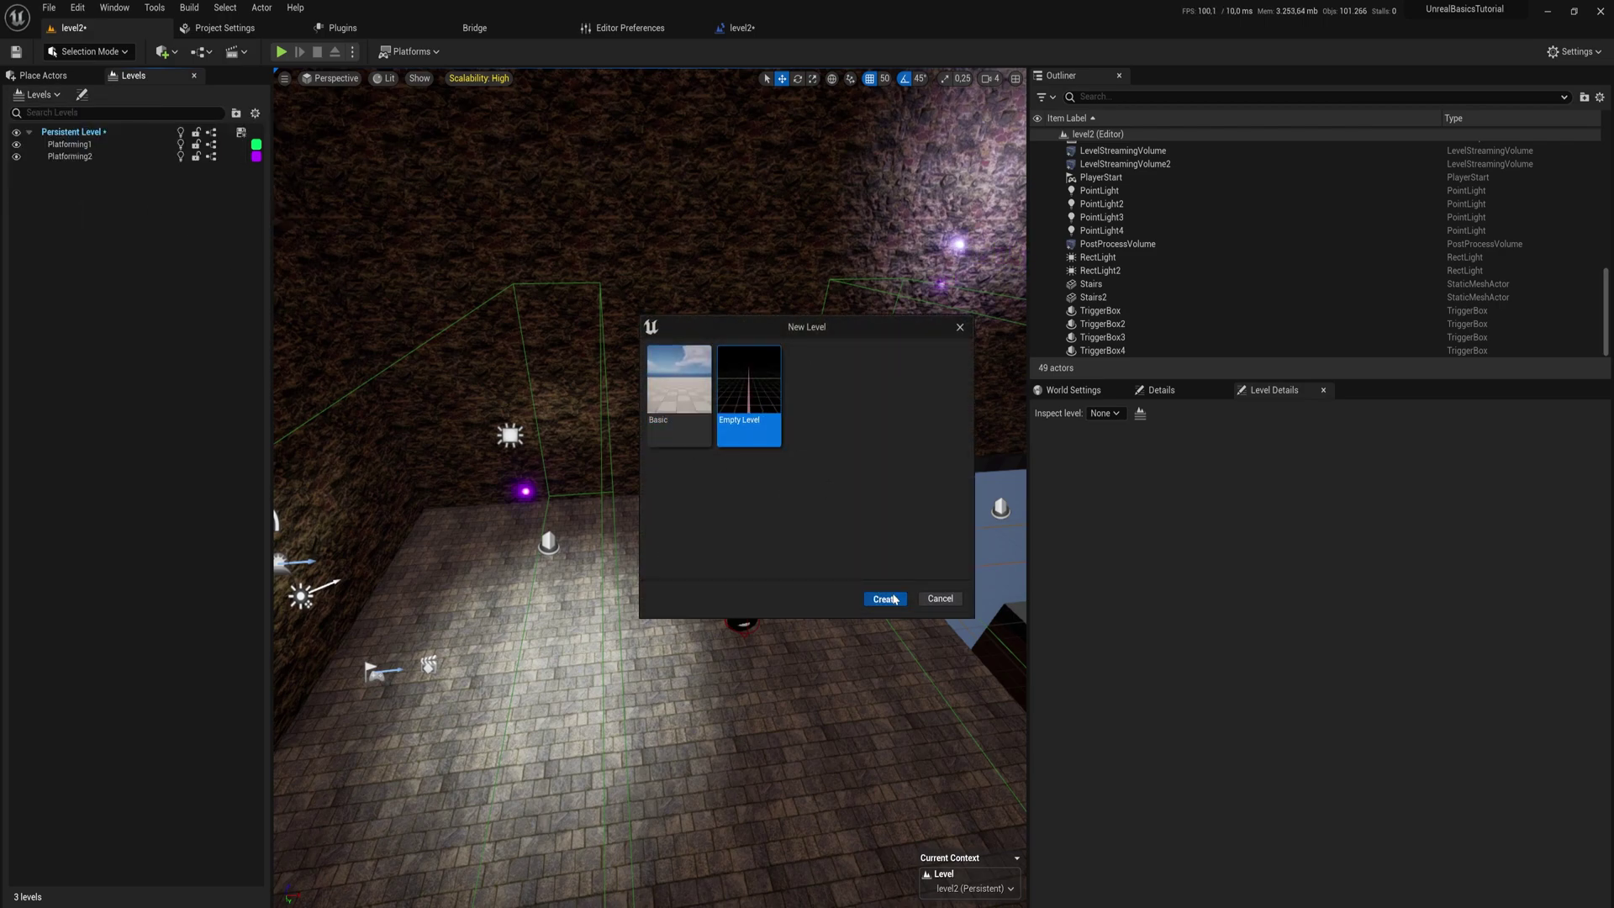
pyautogui.click(885, 598)
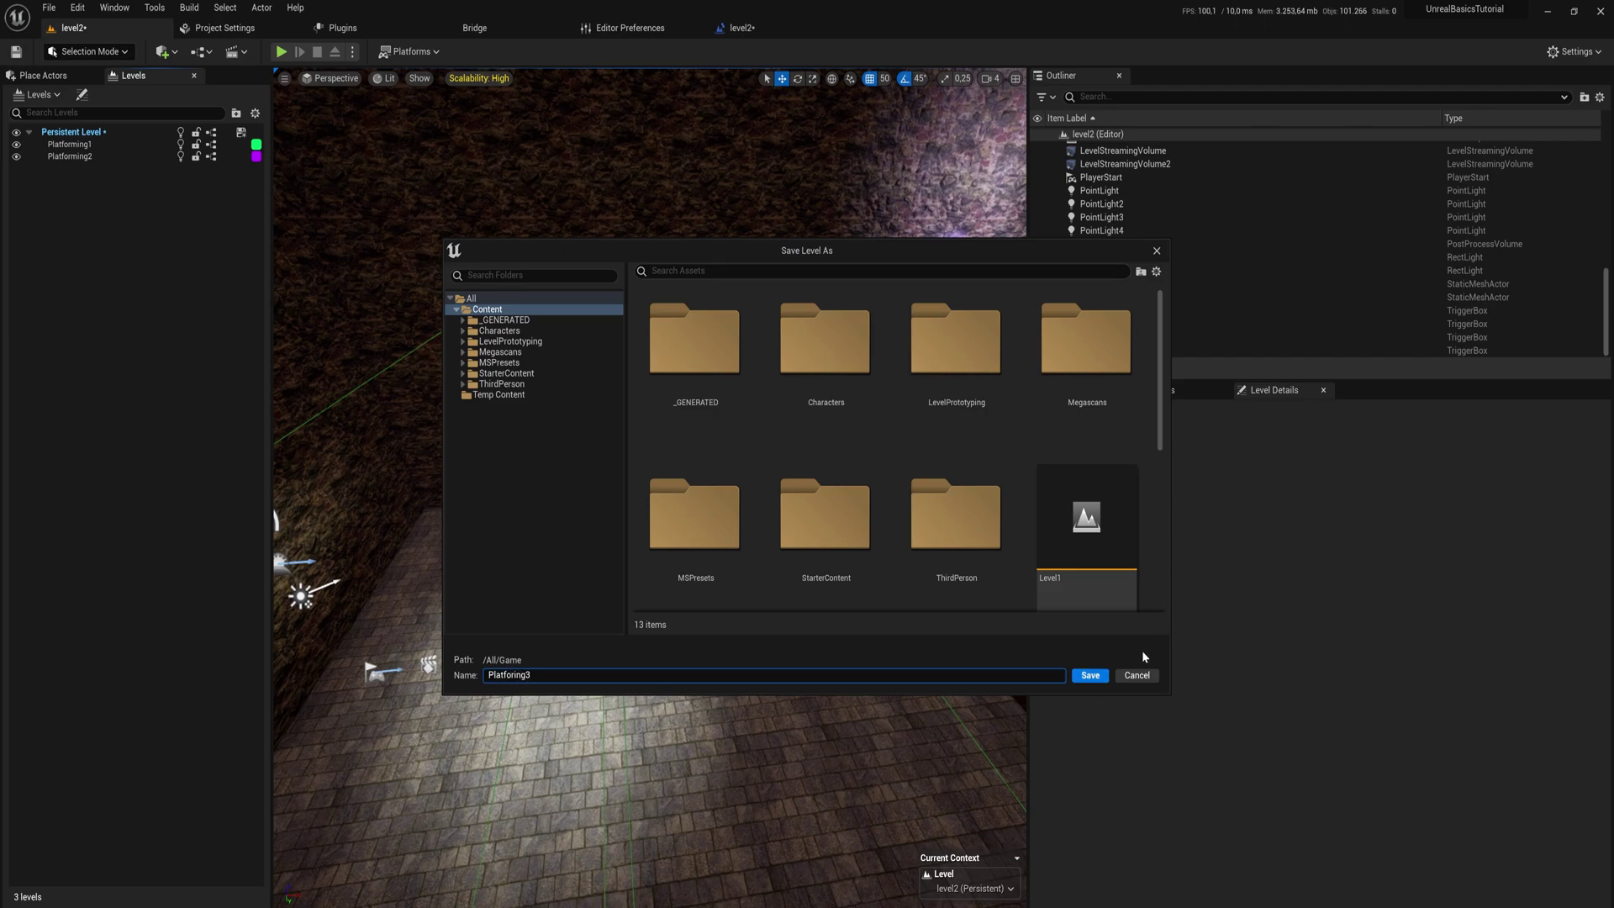
pyautogui.click(1090, 676)
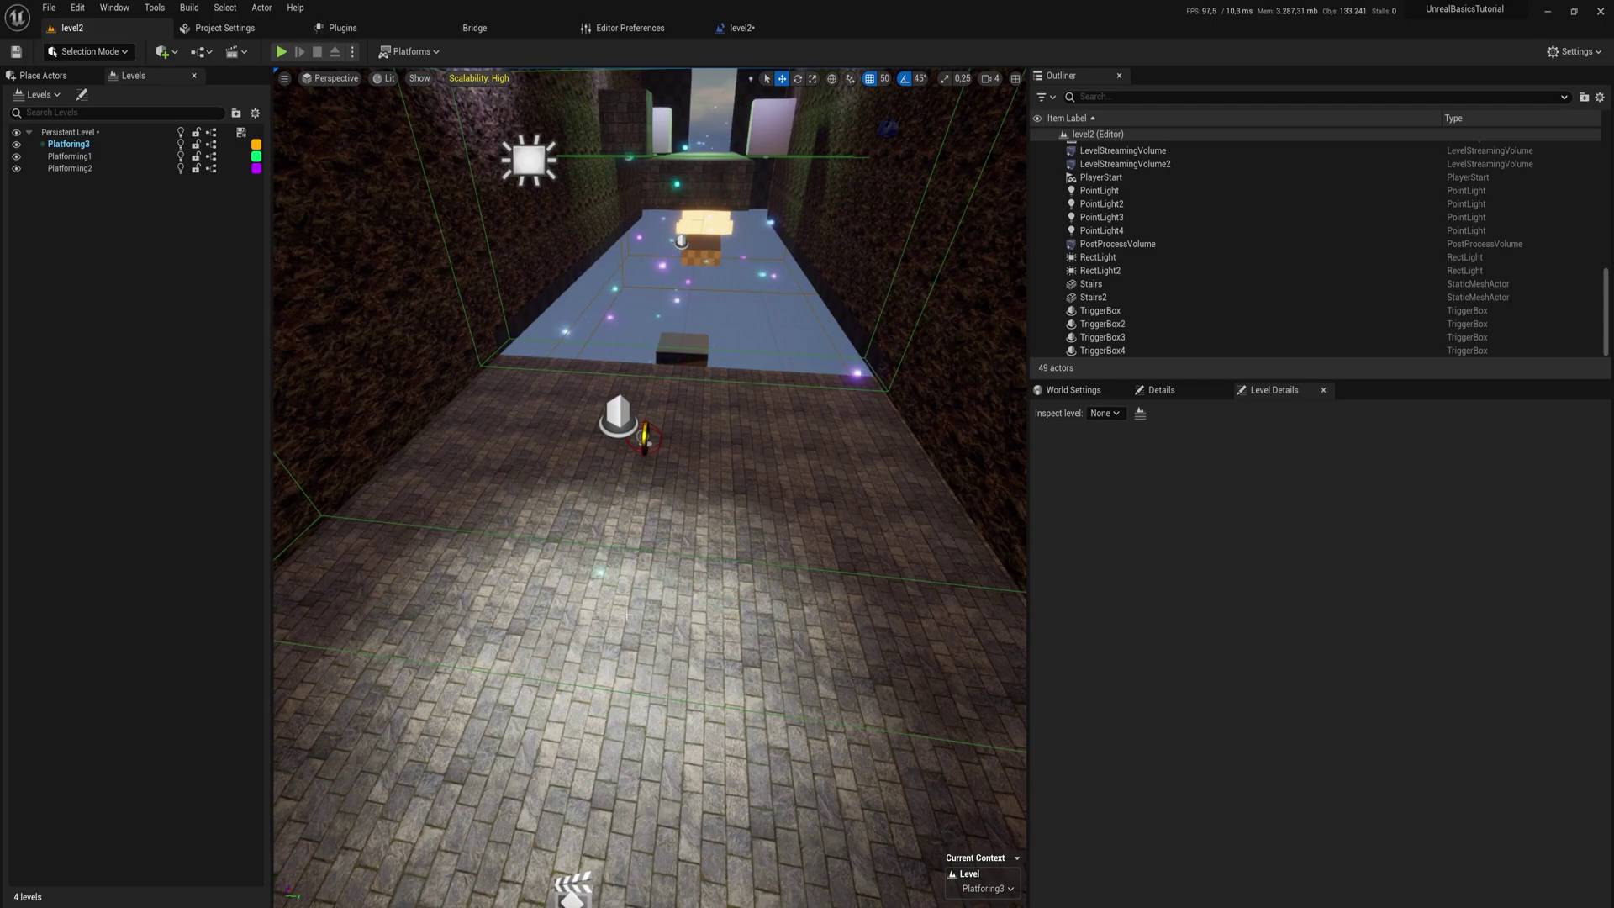
# - Add a box, a cone and a torus to Platforing3 on the brick floor near the coin, using Modeling Mode
pyautogui.click(74, 146)
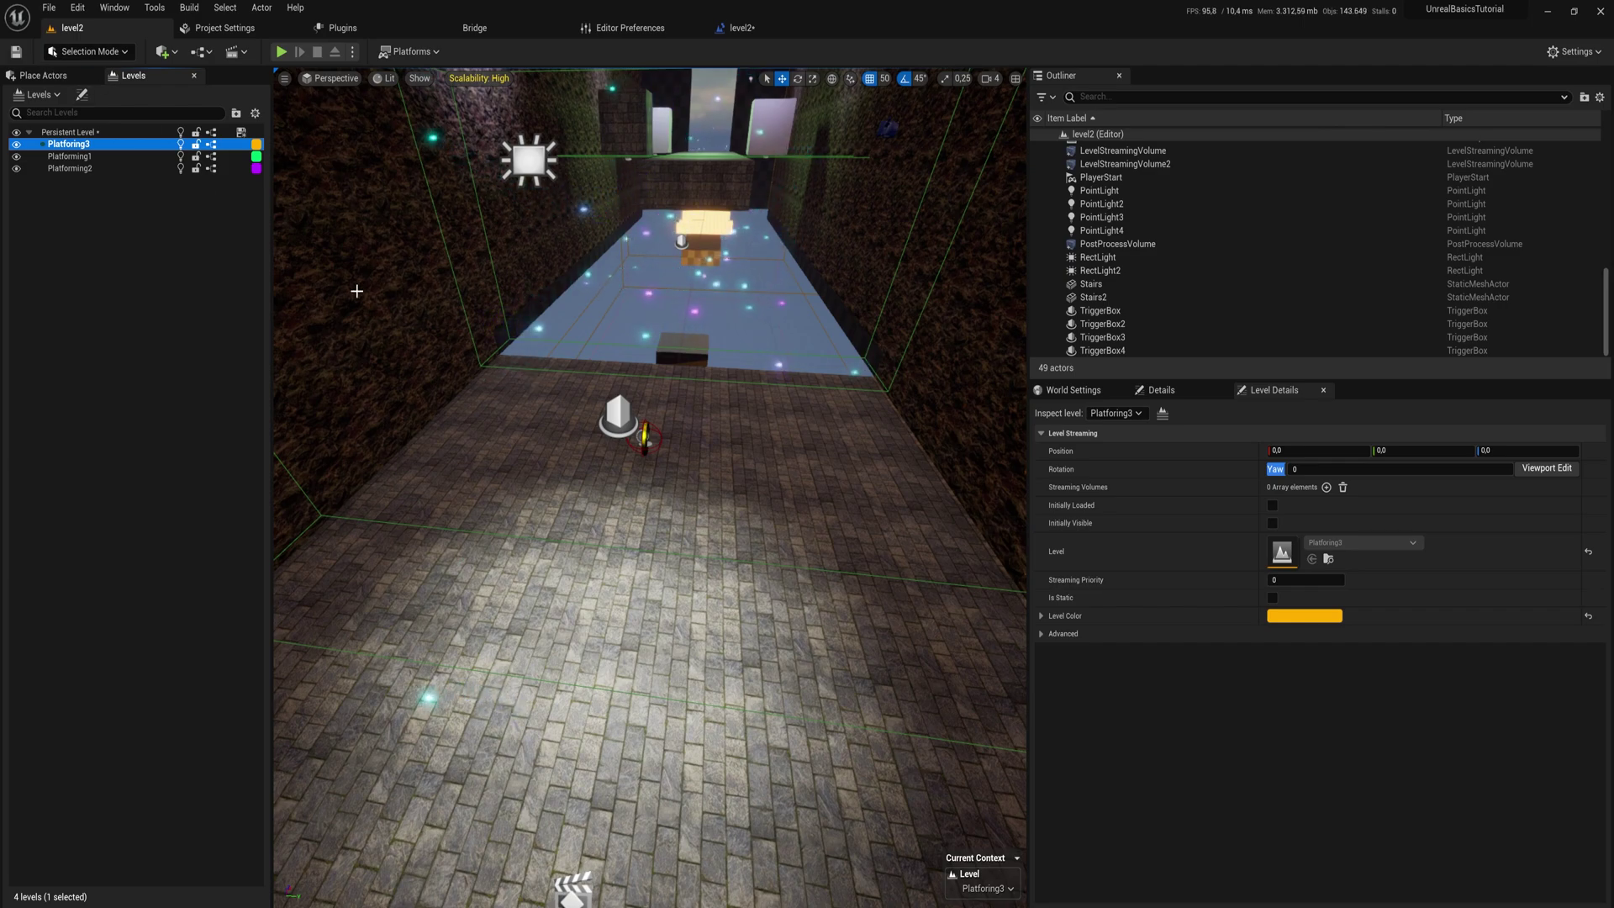
pyautogui.hotkey('shift', '5')
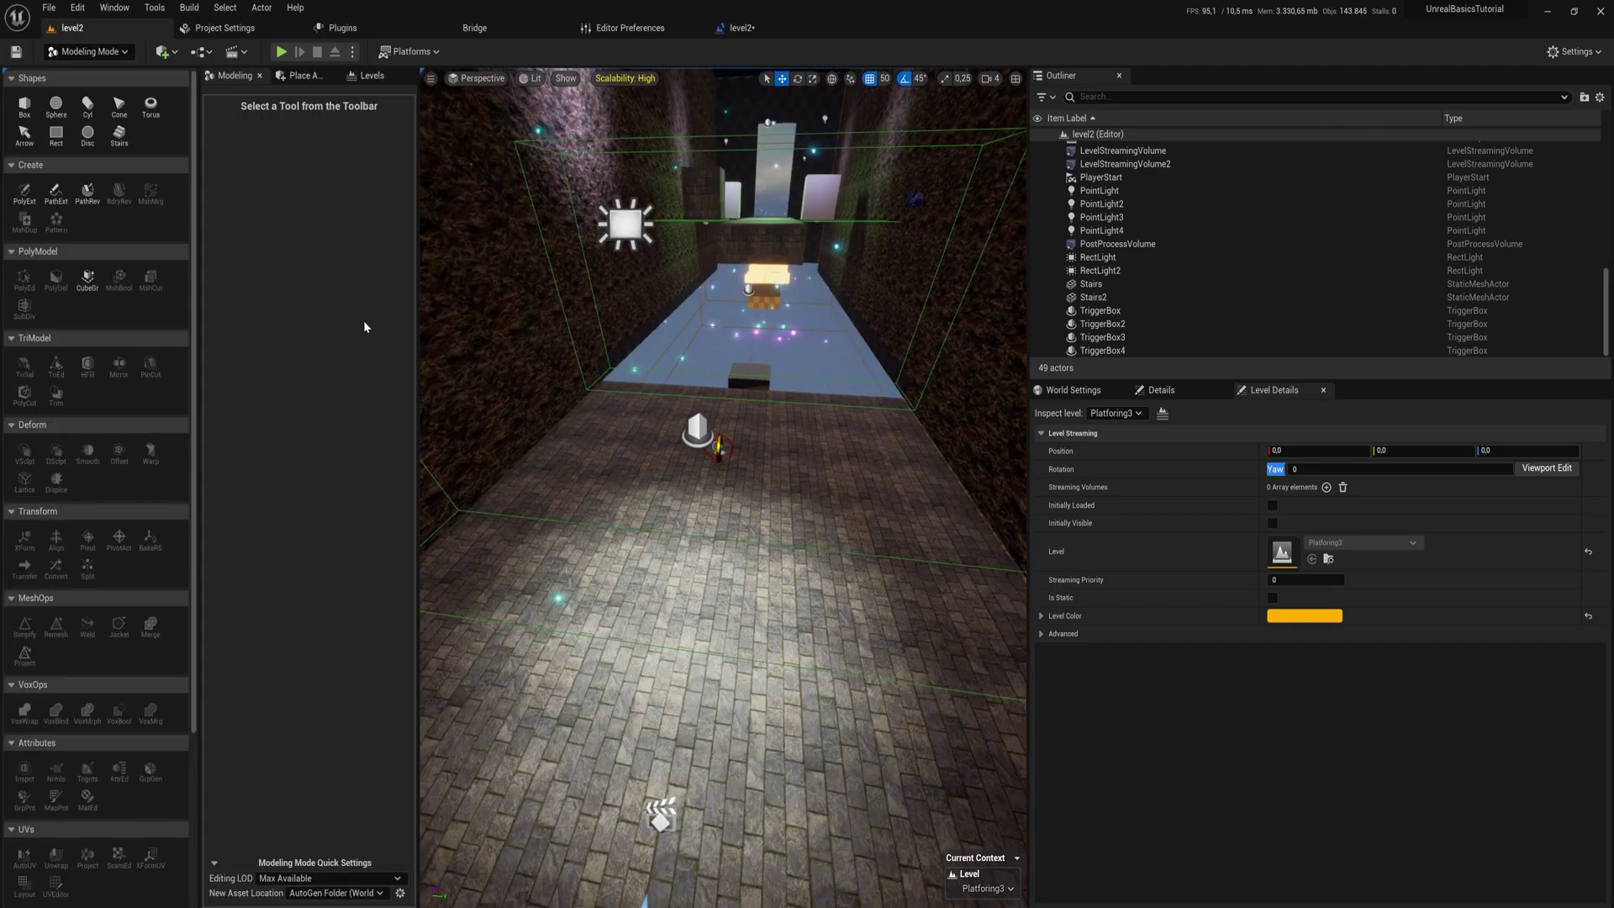
pyautogui.click(24, 105)
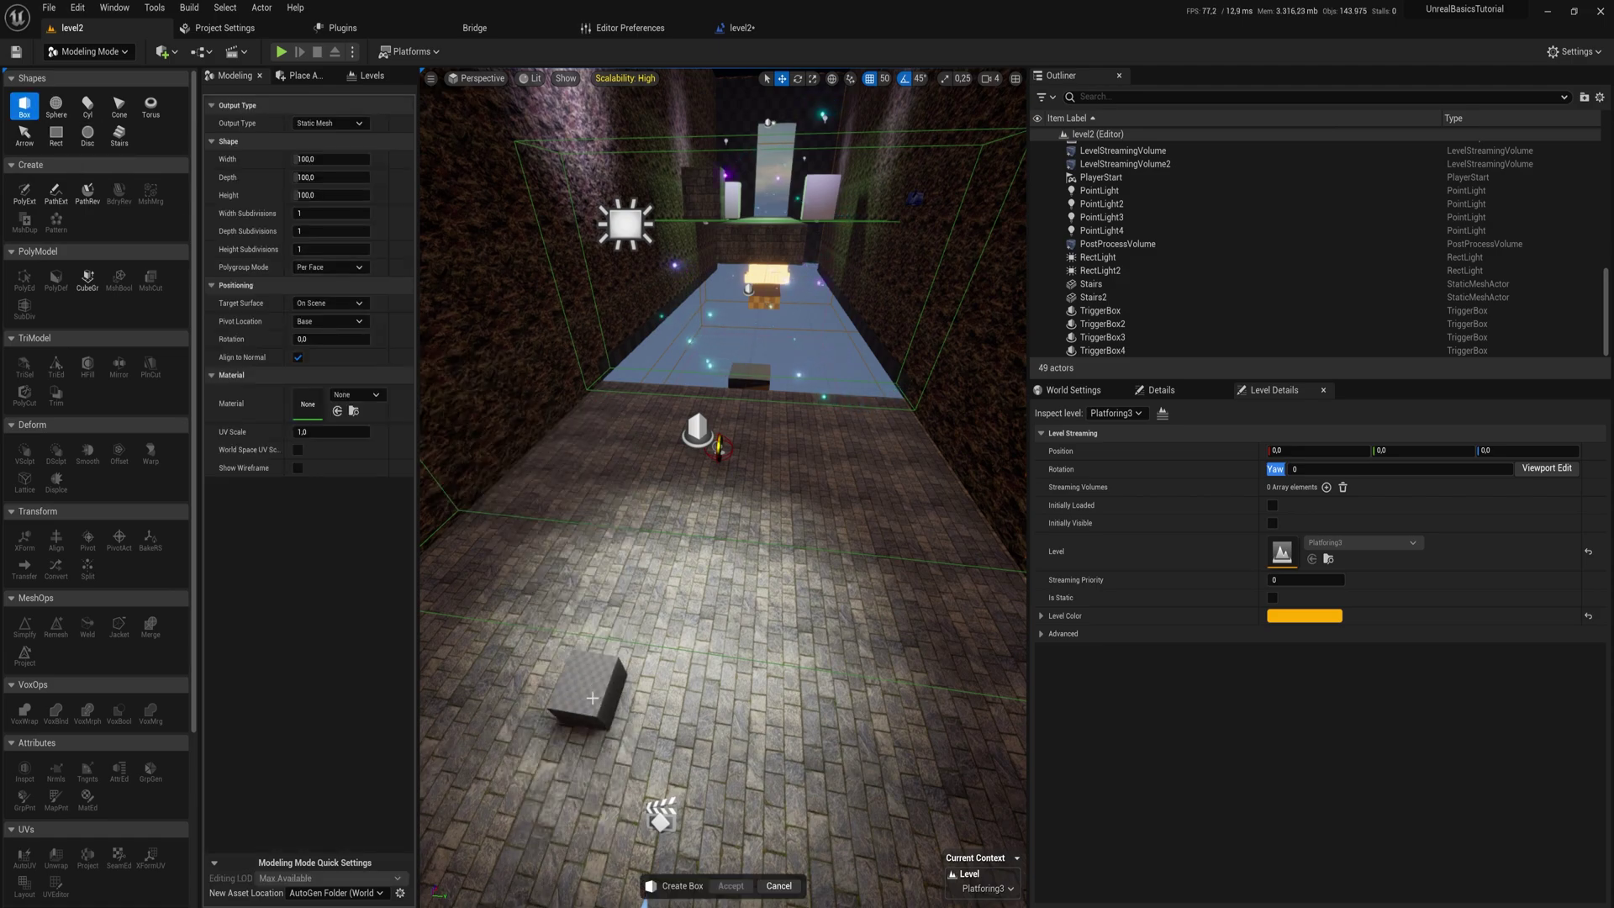
pyautogui.click(576, 660)
pyautogui.click(119, 105)
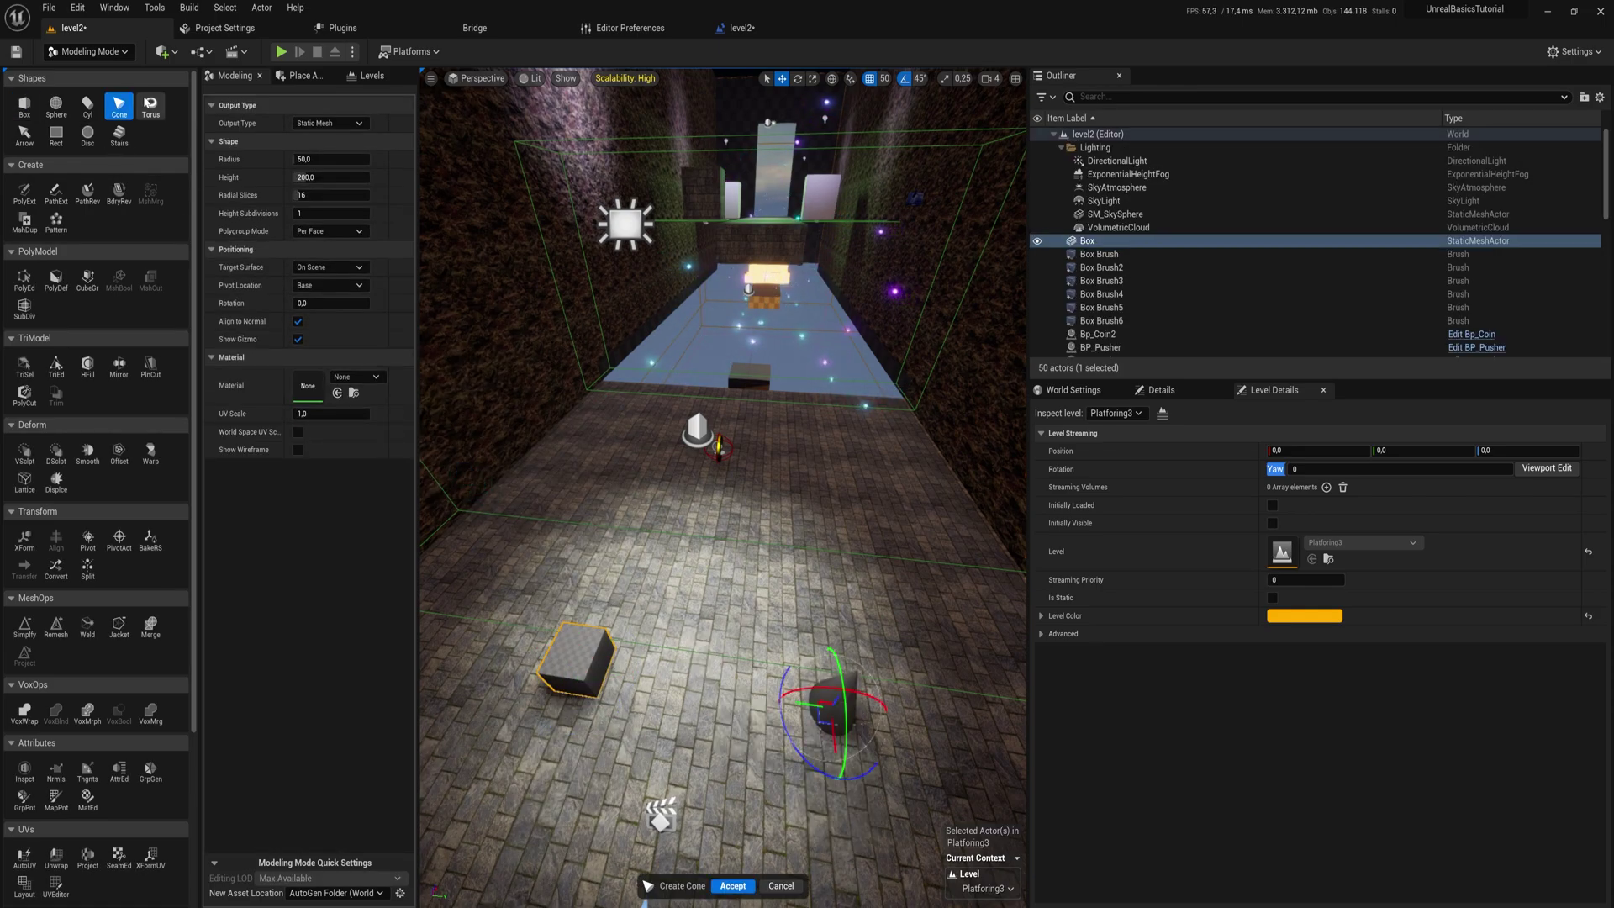
pyautogui.click(151, 105)
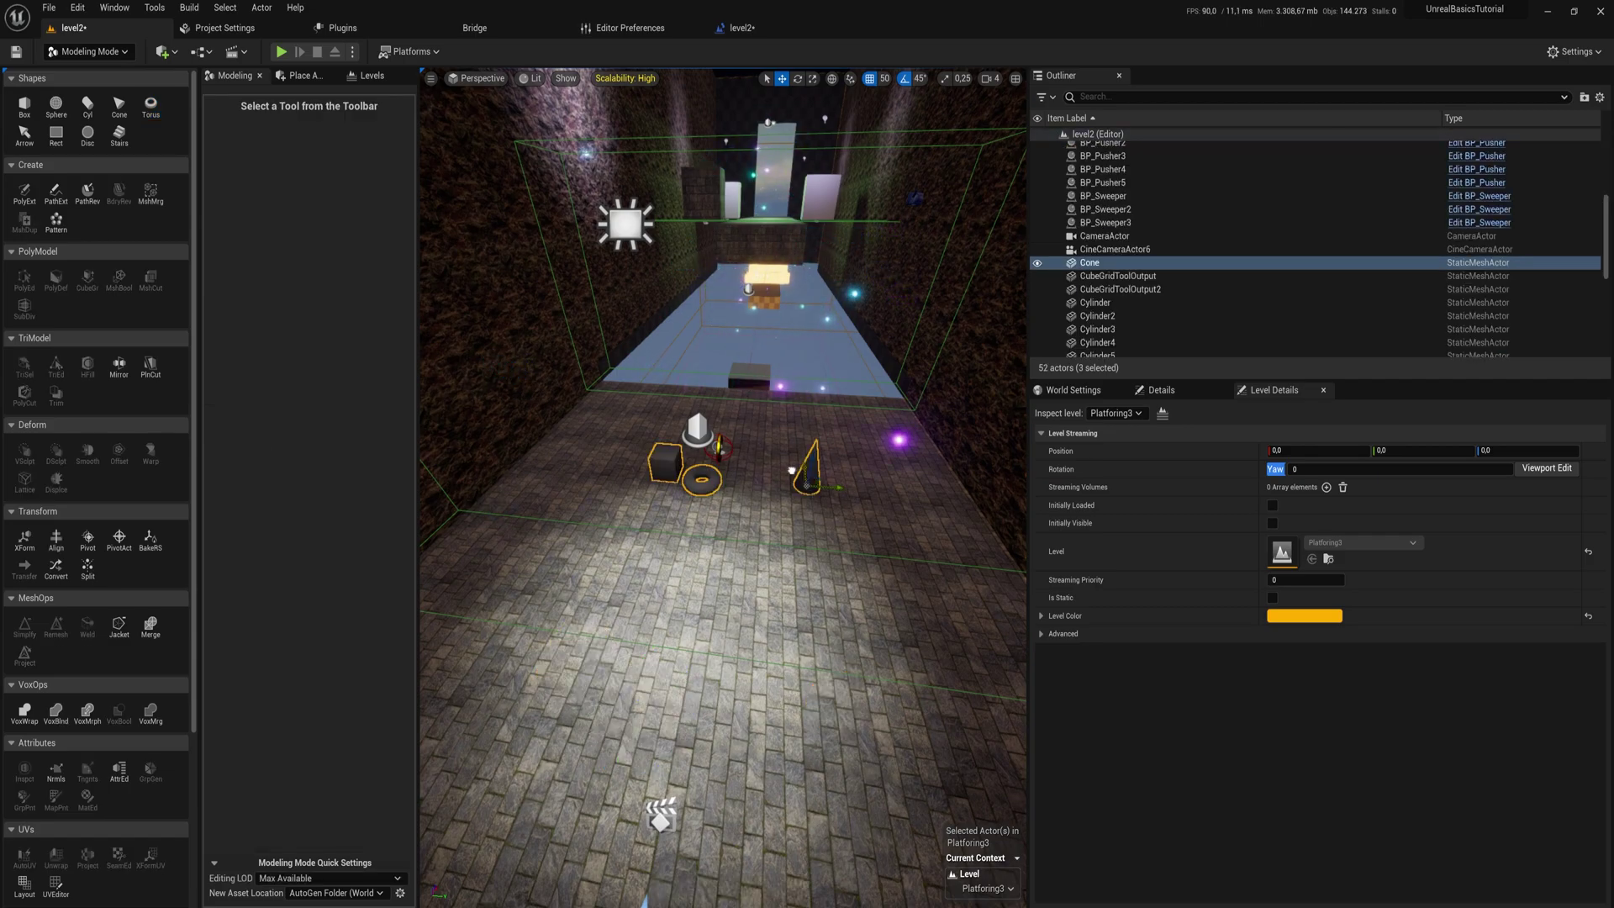
# - Search the placeable actors for "trigg"
pyautogui.moveTo(791, 471); pyautogui.dragTo(516, 439, button='right')
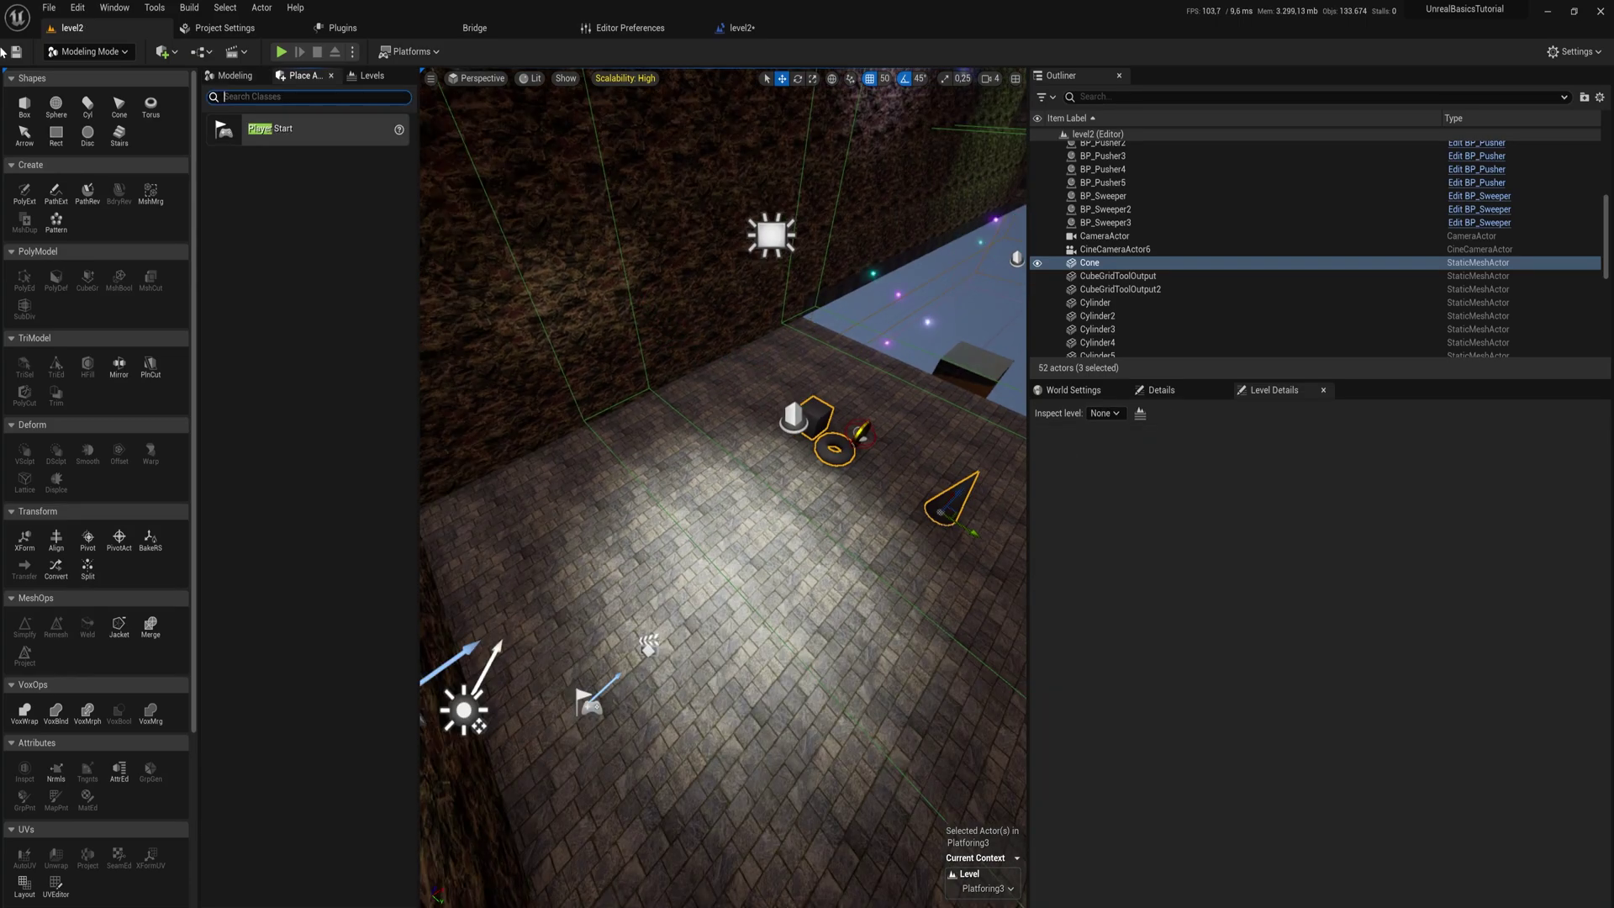
pyautogui.click(214, 97)
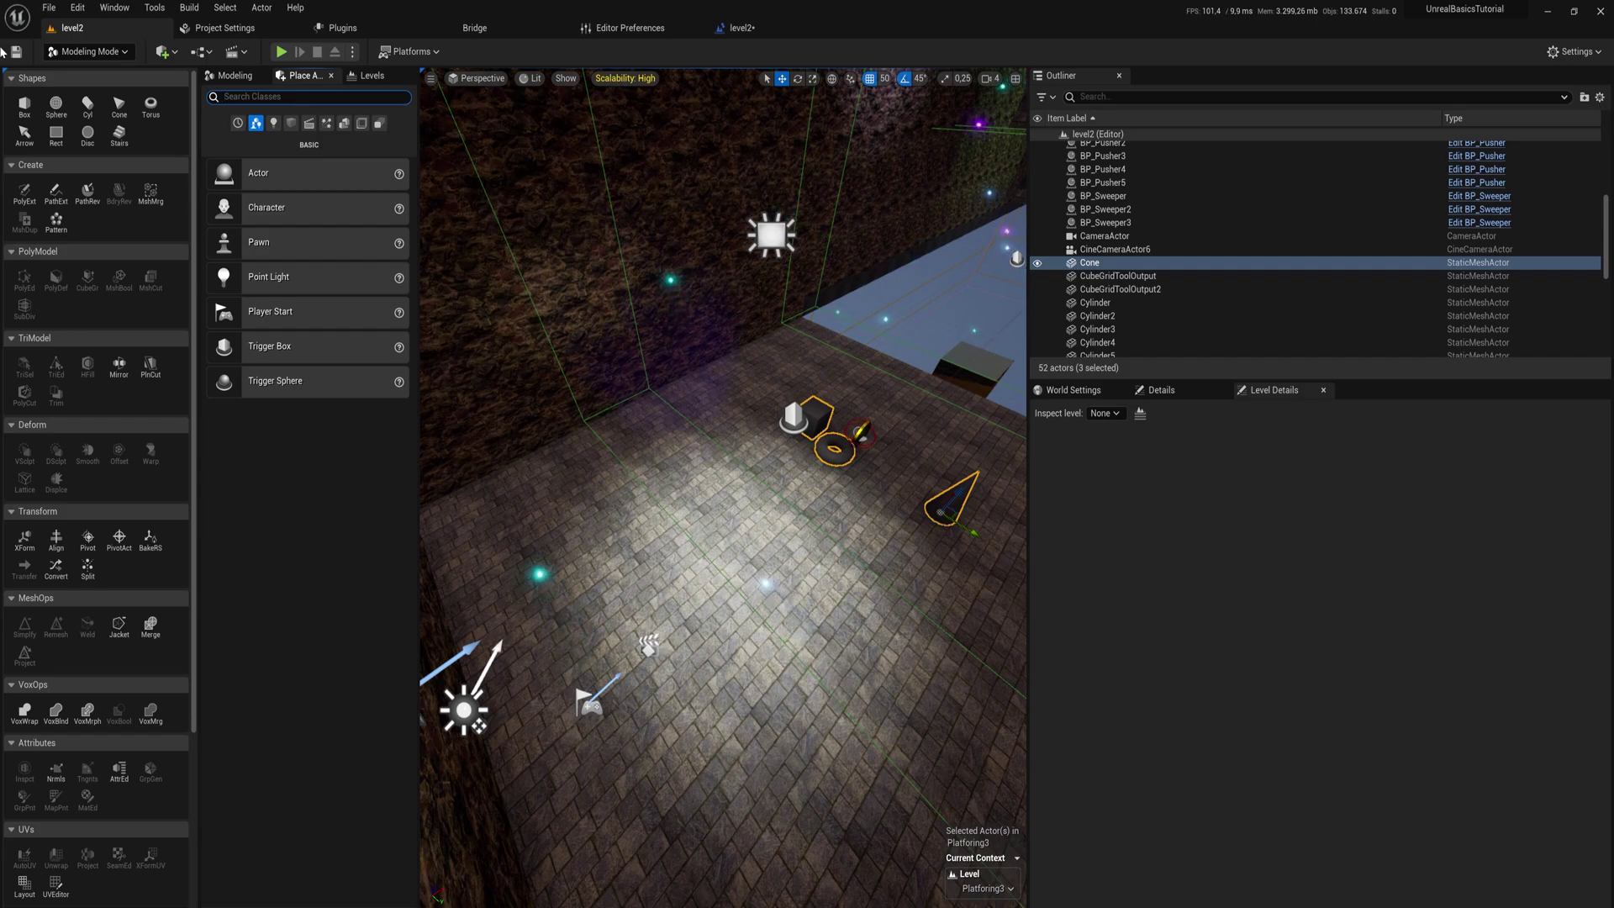
pyautogui.write('t')
pyautogui.write('rigg')
# - Make the Persistent Level current and place a Trigger Box on the floor near the side wall there instead of in Platforing3
pyautogui.moveTo(281, 129); pyautogui.dragTo(538, 503)
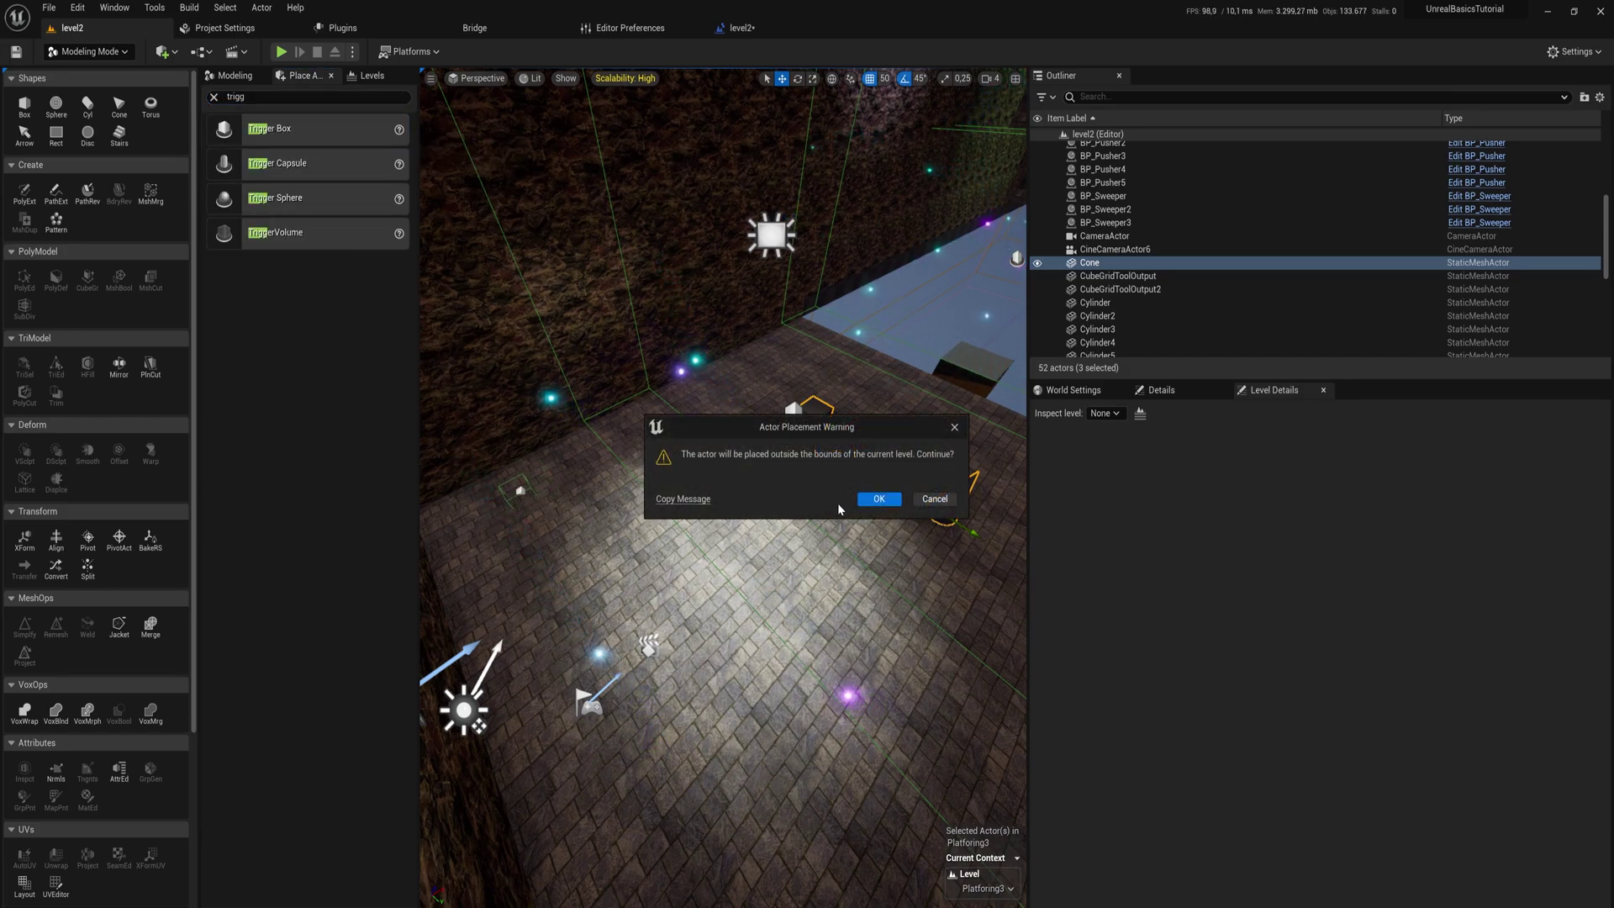
pyautogui.click(934, 499)
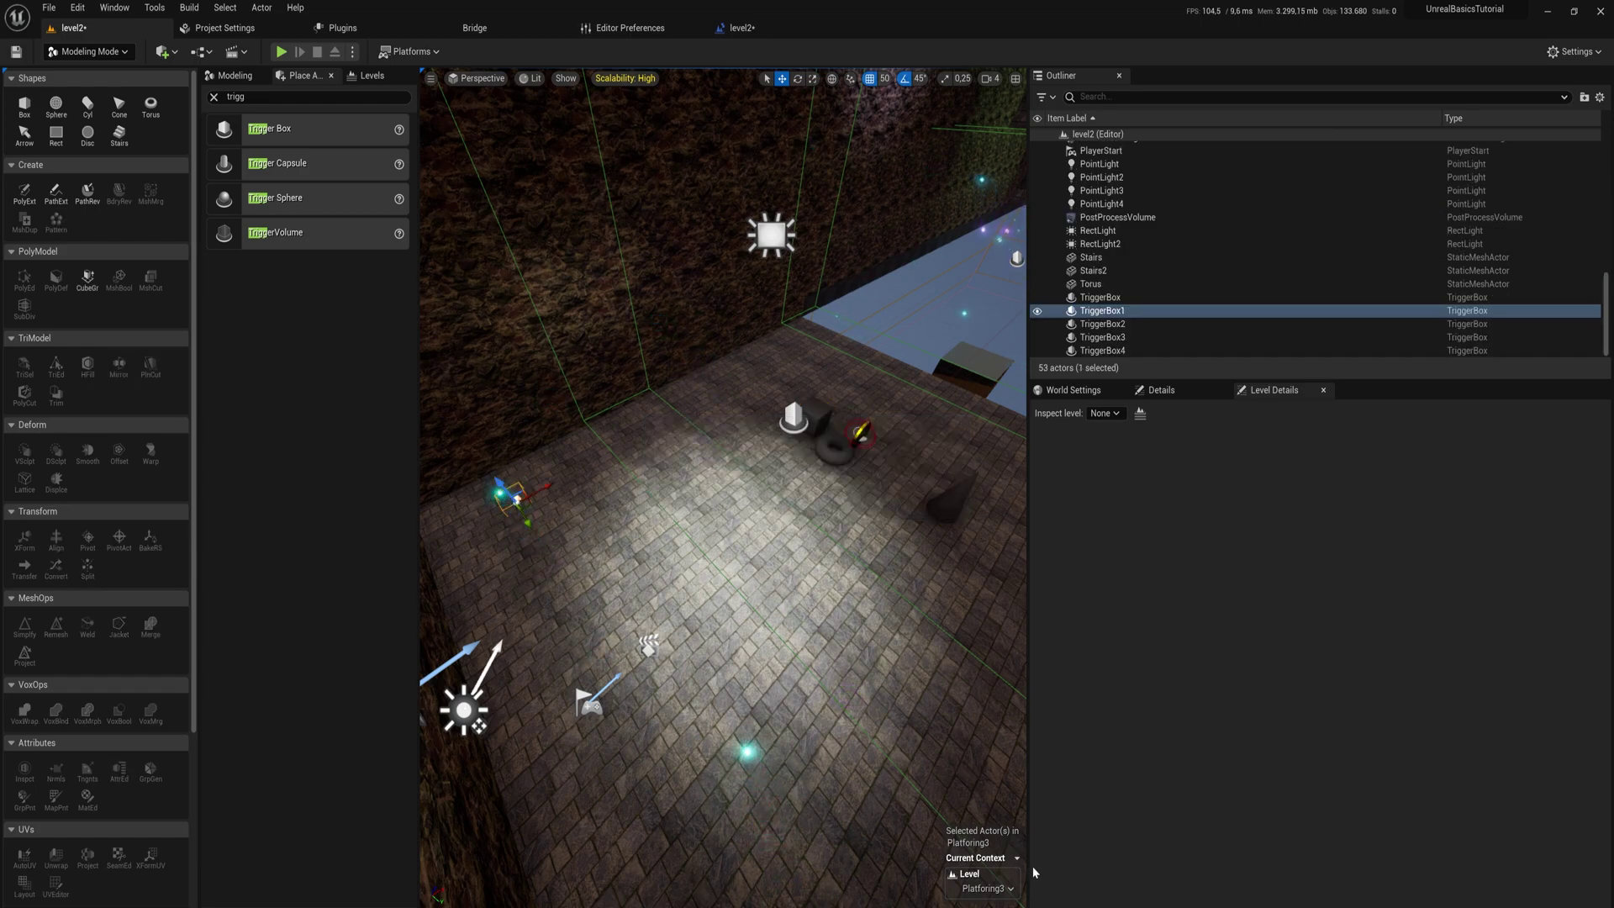
pyautogui.click(988, 888)
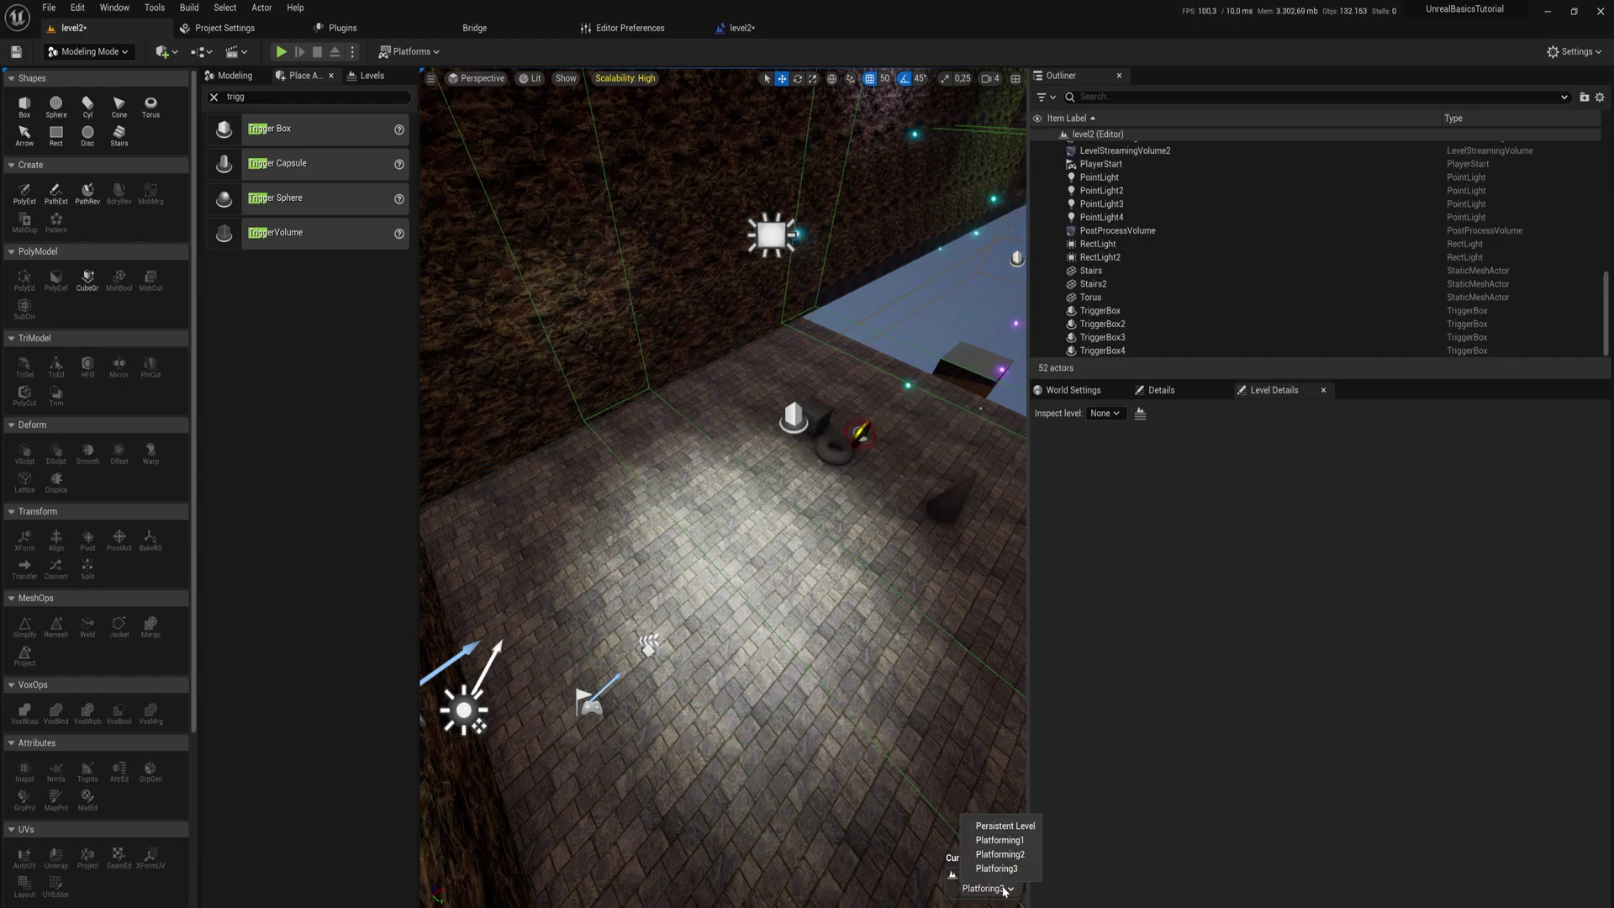
pyautogui.click(1001, 826)
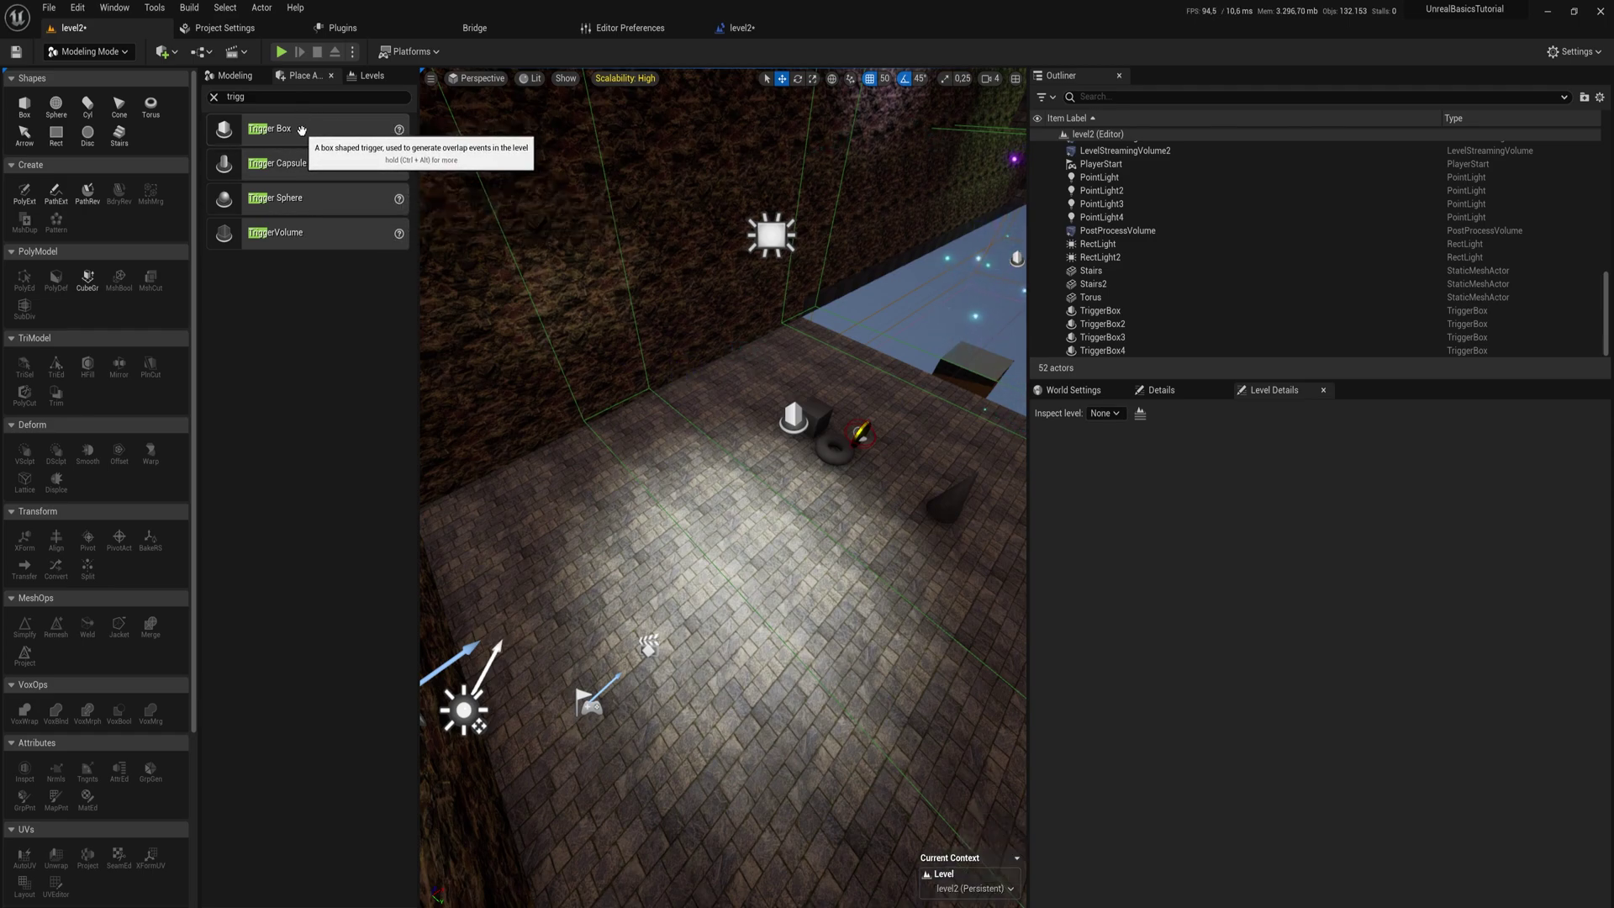
pyautogui.moveTo(302, 130); pyautogui.dragTo(517, 492)
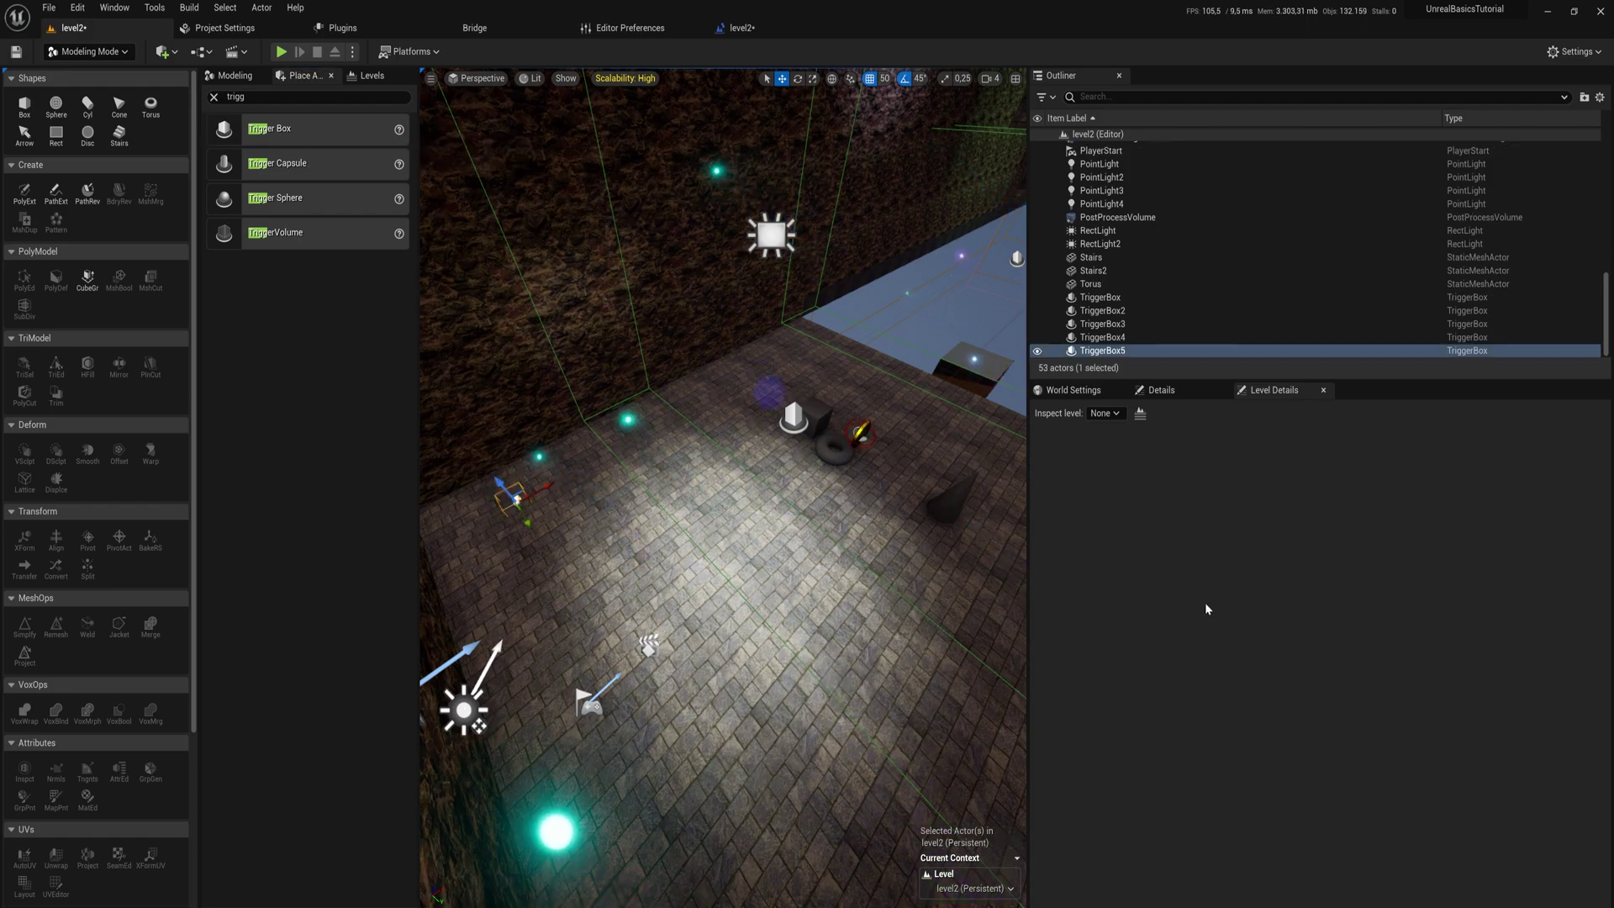
# - Resize the trigger box's extent to about 406 by 40 by 129 and move it against the side wall at Y -750
pyautogui.click(1161, 390)
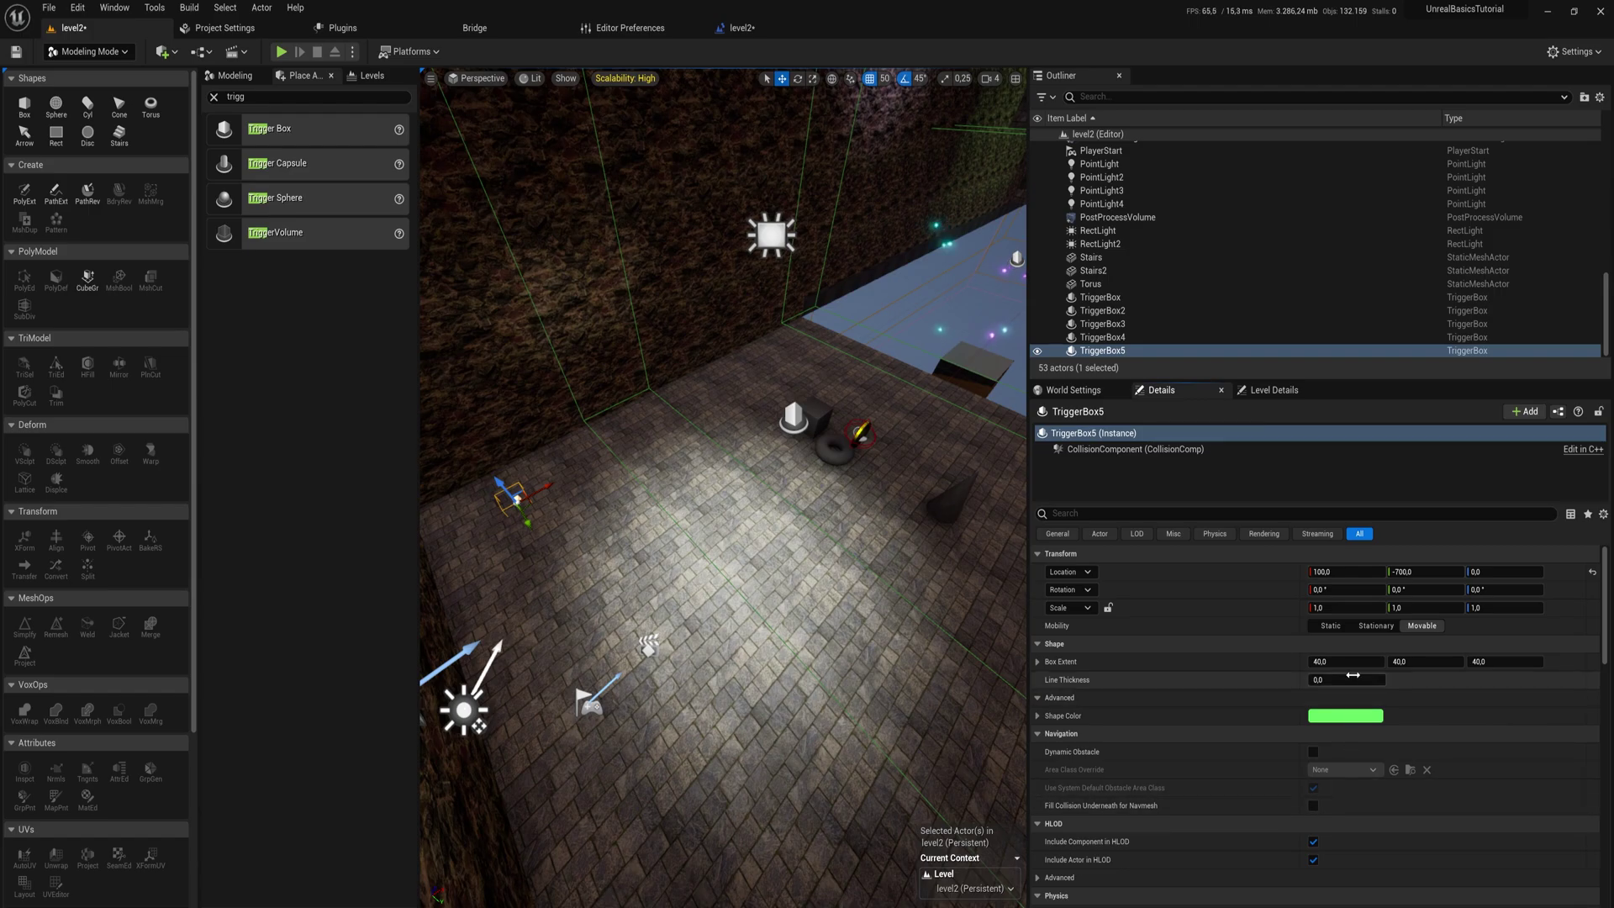
pyautogui.moveTo(1346, 662); pyautogui.dragTo(1543, 662)
pyautogui.moveTo(527, 522); pyautogui.dragTo(520, 511)
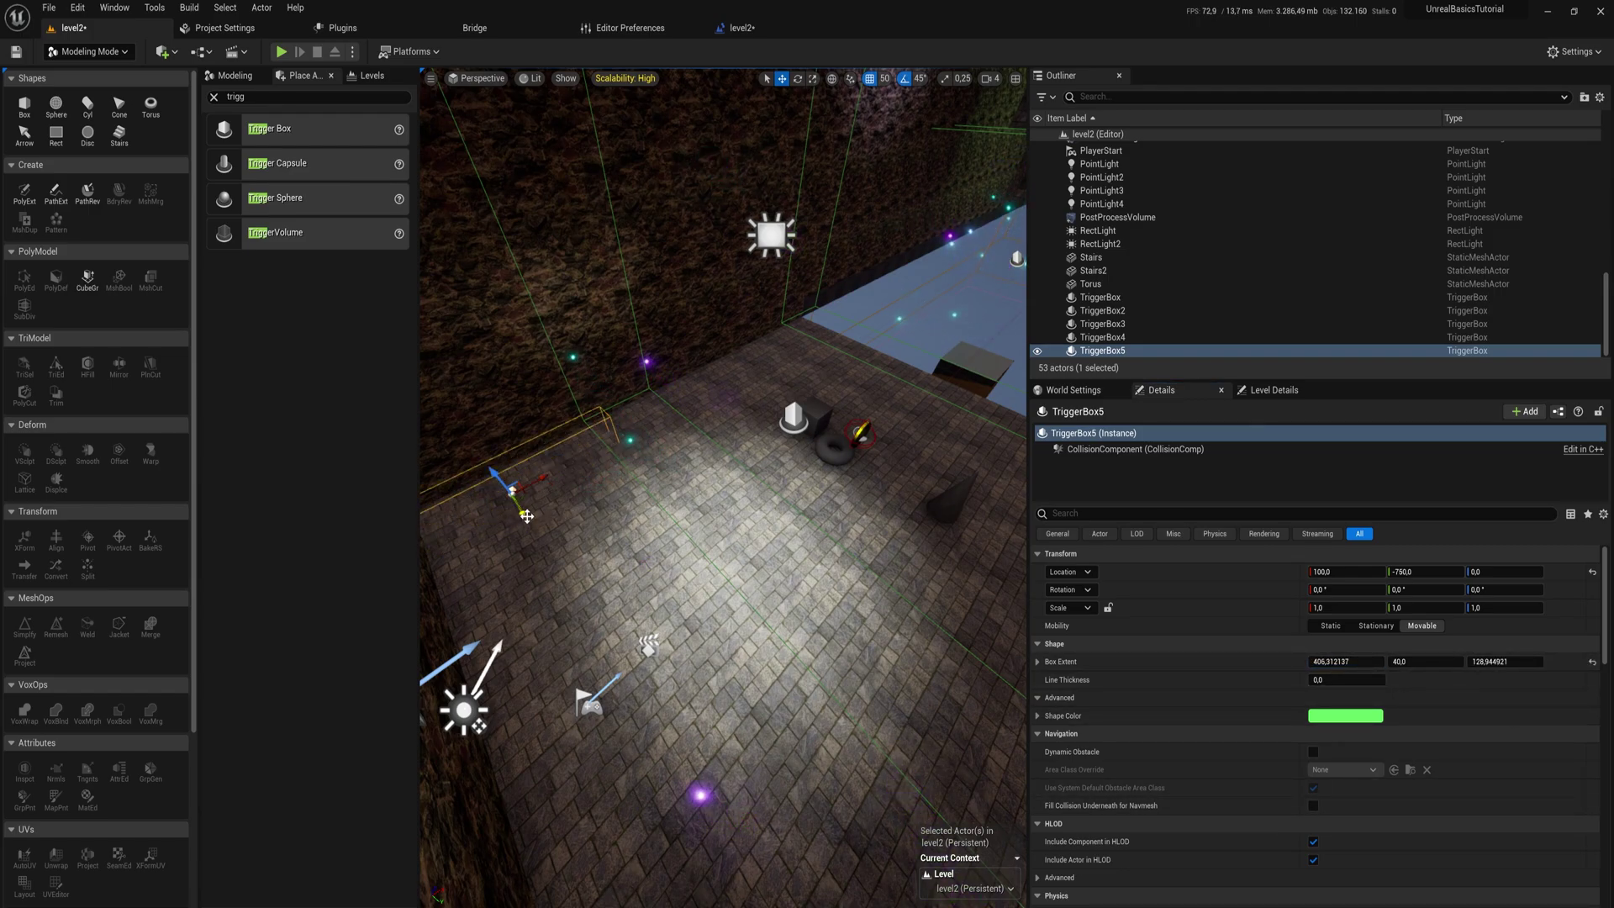
# - Duplicate the trigger box across the floor to the opposite side wall, and return to the original box
pyautogui.moveTo(520, 510); pyautogui.dragTo(681, 505, button='right')
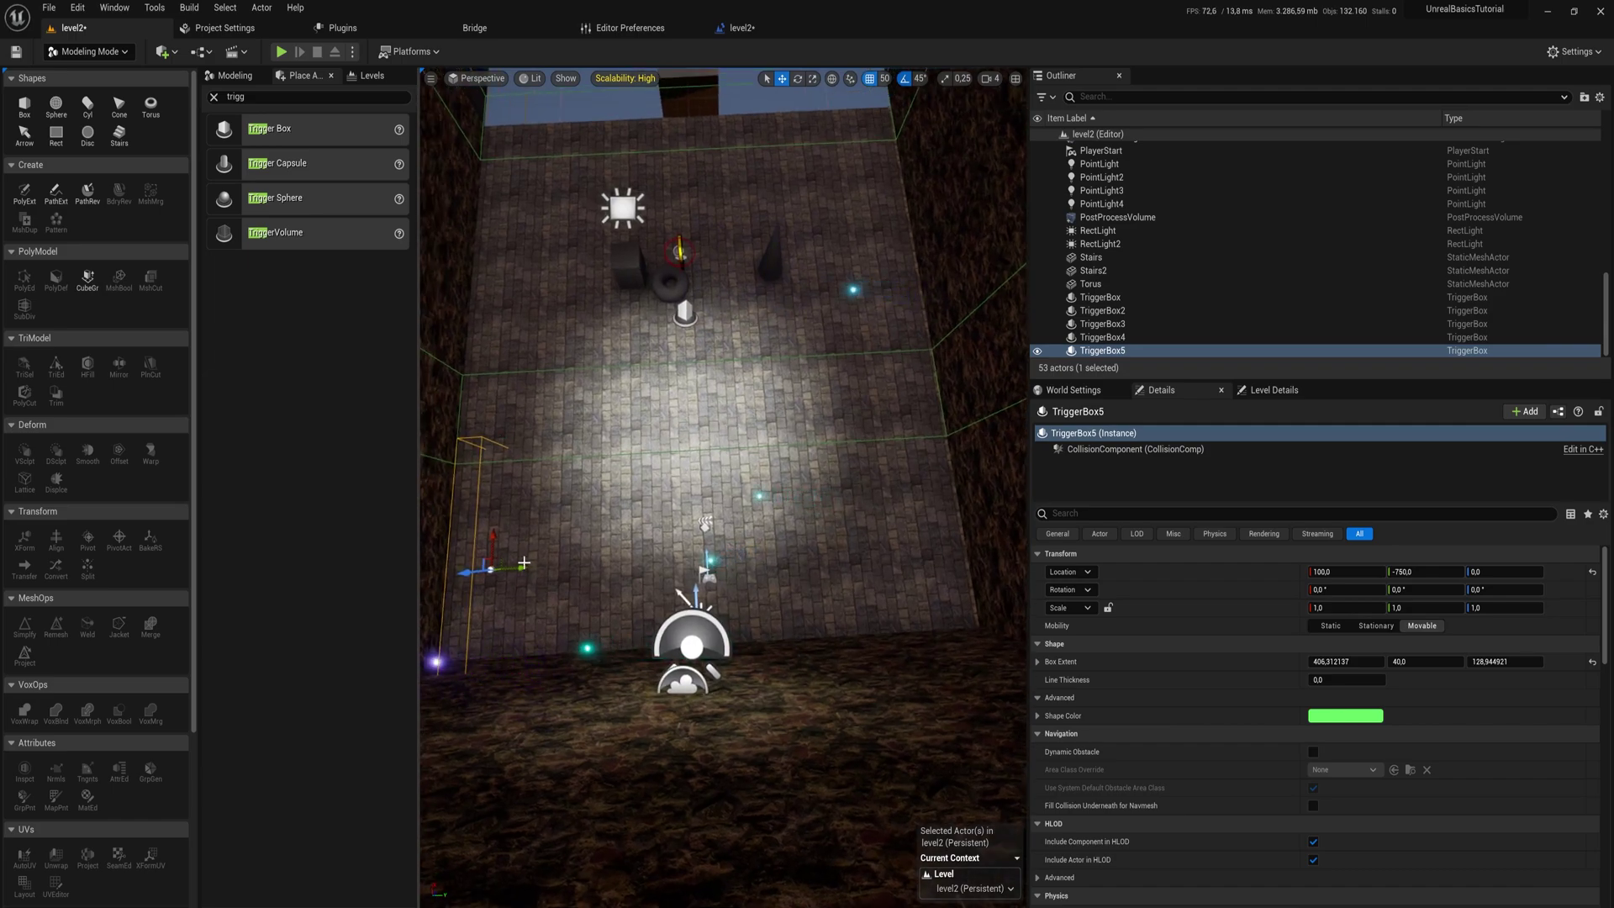
pyautogui.keyDown('alt'); pyautogui.moveTo(509, 568); pyautogui.dragTo(961, 570); pyautogui.keyUp('alt')
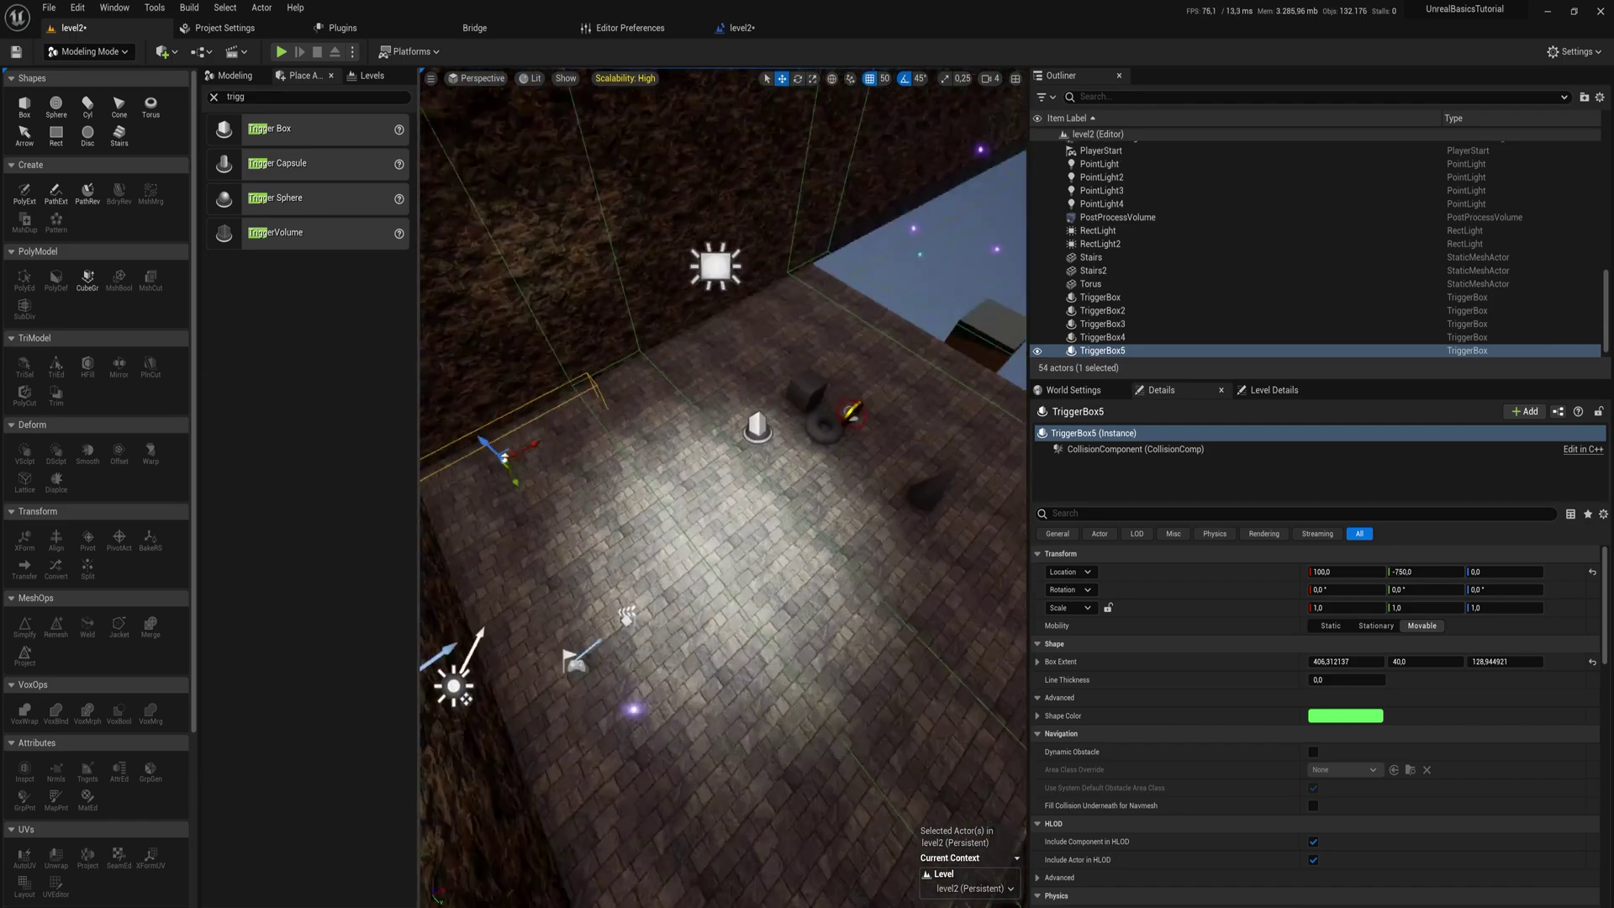
pyautogui.moveTo(589, 177); pyautogui.dragTo(537, 150, button='right')
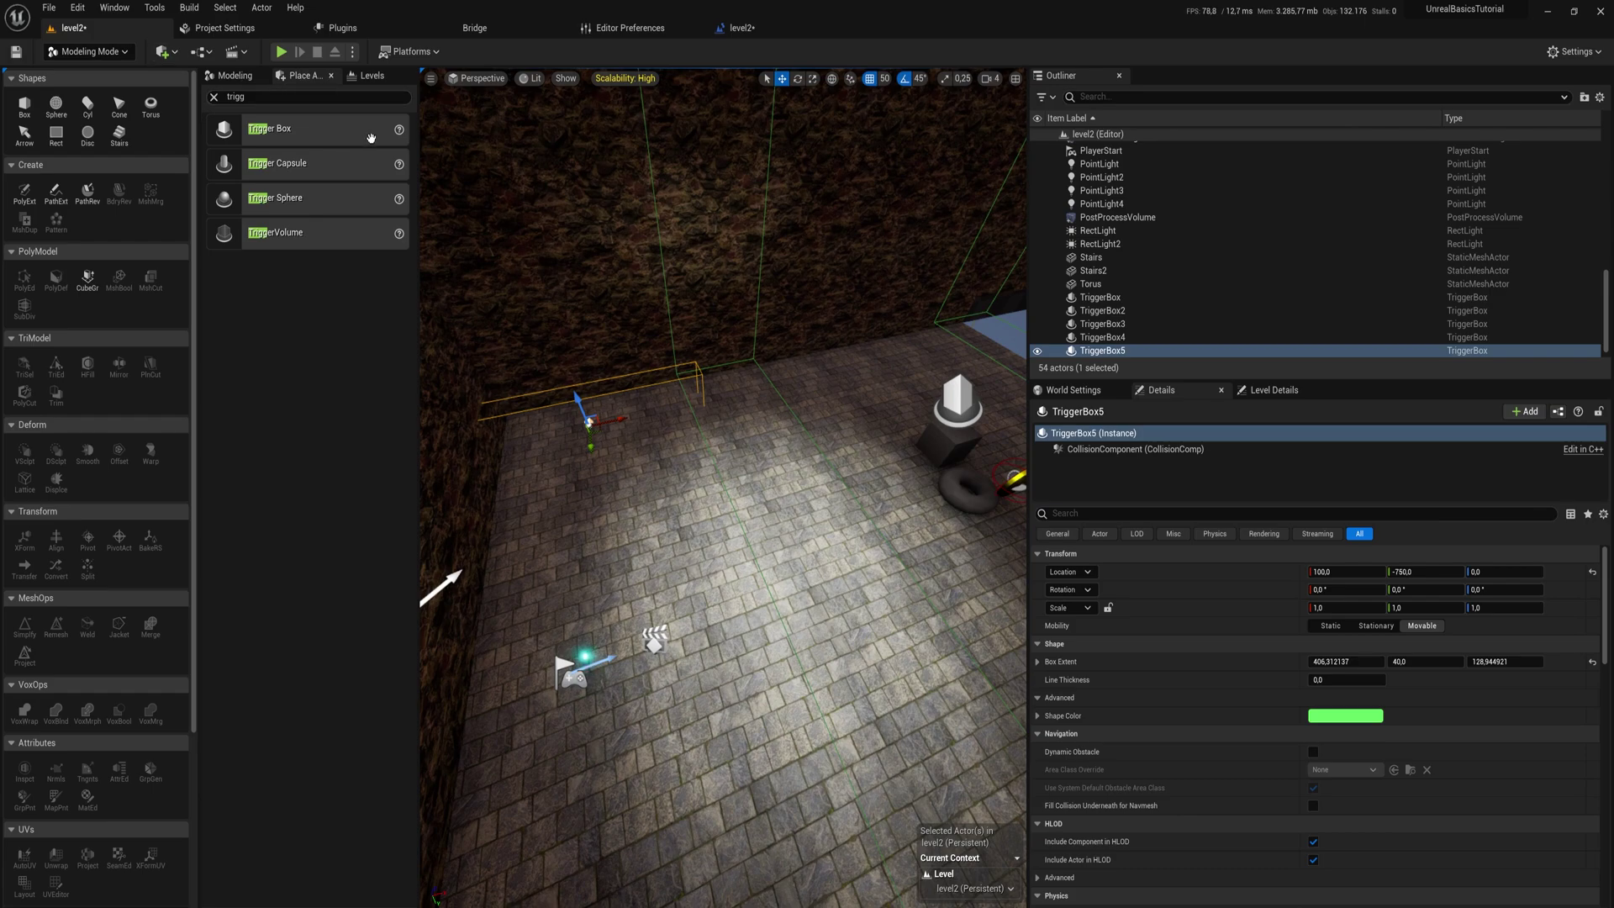
# - Add an On Actor Begin Overlap event for the selected TriggerBox5 below the existing nodes in the level blueprint
pyautogui.click(740, 28)
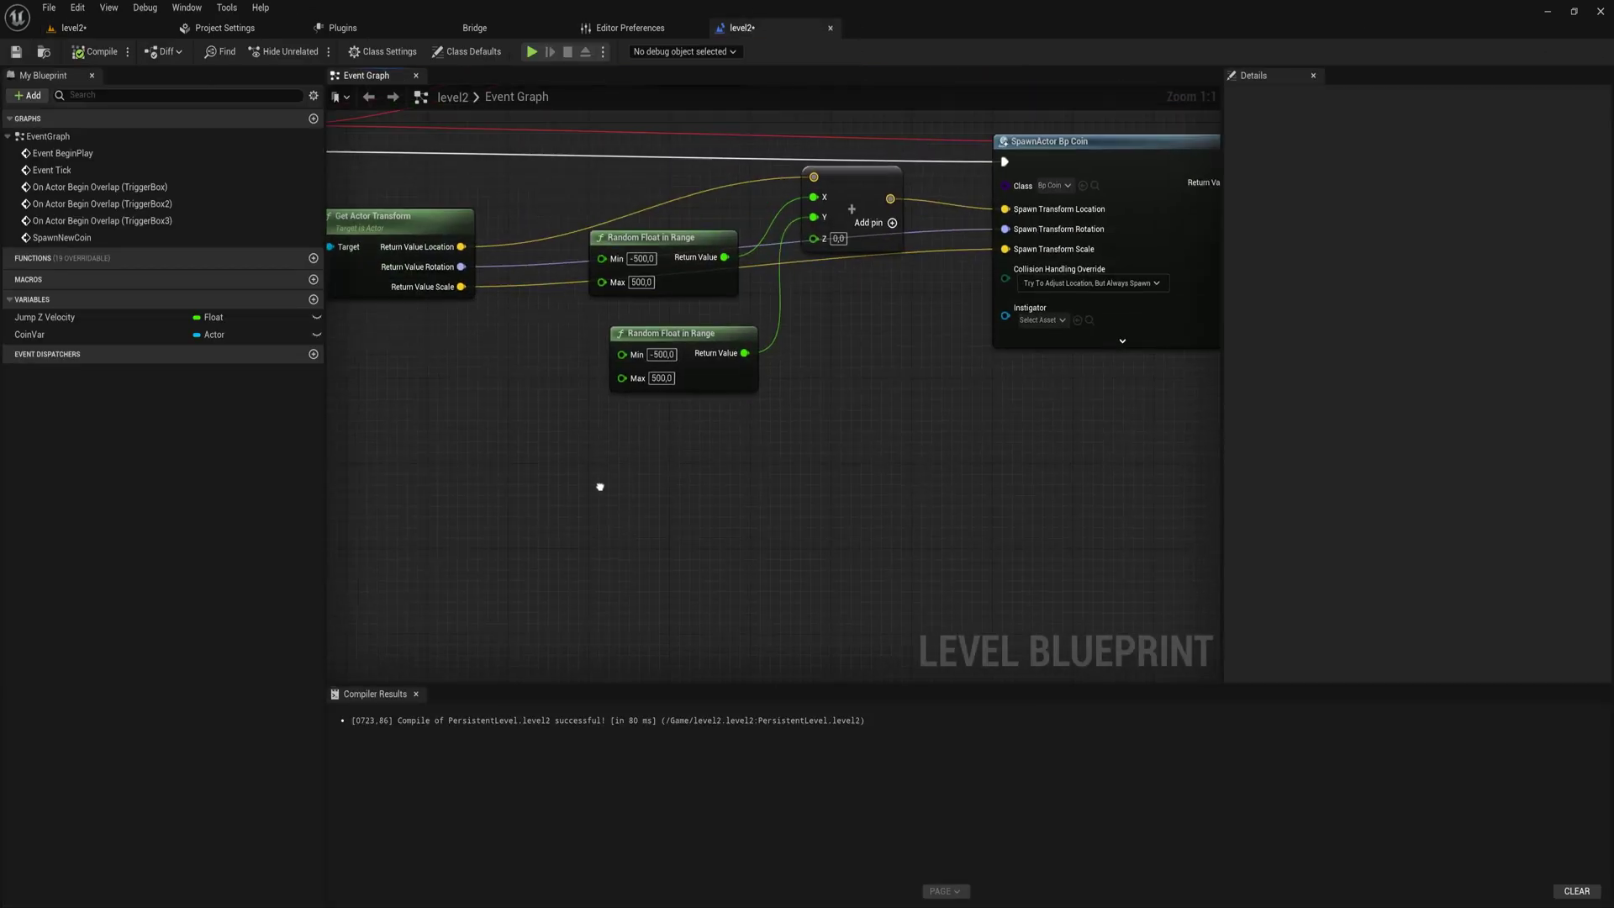
pyautogui.moveTo(535, 514); pyautogui.dragTo(619, 402, button='right')
pyautogui.rightClick(610, 401)
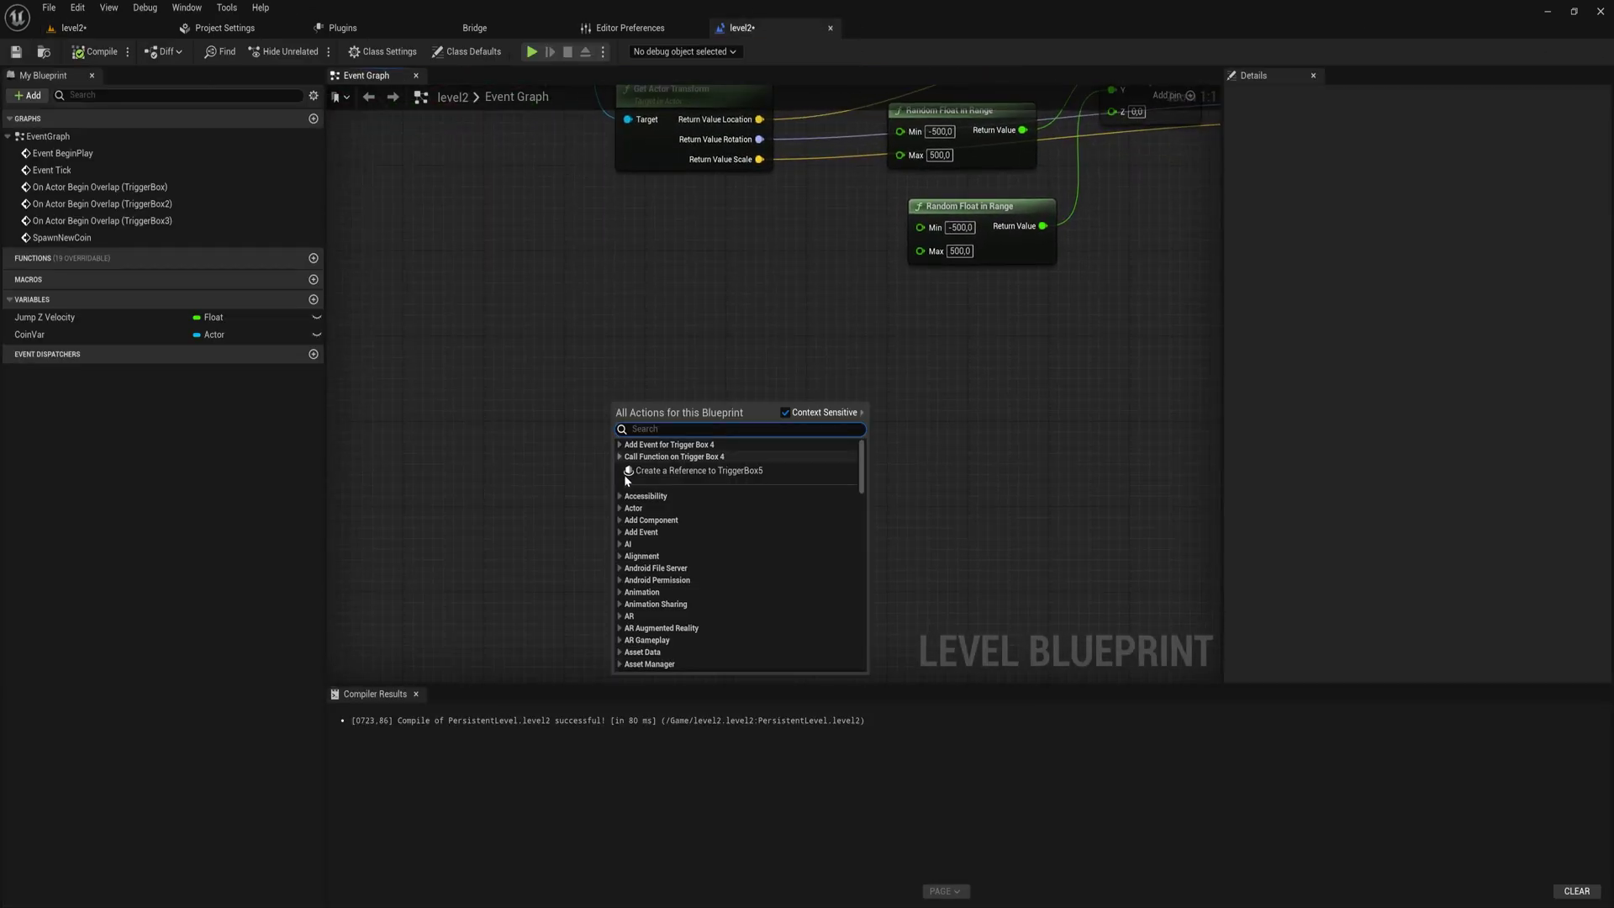
pyautogui.click(619, 457)
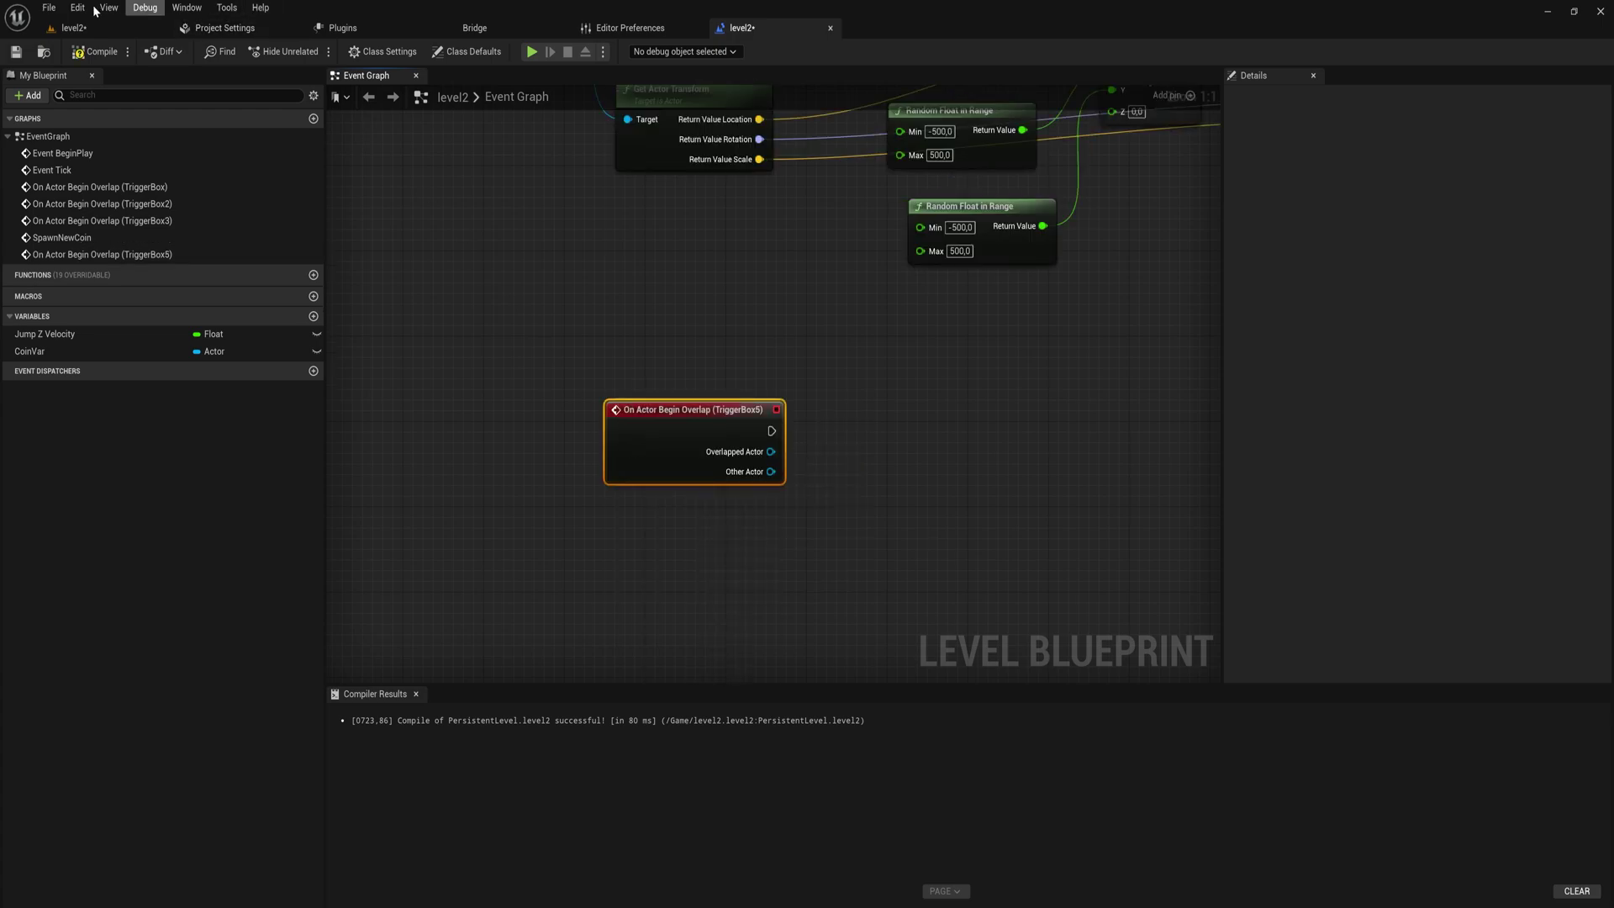
# - Select the duplicated trigger box by the opposite wall and add its On Actor Begin Overlap event to the level blueprint
pyautogui.click(74, 28)
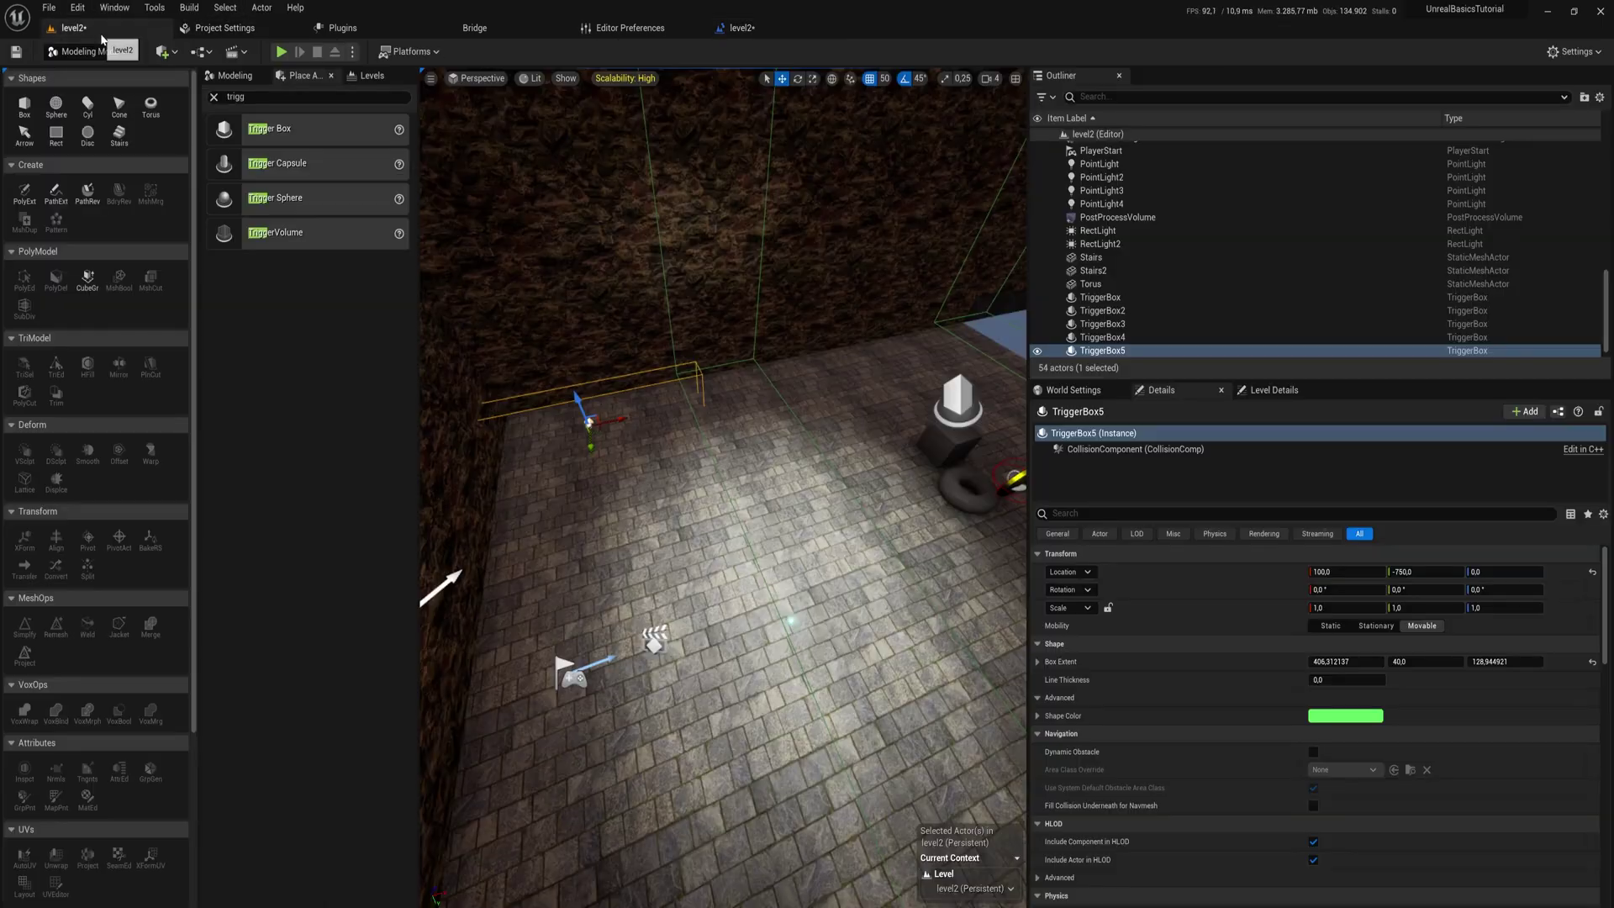
pyautogui.click(943, 490)
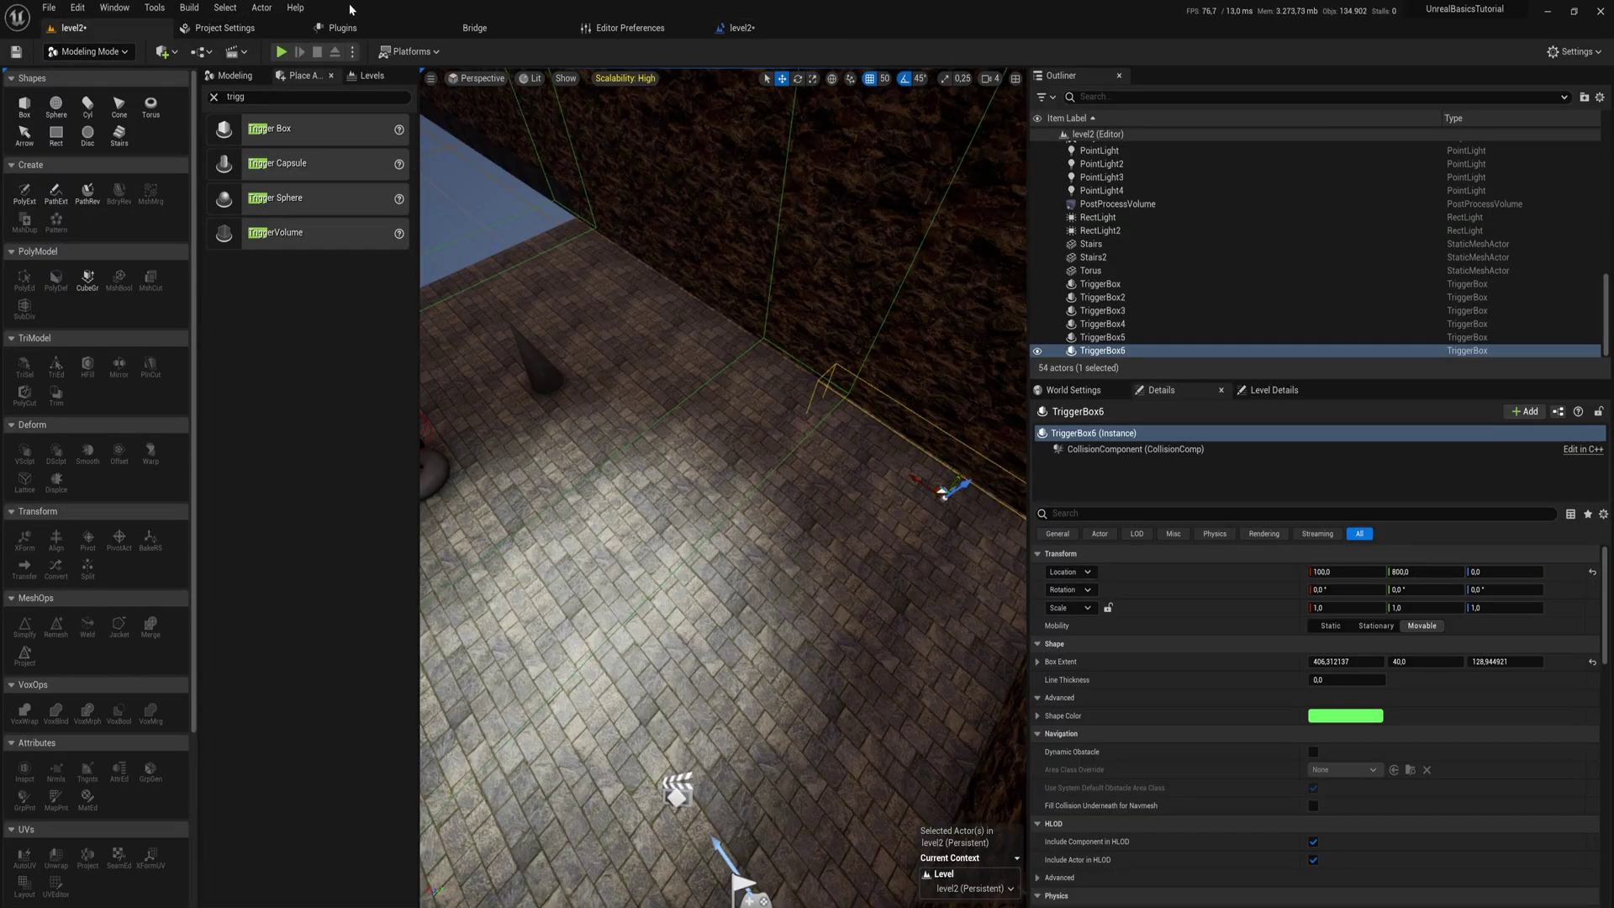
pyautogui.click(741, 27)
# - Add a Cast To BP_ThirdPersonCharacter node from the TriggerBox5 event's Other Actor output
pyautogui.moveTo(704, 447); pyautogui.dragTo(770, 445)
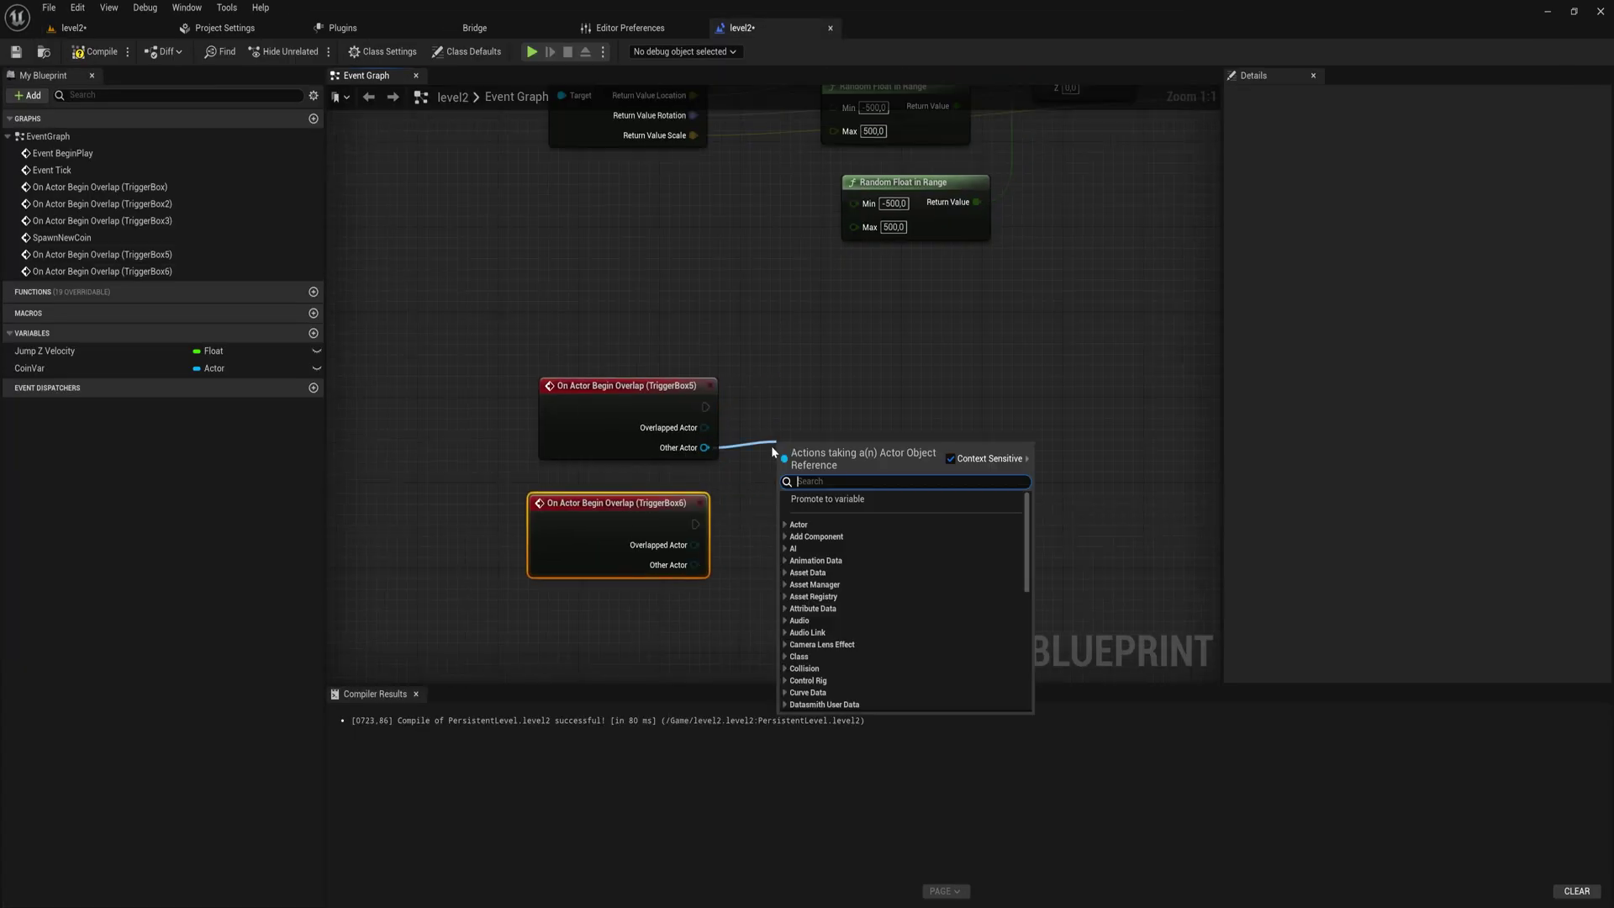
pyautogui.write('e')
pyautogui.press('BackSpace')
pyautogui.write('cast to bp')
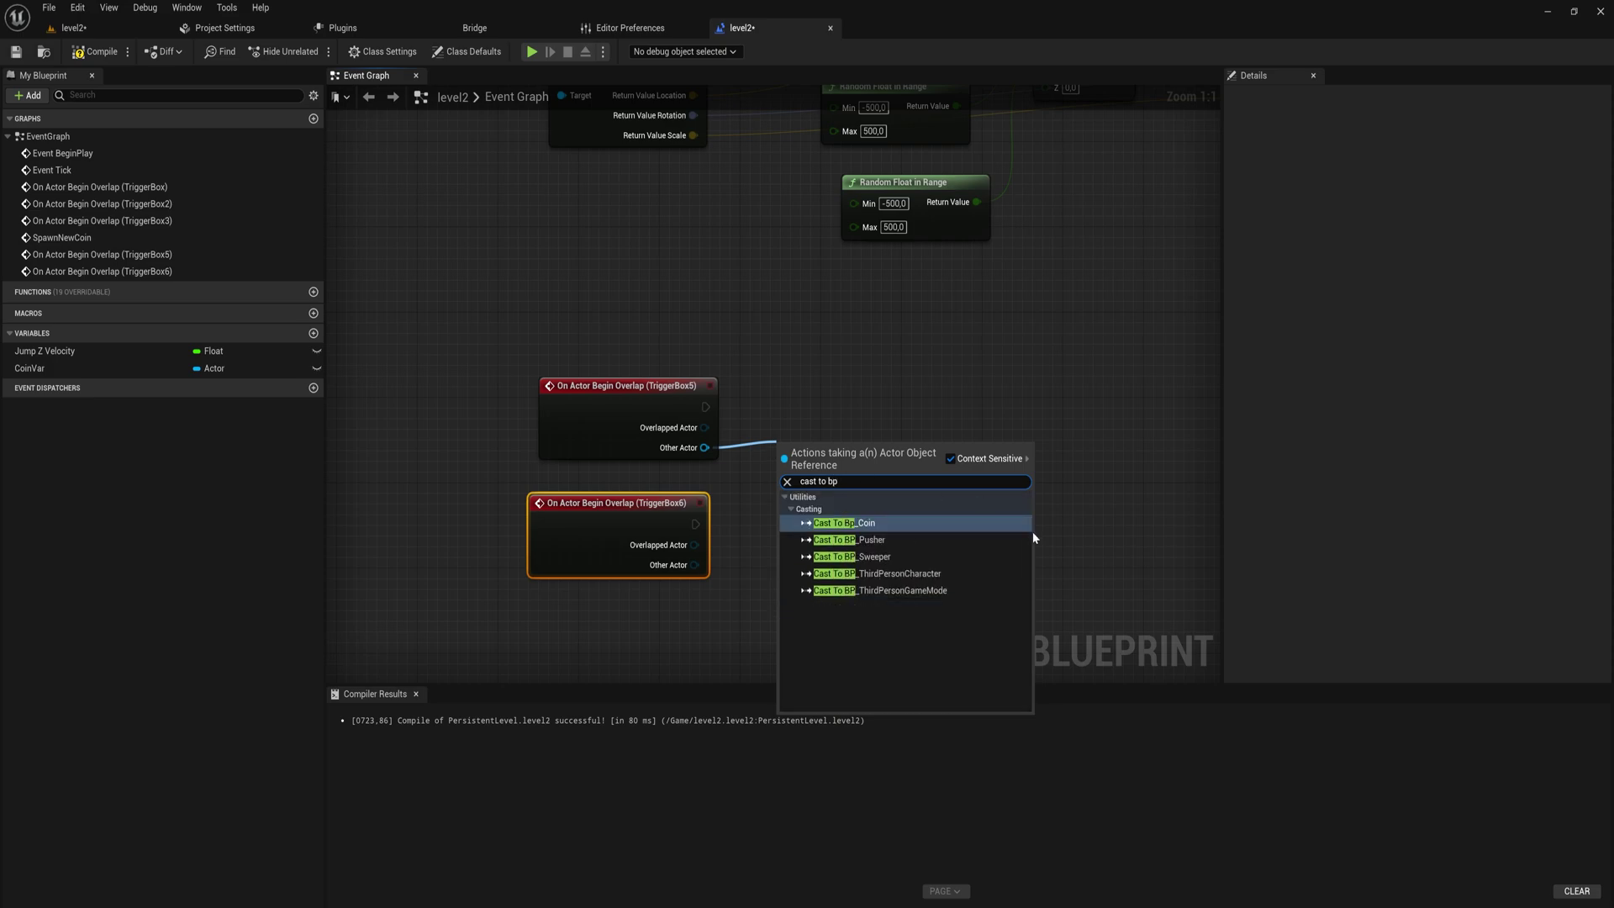
pyautogui.click(970, 573)
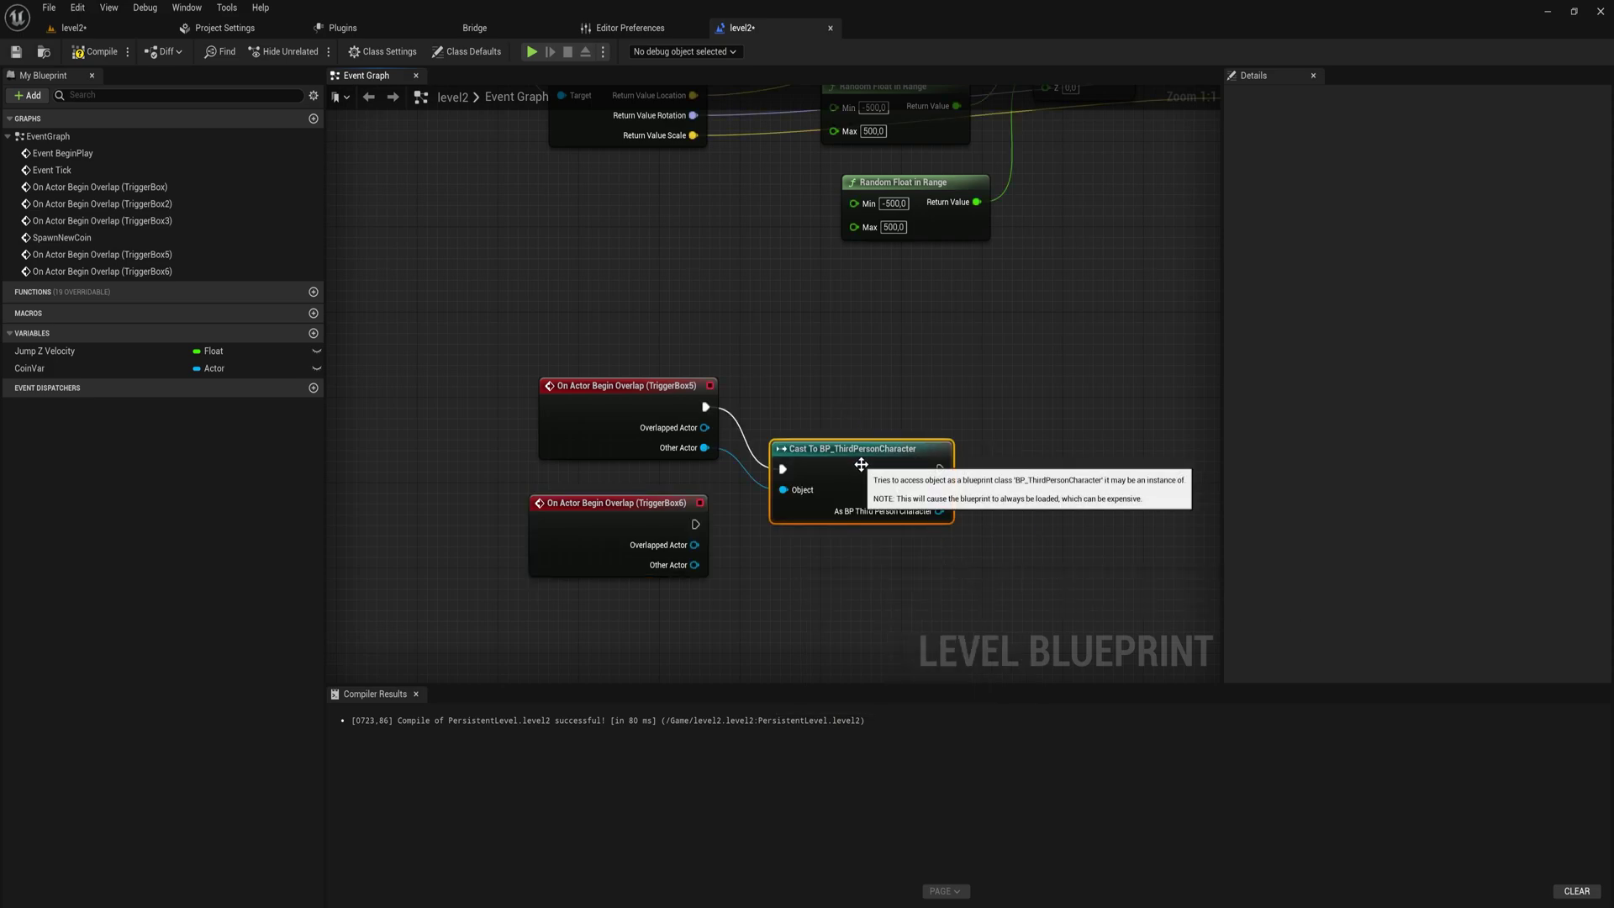
# - Duplicate the character cast node and connect the copy to the TriggerBox6 event's execution and Other Actor outputs
pyautogui.moveTo(840, 448); pyautogui.dragTo(840, 374)
pyautogui.hotkey('ctrl', 'd')
pyautogui.moveTo(813, 553); pyautogui.dragTo(776, 505)
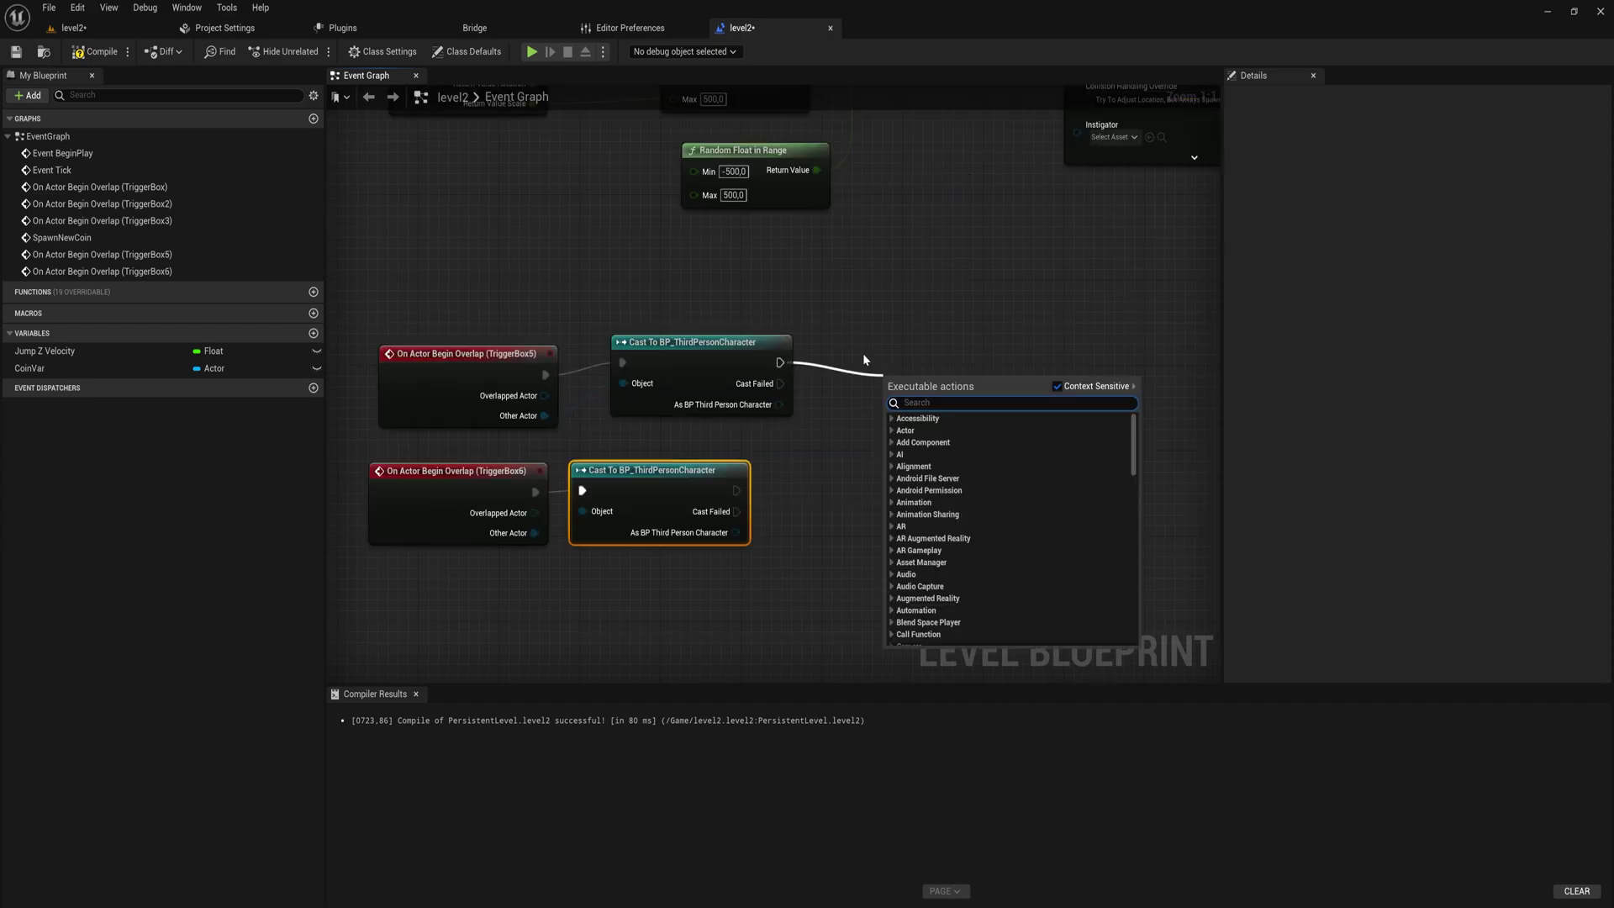
# - Add a Load Stream Level (by Object Reference) node after the first cast, with its Level set to Platforing3
pyautogui.write('load stream')
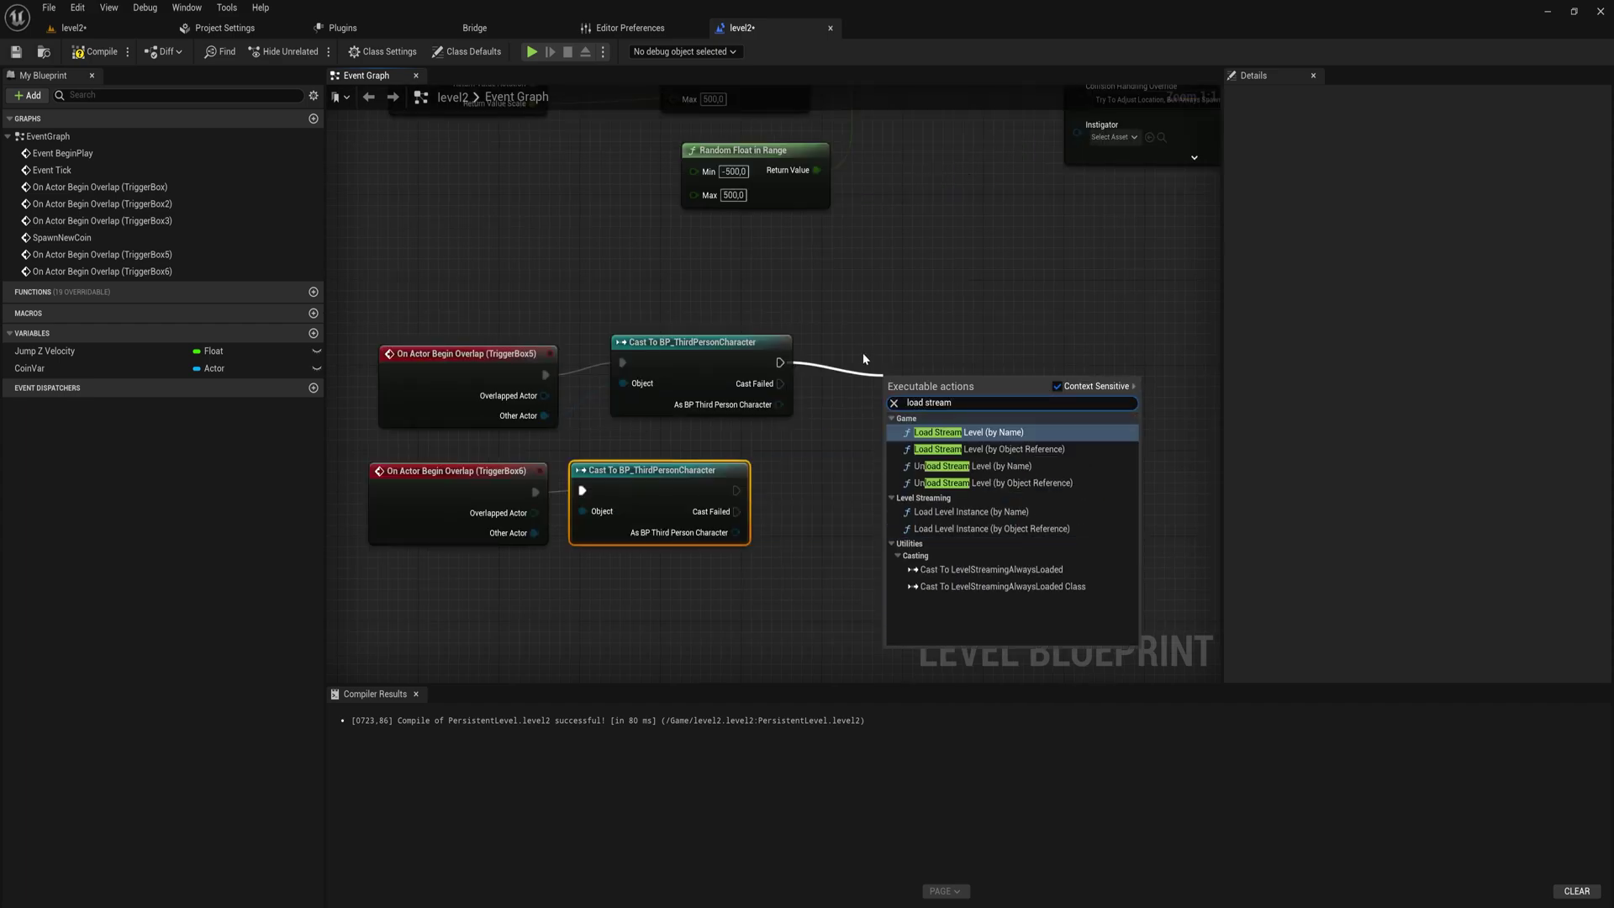
pyautogui.press('Down')
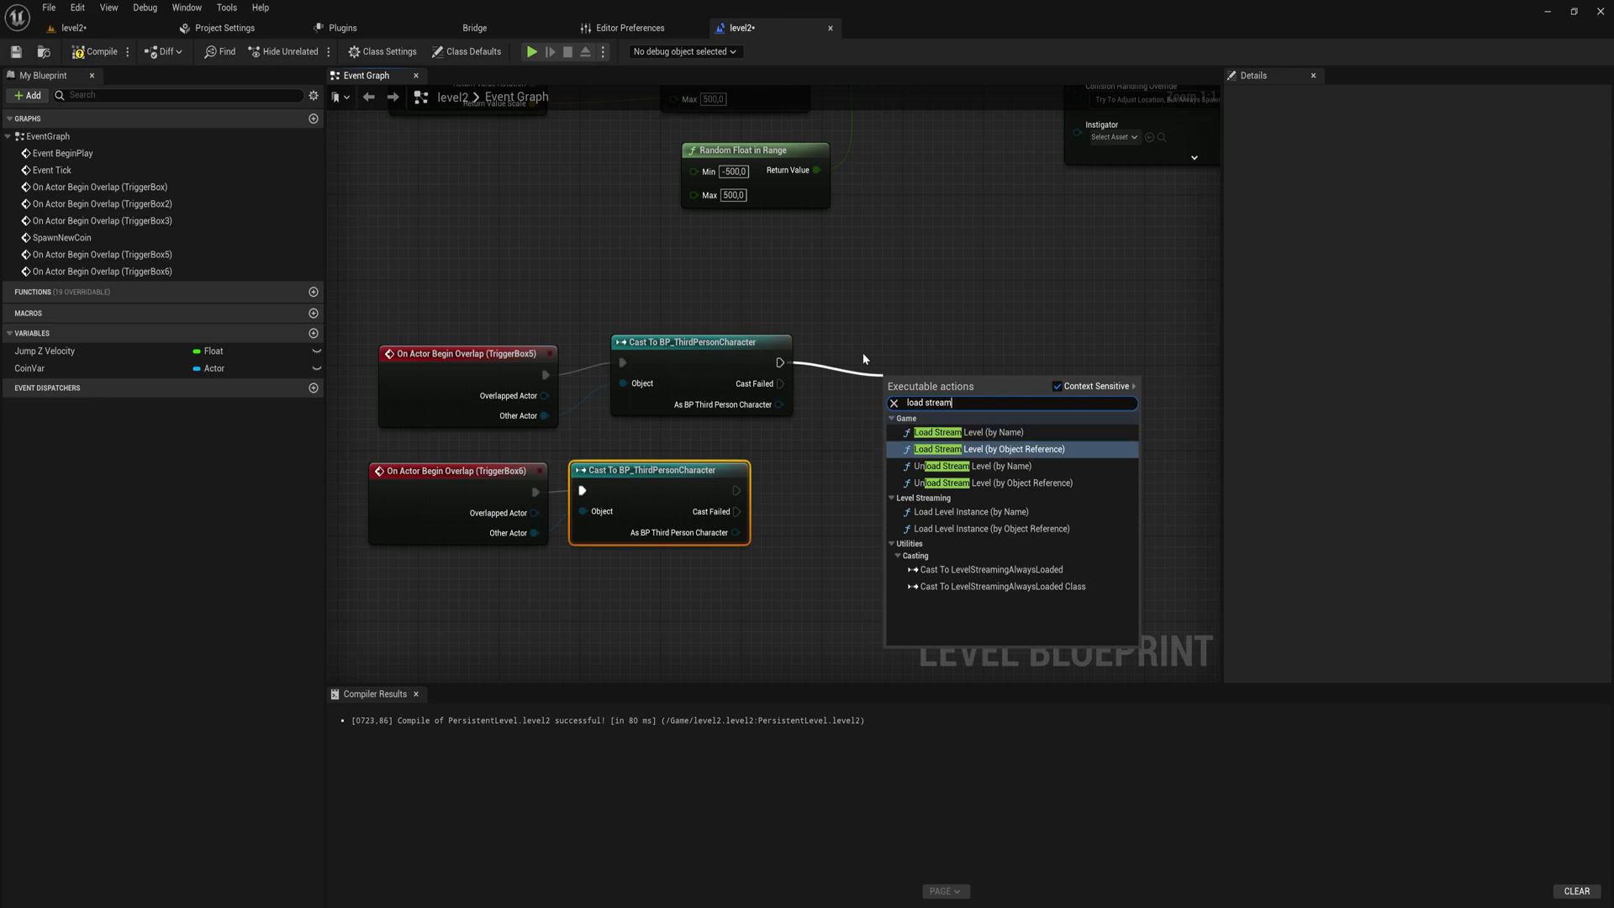
pyautogui.press('Return')
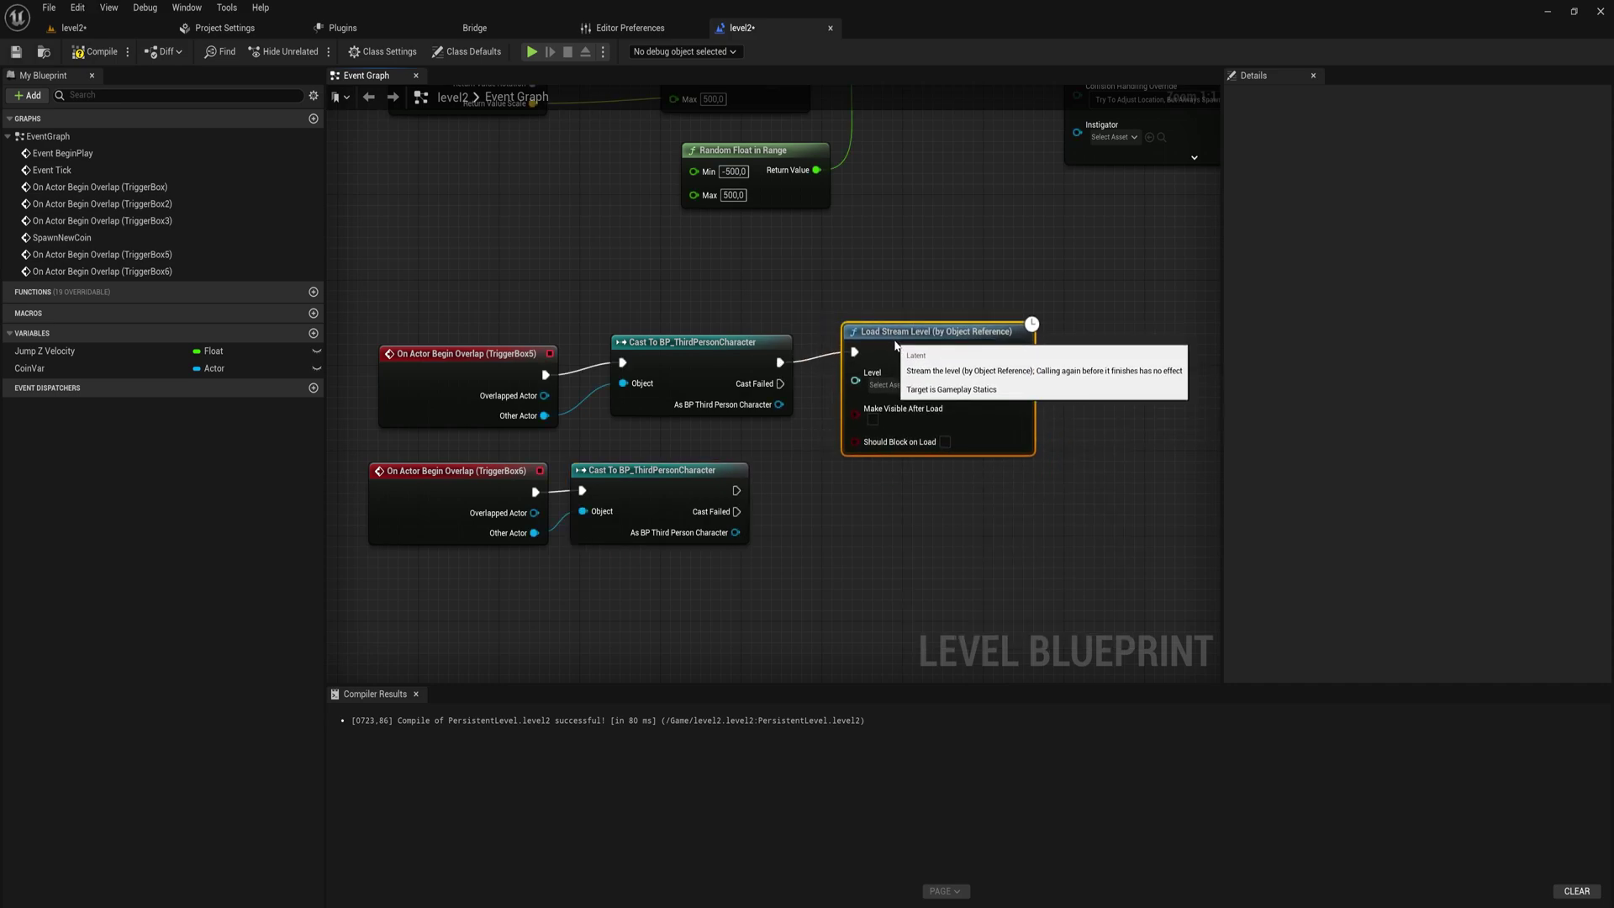
pyautogui.click(905, 382)
pyautogui.moveTo(1046, 459); pyautogui.dragTo(1052, 508)
pyautogui.click(946, 484)
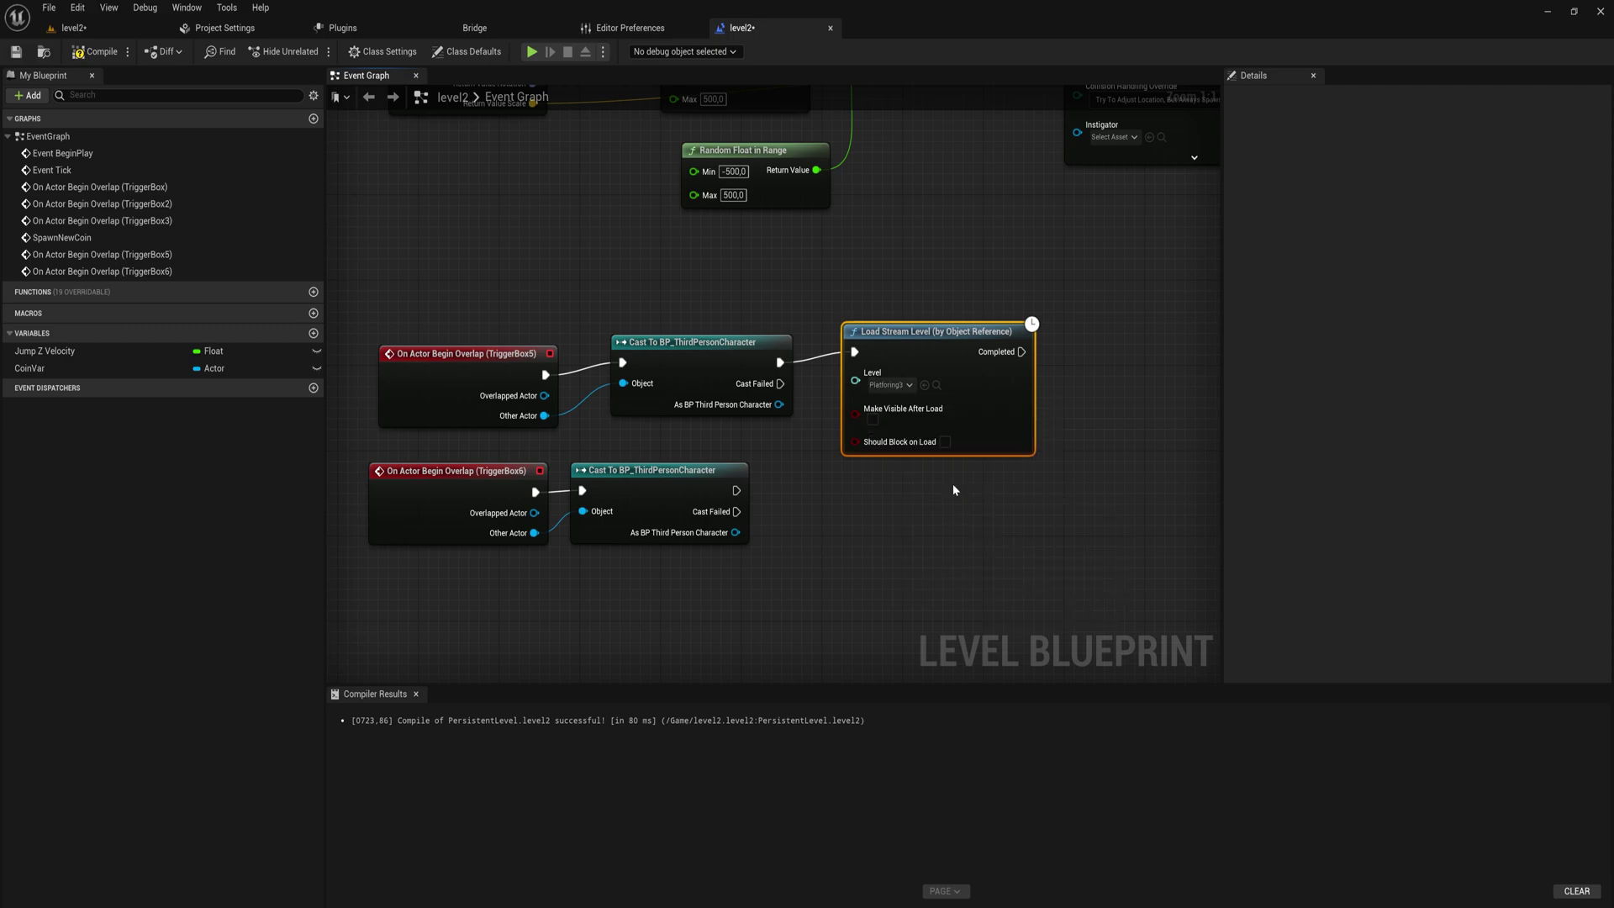
# - Align the Load Stream Level node with its cast and enable Make Visible After Load
pyautogui.moveTo(956, 342); pyautogui.dragTo(957, 352)
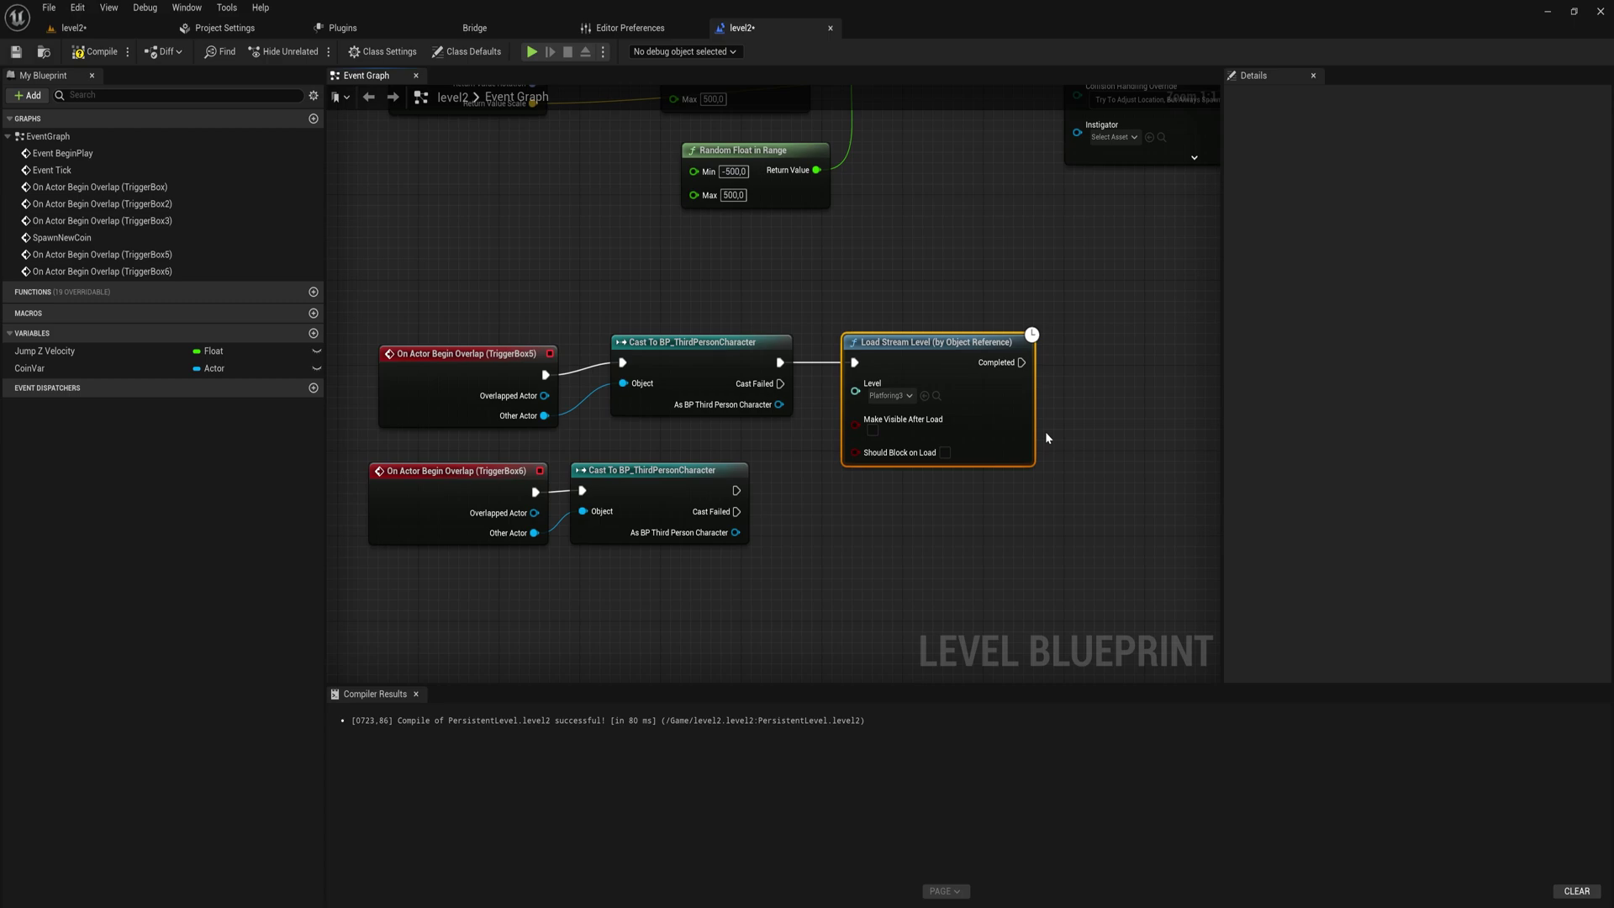
pyautogui.moveTo(1046, 438); pyautogui.dragTo(947, 307, button='right')
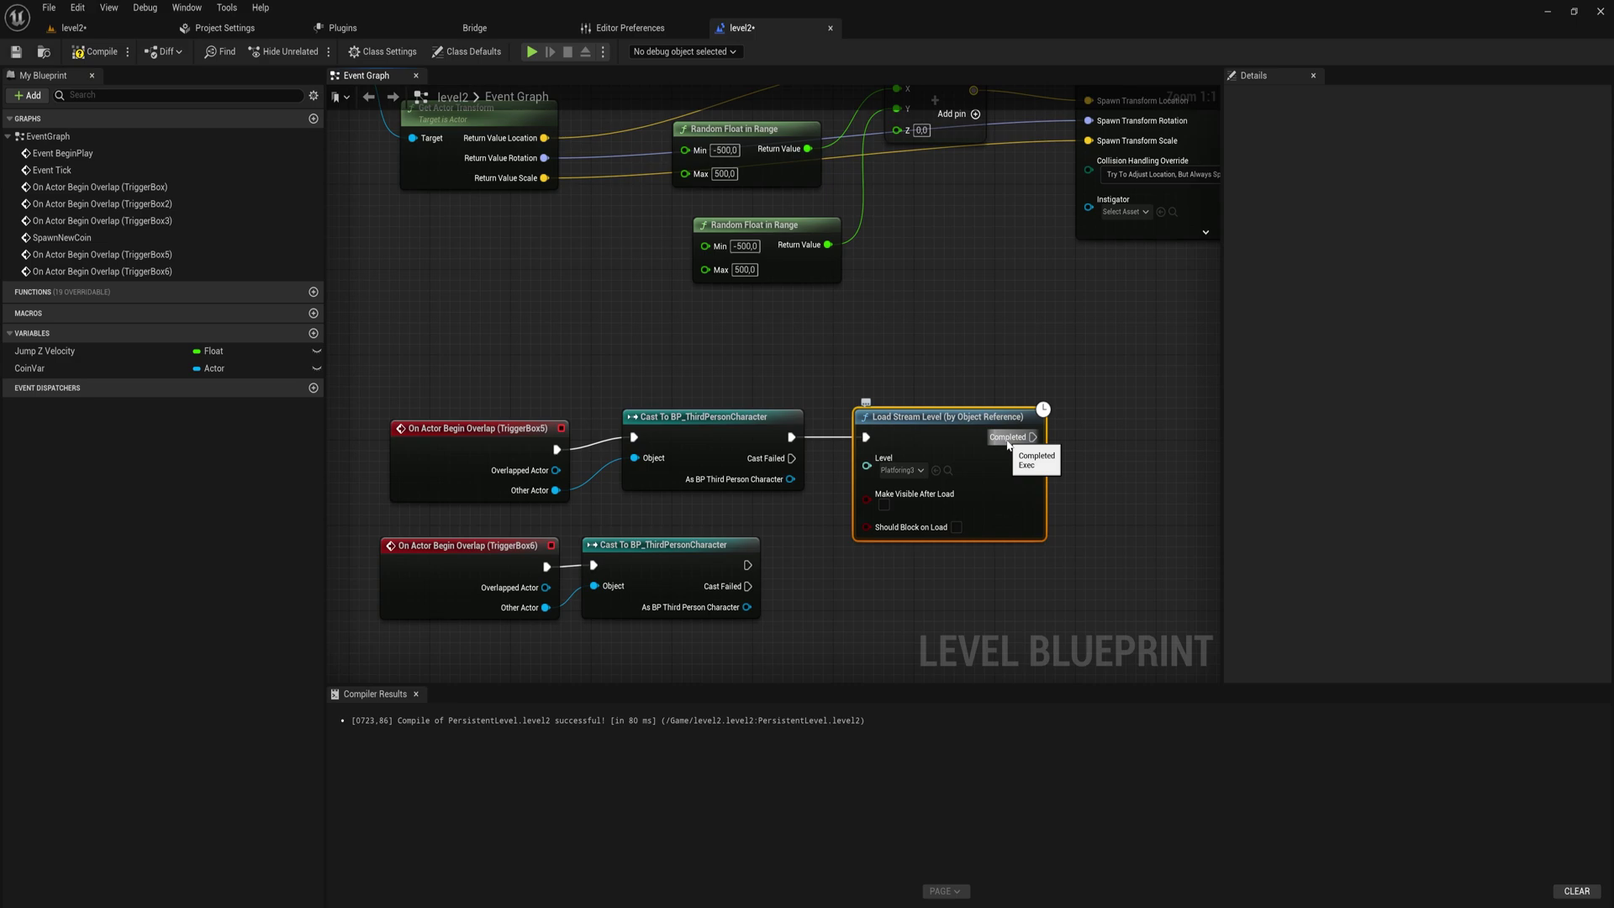
pyautogui.click(884, 505)
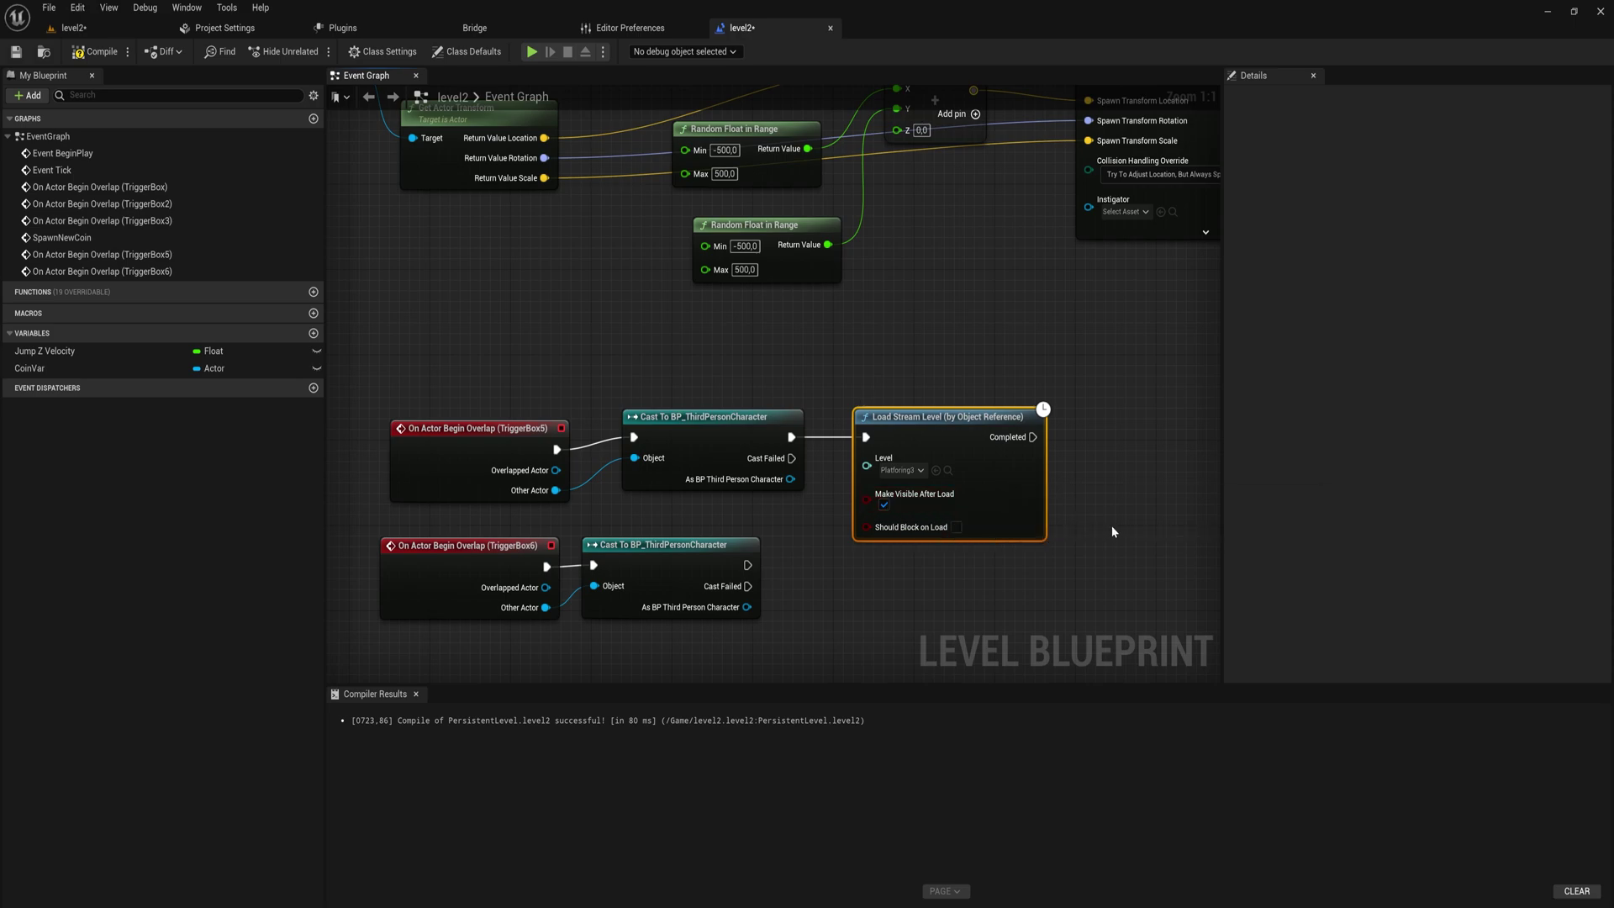
pyautogui.moveTo(1111, 531); pyautogui.dragTo(1091, 464, button='right')
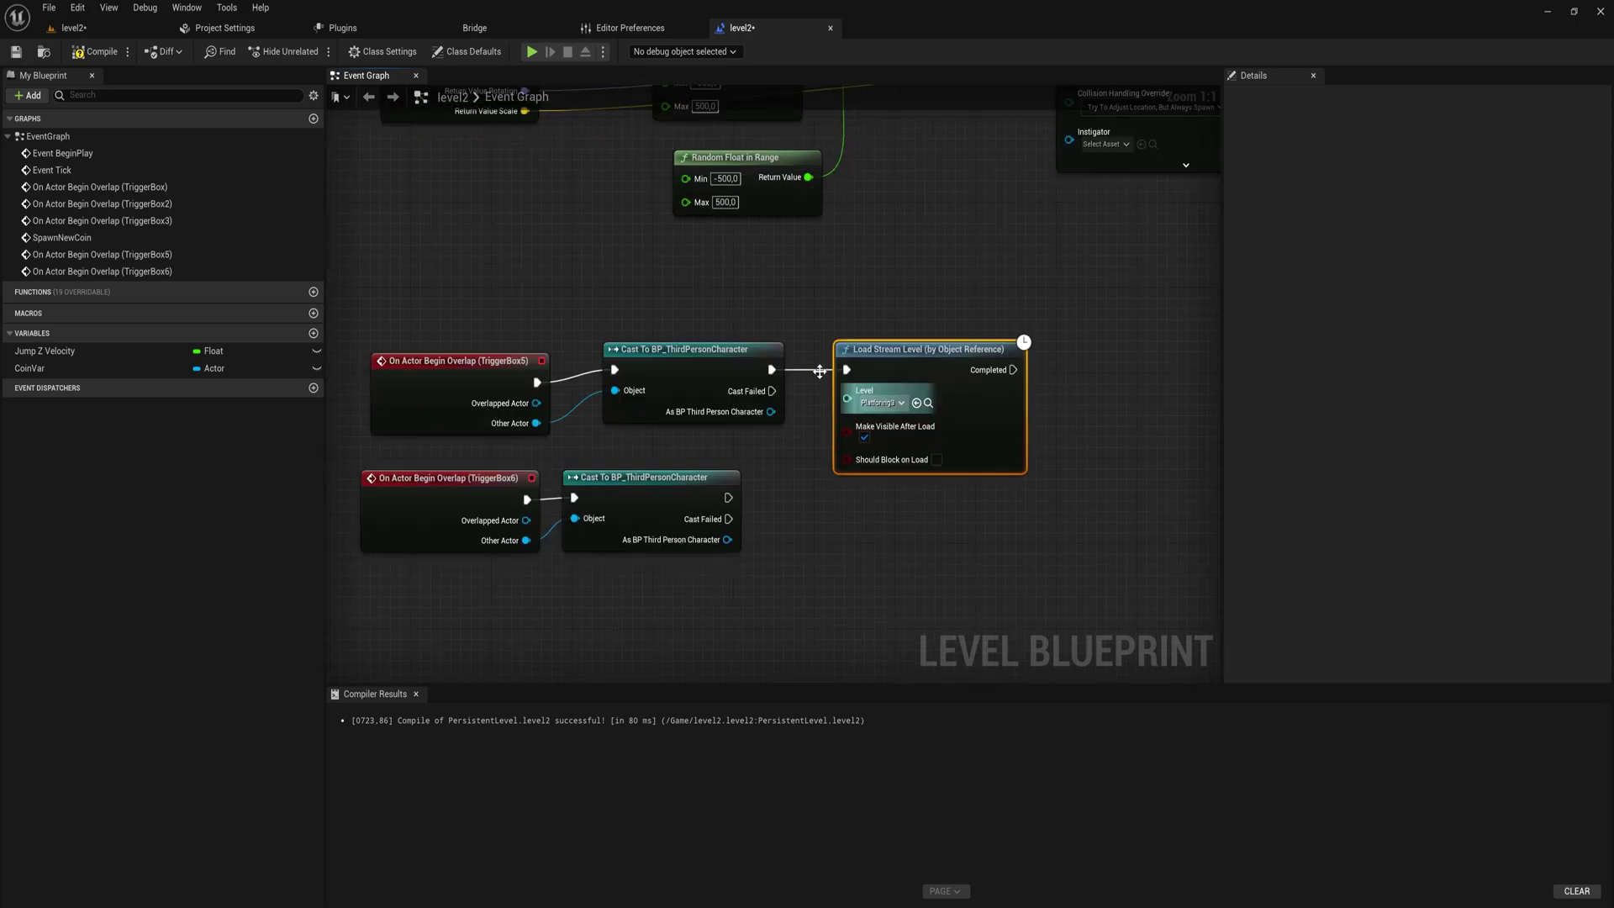
# - Add an Unload Stream Level (by Name) node after the TriggerBox6 cast and align it under the load node
pyautogui.click(652, 493)
pyautogui.moveTo(737, 508); pyautogui.dragTo(839, 560)
pyautogui.write('unload')
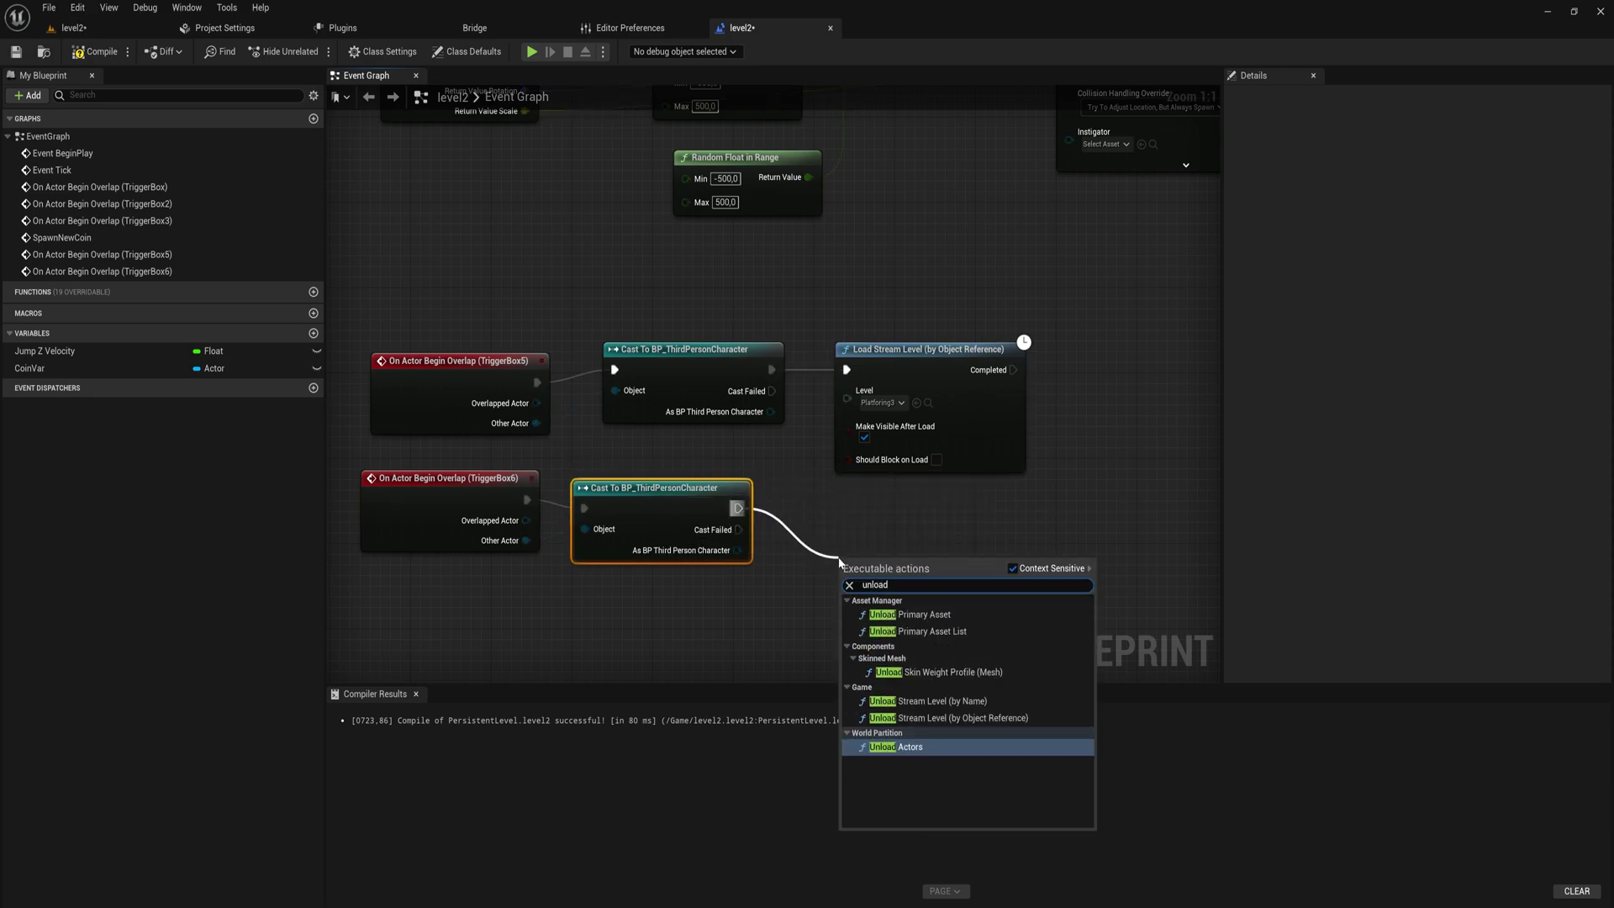
pyautogui.click(994, 700)
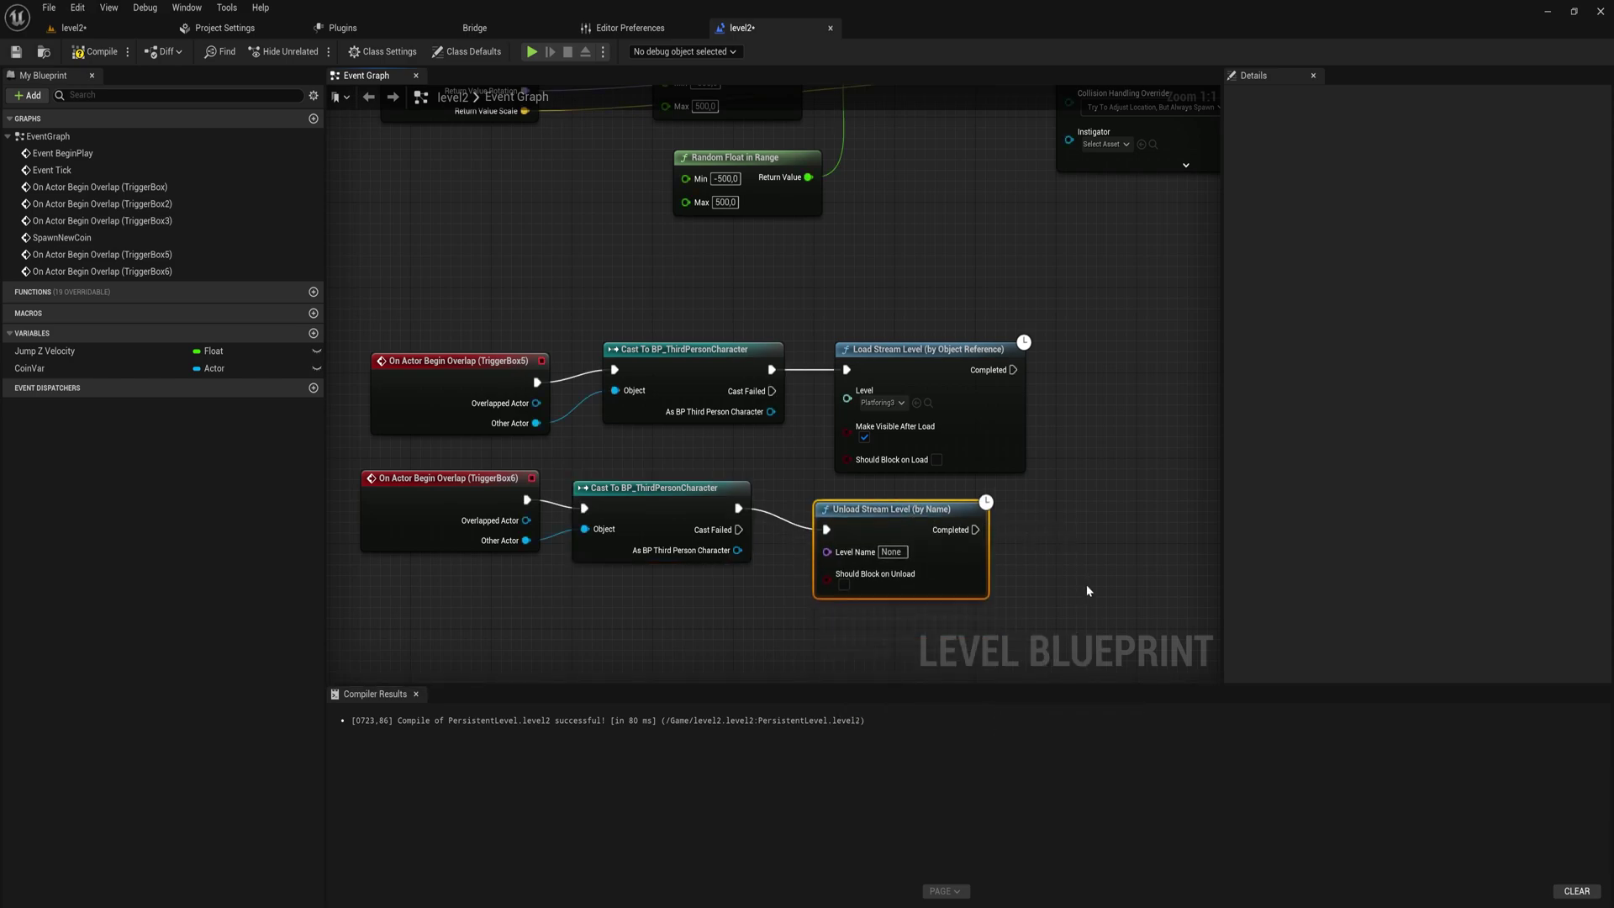
pyautogui.moveTo(965, 503); pyautogui.dragTo(986, 503)
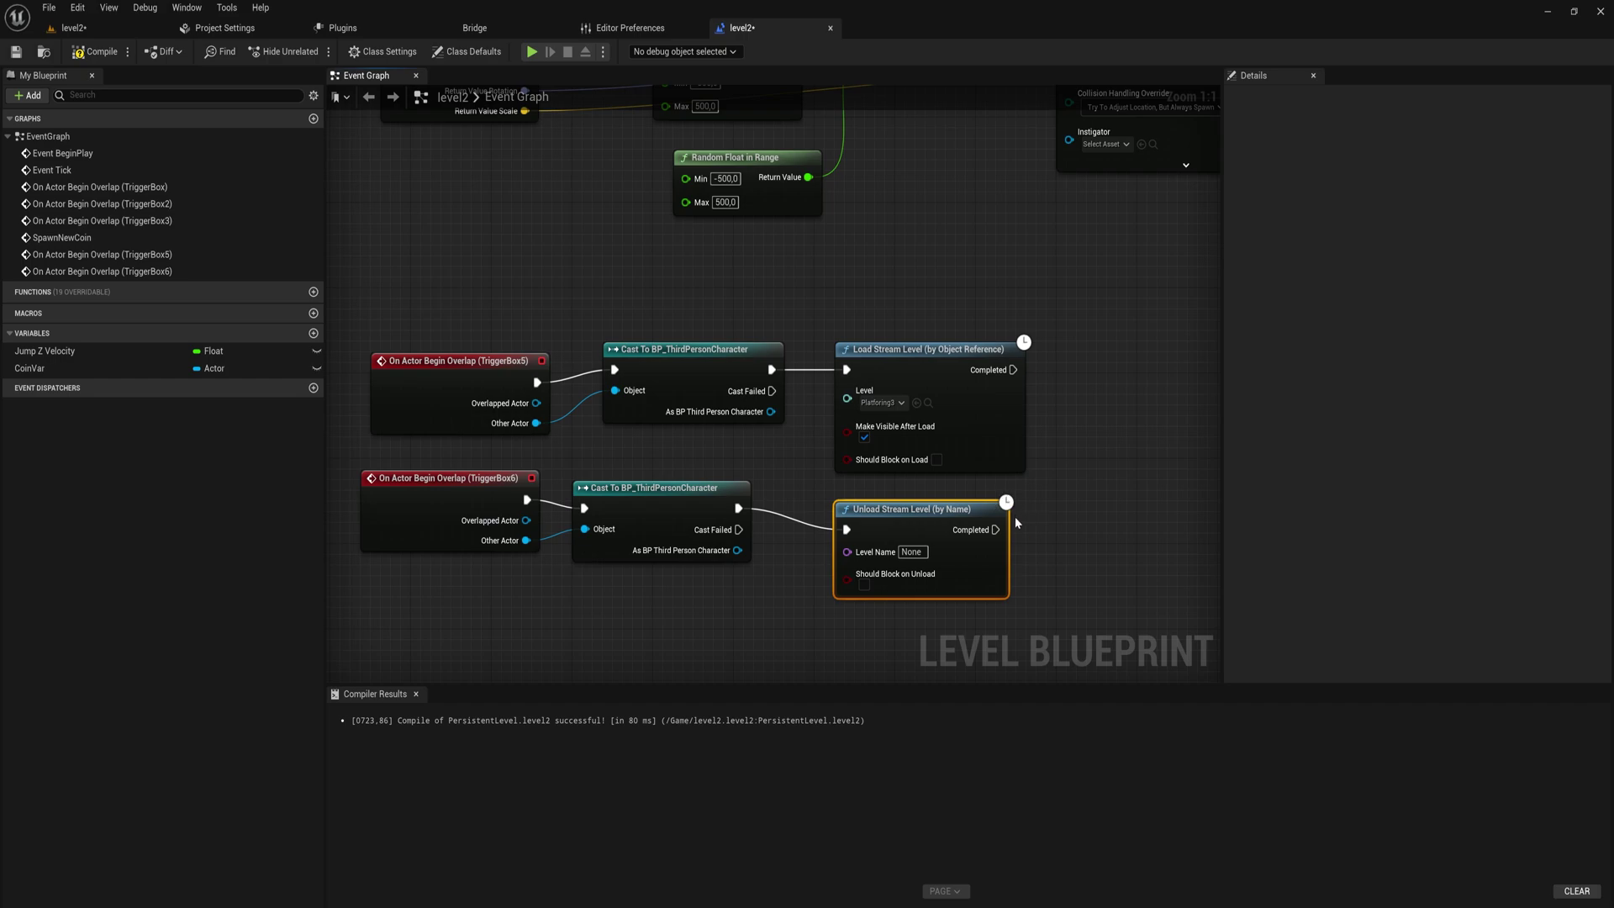
pyautogui.moveTo(1014, 516); pyautogui.dragTo(987, 505, button='right')
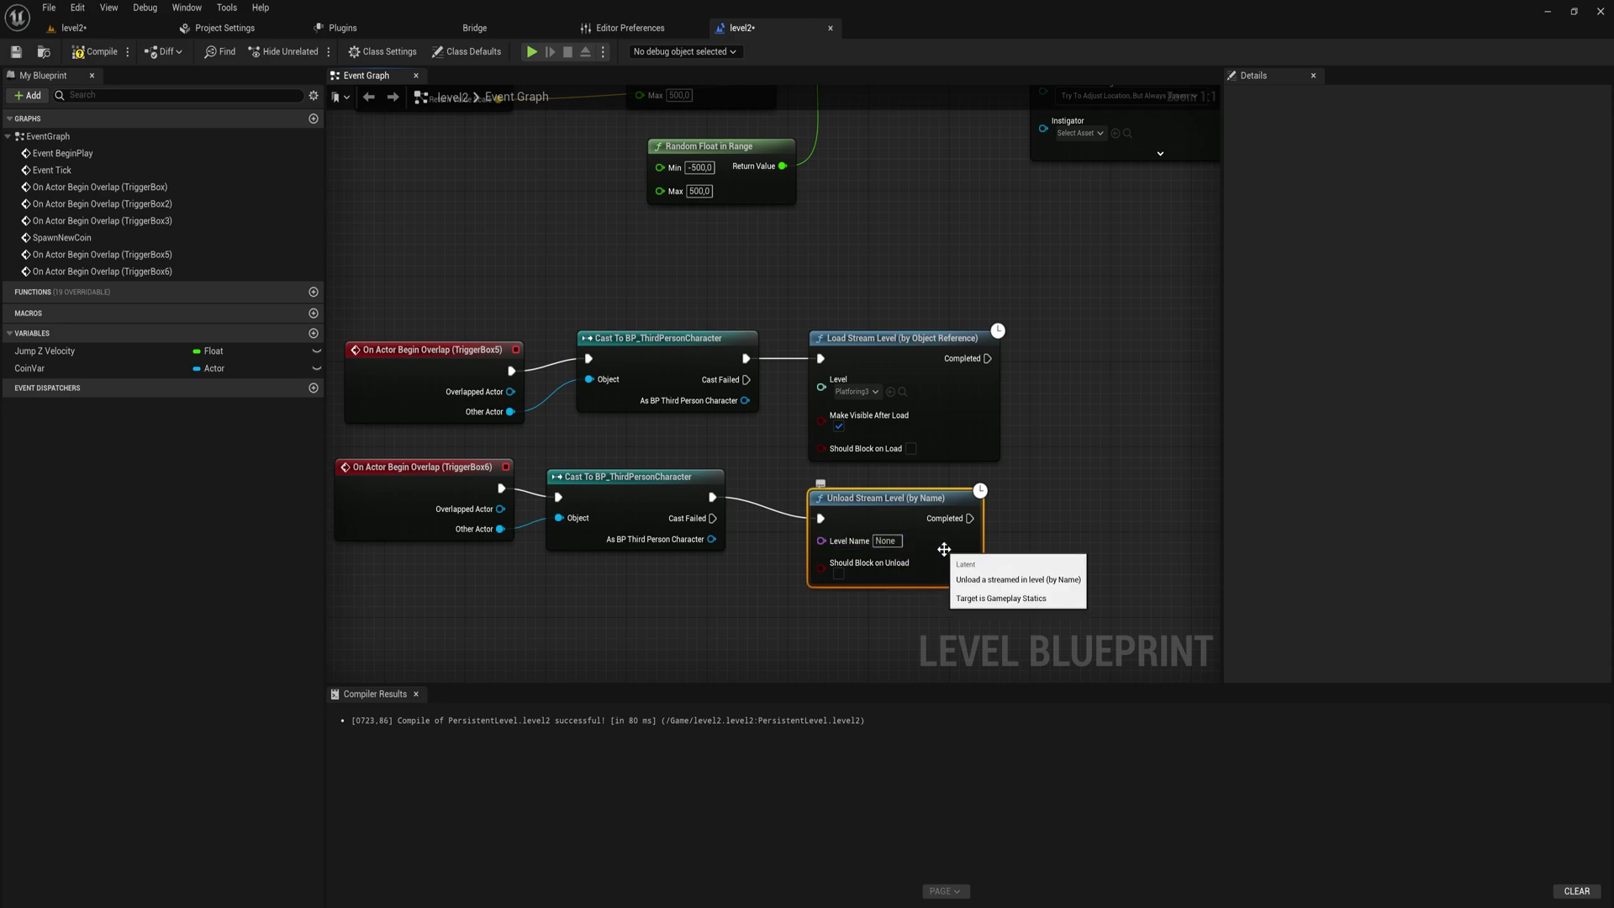
# - Set the unload node's Level Name to Platforing3, copying the exact name from the level asset
pyautogui.hotkey('ctrl', 'space')
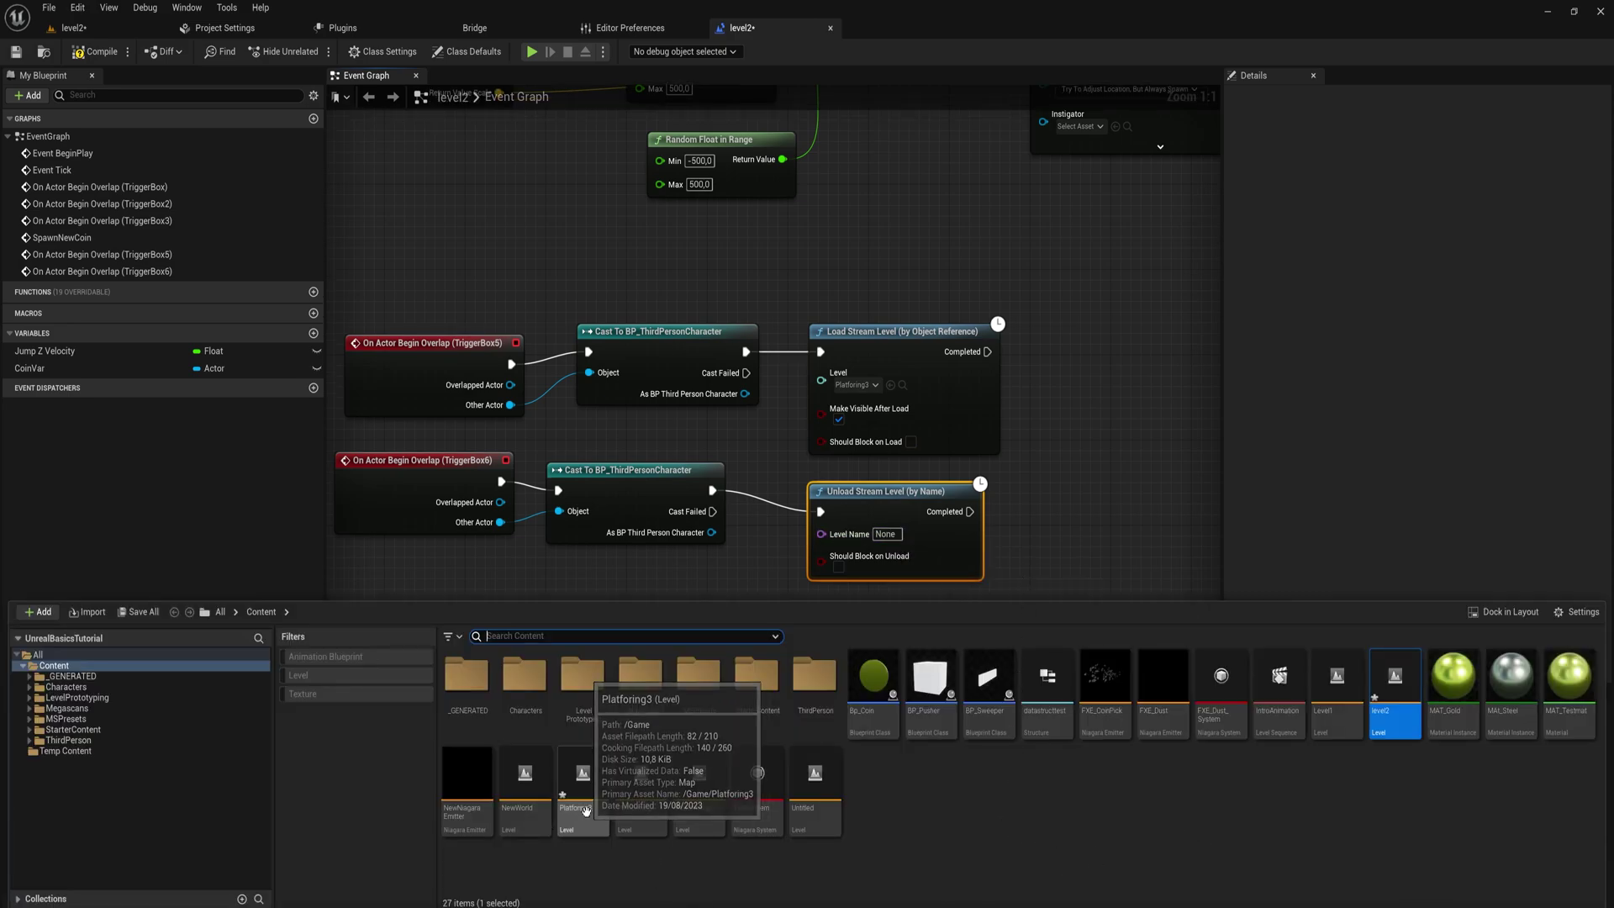
pyautogui.click(583, 777)
pyautogui.press('F2')
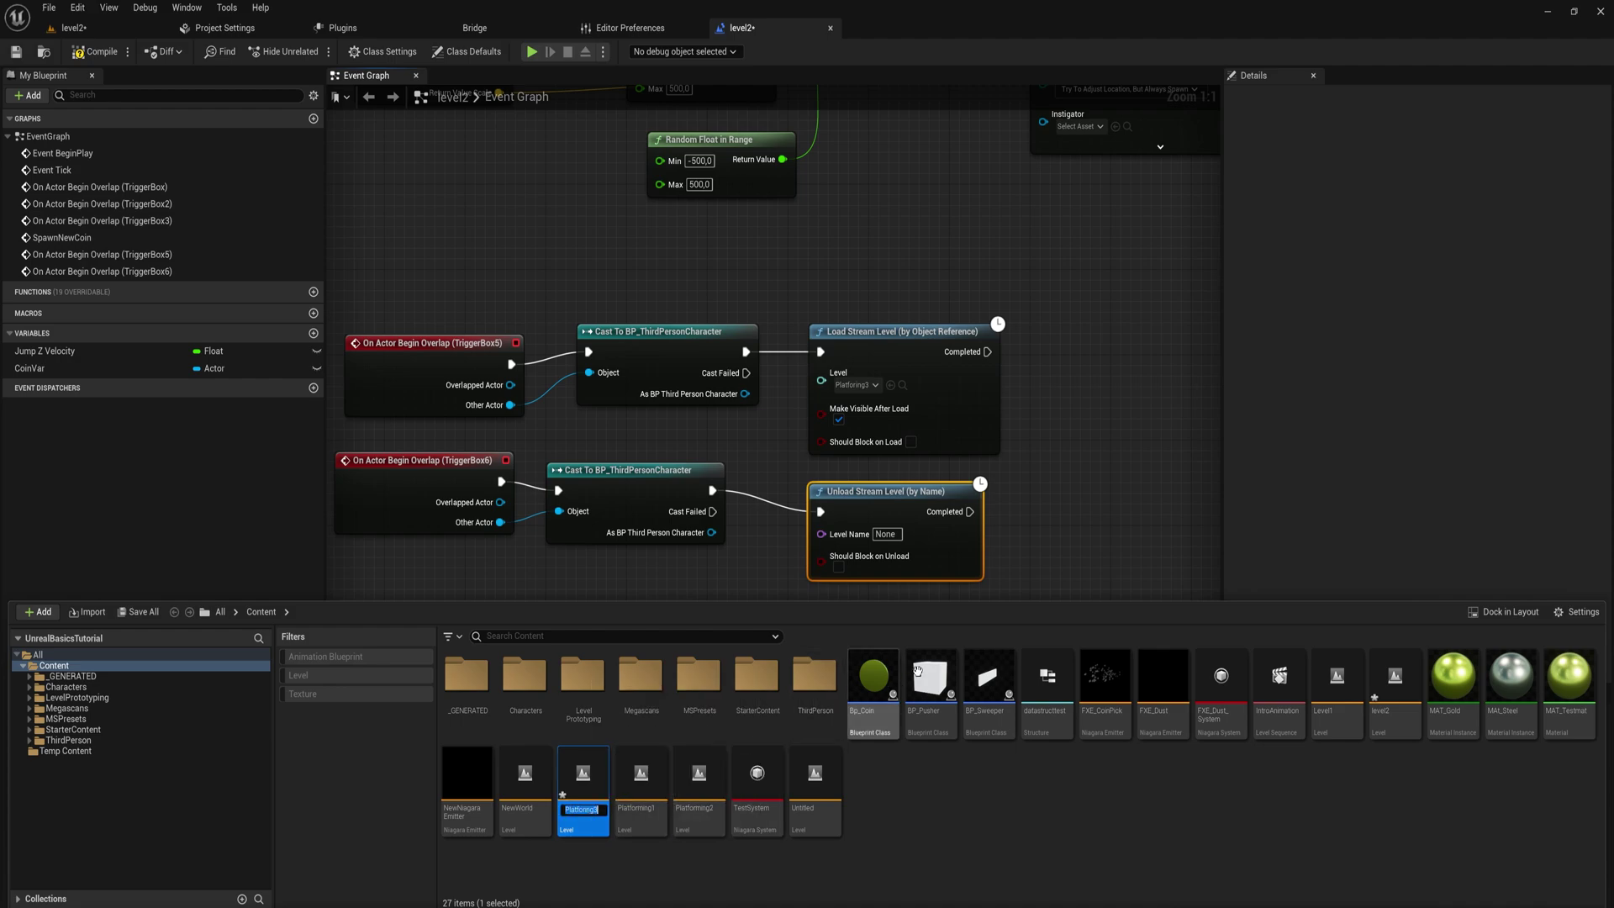
pyautogui.click(1024, 551)
pyautogui.click(887, 535)
pyautogui.write('Platforing3')
pyautogui.click(1036, 558)
pyautogui.moveTo(598, 612); pyautogui.dragTo(627, 621, button='right')
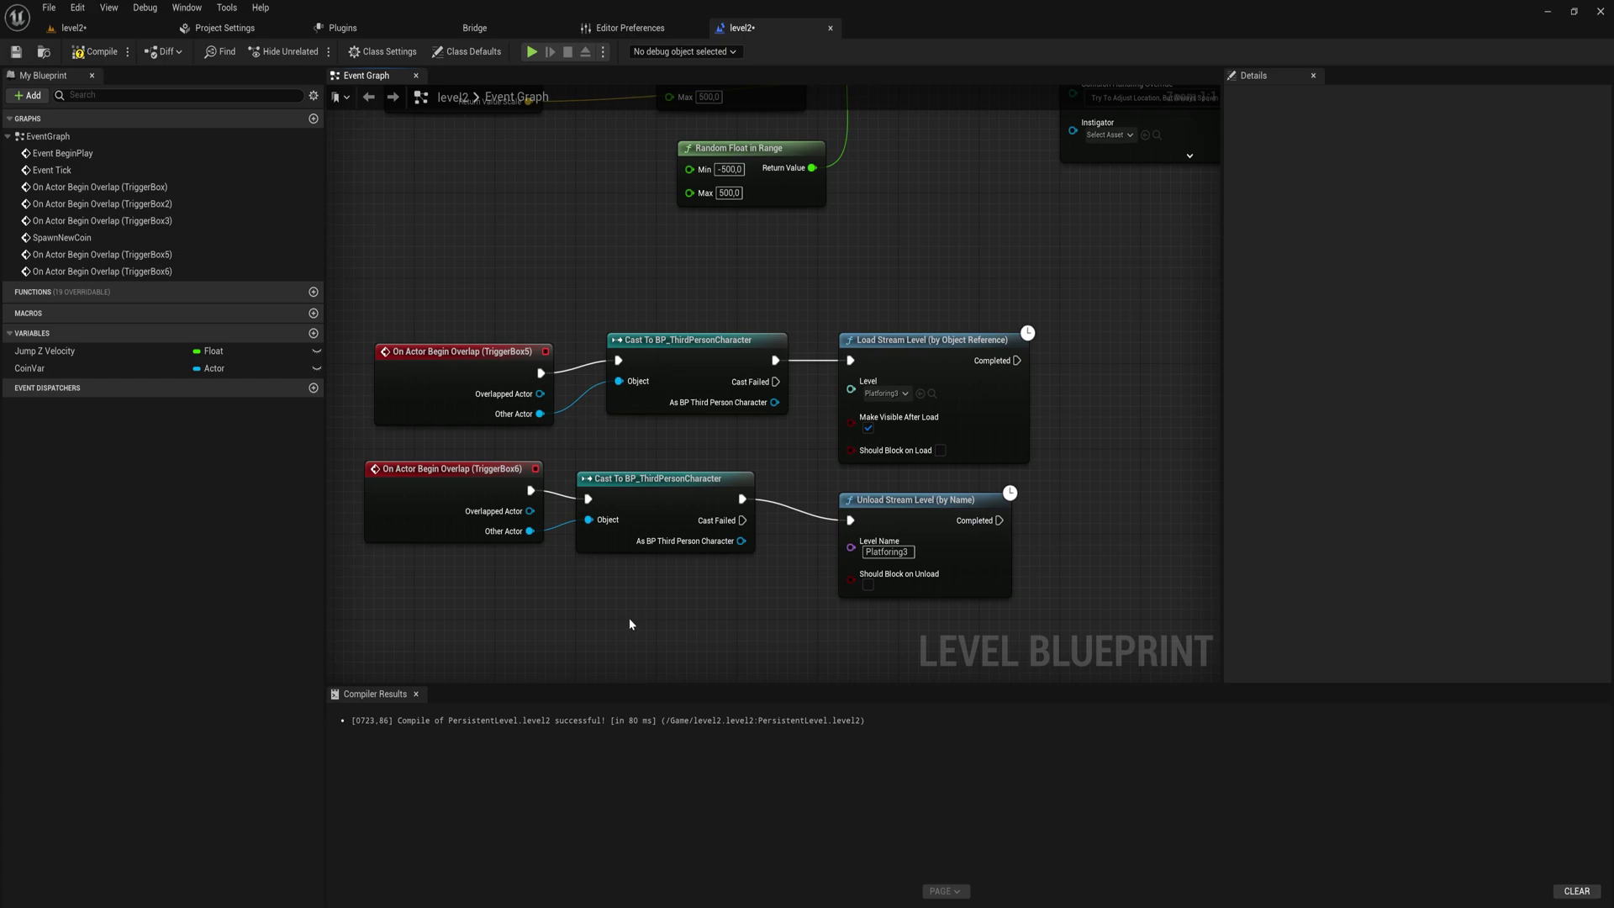
pyautogui.moveTo(951, 364); pyautogui.dragTo(950, 353)
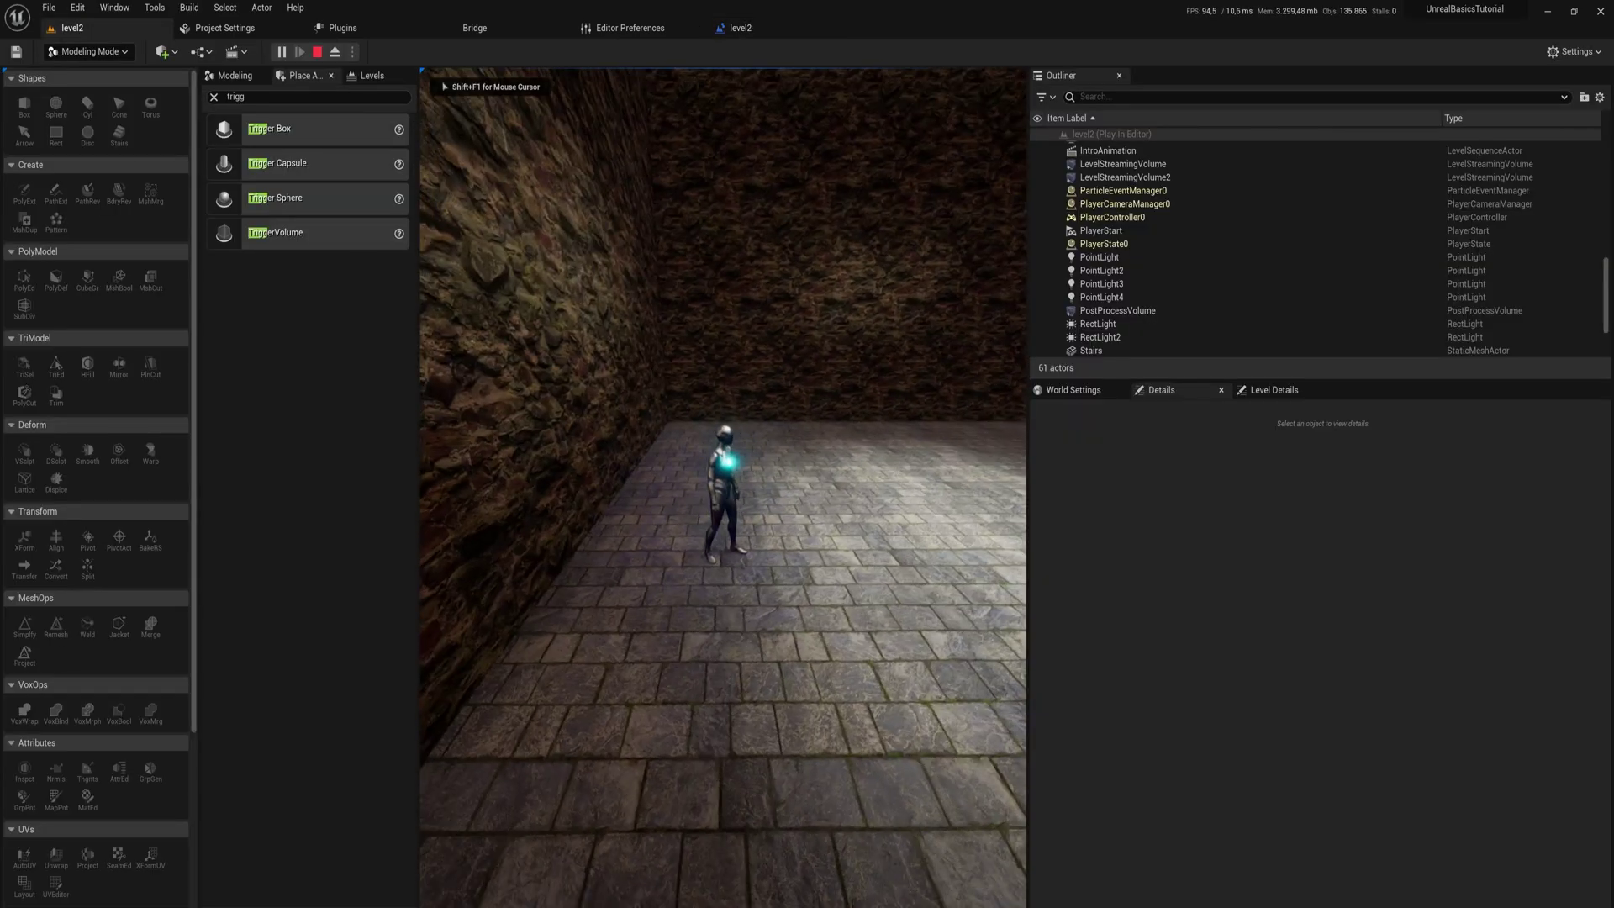
# - Play-test the streaming by running the character back and forth between the trigger boxes at the side walls
pyautogui.press('a')
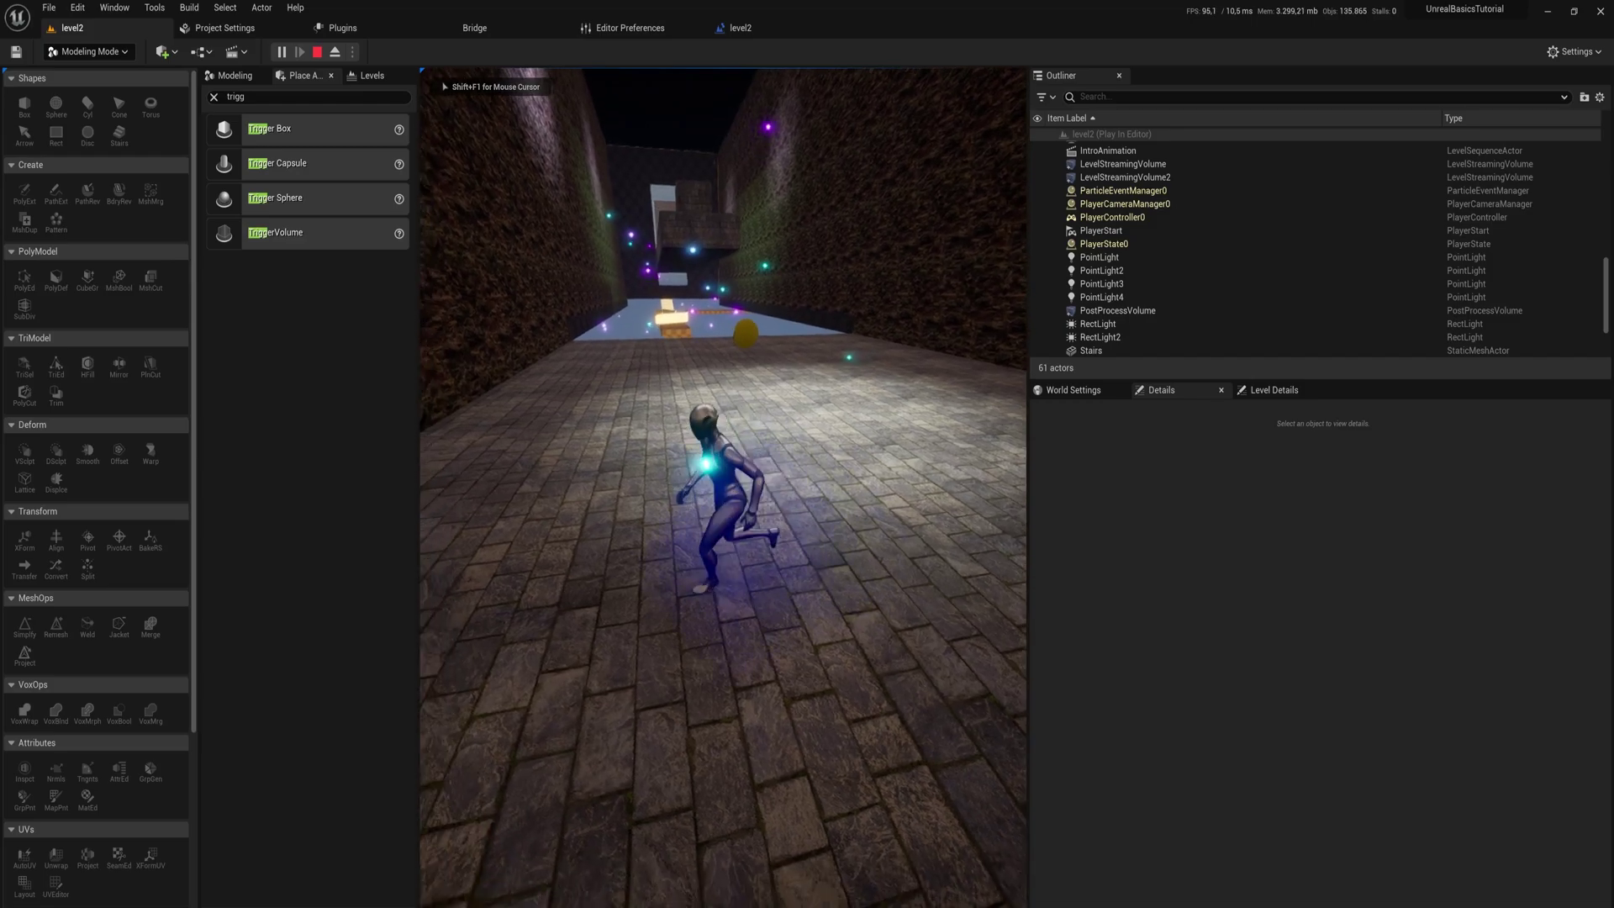
pyautogui.press('d')
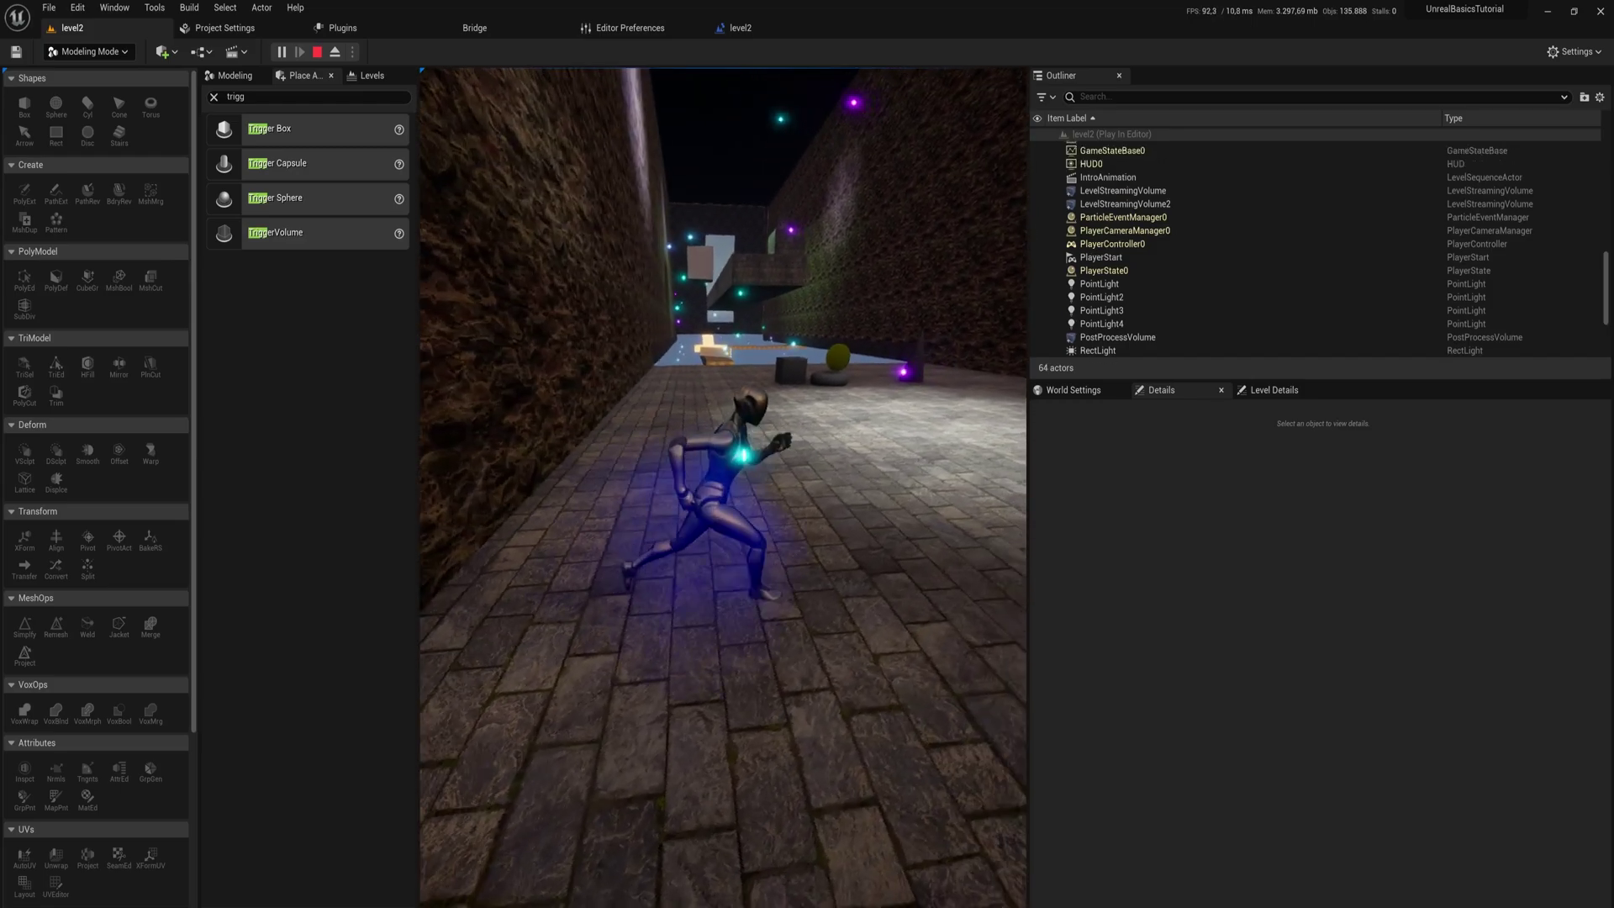
pyautogui.press('d')
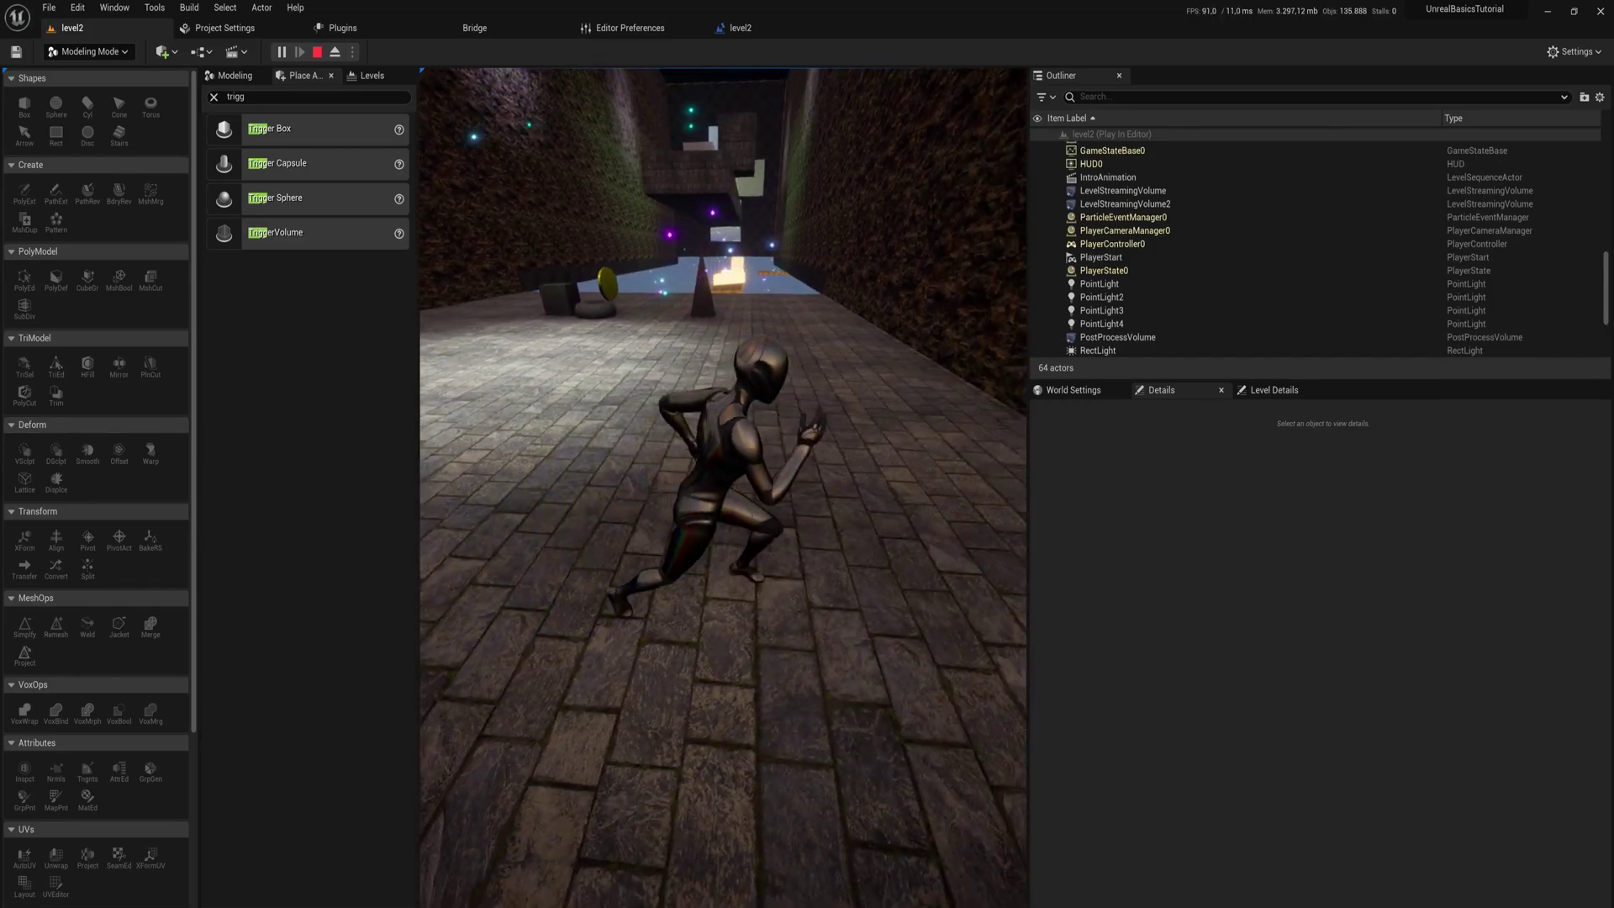
pyautogui.press('a')
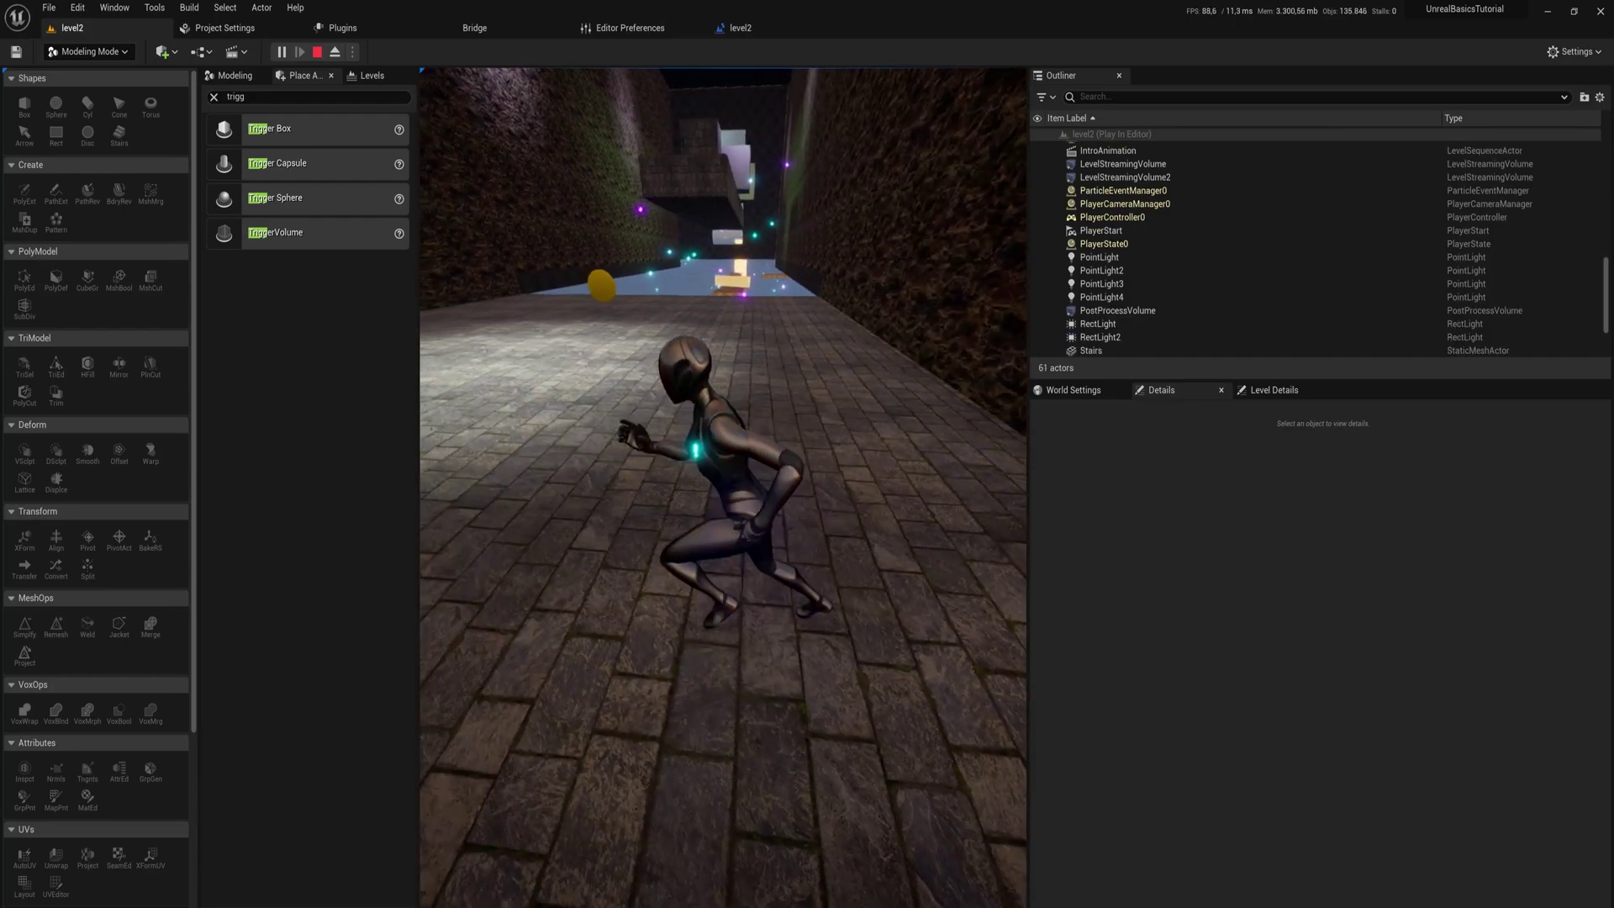
pyautogui.press('w')
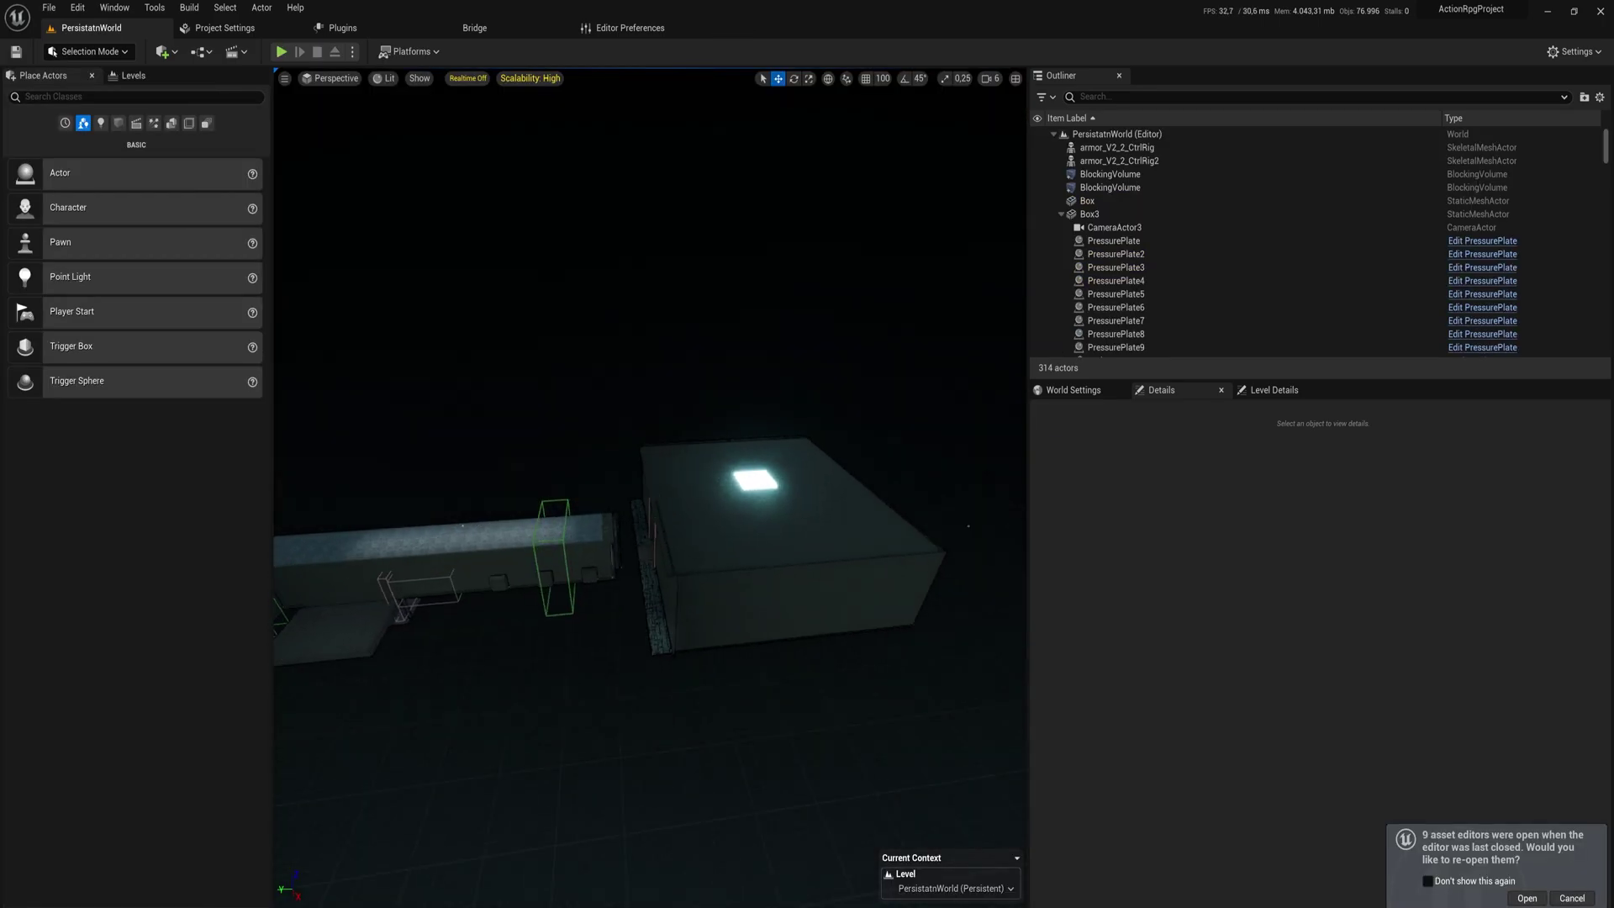
# - In ActionRpgProject, examine the PersistatnWorld room layout and its list of sublevels
pyautogui.moveTo(649, 488); pyautogui.dragTo(801, 506, button='right')
pyautogui.moveTo(688, 552); pyautogui.dragTo(505, 561, button='right')
pyautogui.moveTo(739, 562); pyautogui.dragTo(458, 597, button='right')
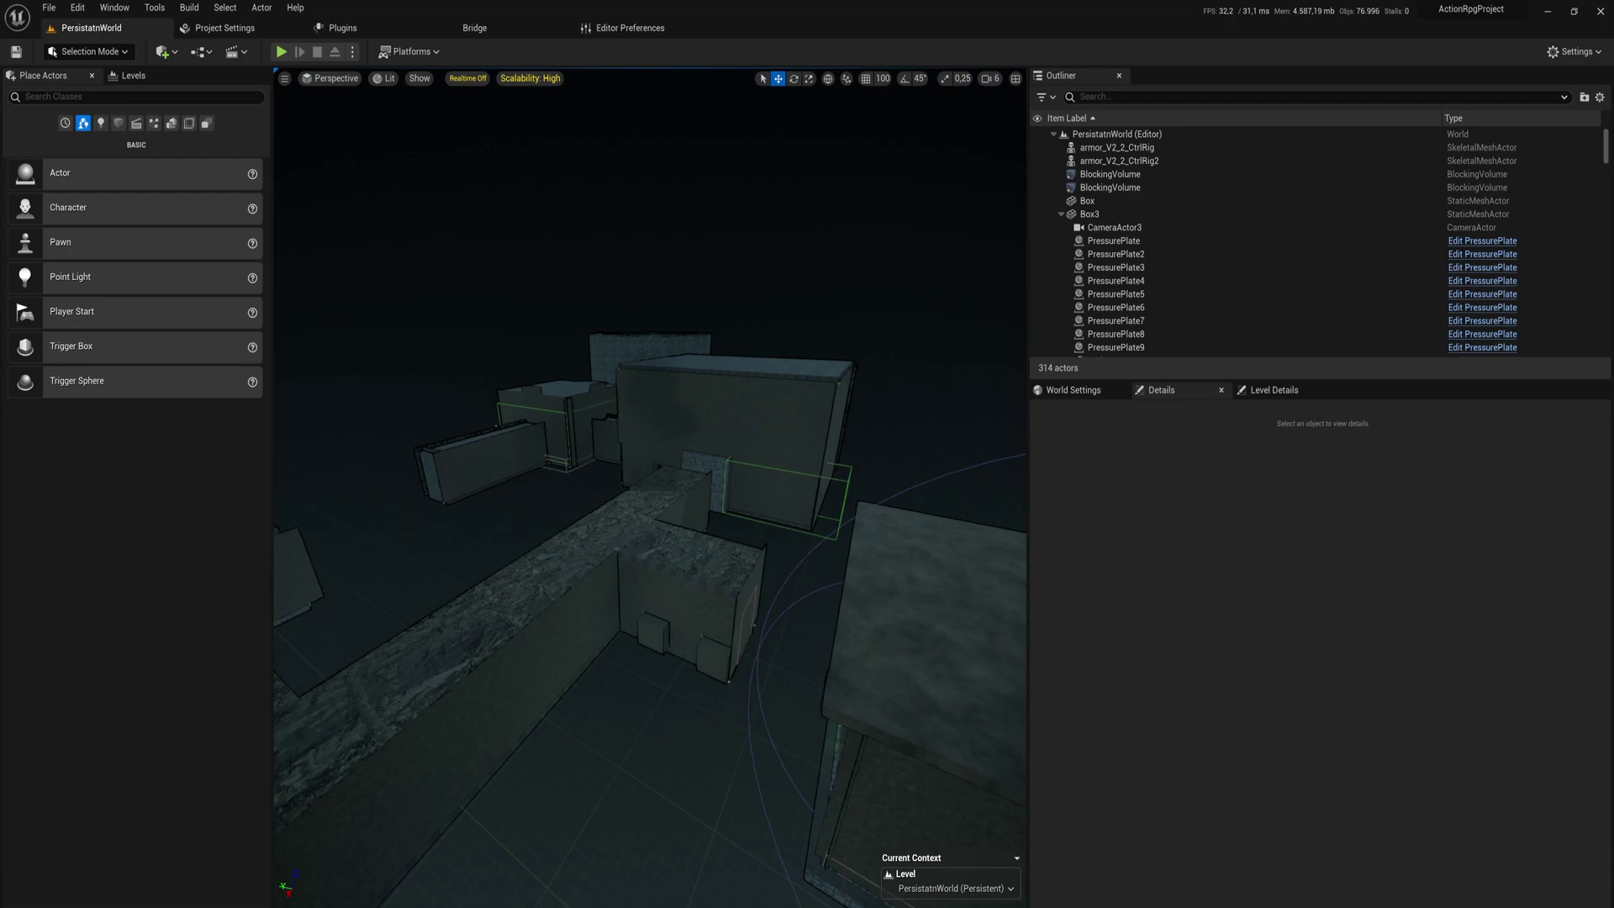
pyautogui.moveTo(680, 567)
pyautogui.mouseDown(button='right')
pyautogui.moveTo(740, 565)
pyautogui.moveTo(782, 530)
pyautogui.moveTo(685, 526)
pyautogui.moveTo(680, 567)
pyautogui.mouseUp(button='right')
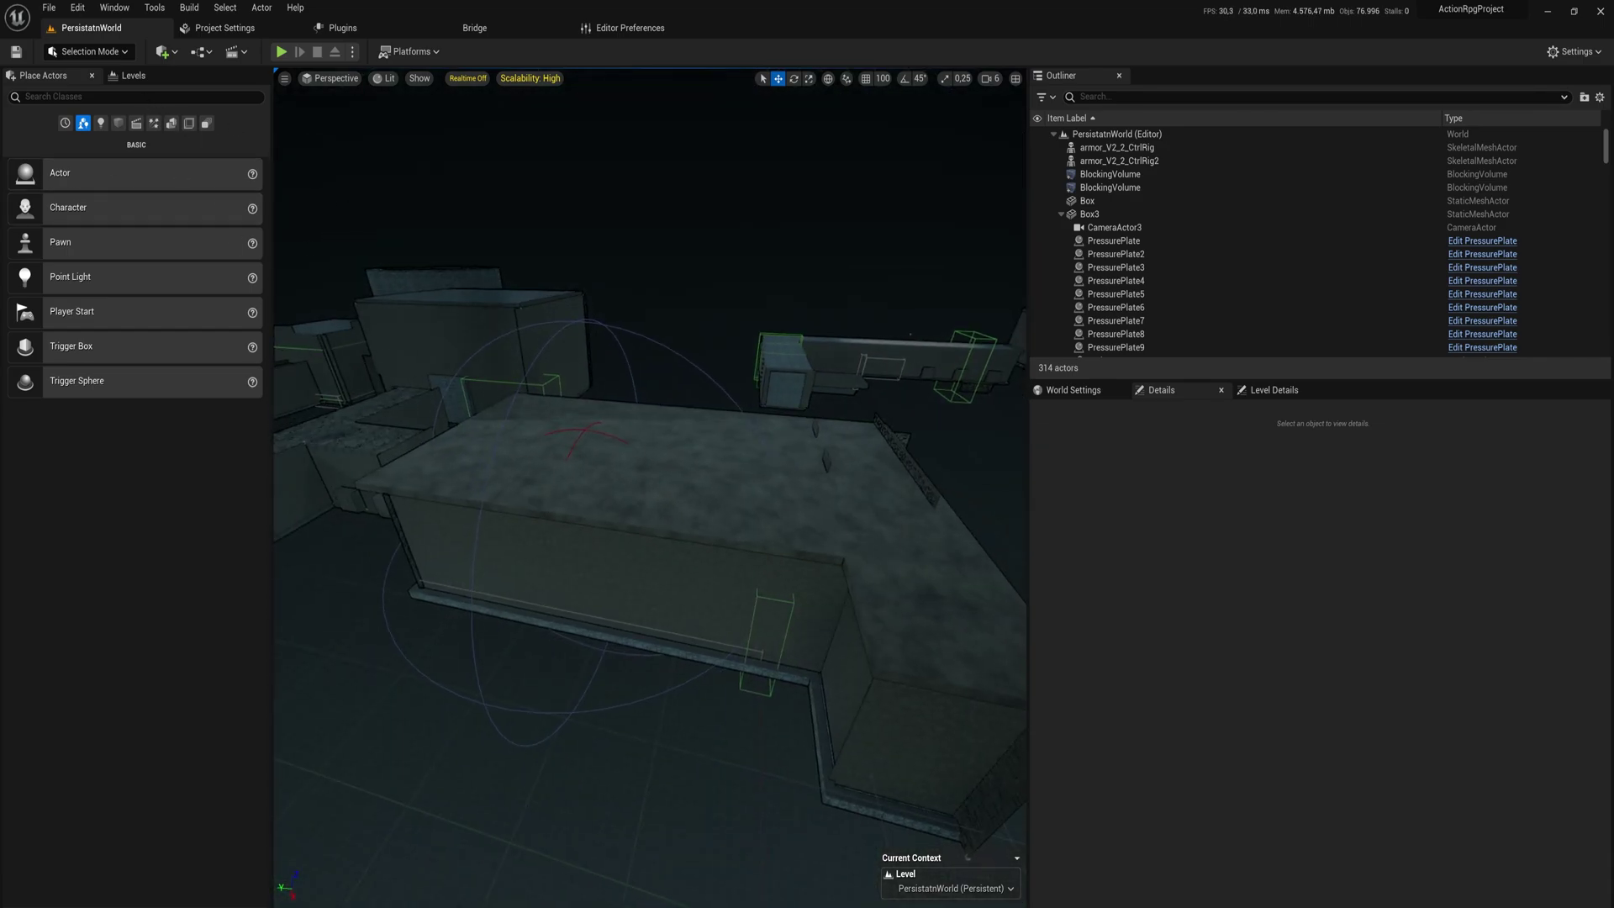
pyautogui.click(147, 75)
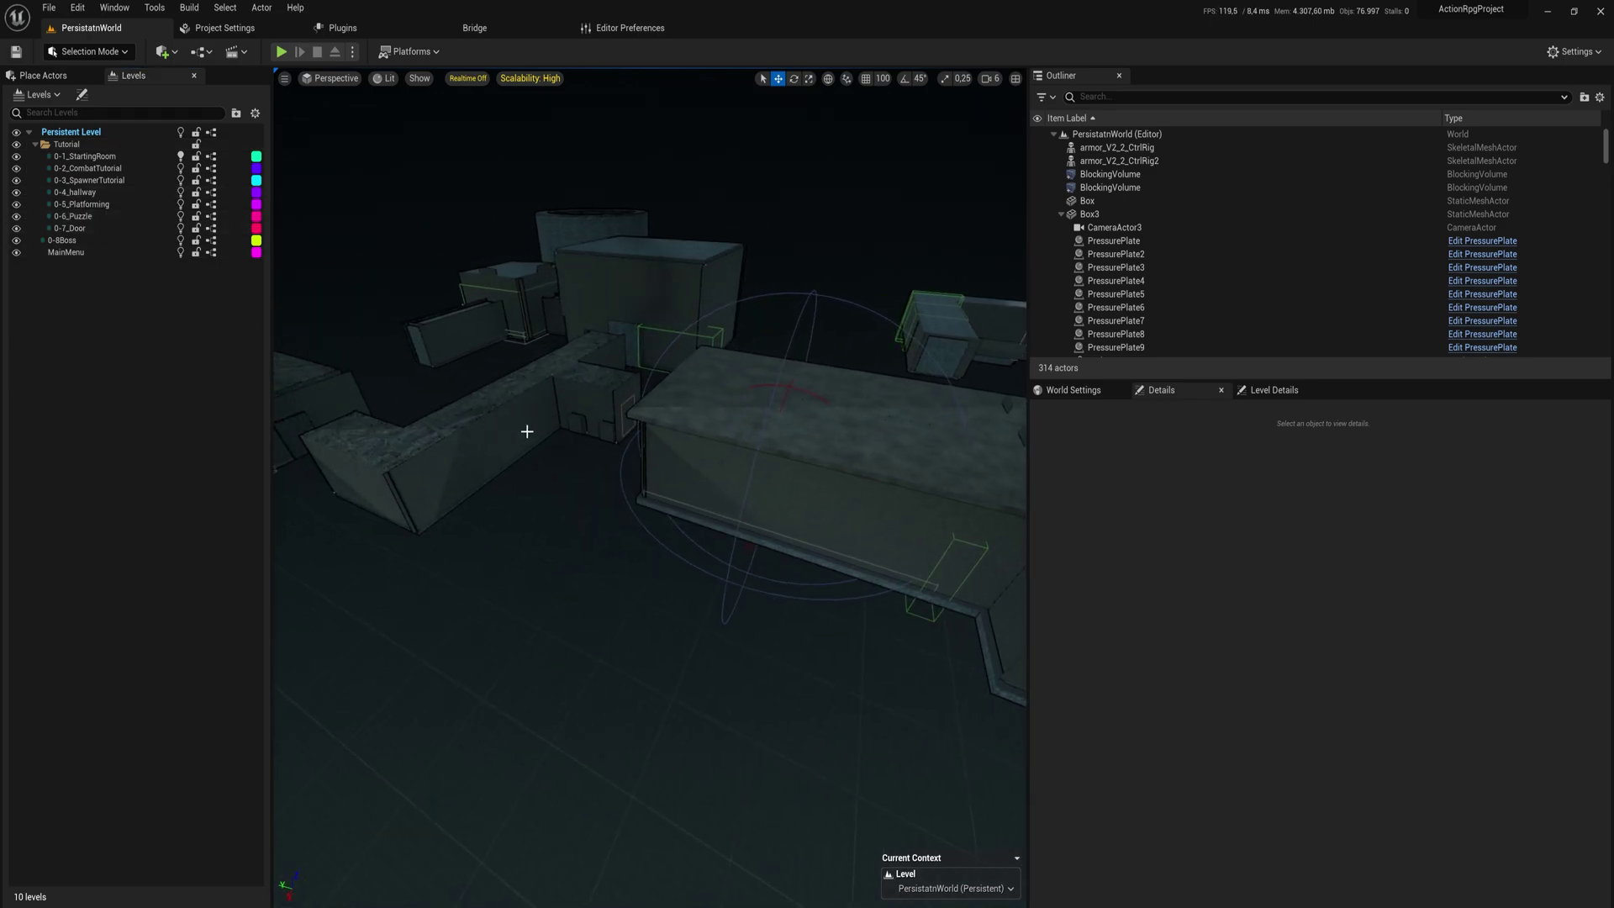
# - Toggle the visibility of the 0-4_hallway sublevel off and back on, and inspect the hallway's interior
pyautogui.click(16, 192)
pyautogui.press('w')
pyautogui.moveTo(538, 437); pyautogui.dragTo(638, 537, button='right')
pyautogui.click(16, 193)
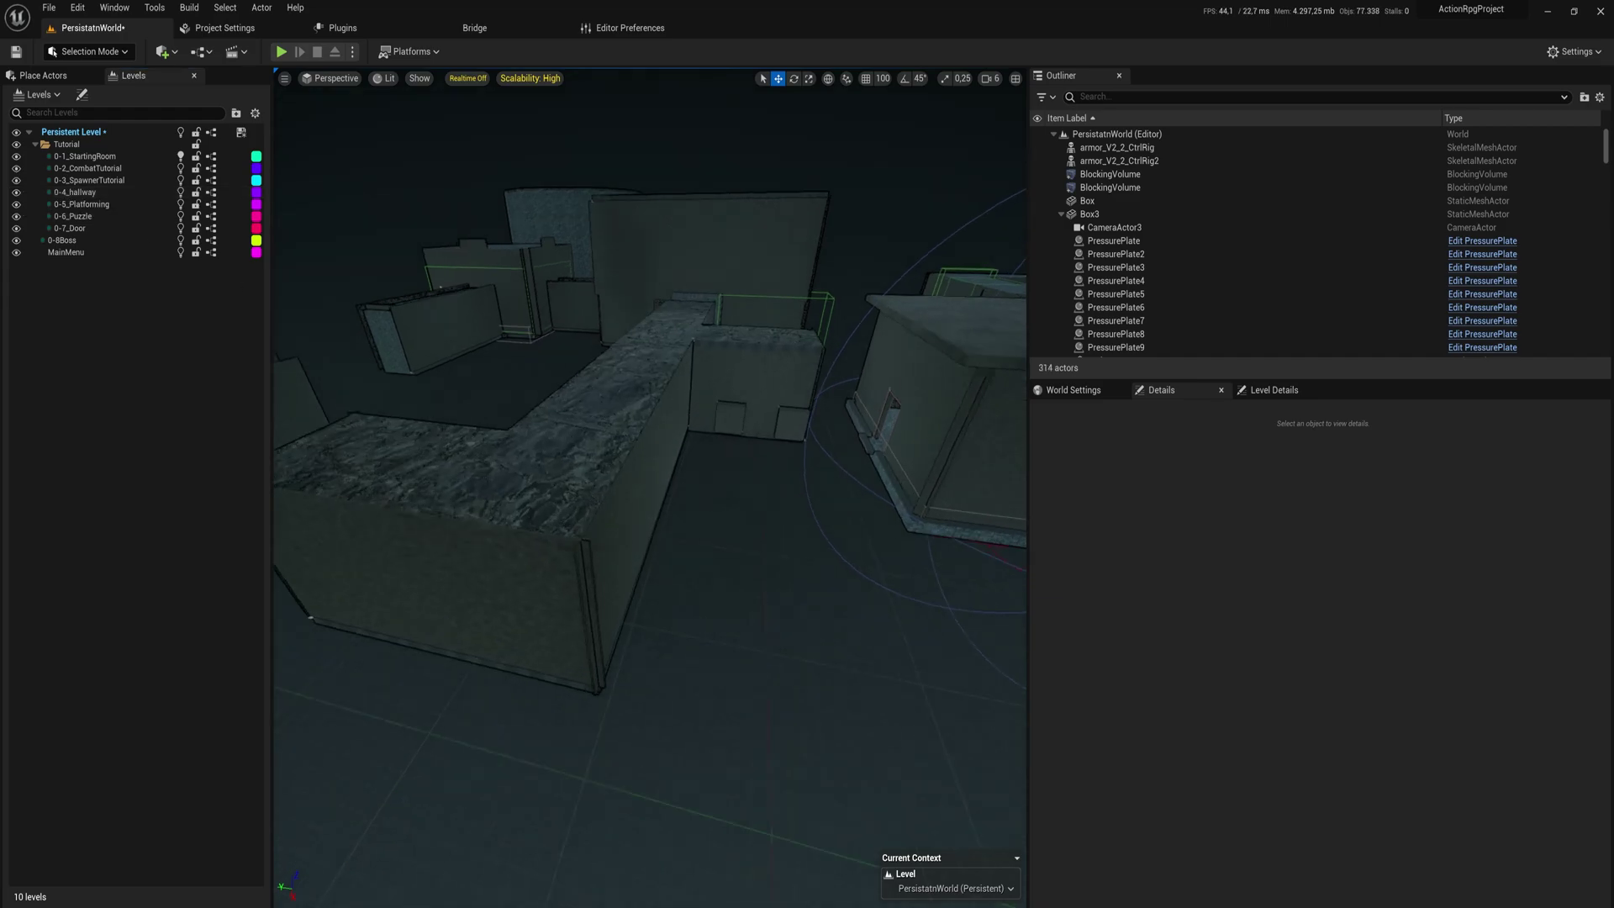
pyautogui.press('w')
pyautogui.moveTo(647, 488)
pyautogui.mouseDown(button='right')
pyautogui.moveTo(698, 505)
pyautogui.moveTo(622, 546)
pyautogui.moveTo(715, 538)
pyautogui.moveTo(378, 538)
pyautogui.moveTo(616, 486)
pyautogui.mouseUp(button='right')
pyautogui.press('w')
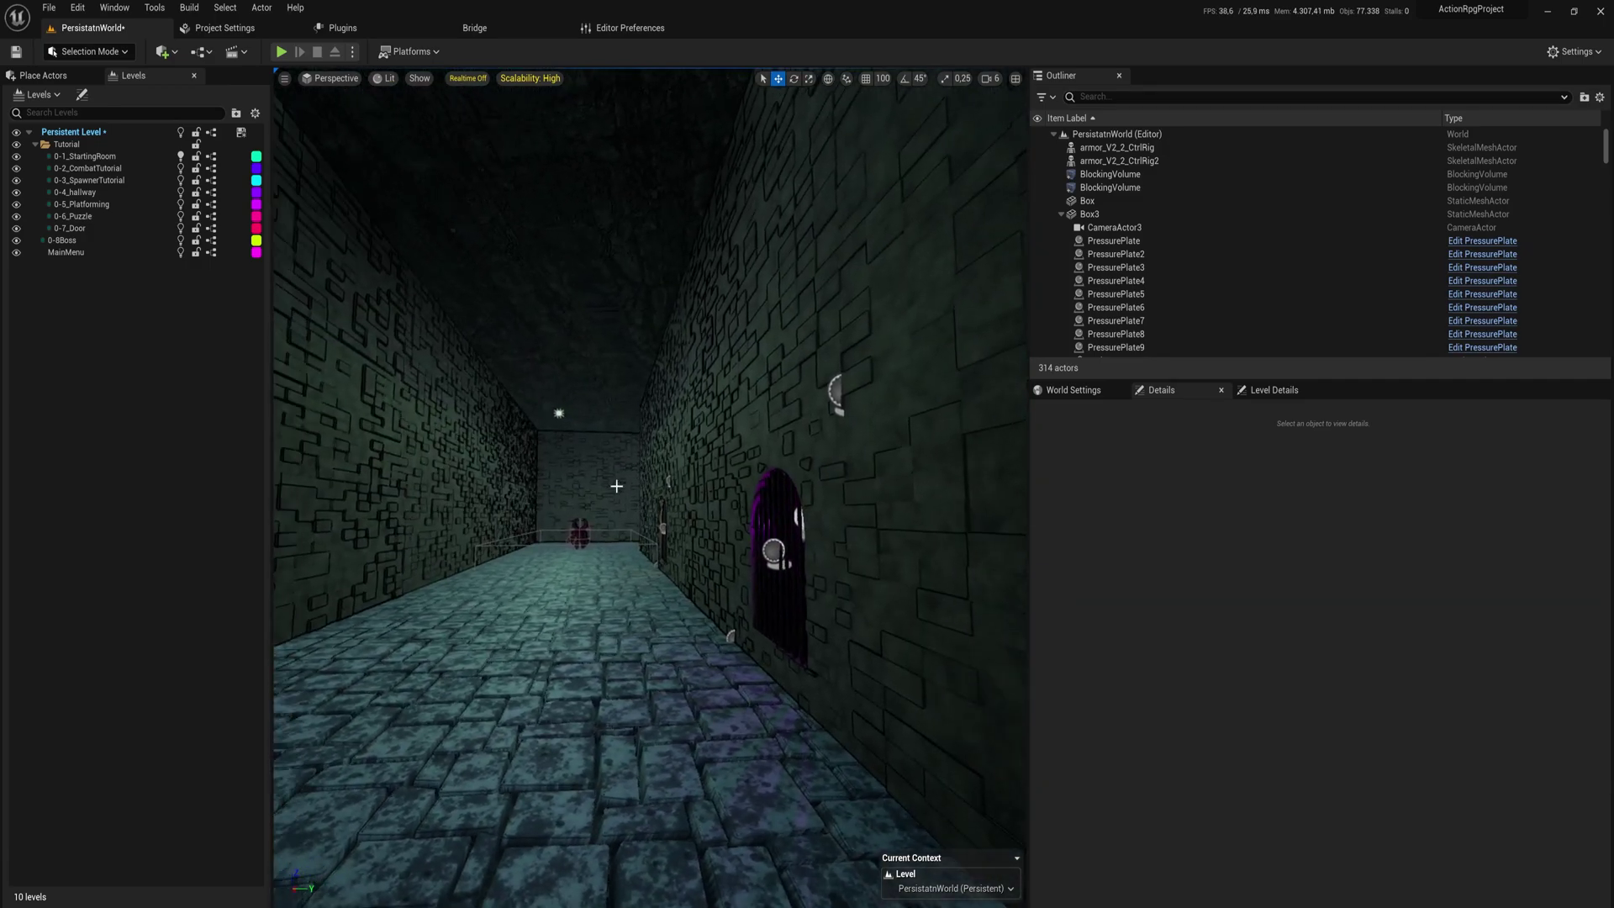
# - Lower the viewport camera speed to 4 and look down the hallway toward its far doorway
pyautogui.click(995, 78)
pyautogui.moveTo(1052, 109); pyautogui.dragTo(1027, 109)
pyautogui.moveTo(677, 416); pyautogui.dragTo(740, 422, button='right')
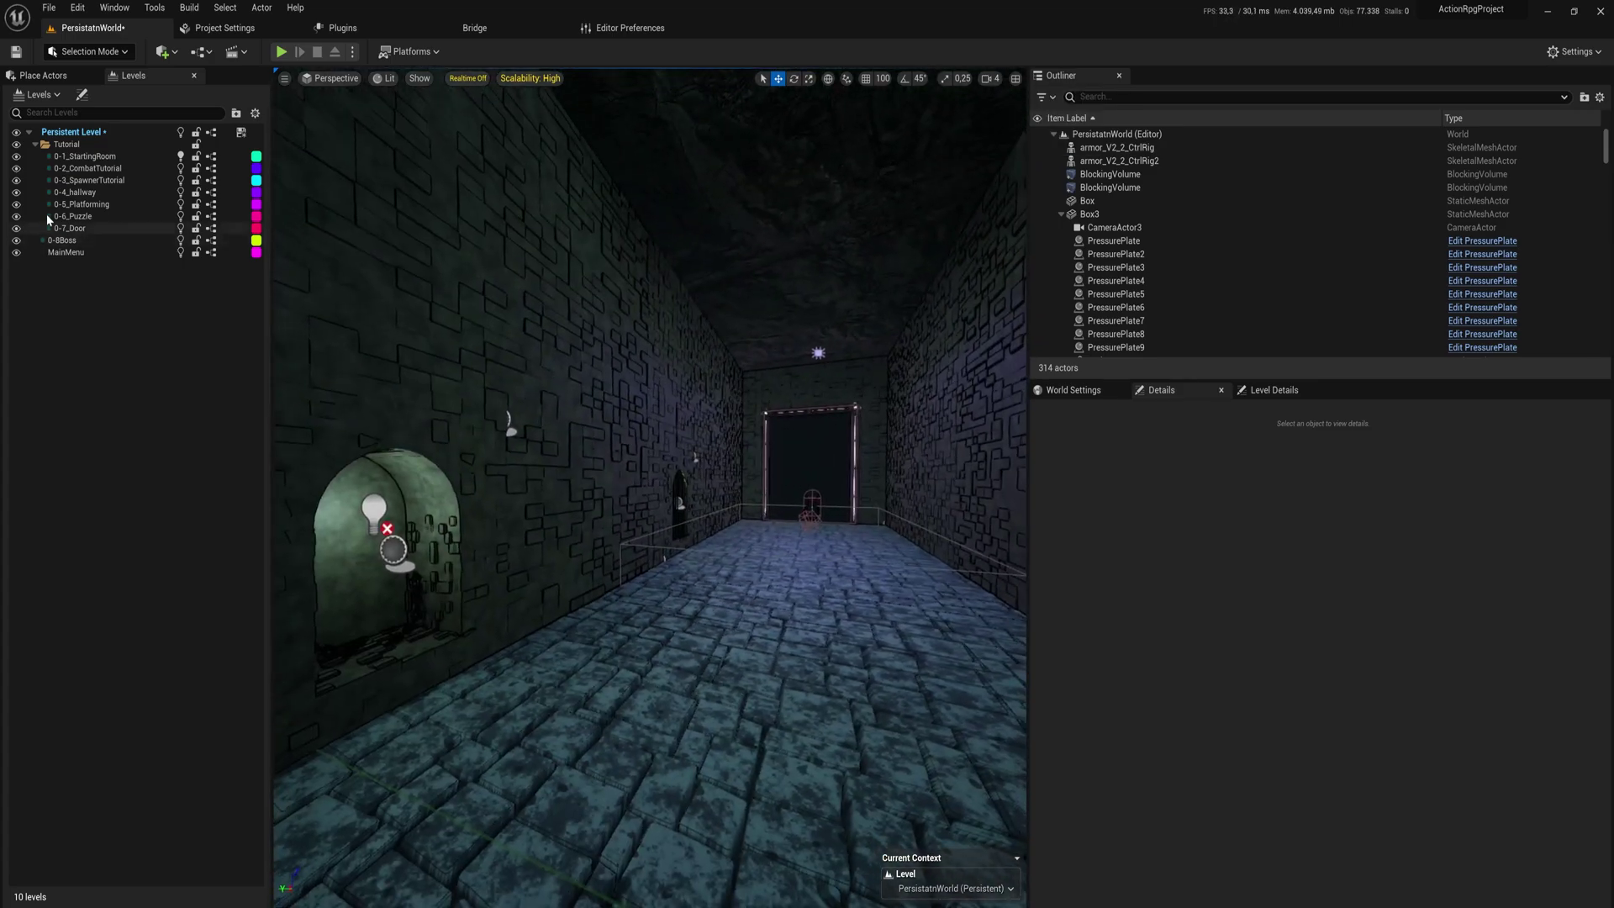
# - Hide the 0-4_hallway sublevel, show it again, and look over the neighbouring spawner room
pyautogui.click(17, 192)
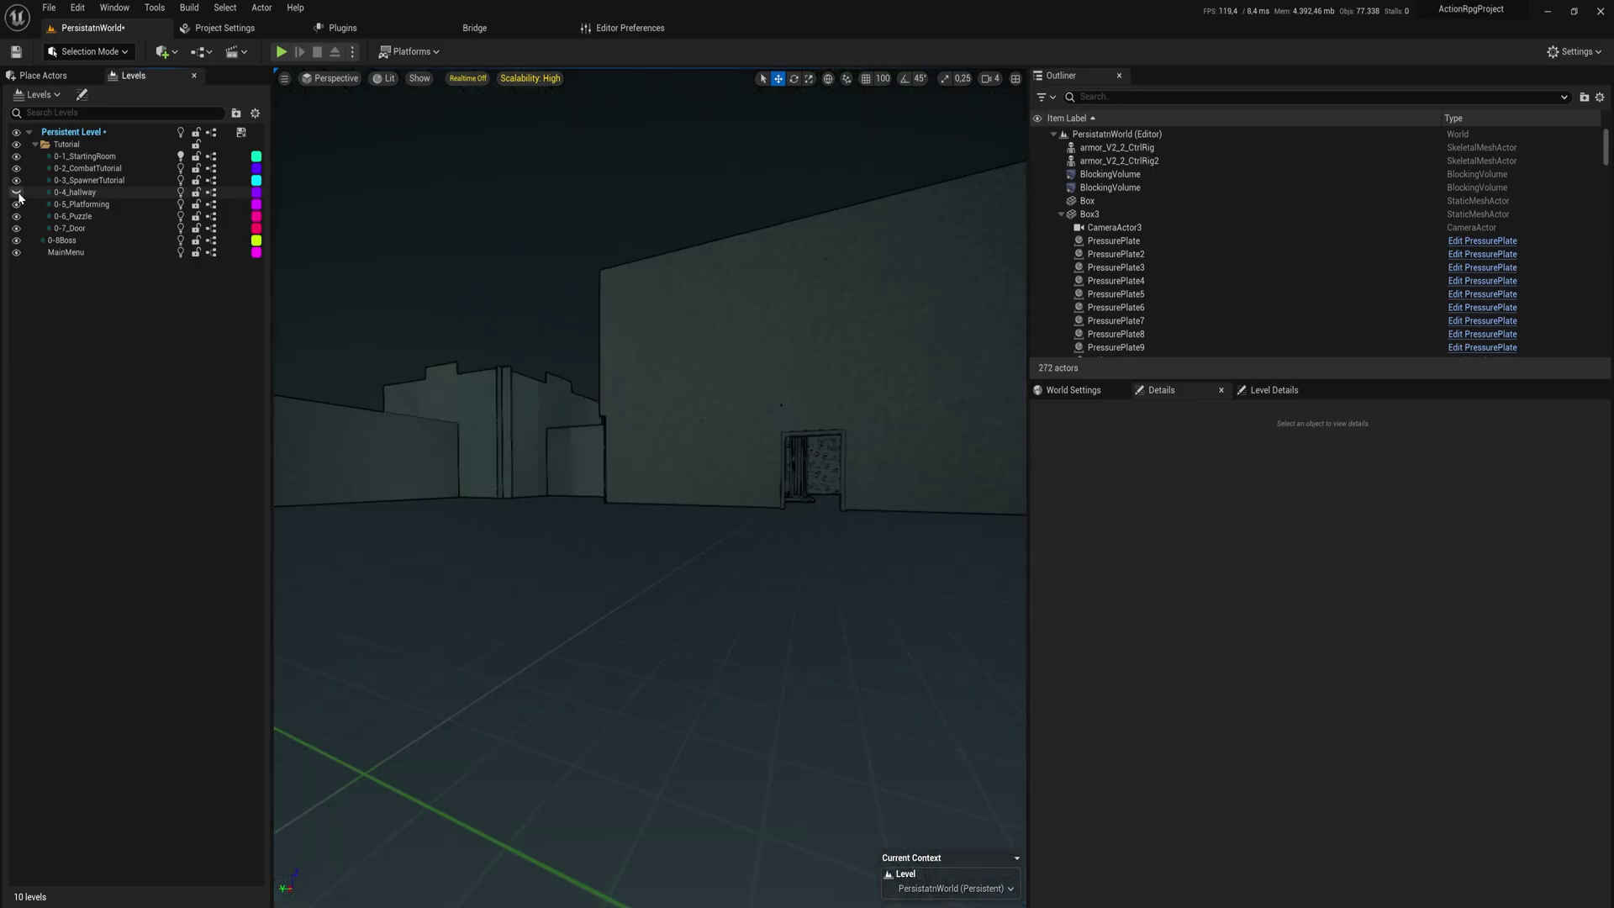
pyautogui.click(17, 193)
pyautogui.moveTo(508, 420)
pyautogui.mouseDown(button='right')
pyautogui.moveTo(521, 420)
pyautogui.moveTo(361, 416)
pyautogui.moveTo(365, 399)
pyautogui.moveTo(509, 412)
pyautogui.mouseUp(button='right')
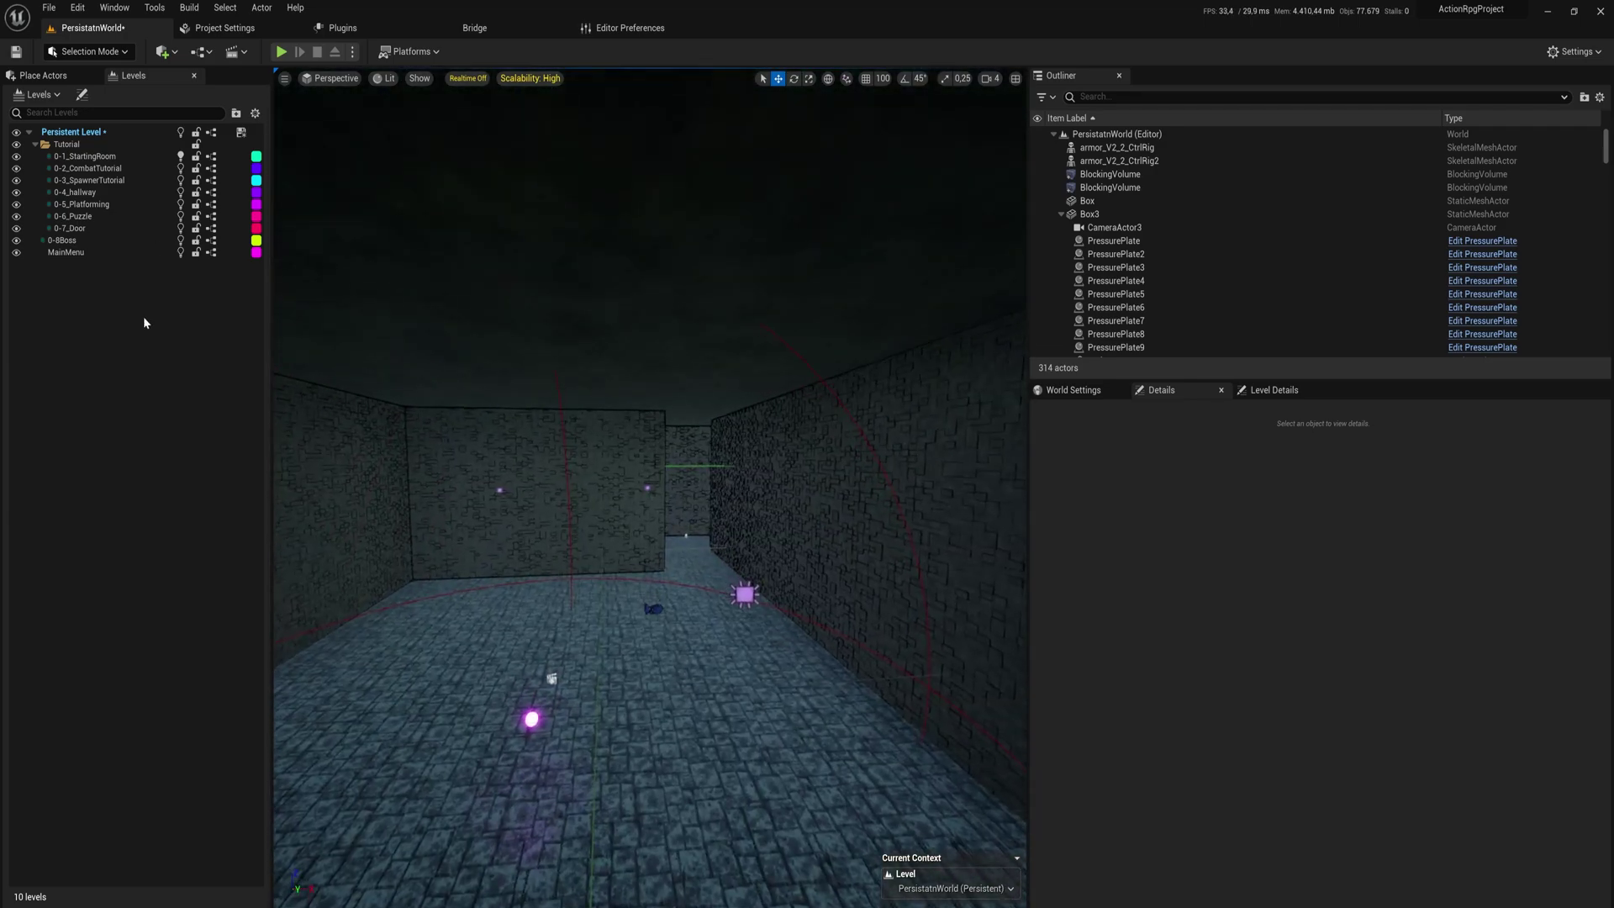
# - Start a play test, load the saved game, and detach from the character to check which sublevels are loaded
pyautogui.click(280, 52)
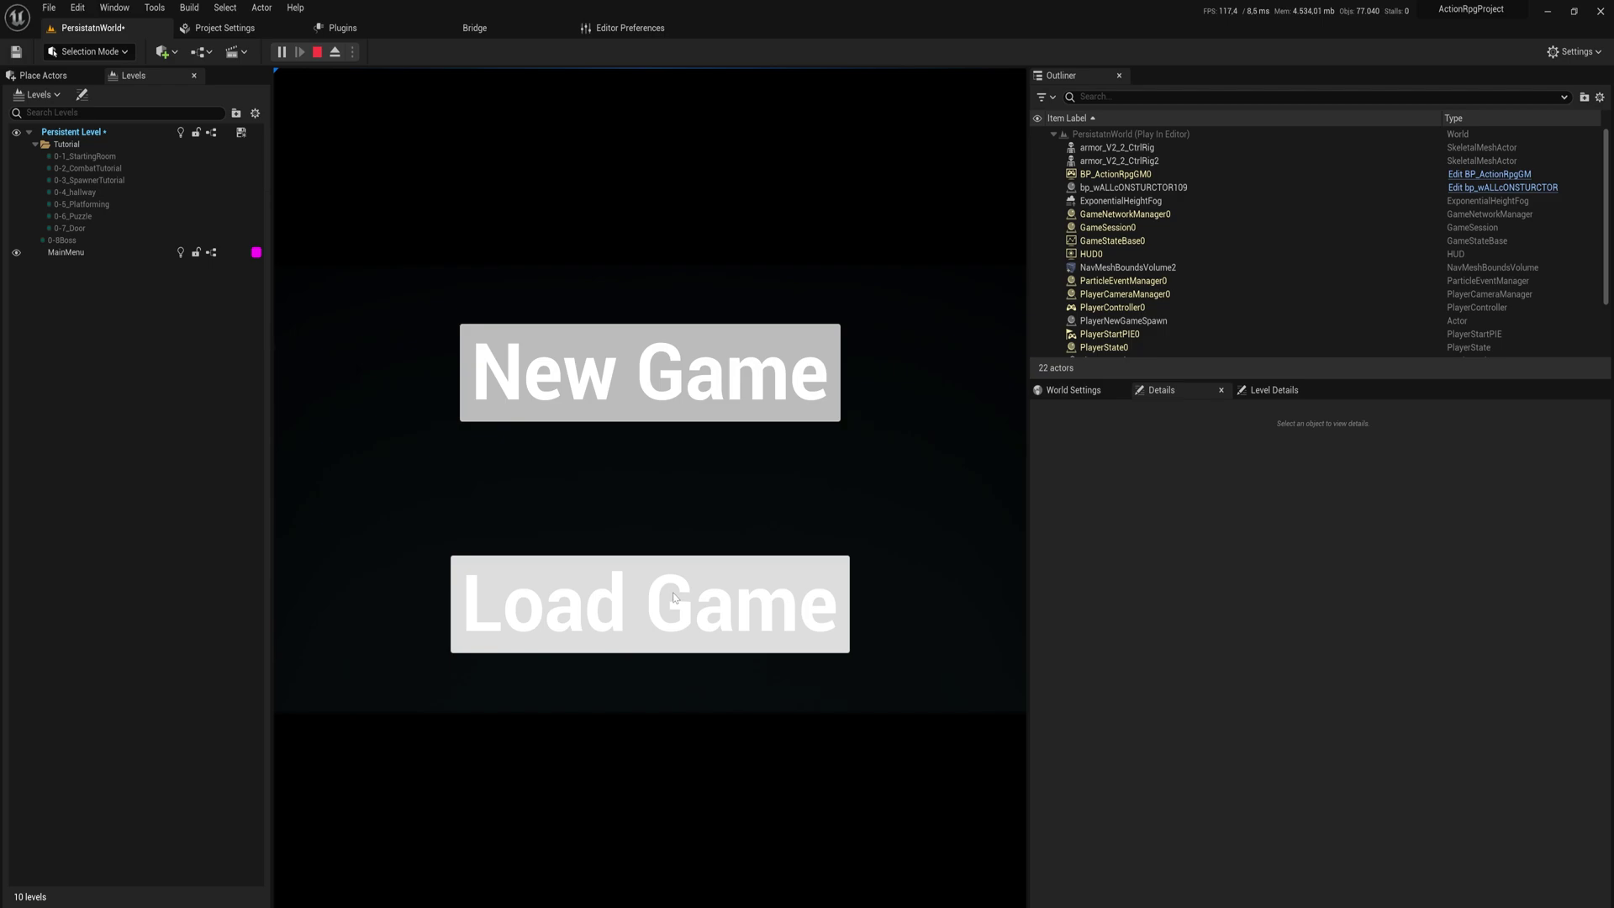
pyautogui.click(674, 597)
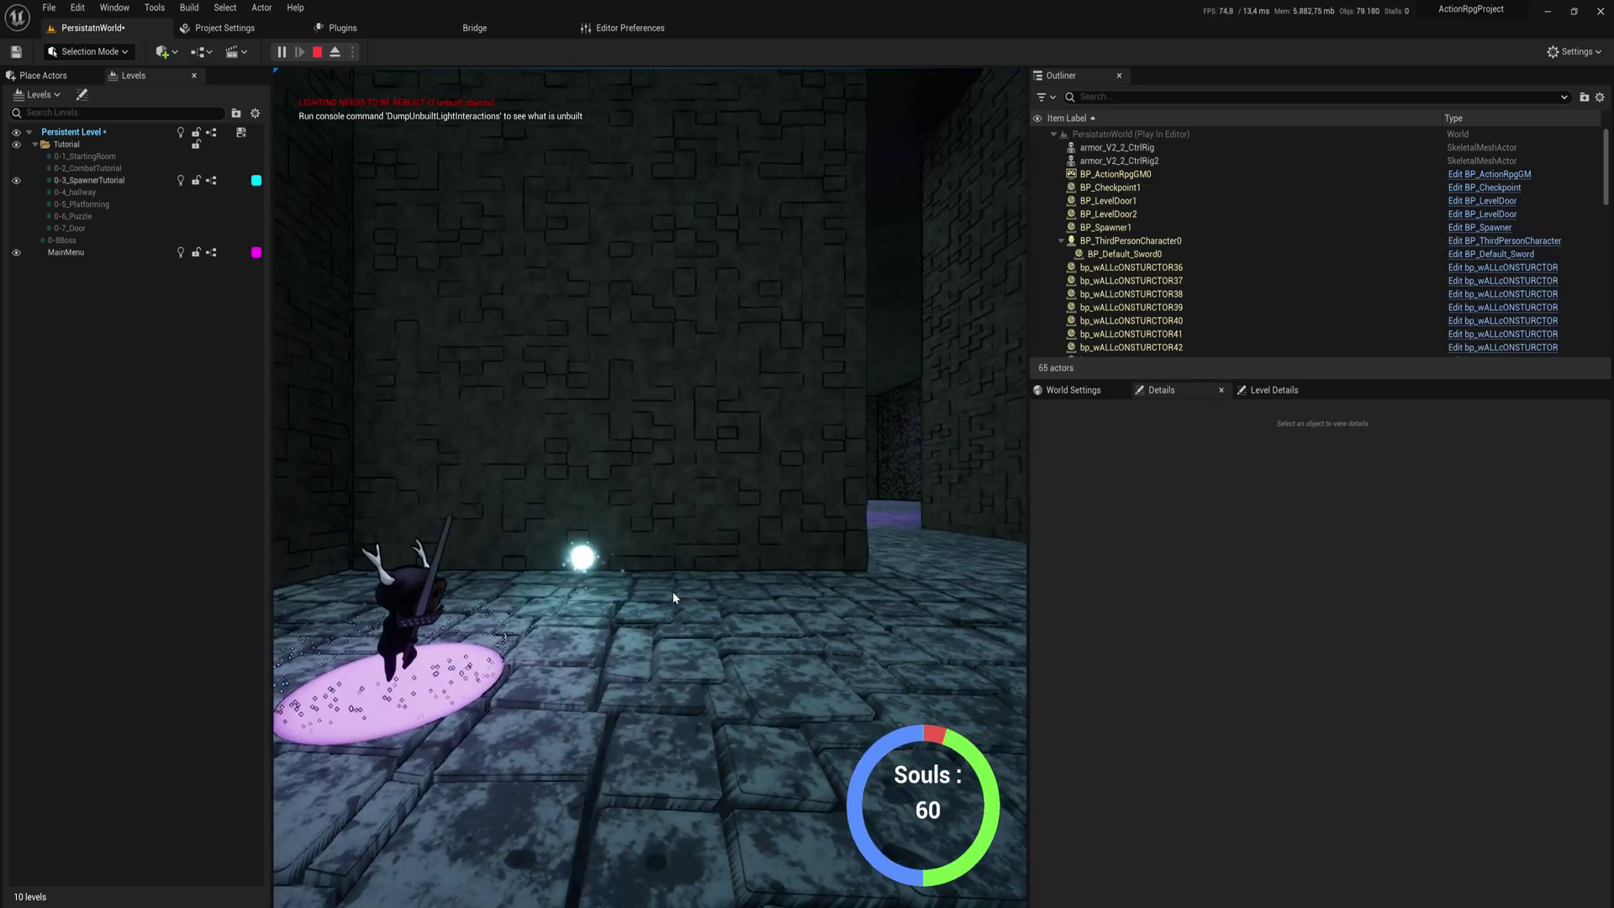
pyautogui.click(673, 598)
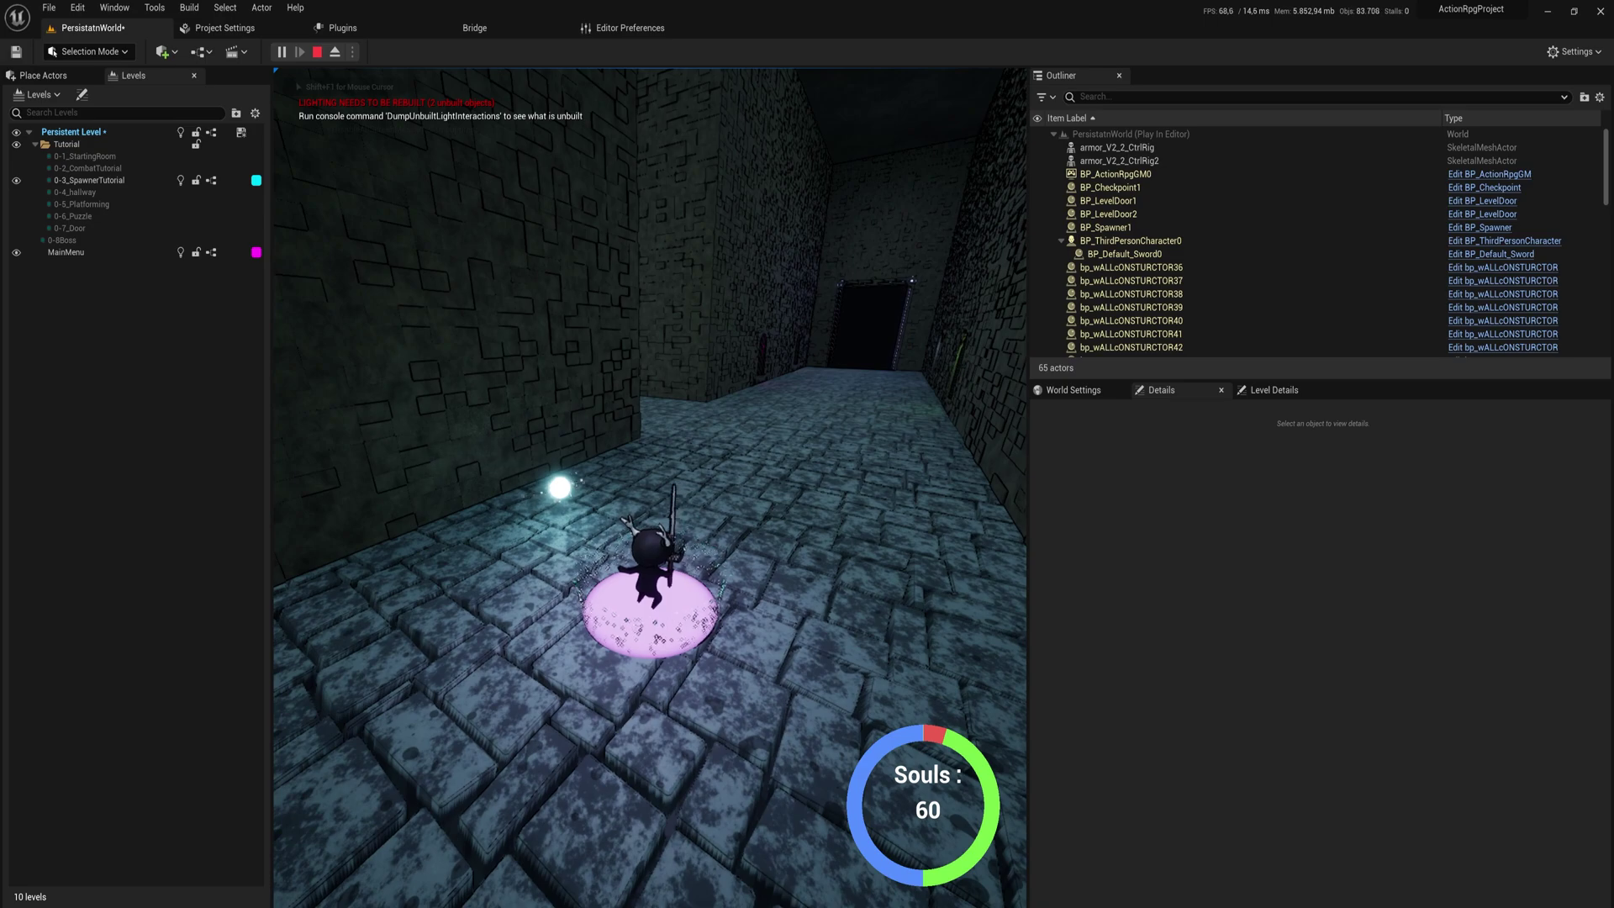
pyautogui.press('F8')
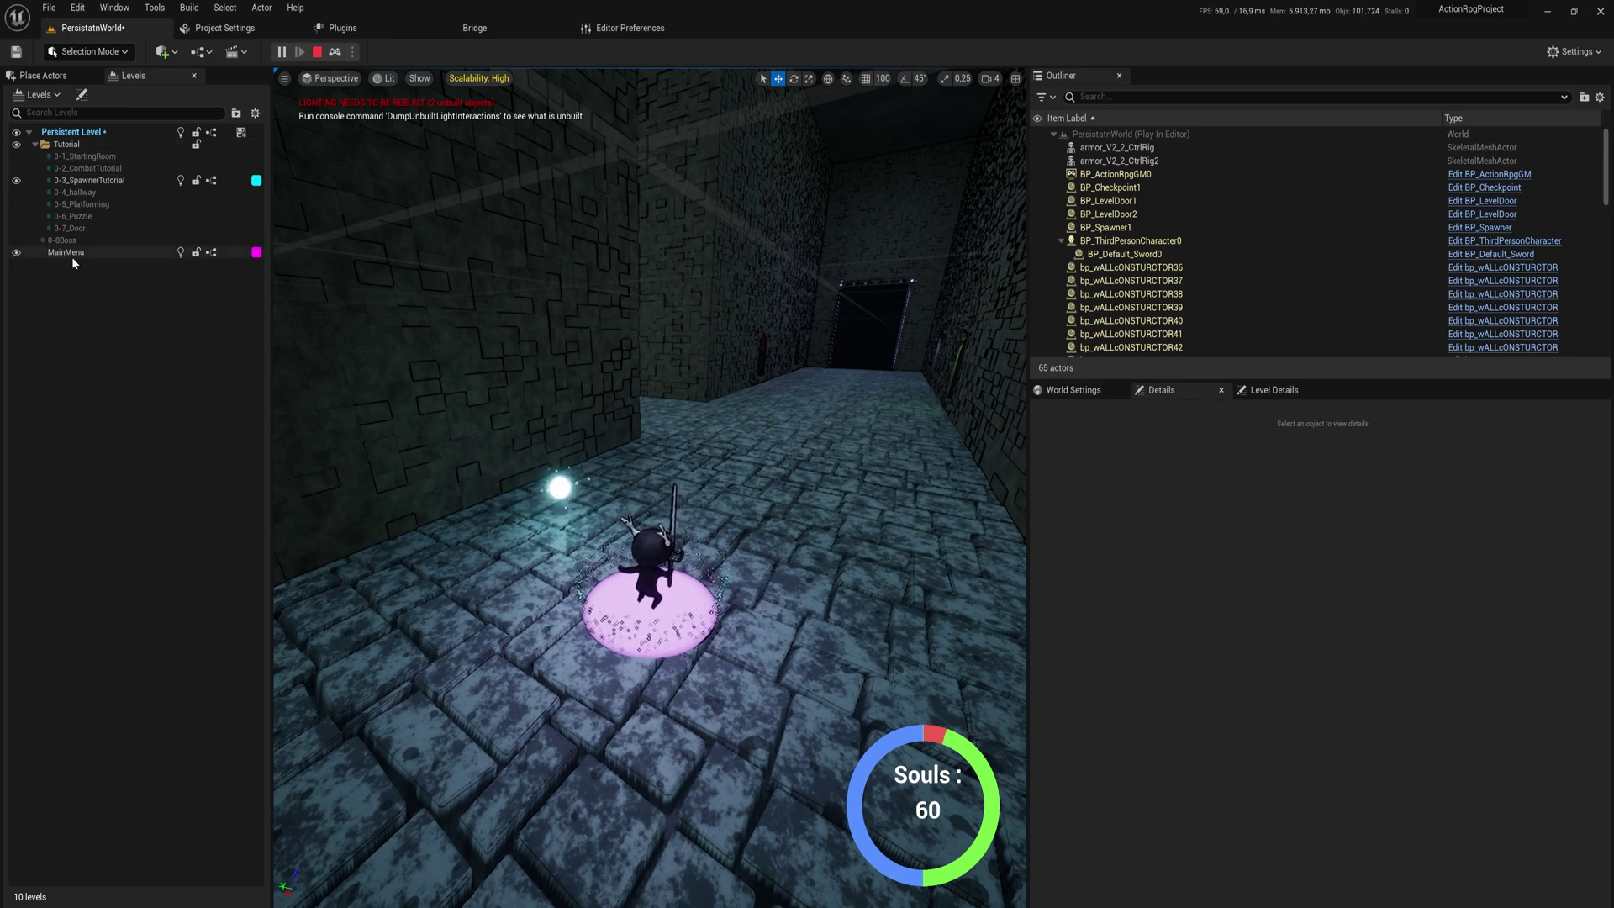
pyautogui.moveTo(656, 463); pyautogui.dragTo(677, 468, button='right')
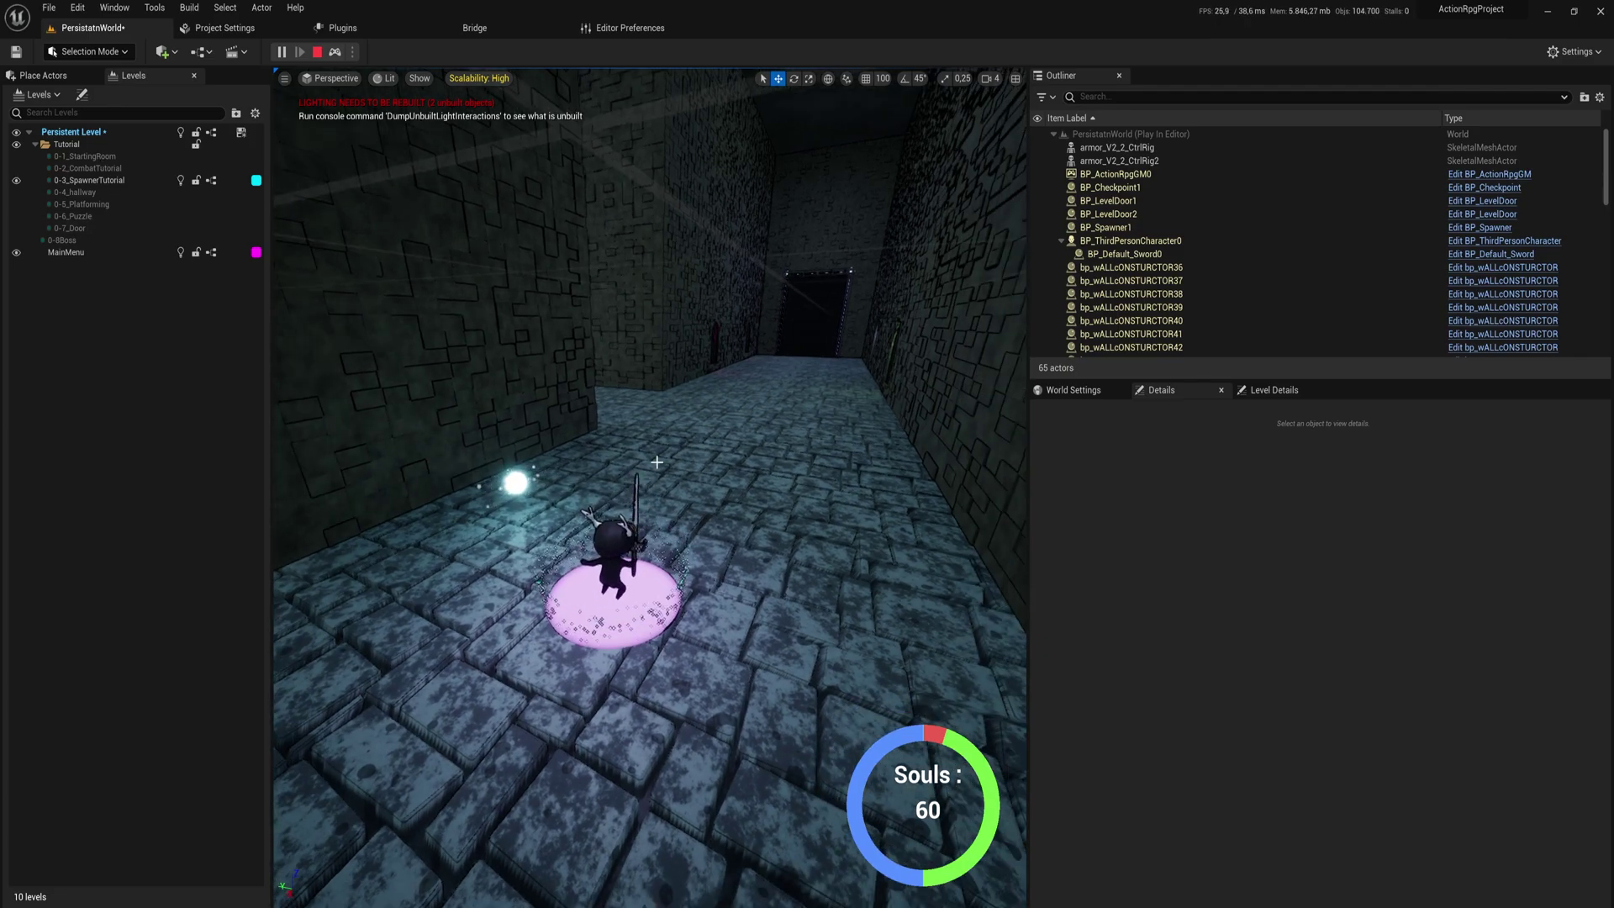
# - Take back control of the character and run through the corridor's end door into 0-2_CombatTutorial and back to 0-3_SpawnerTutorial
pyautogui.press('F8')
pyautogui.press('w')
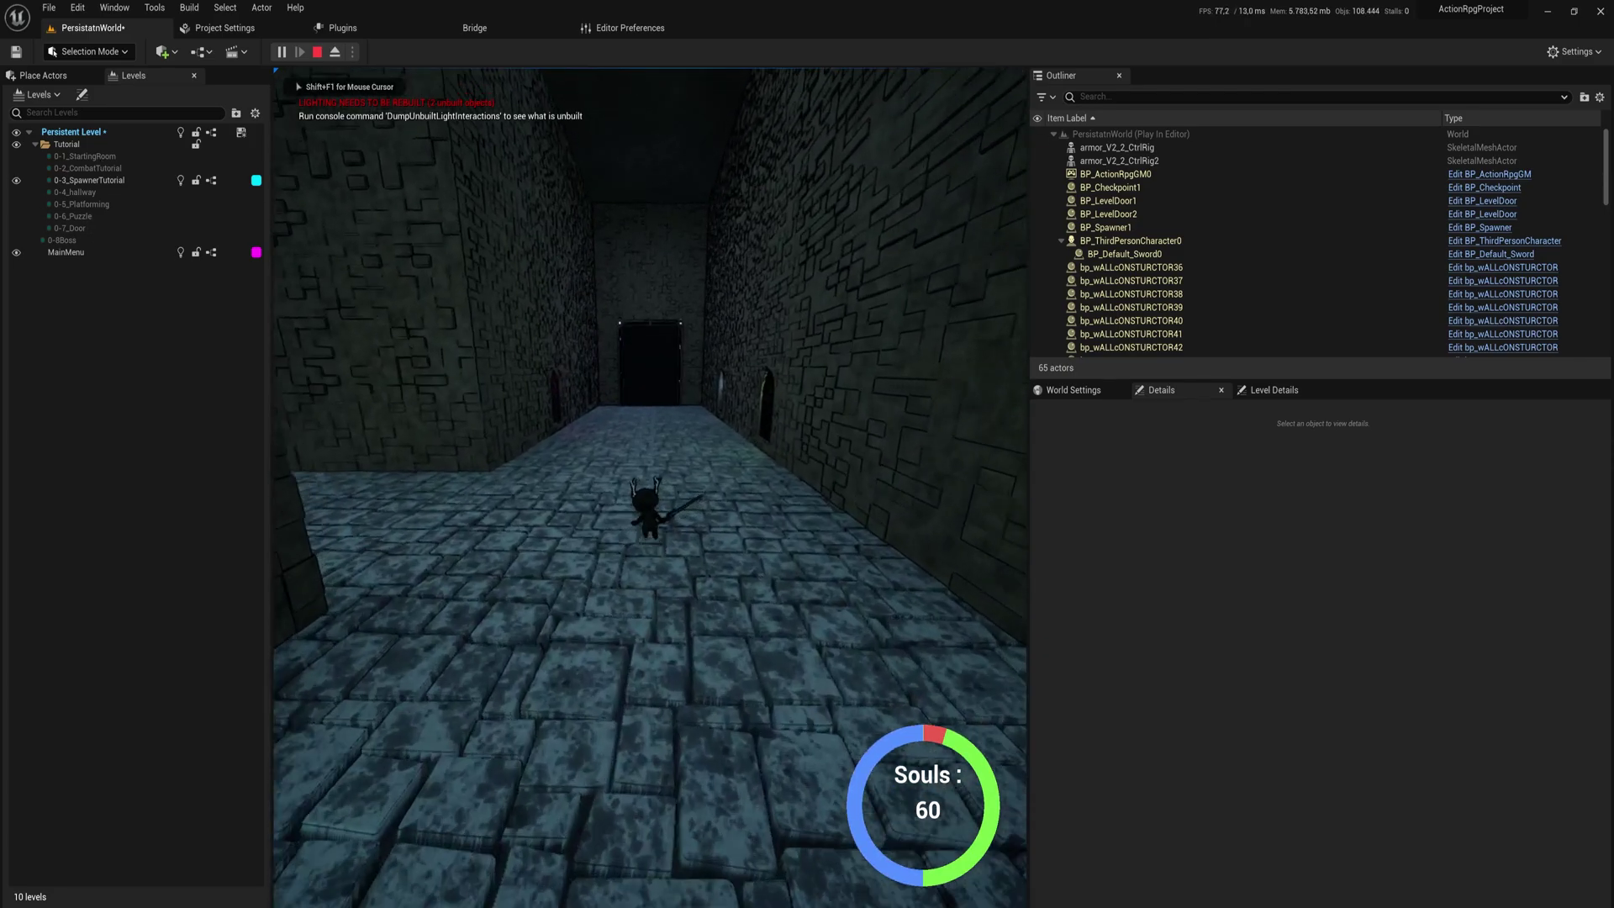
pyautogui.press('w')
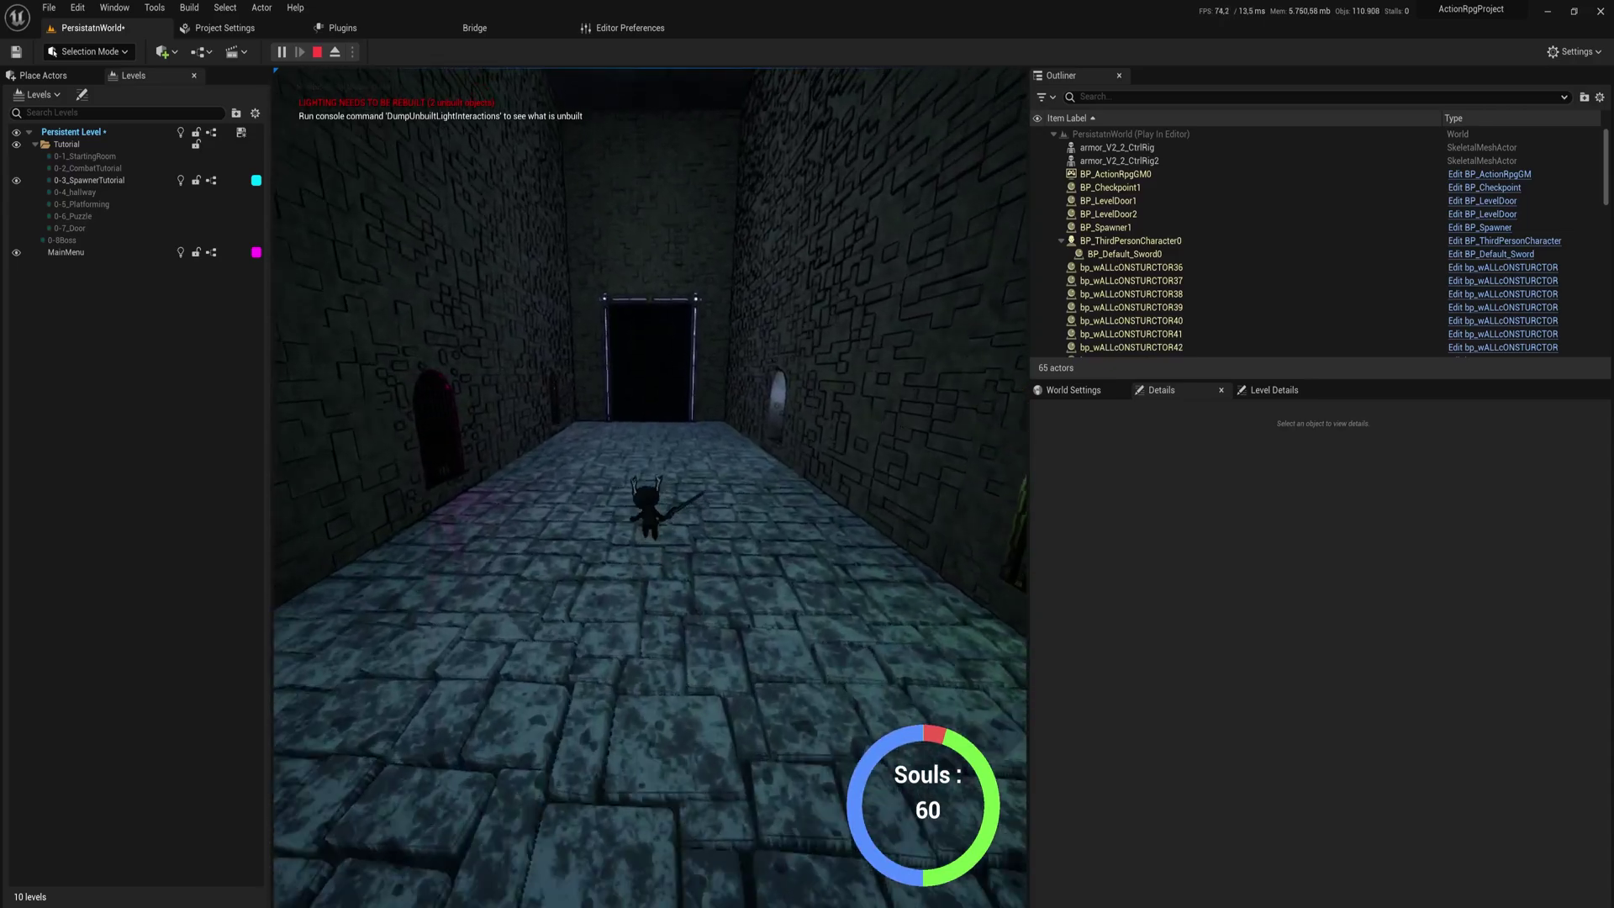
pyautogui.press('w')
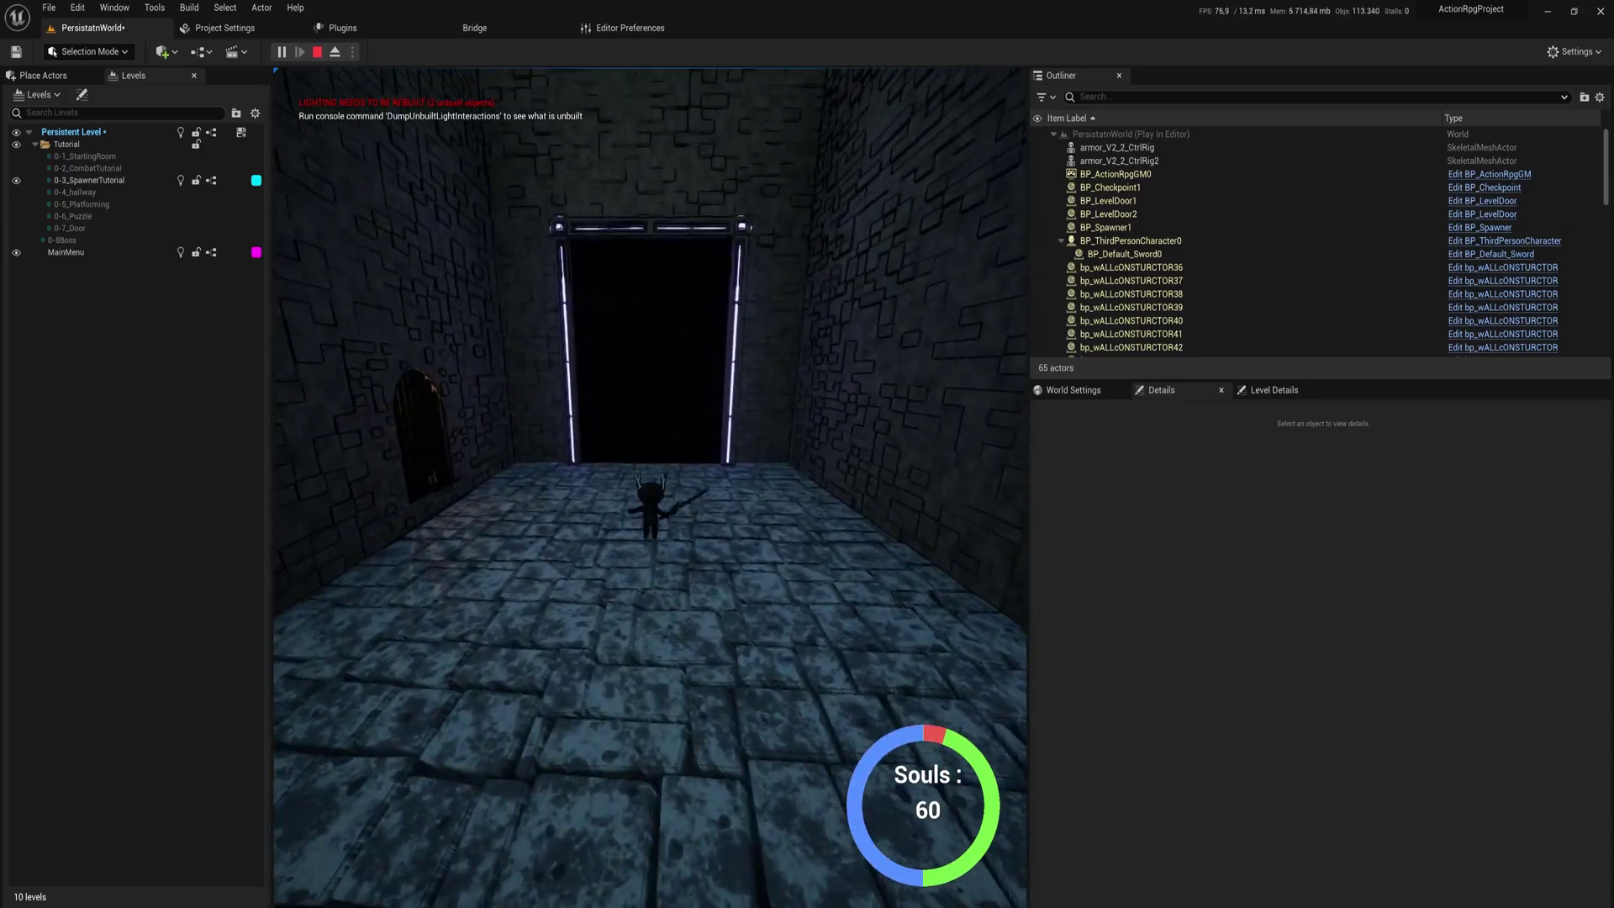
pyautogui.press('w')
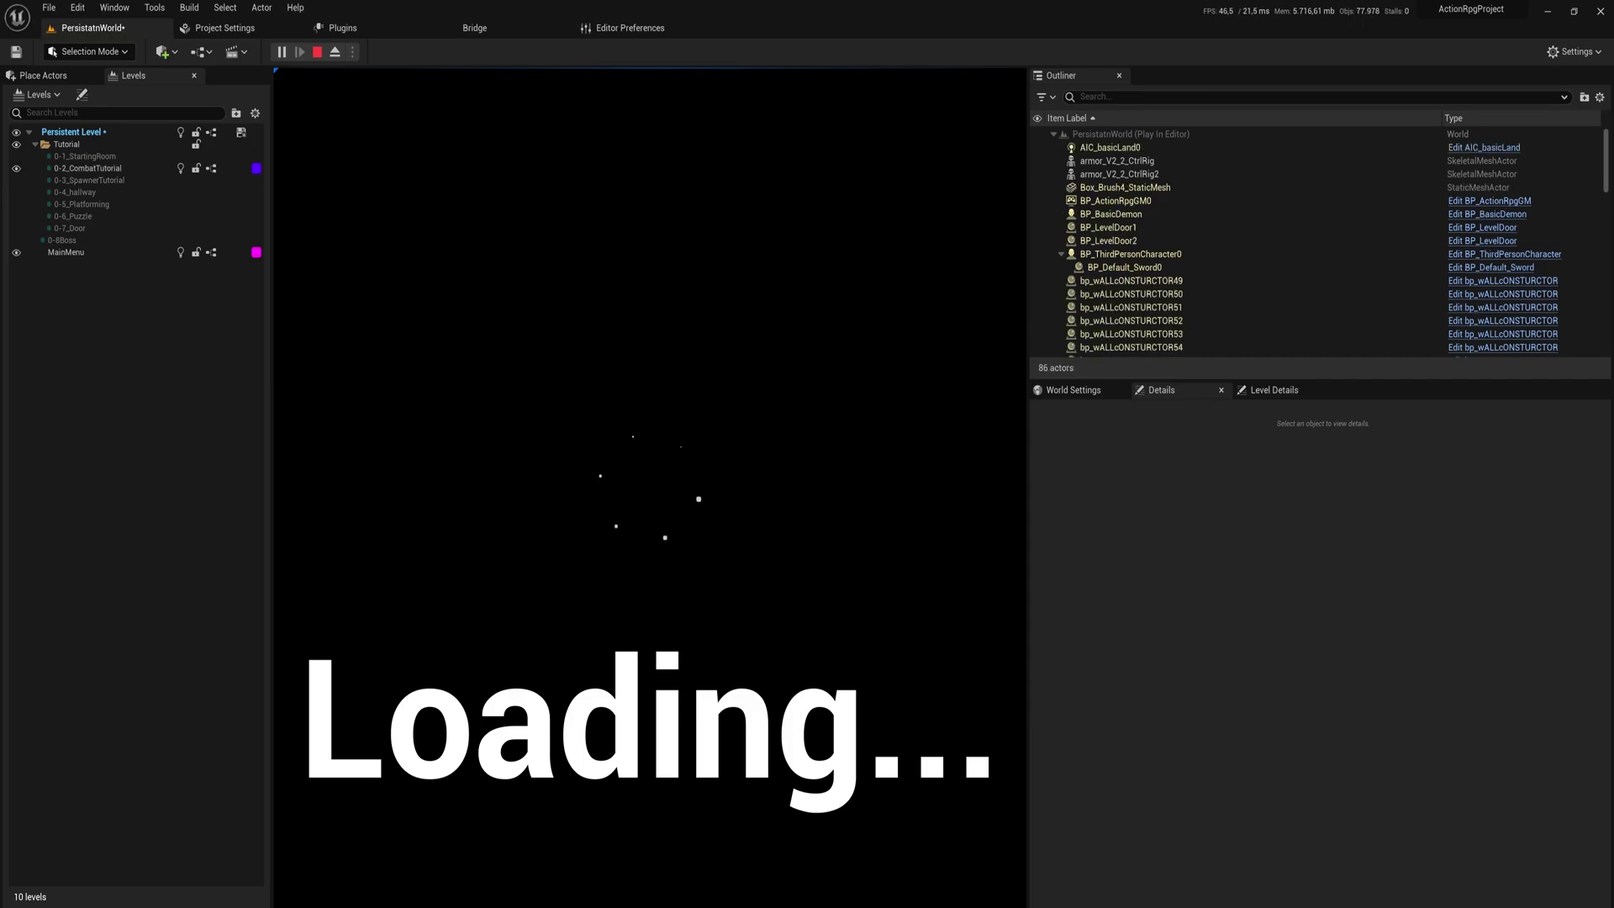
pyautogui.press('w')
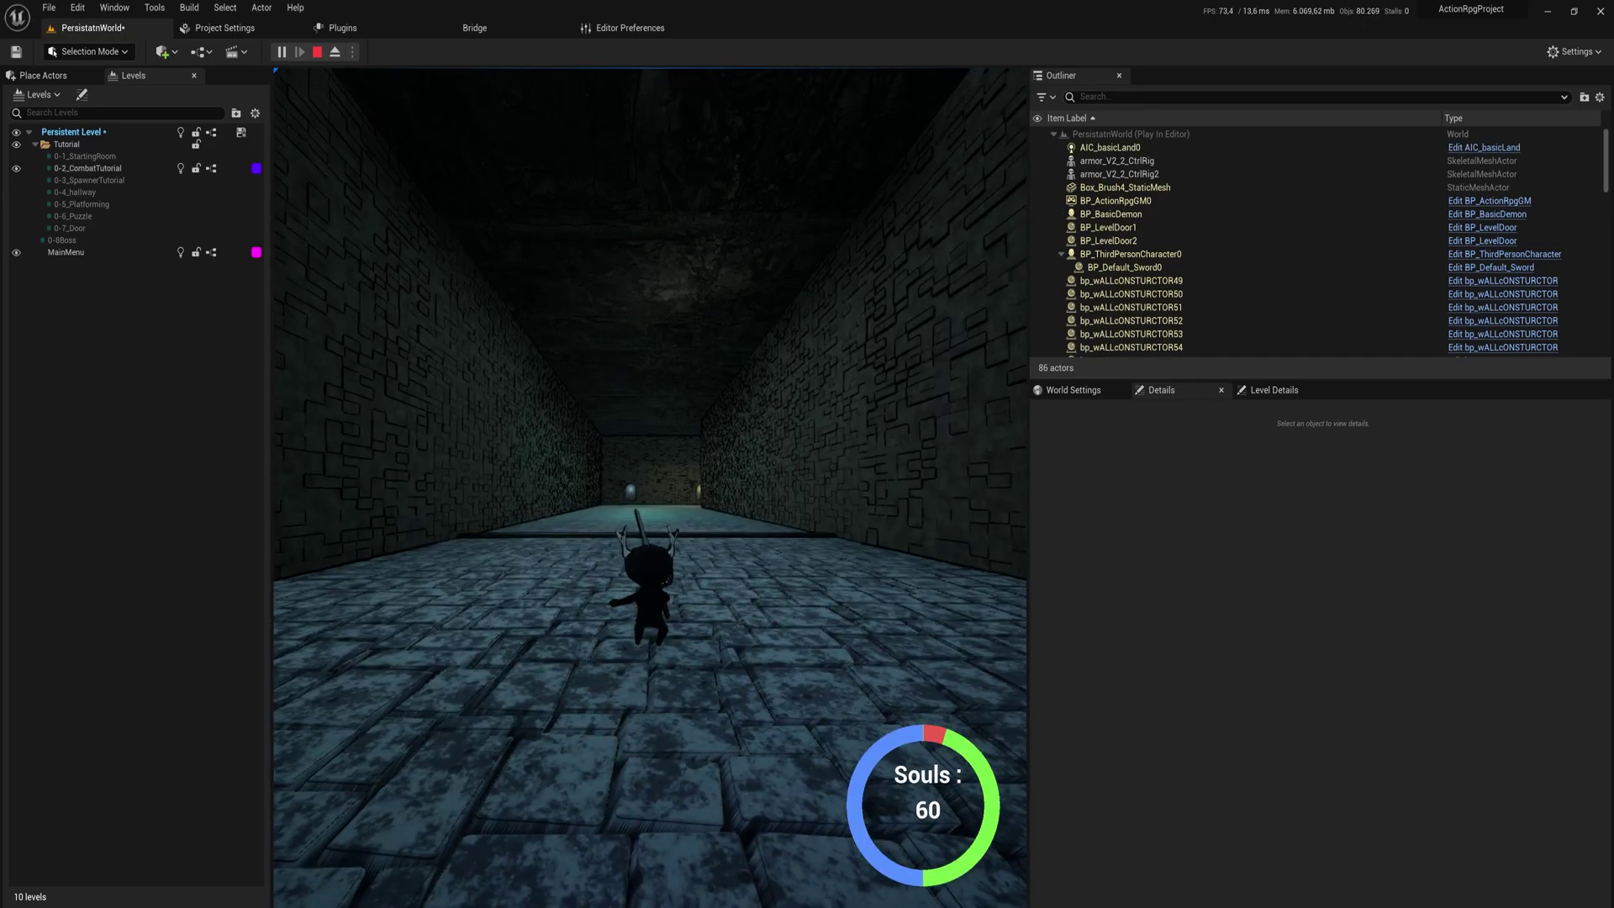
pyautogui.press('w')
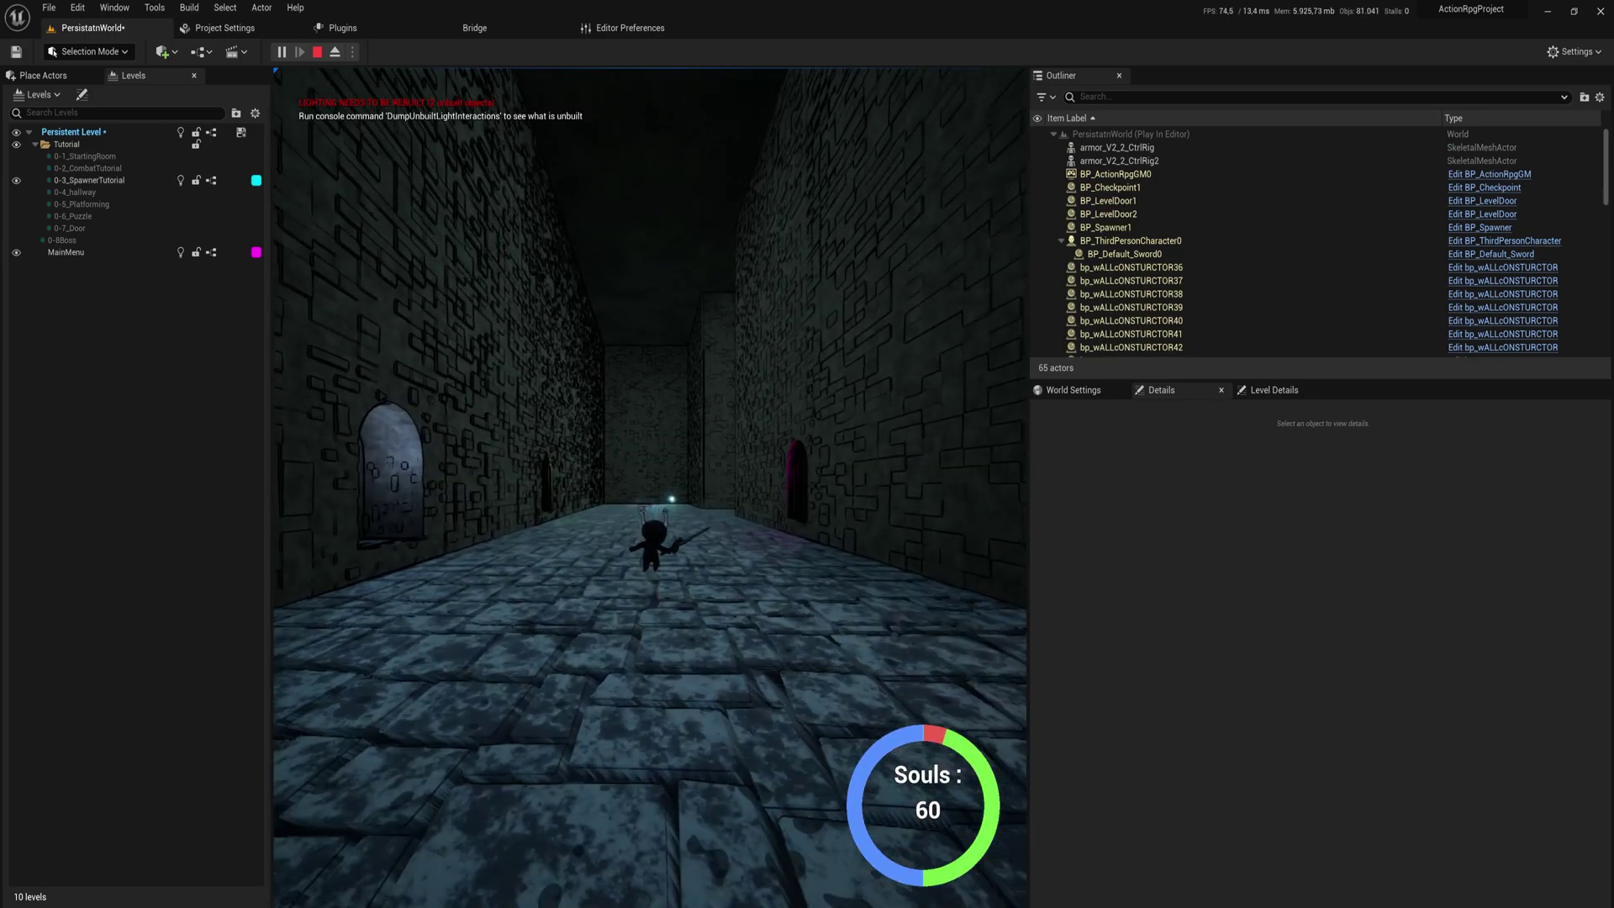
# - Run the character around the corner, past the enemies in 0-3_SpawnerTutorial, and through the green-lit door into 0-4_hallway
pyautogui.press('w')
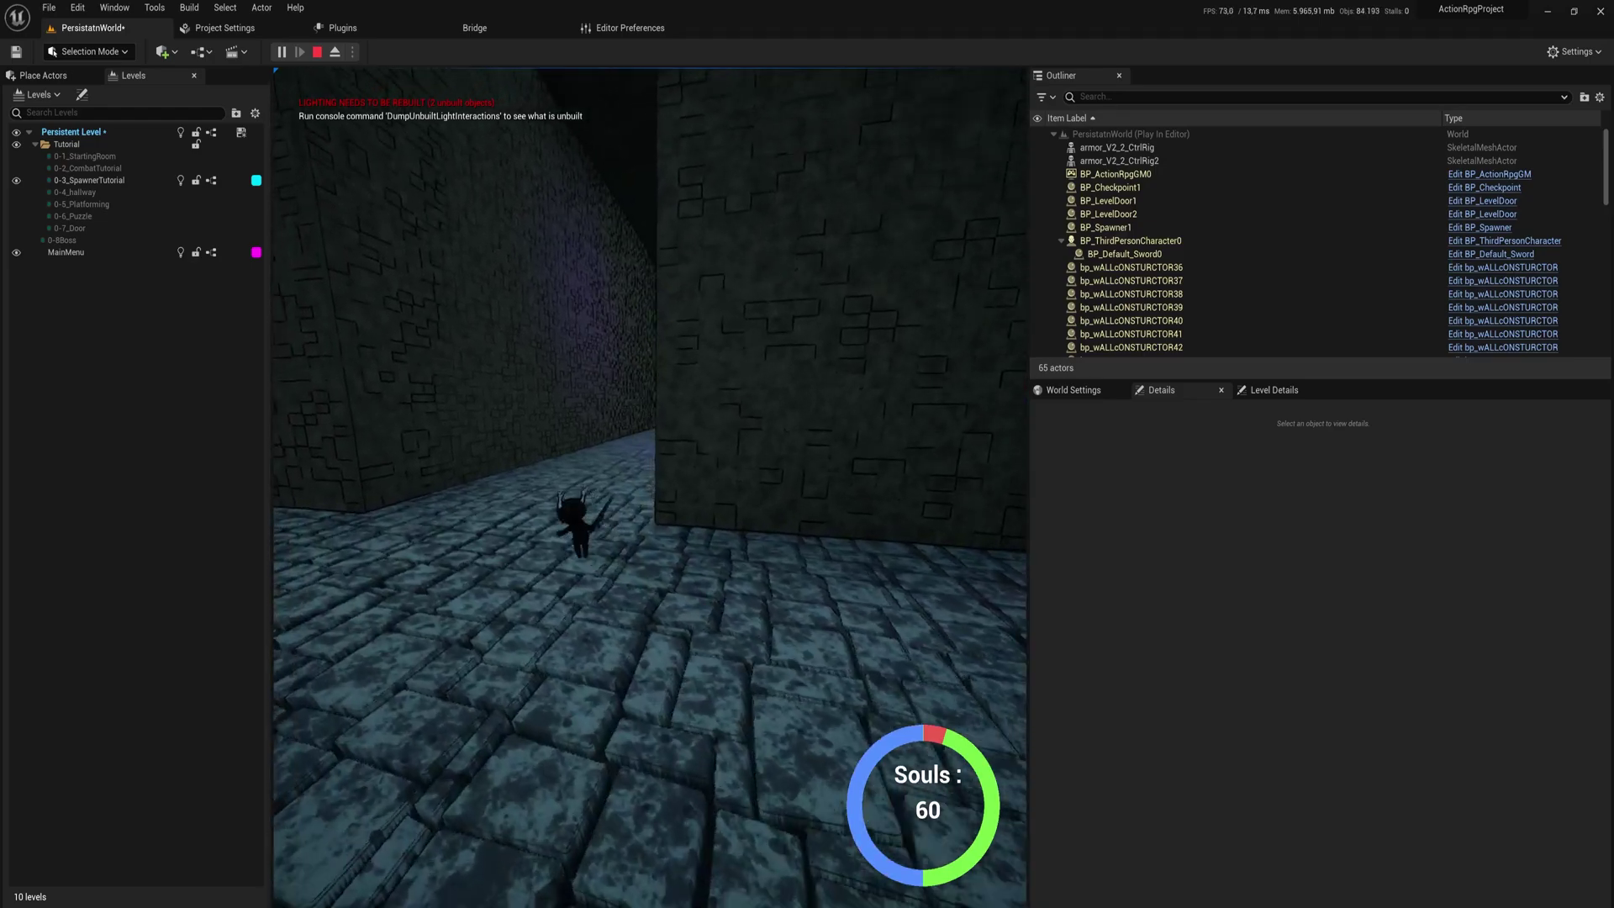
pyautogui.press('w')
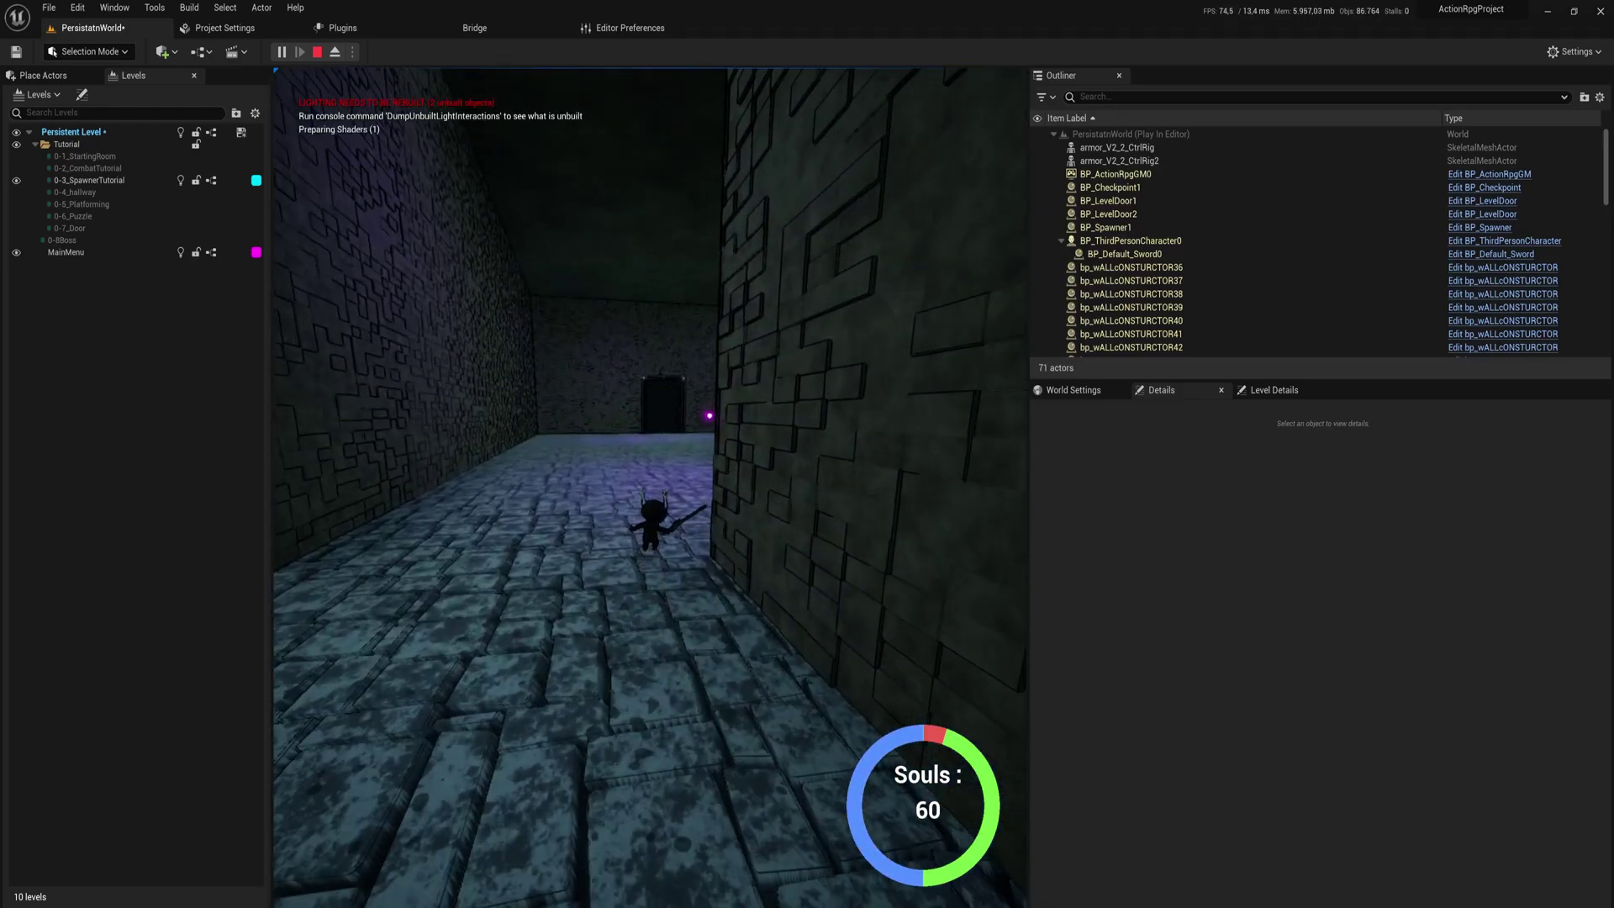
pyautogui.press('w')
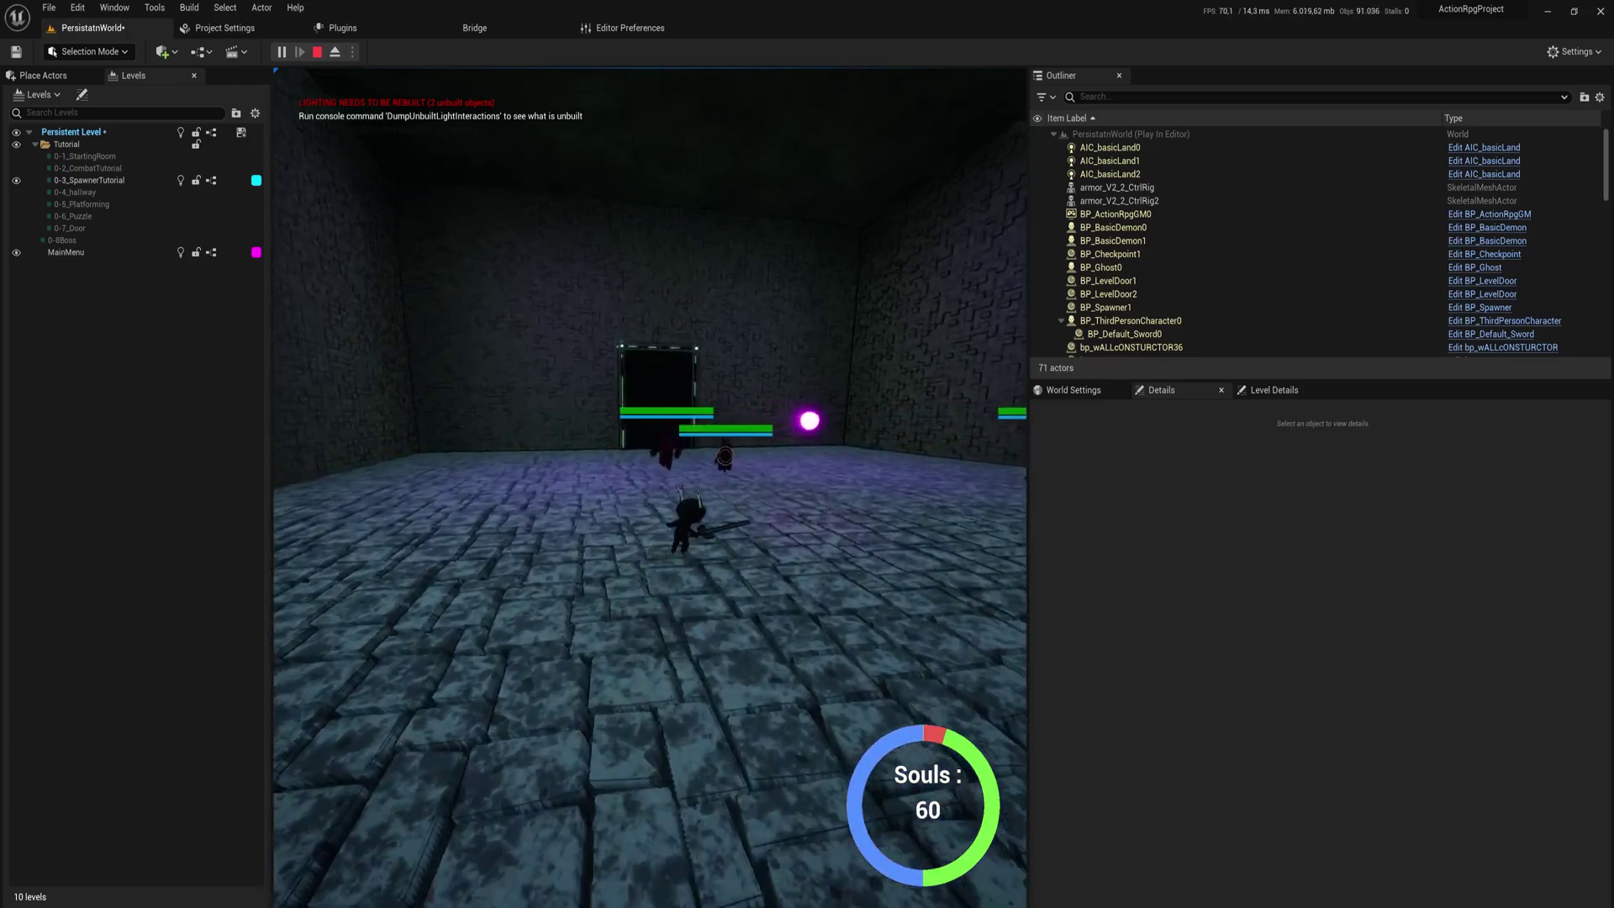
pyautogui.press('w')
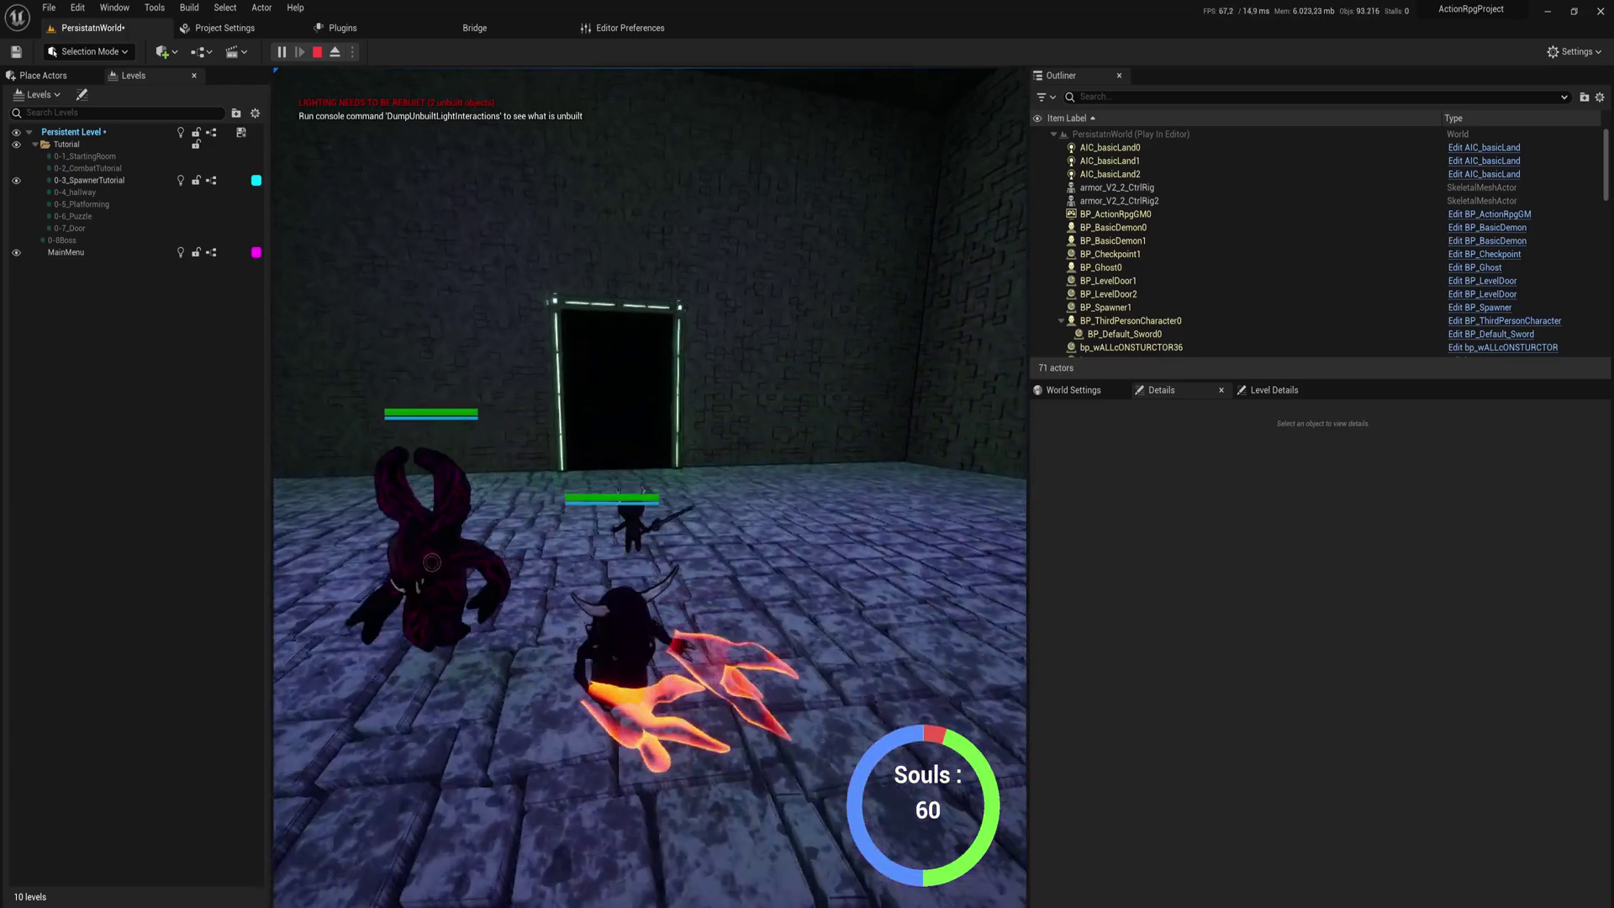
pyautogui.press('w')
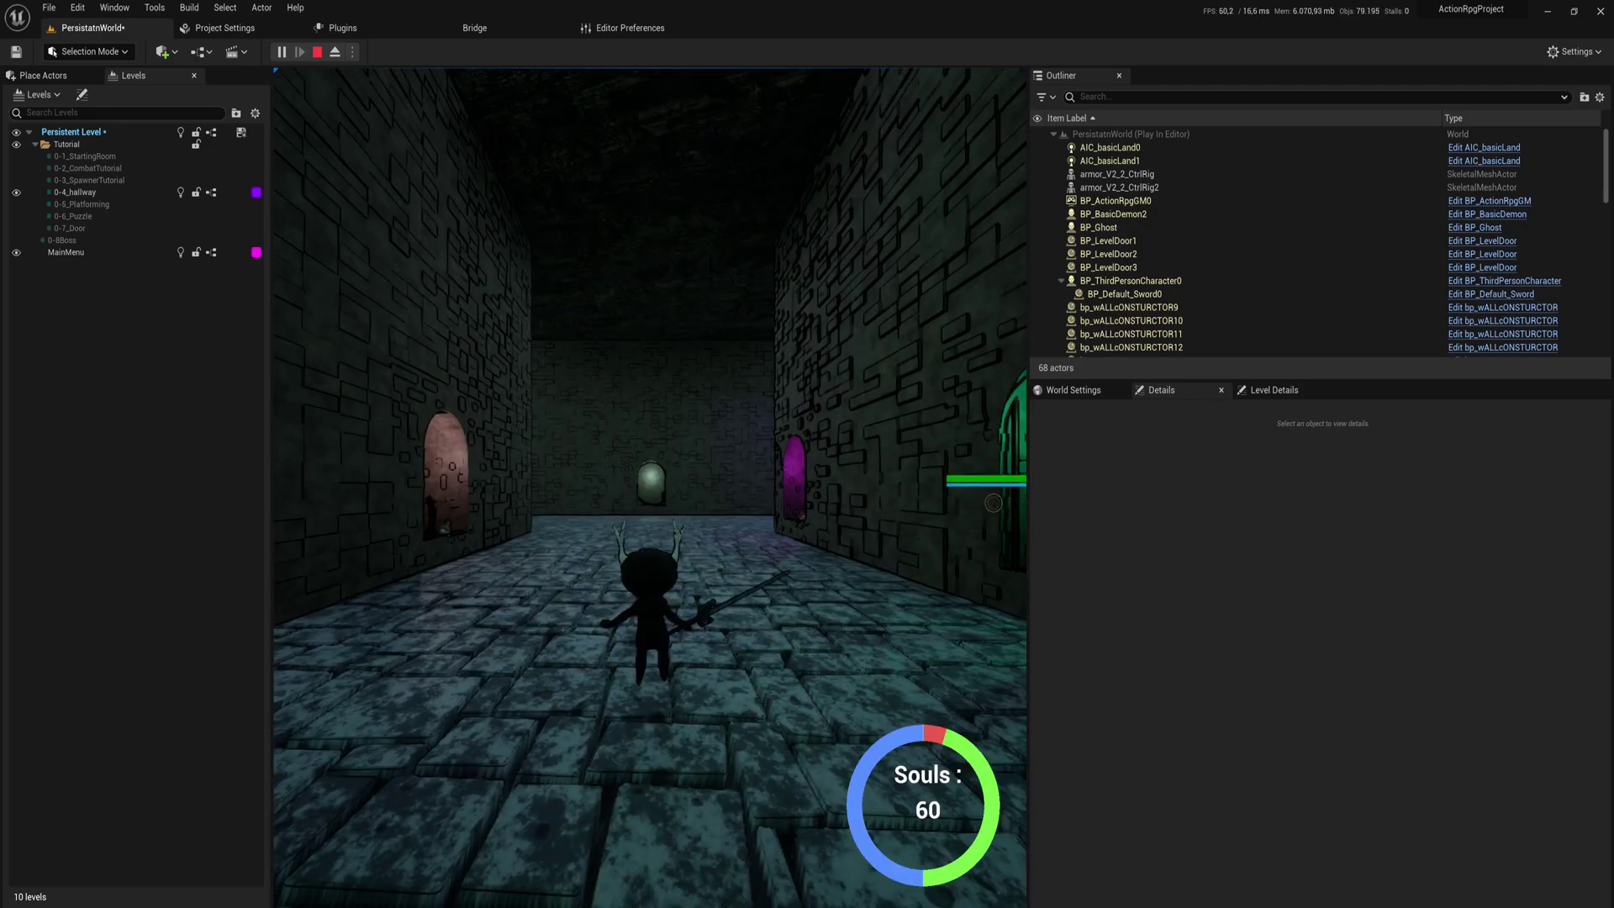
# - Look around 0-4_hallway, run back through its green-lit door to 0-3_SpawnerTutorial, and stop the play test
pyautogui.press('w')
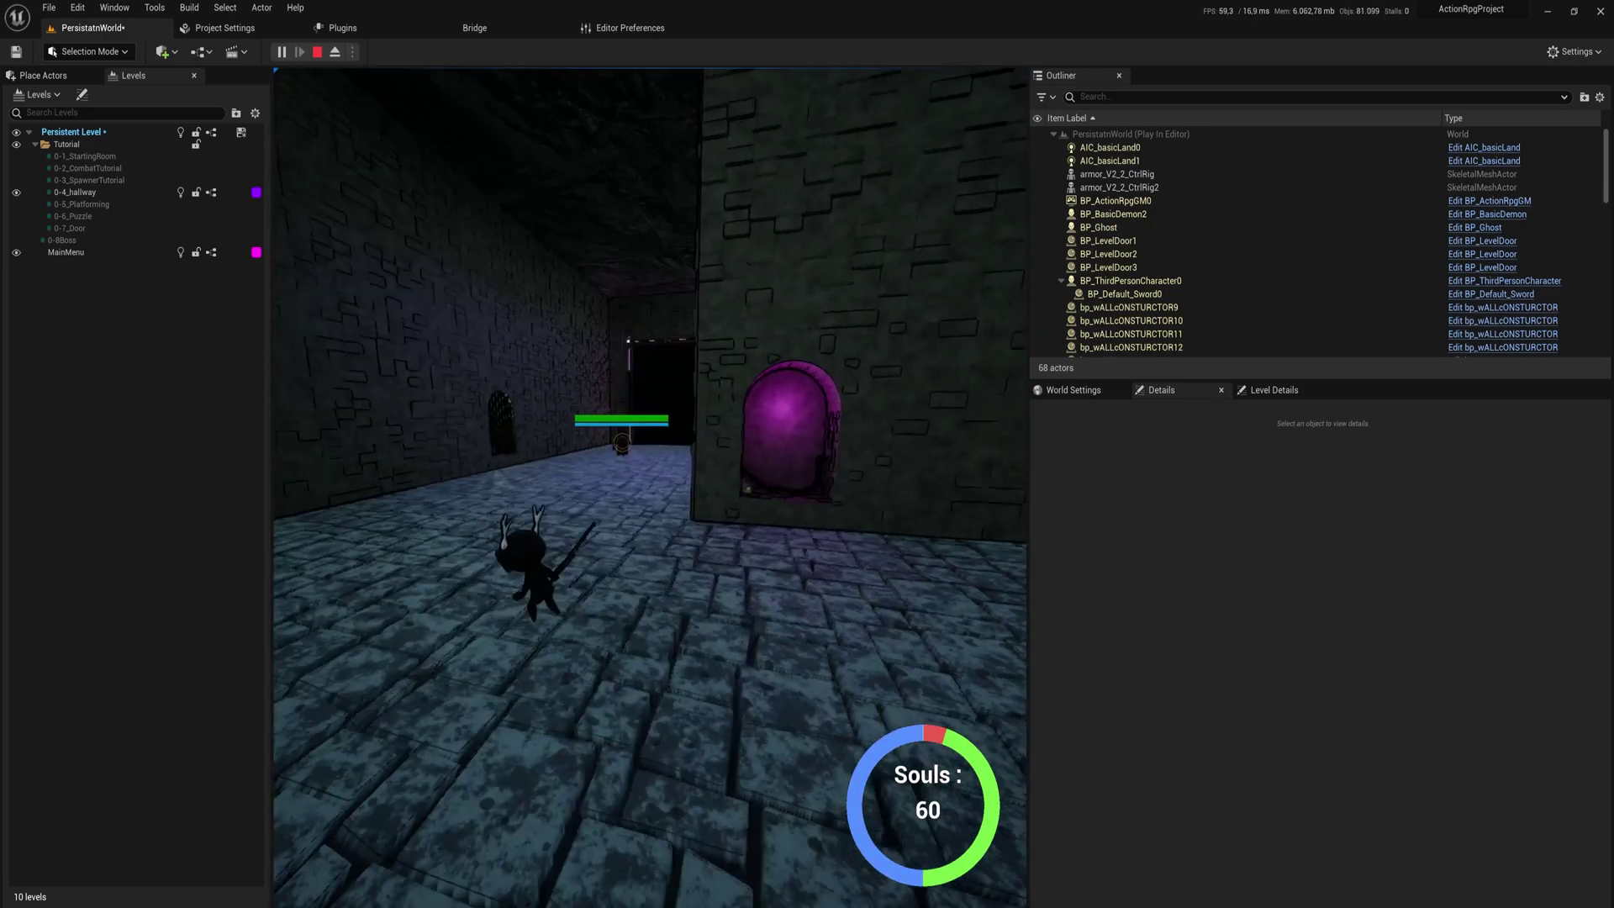
pyautogui.press('w')
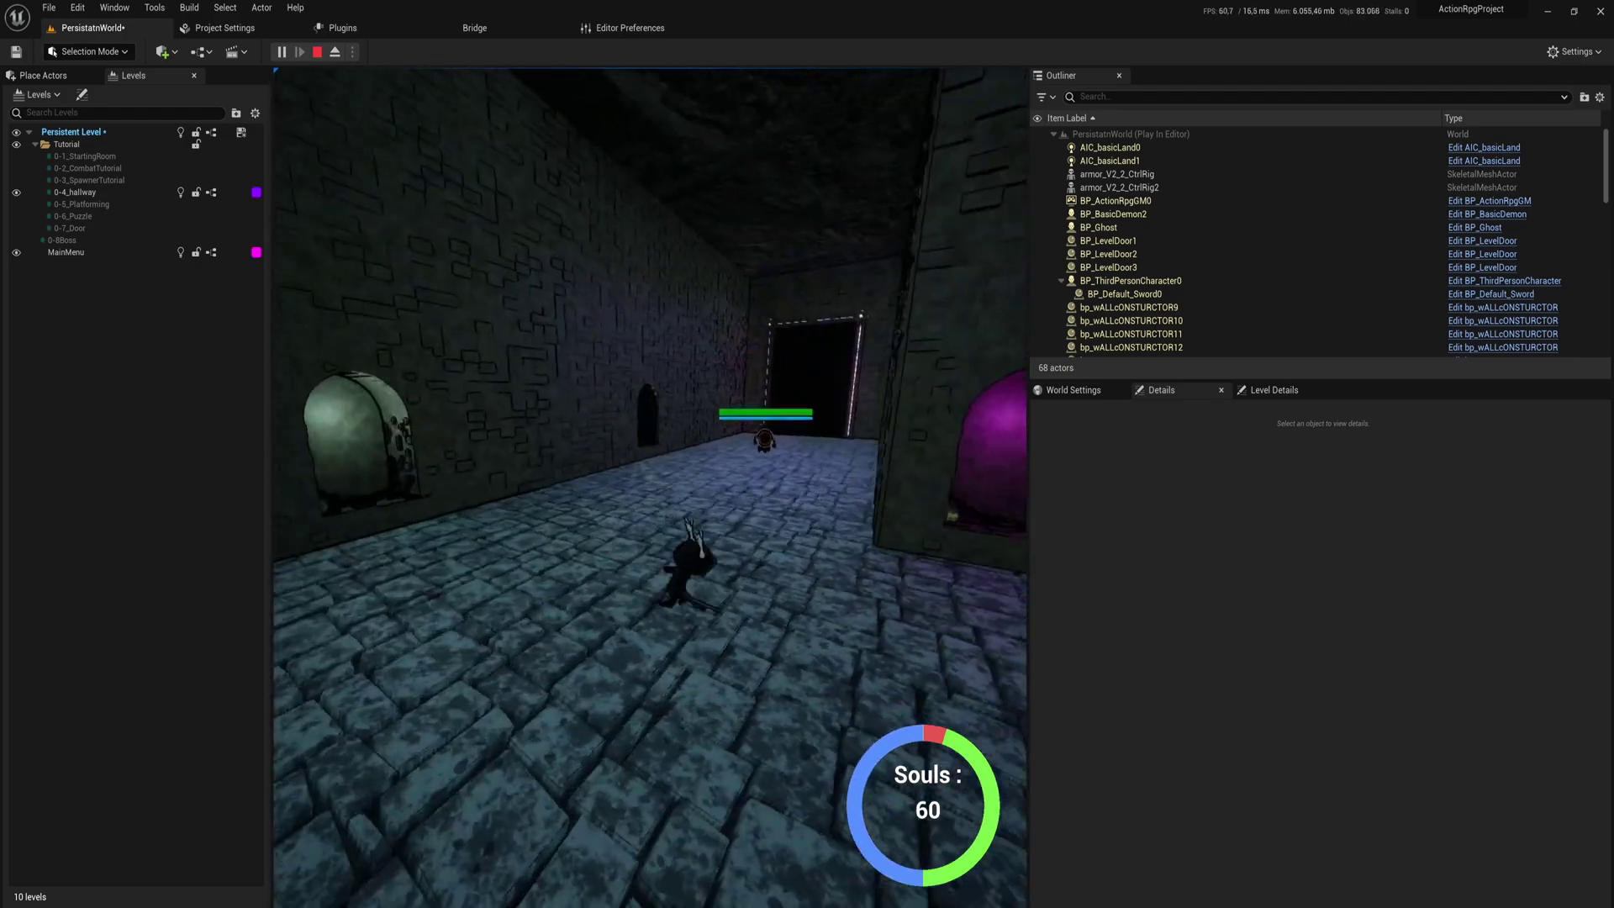
pyautogui.press('w')
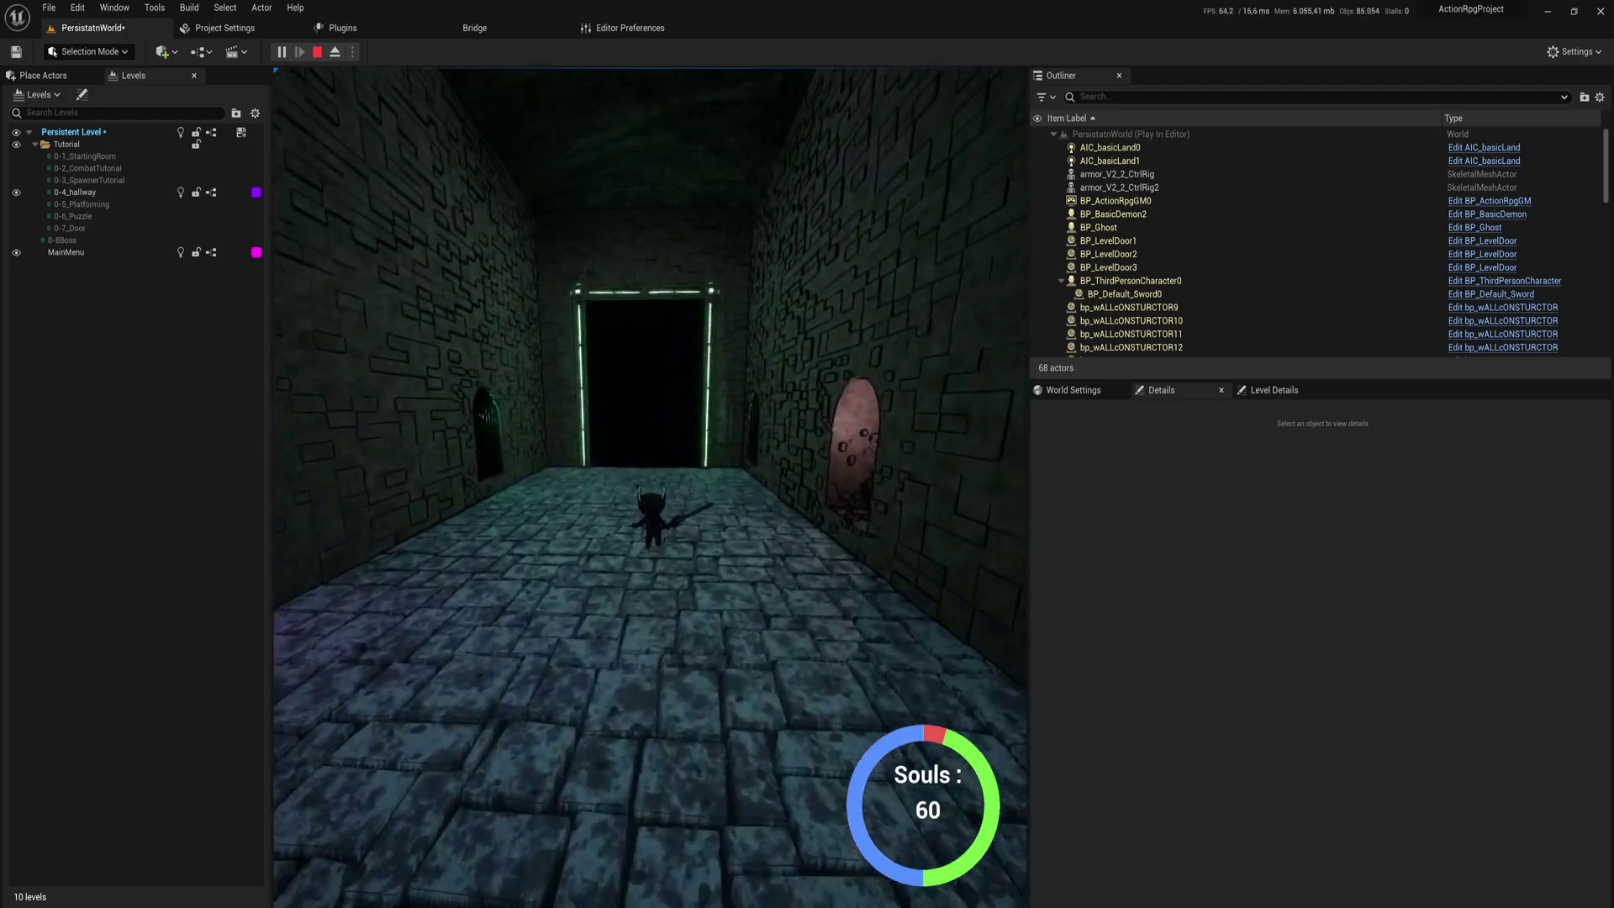
pyautogui.press('w')
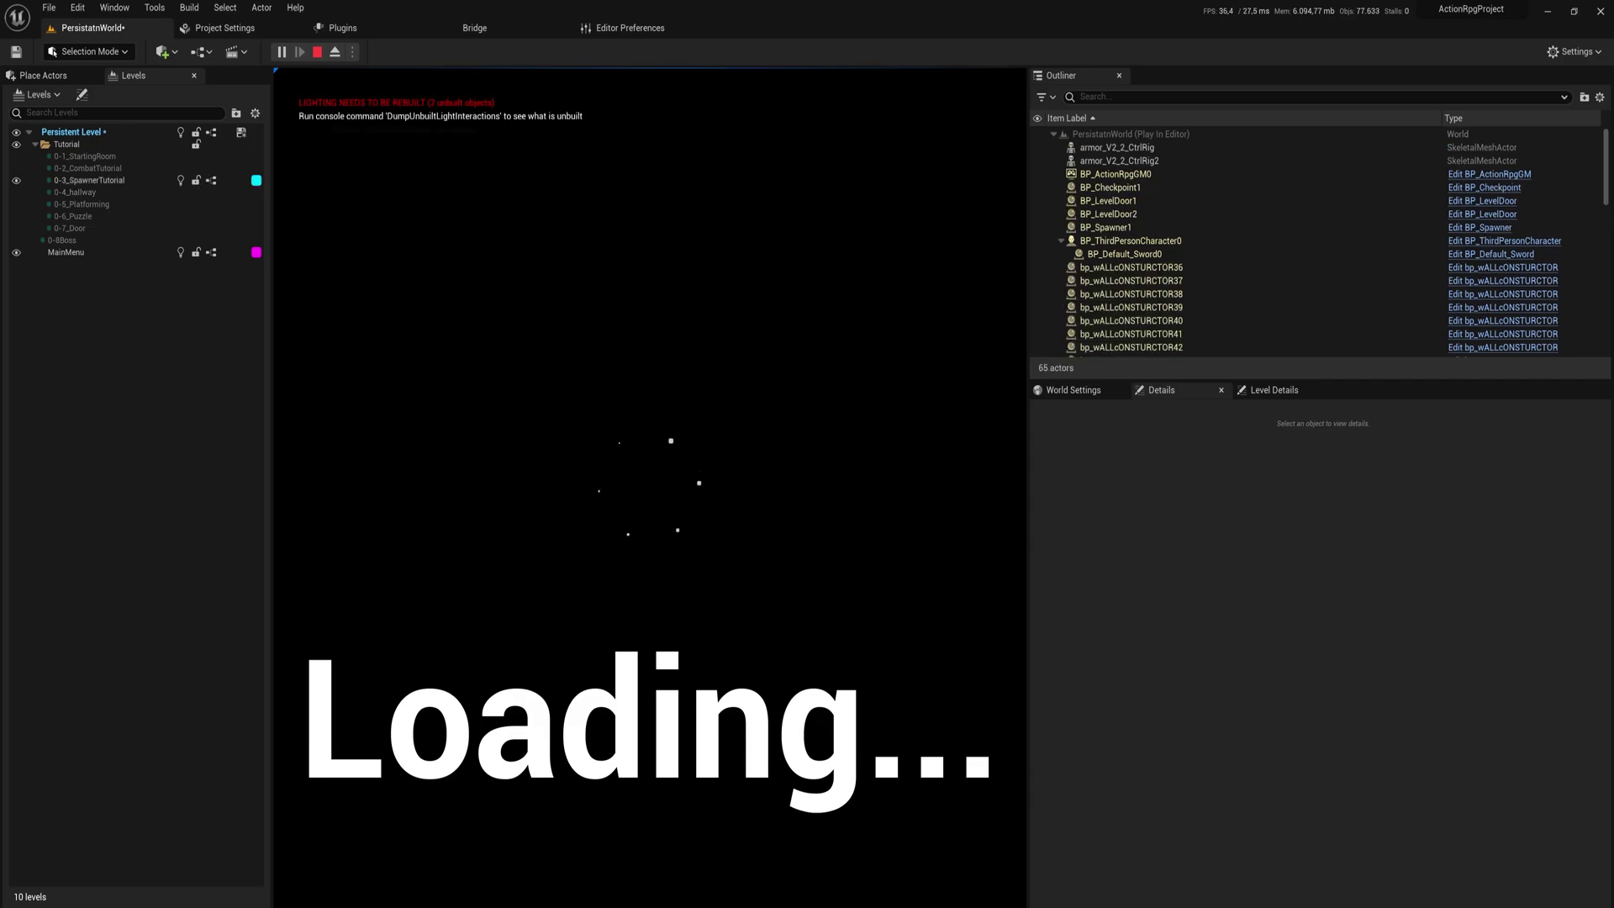
pyautogui.press('Escape')
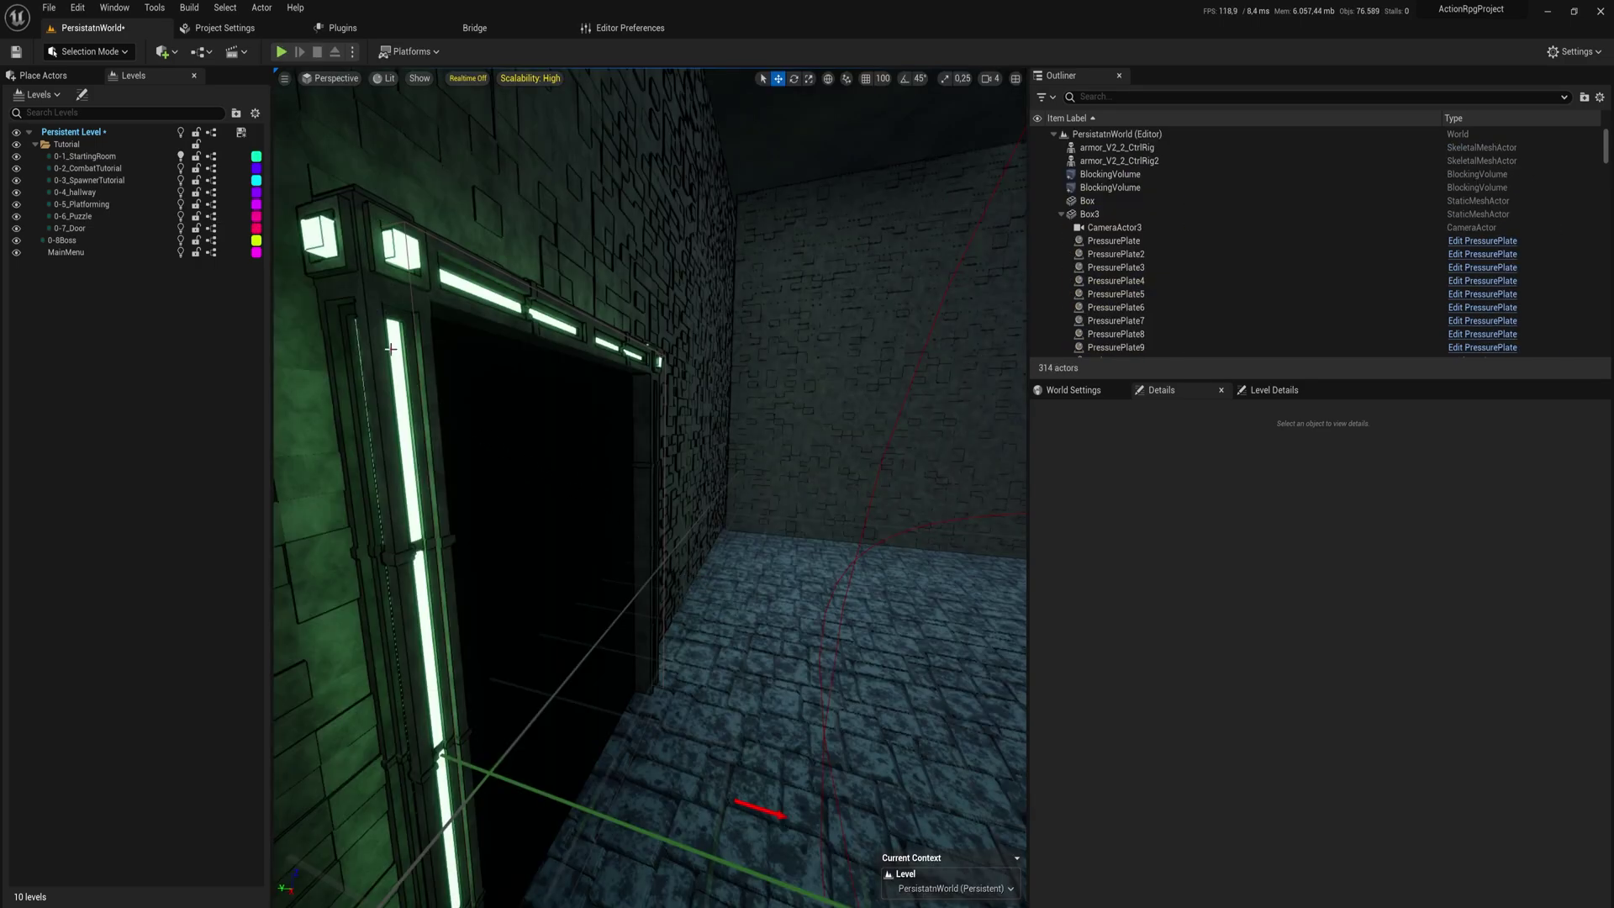
# - Open the persistent level's Level Blueprint and look over its event graph
pyautogui.click(208, 53)
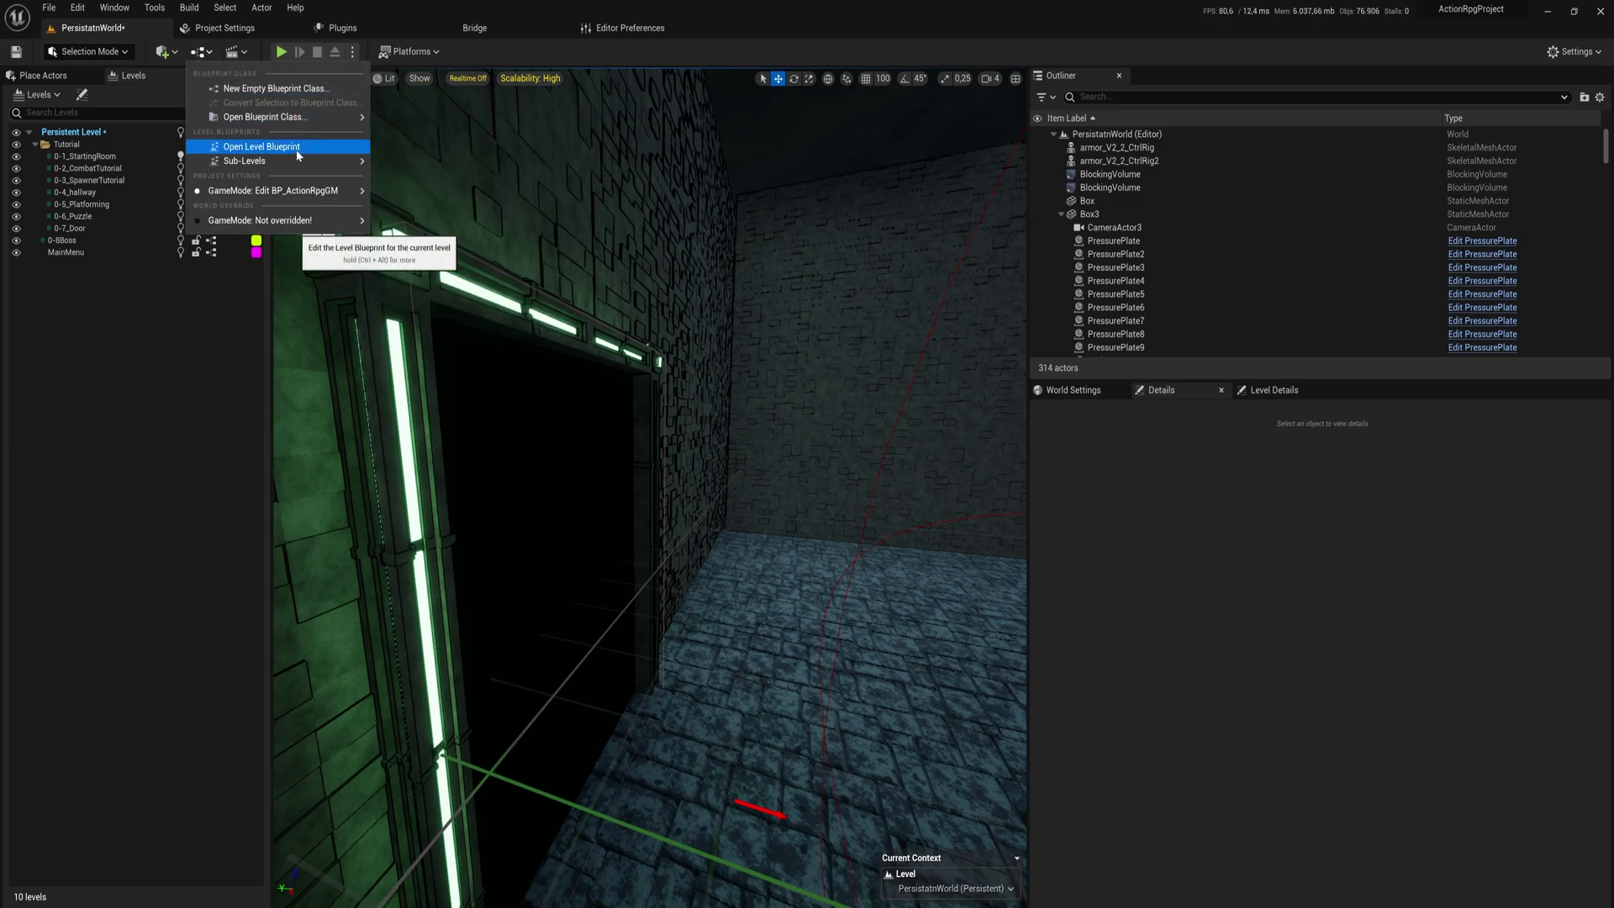
pyautogui.click(260, 146)
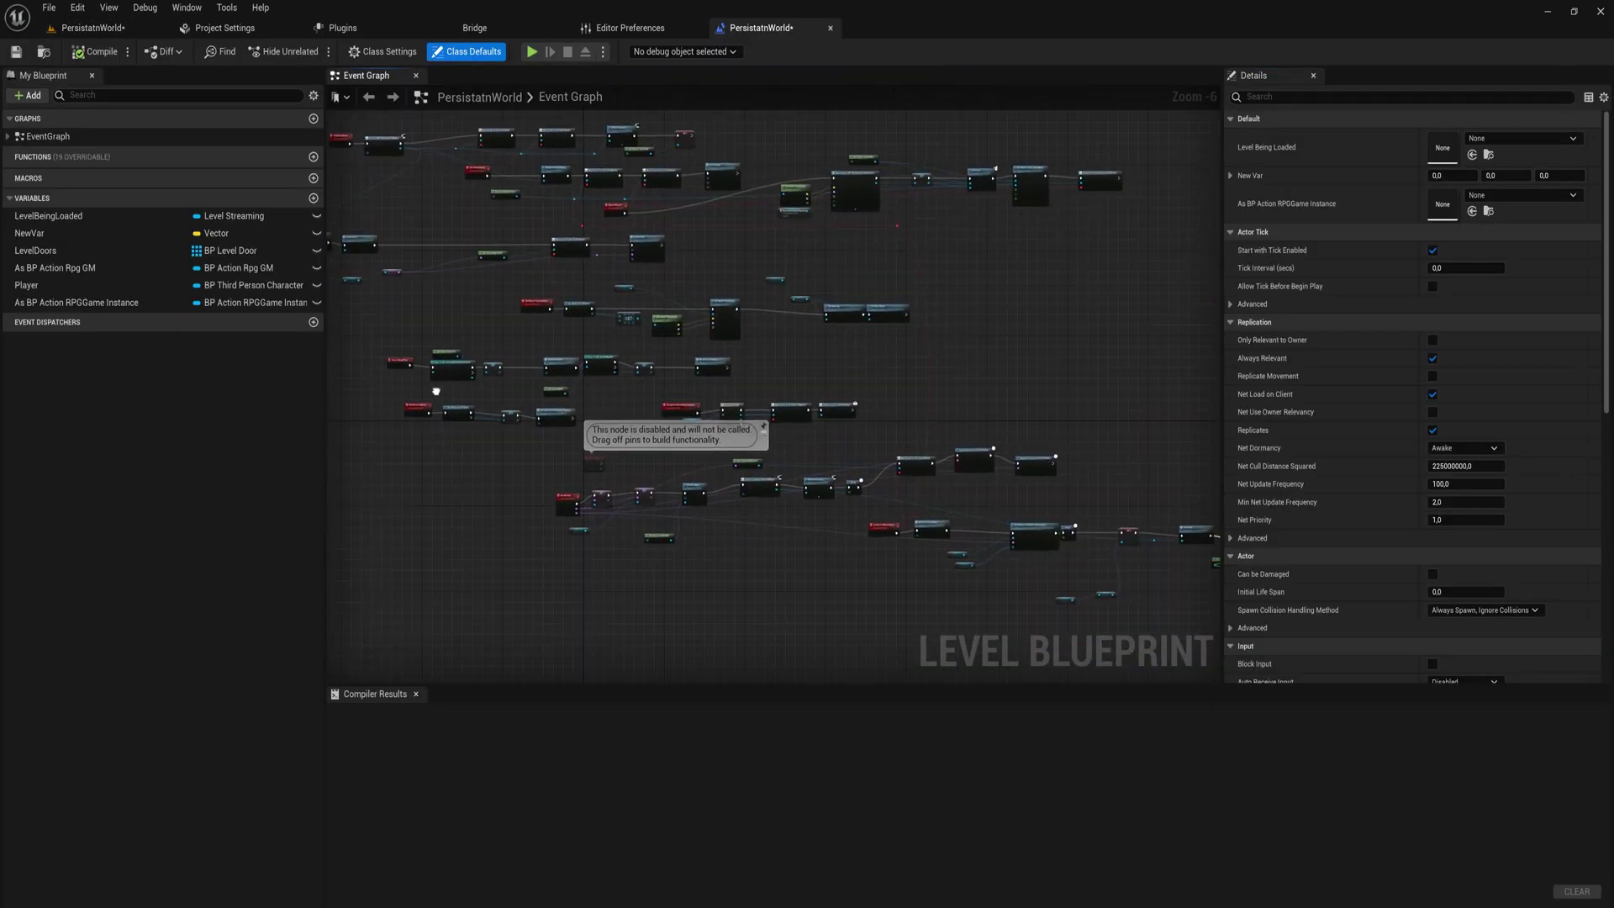
pyautogui.moveTo(436, 391); pyautogui.dragTo(631, 411, button='right')
# - Back in the level view, select the green-lit level door in 0-3_SpawnerTutorial and examine its Level to Load setting
pyautogui.click(92, 27)
pyautogui.moveTo(650, 488); pyautogui.dragTo(437, 508, button='right')
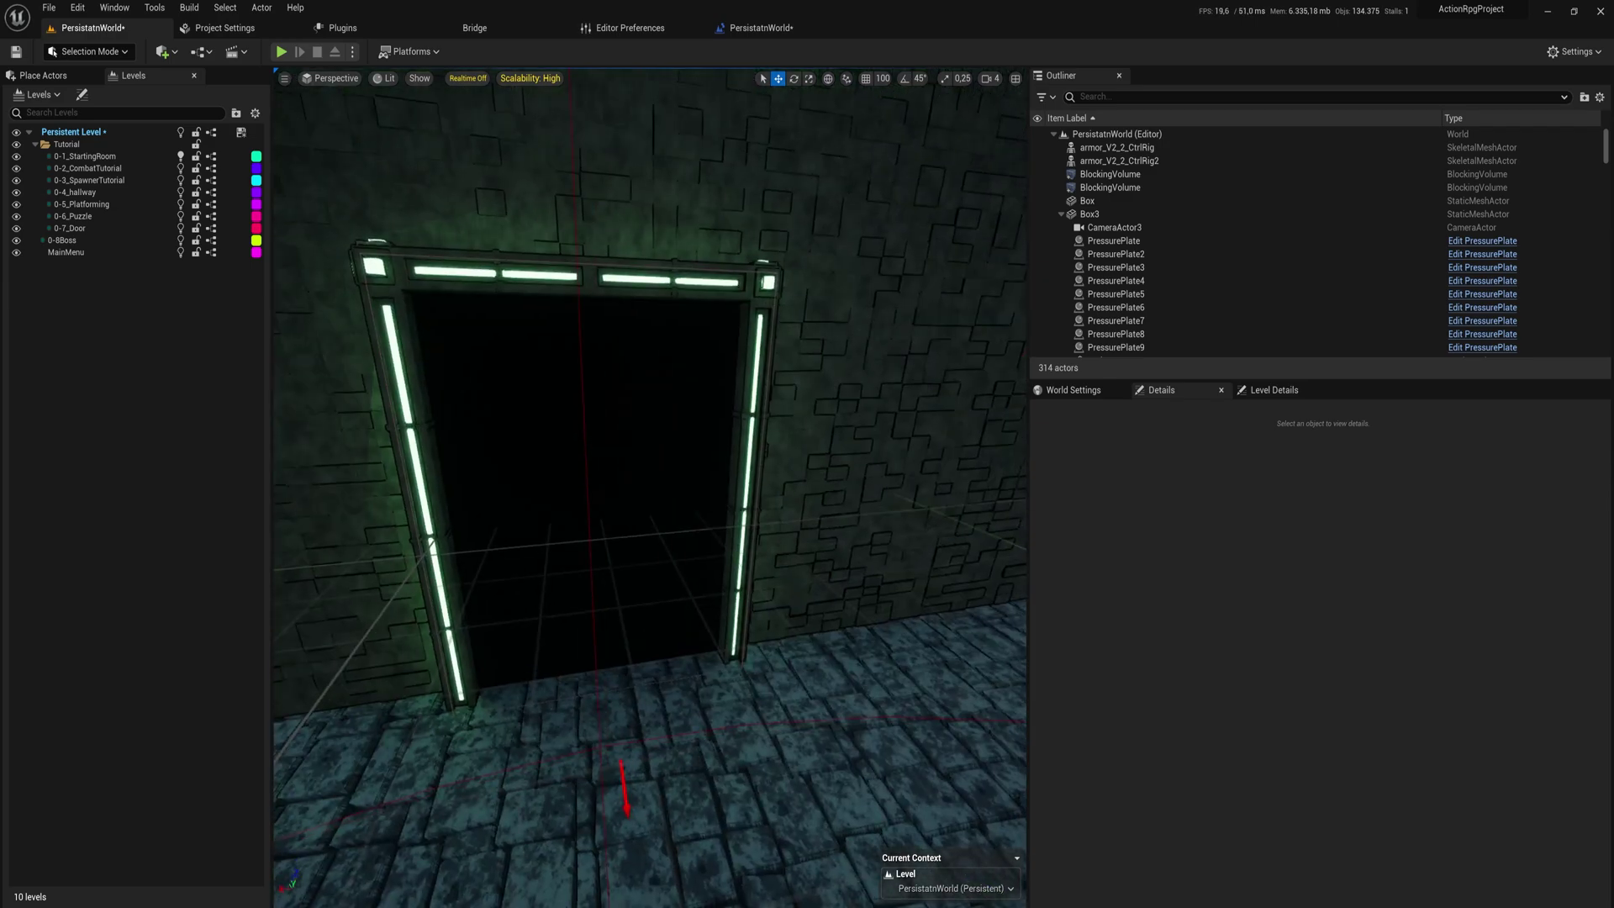
pyautogui.moveTo(663, 407); pyautogui.dragTo(828, 407, button='right')
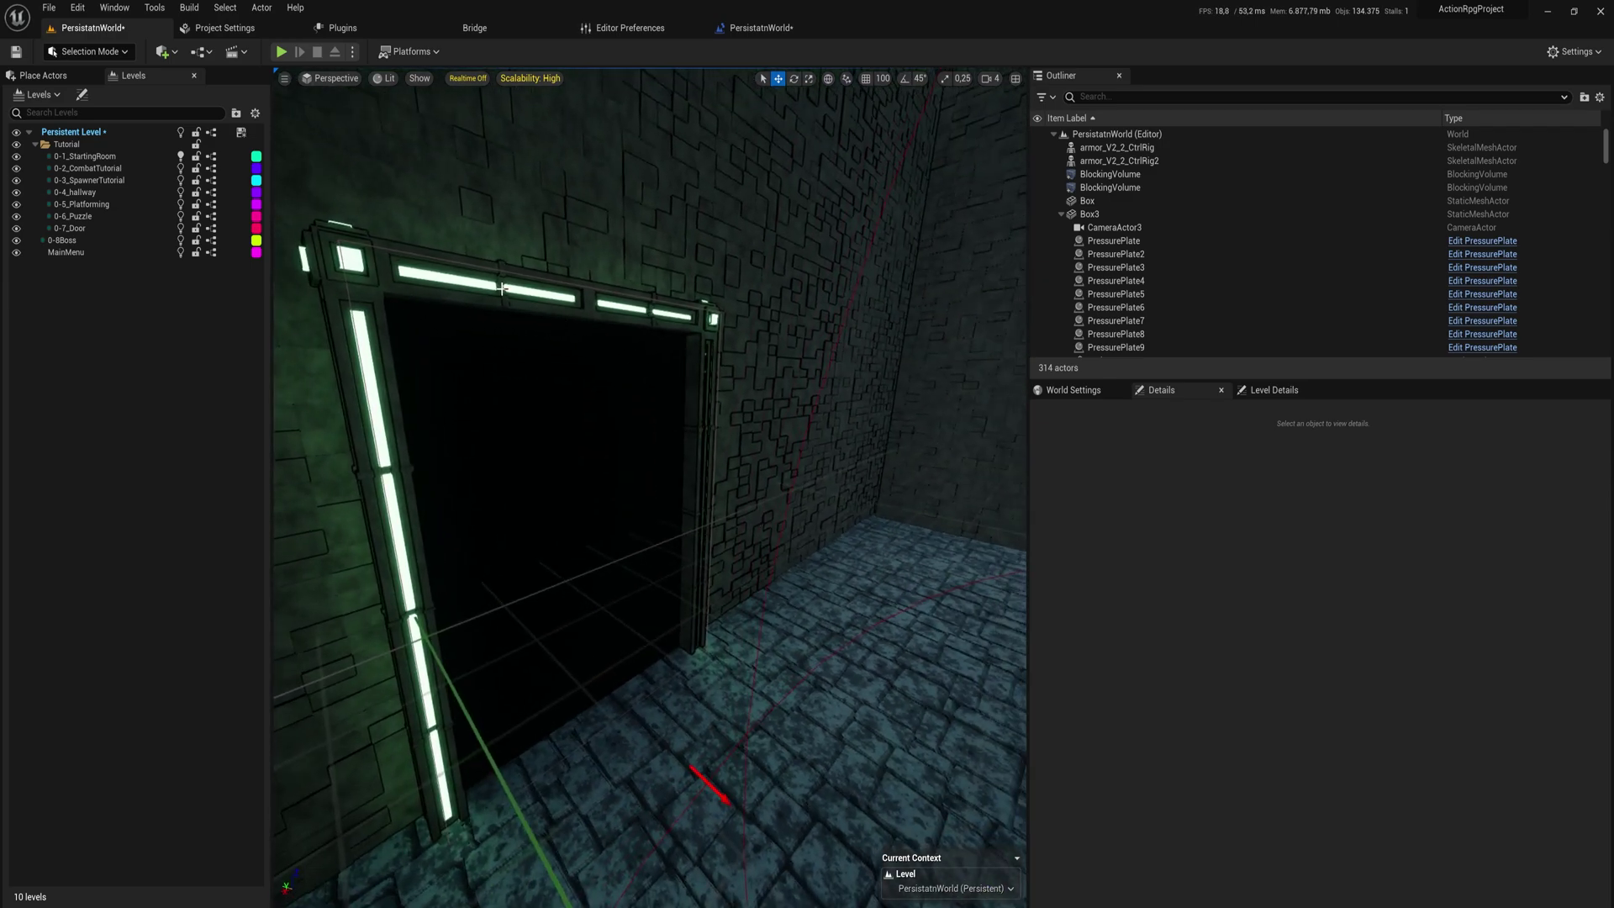
pyautogui.click(502, 288)
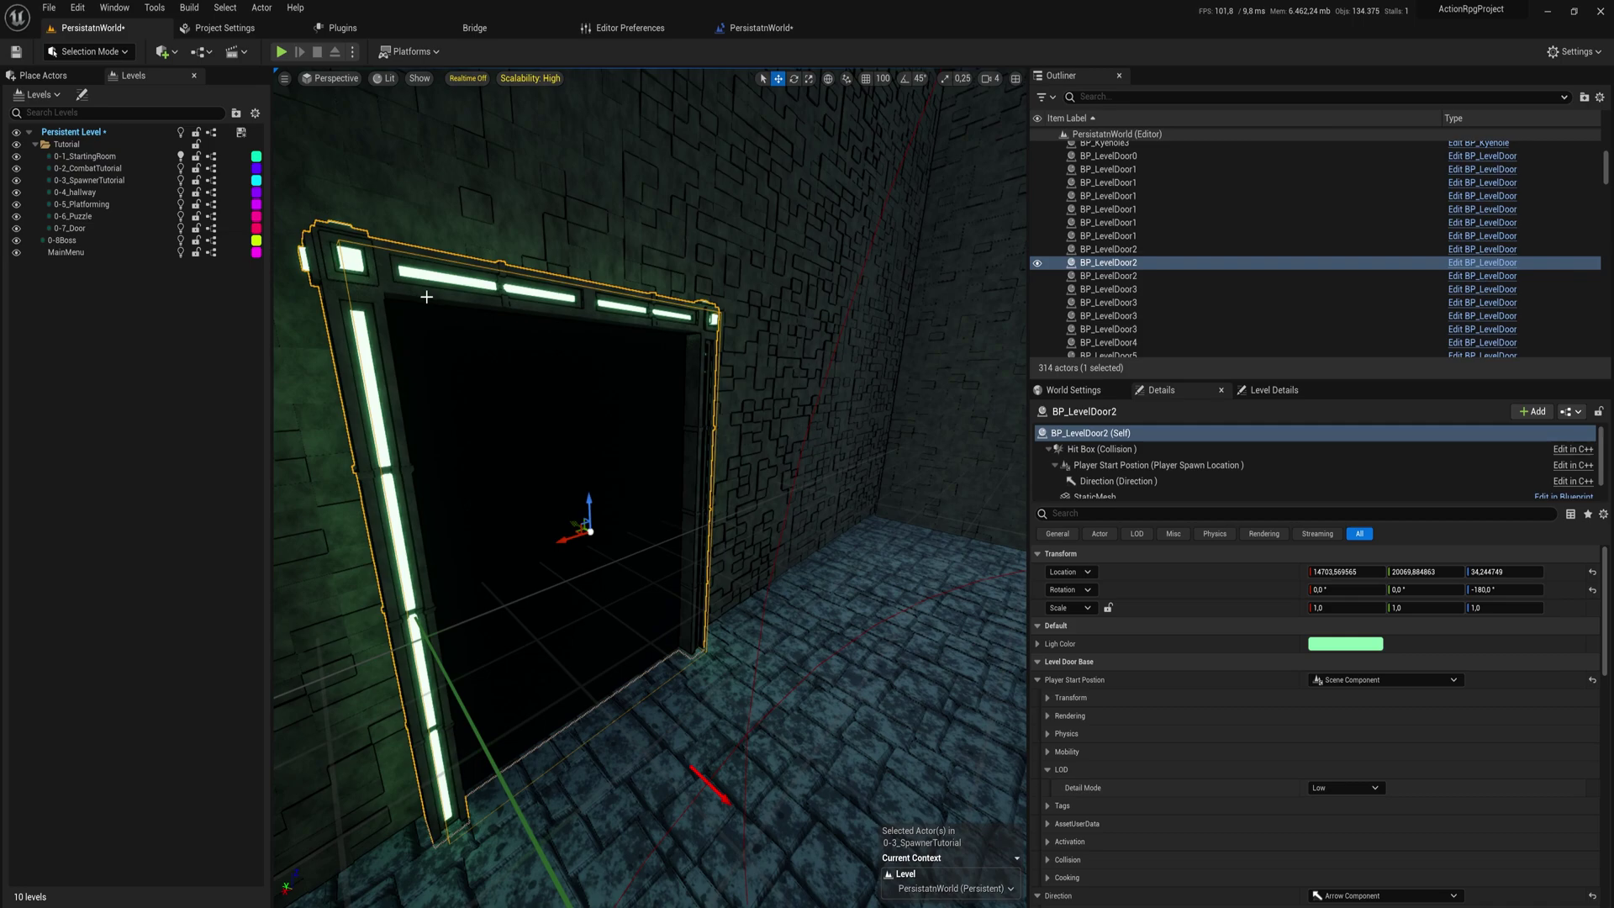
pyautogui.moveTo(426, 297); pyautogui.dragTo(395, 302, button='right')
pyautogui.moveTo(496, 798); pyautogui.dragTo(563, 803, button='right')
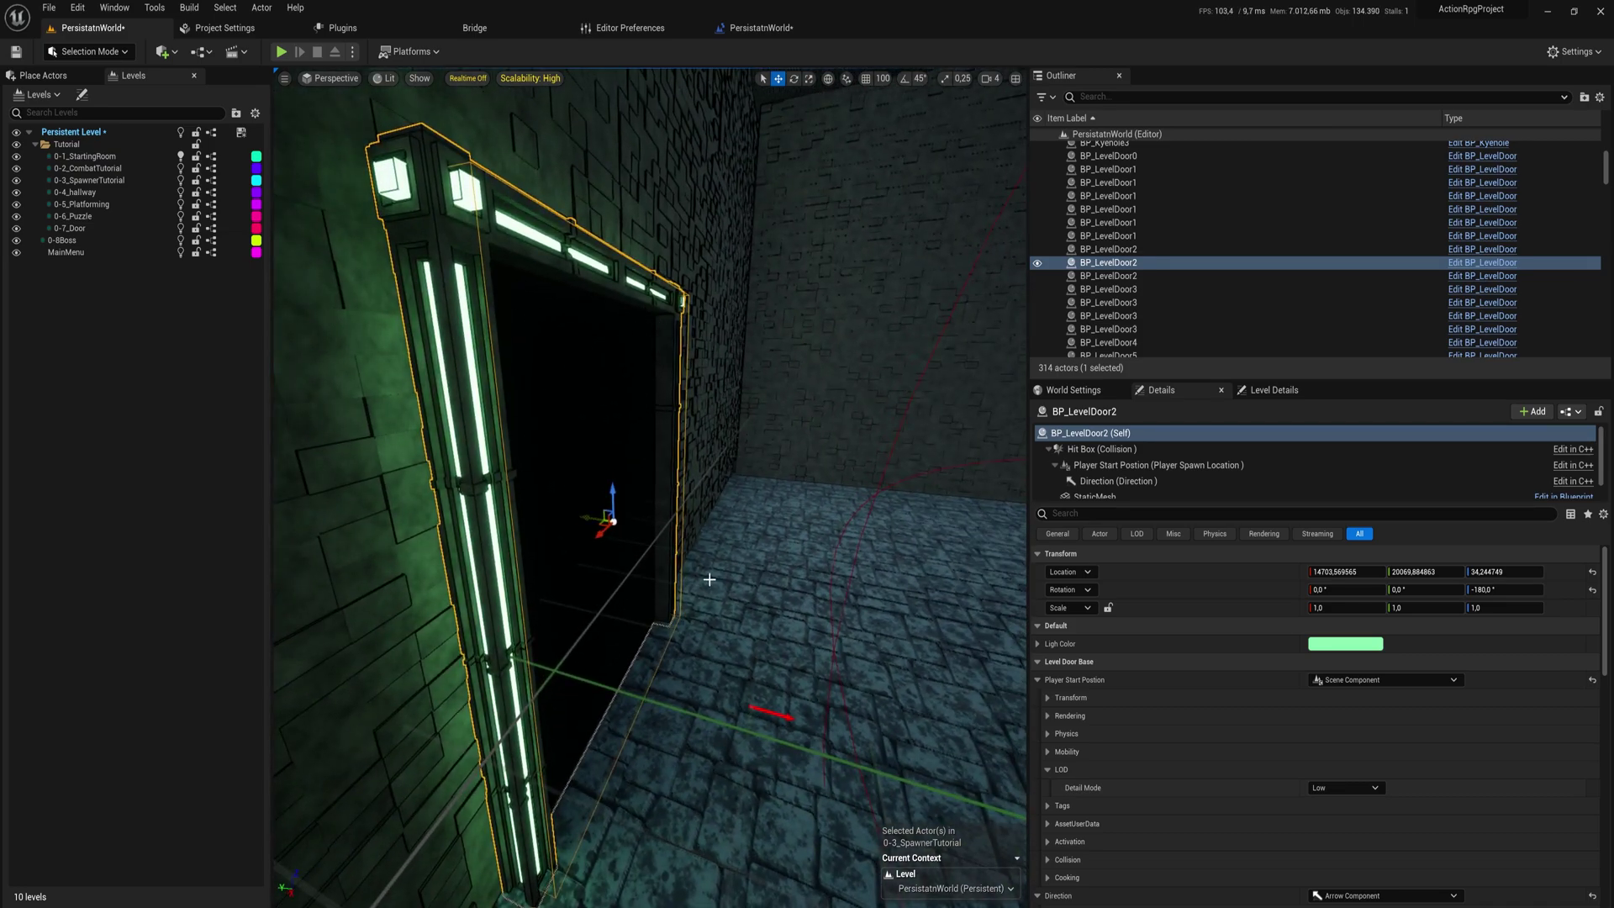
pyautogui.scroll(-10, 1242, 747)
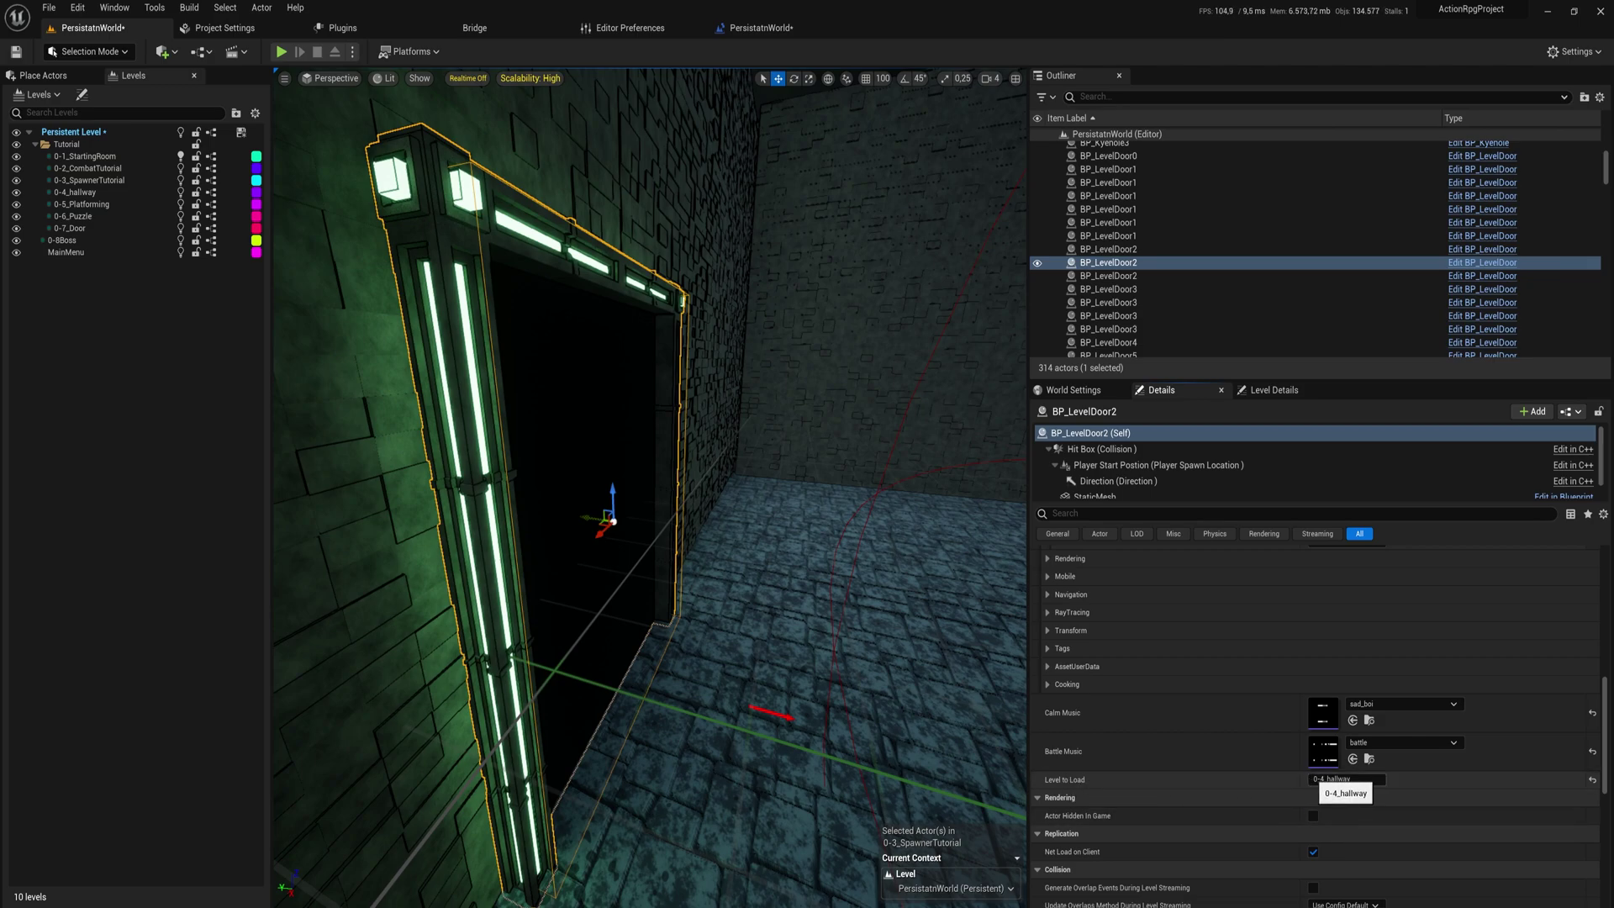
pyautogui.click(1344, 780)
pyautogui.moveTo(1352, 780); pyautogui.dragTo(1307, 779)
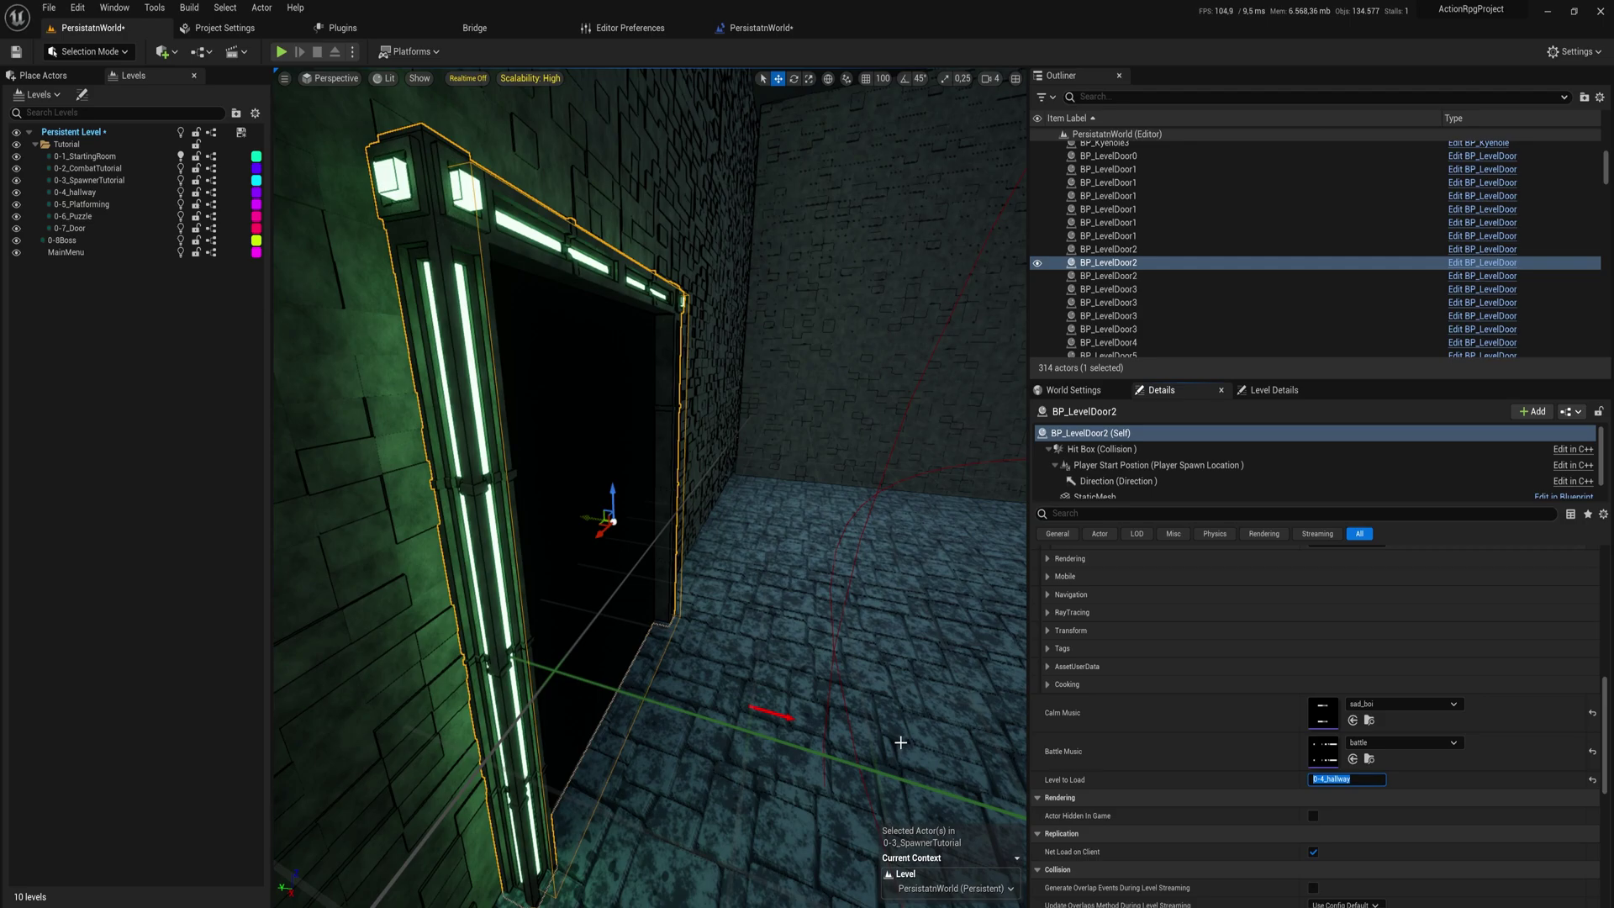
# - Select the matching green-lit level door on the 0-4_hallway side and check its Level to Load setting
pyautogui.moveTo(903, 740)
pyautogui.mouseDown(button='right')
pyautogui.moveTo(931, 758)
pyautogui.moveTo(903, 740)
pyautogui.mouseUp(button='right')
pyautogui.press('s')
pyautogui.moveTo(744, 436); pyautogui.dragTo(744, 437, button='right')
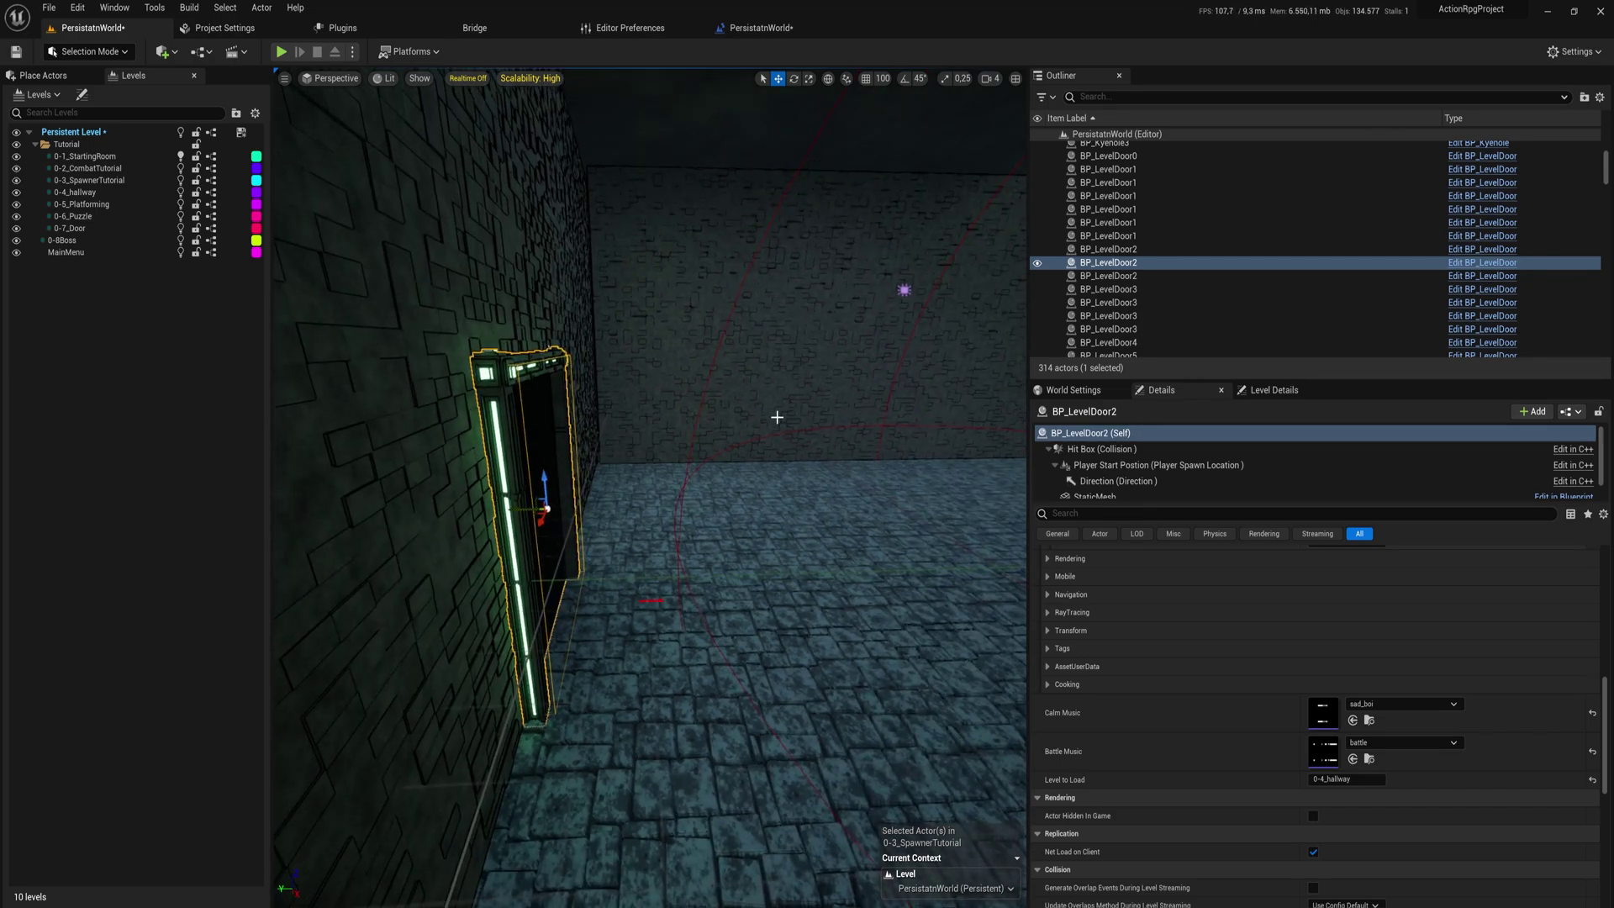
pyautogui.moveTo(661, 128); pyautogui.dragTo(661, 129, button='right')
pyautogui.moveTo(671, 487); pyautogui.dragTo(671, 487, button='right')
pyautogui.moveTo(571, 670); pyautogui.dragTo(572, 670, button='right')
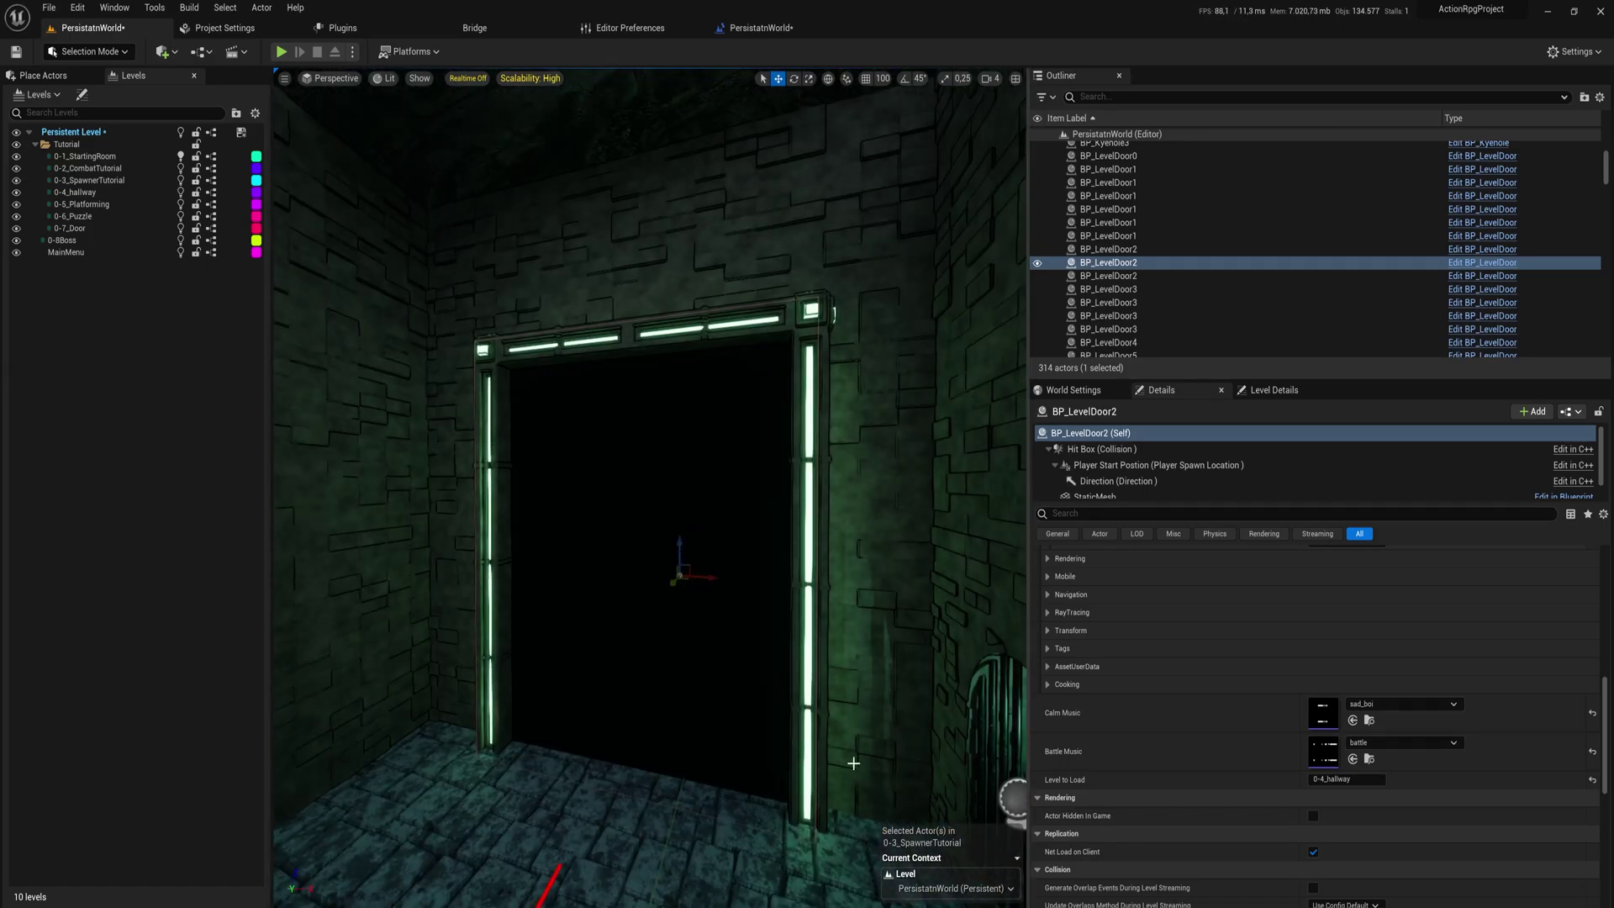
pyautogui.click(807, 715)
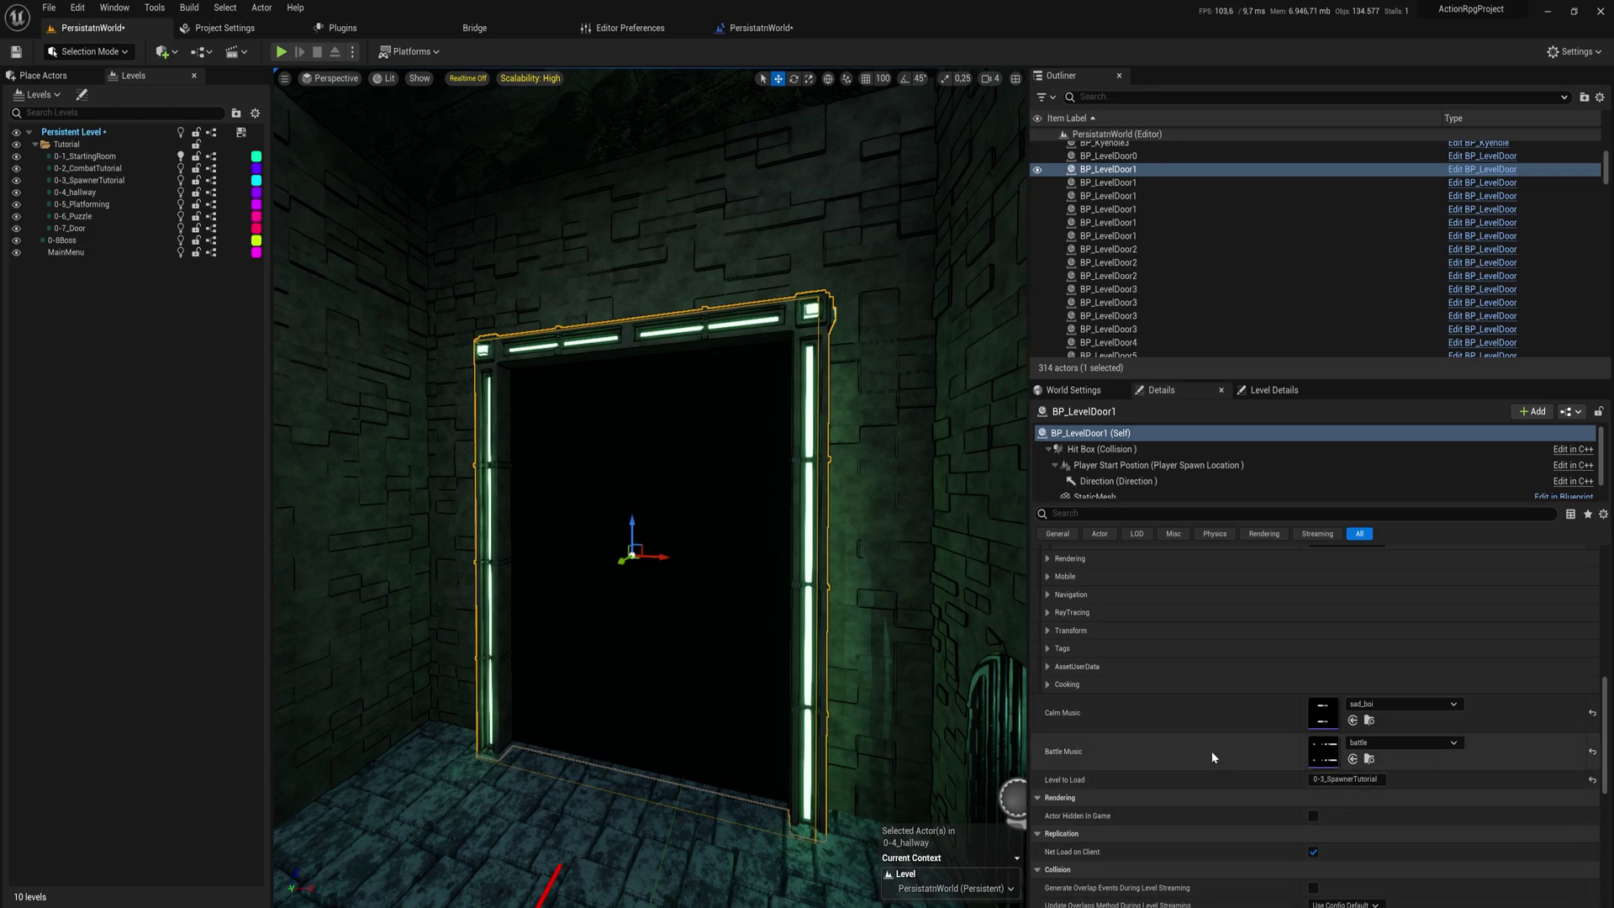
# - Focus on the selected green-lit level door in 0-4_hallway, examine its surroundings, and look across the large adjoining room toward the far door
pyautogui.moveTo(987, 591); pyautogui.dragTo(856, 672, button='right')
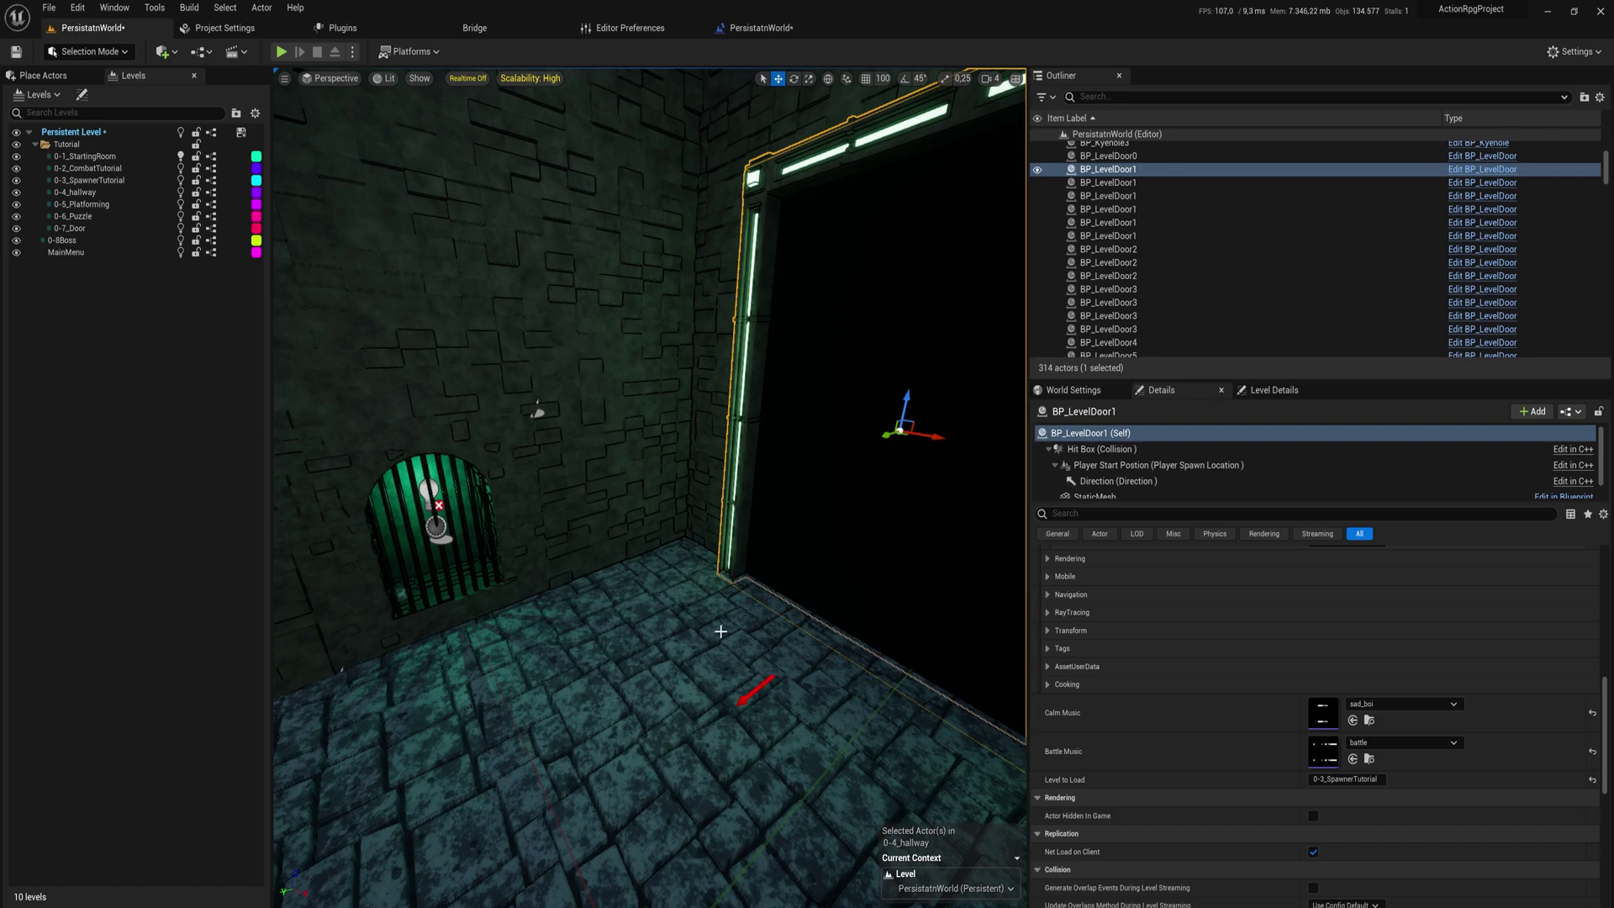
pyautogui.press('f')
pyautogui.moveTo(796, 446); pyautogui.dragTo(691, 440)
pyautogui.moveTo(690, 439); pyautogui.dragTo(598, 561, button='right')
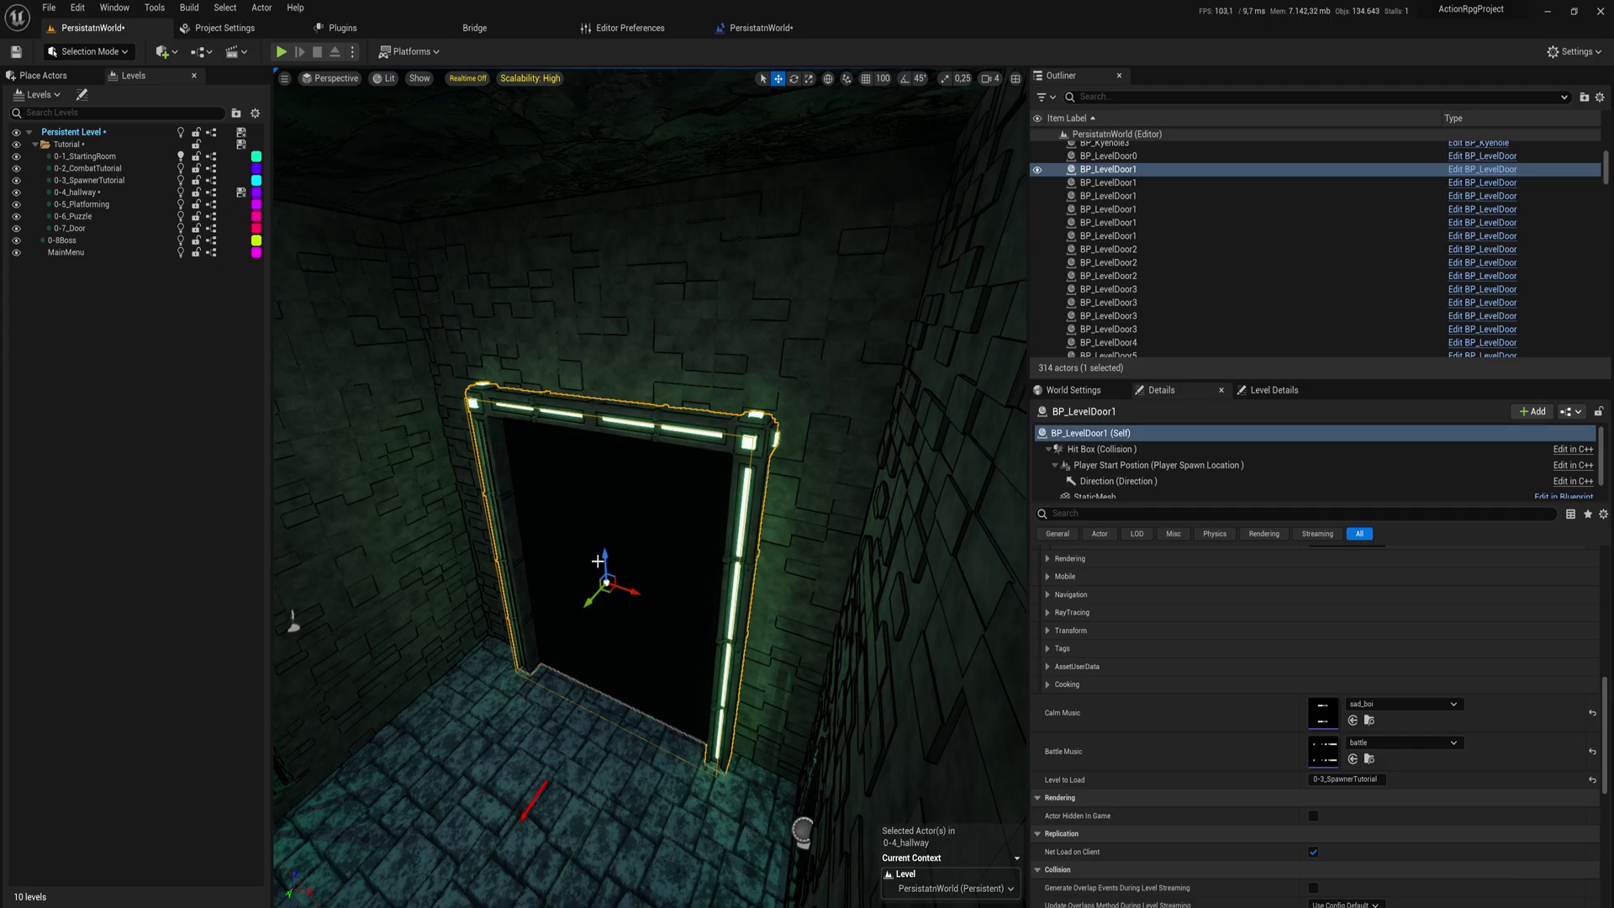
pyautogui.moveTo(717, 578)
pyautogui.mouseDown(button='right')
pyautogui.moveTo(748, 496)
pyautogui.moveTo(756, 638)
pyautogui.moveTo(807, 622)
pyautogui.moveTo(722, 586)
pyautogui.mouseUp(button='right')
pyautogui.press('w')
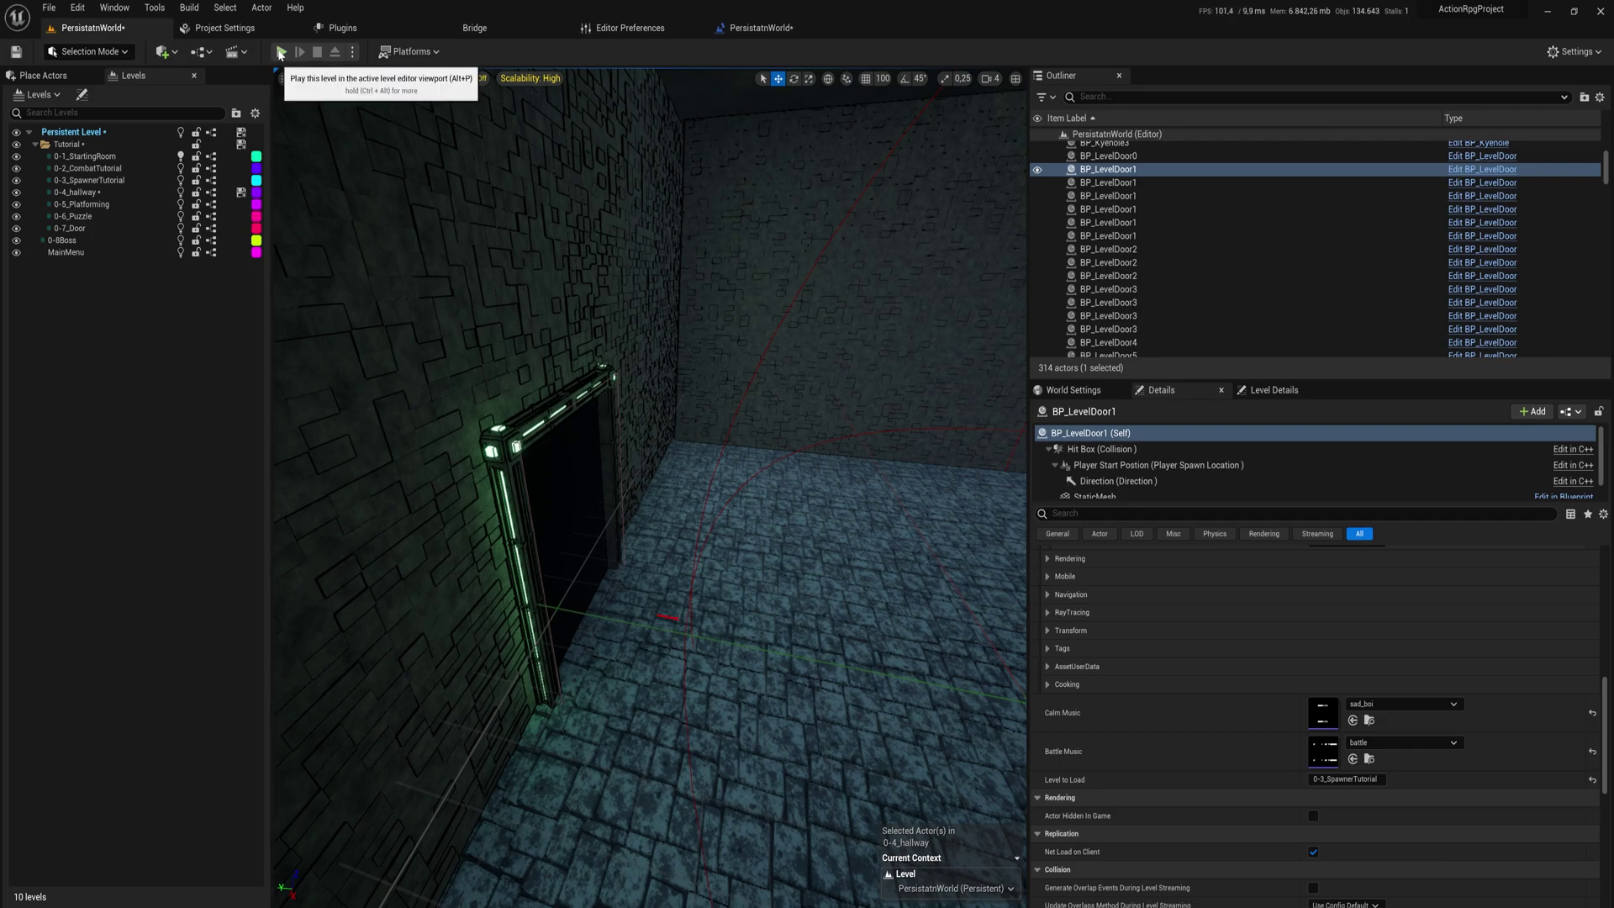
pyautogui.moveTo(353, 154); pyautogui.dragTo(305, 135, button='right')
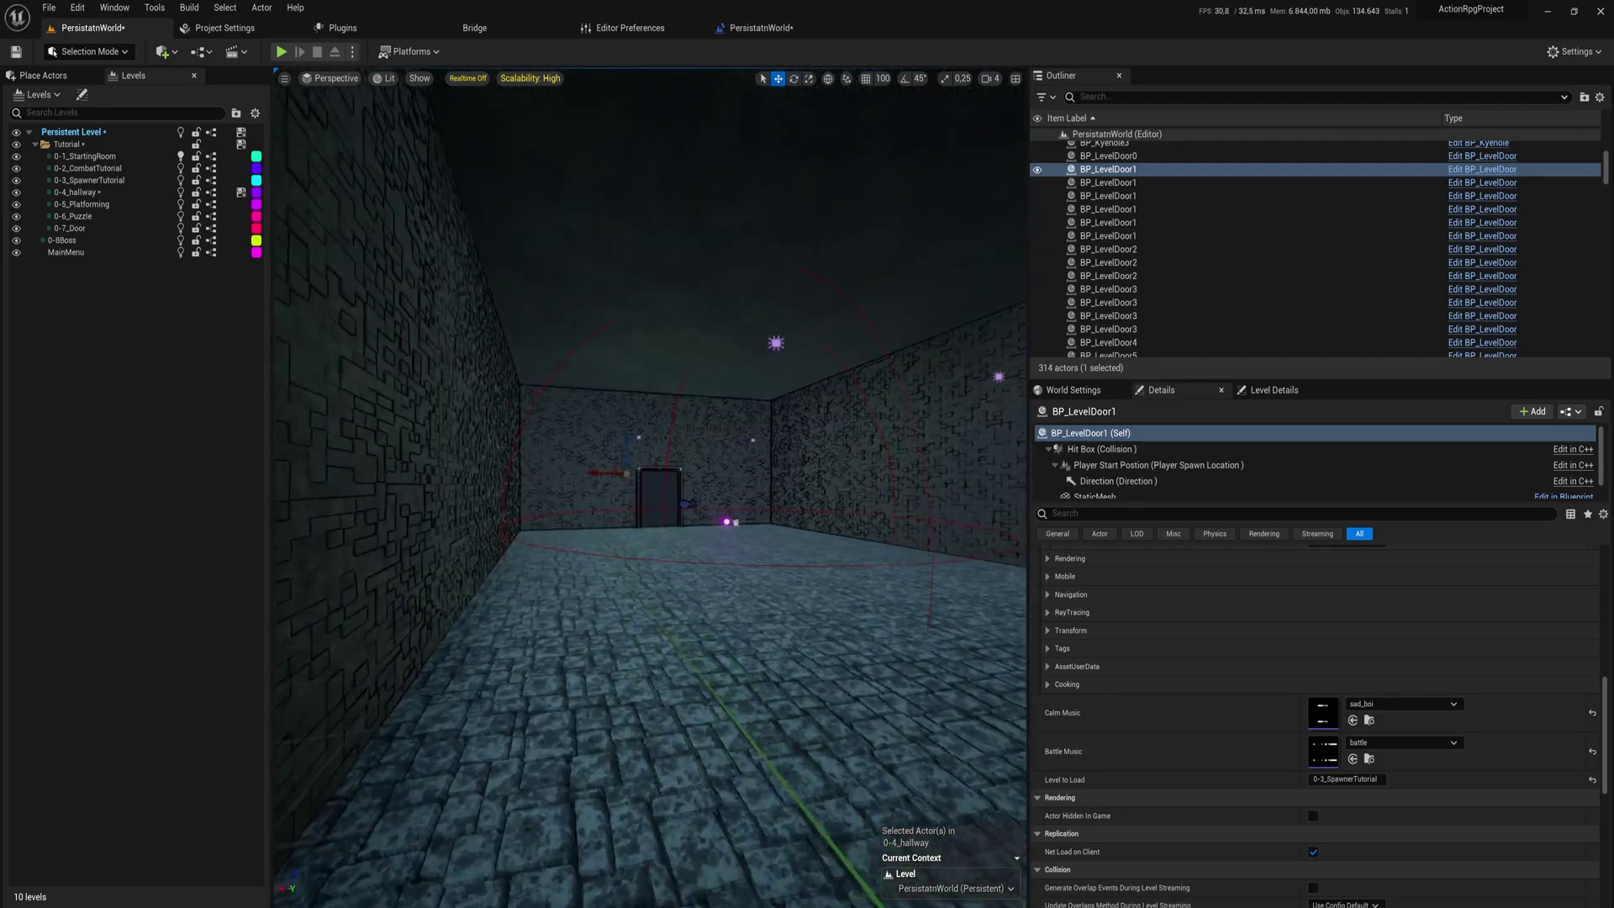
pyautogui.moveTo(571, 449); pyautogui.dragTo(570, 450, button='right')
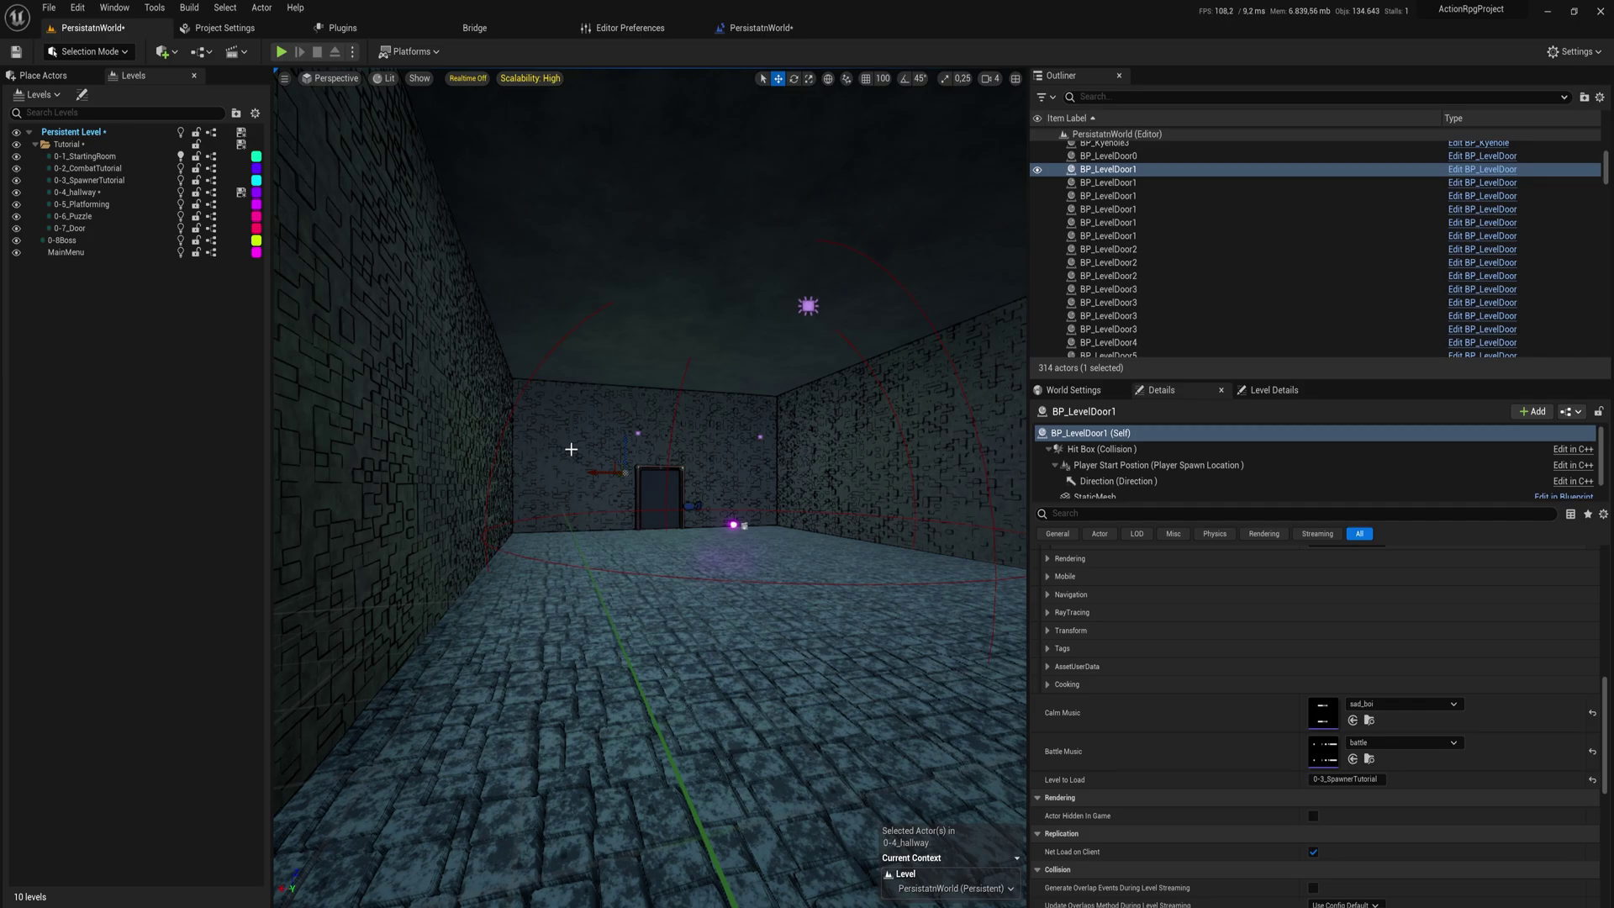
pyautogui.moveTo(711, 578); pyautogui.dragTo(353, 574, button='right')
pyautogui.moveTo(622, 546); pyautogui.dragTo(644, 584, button='right')
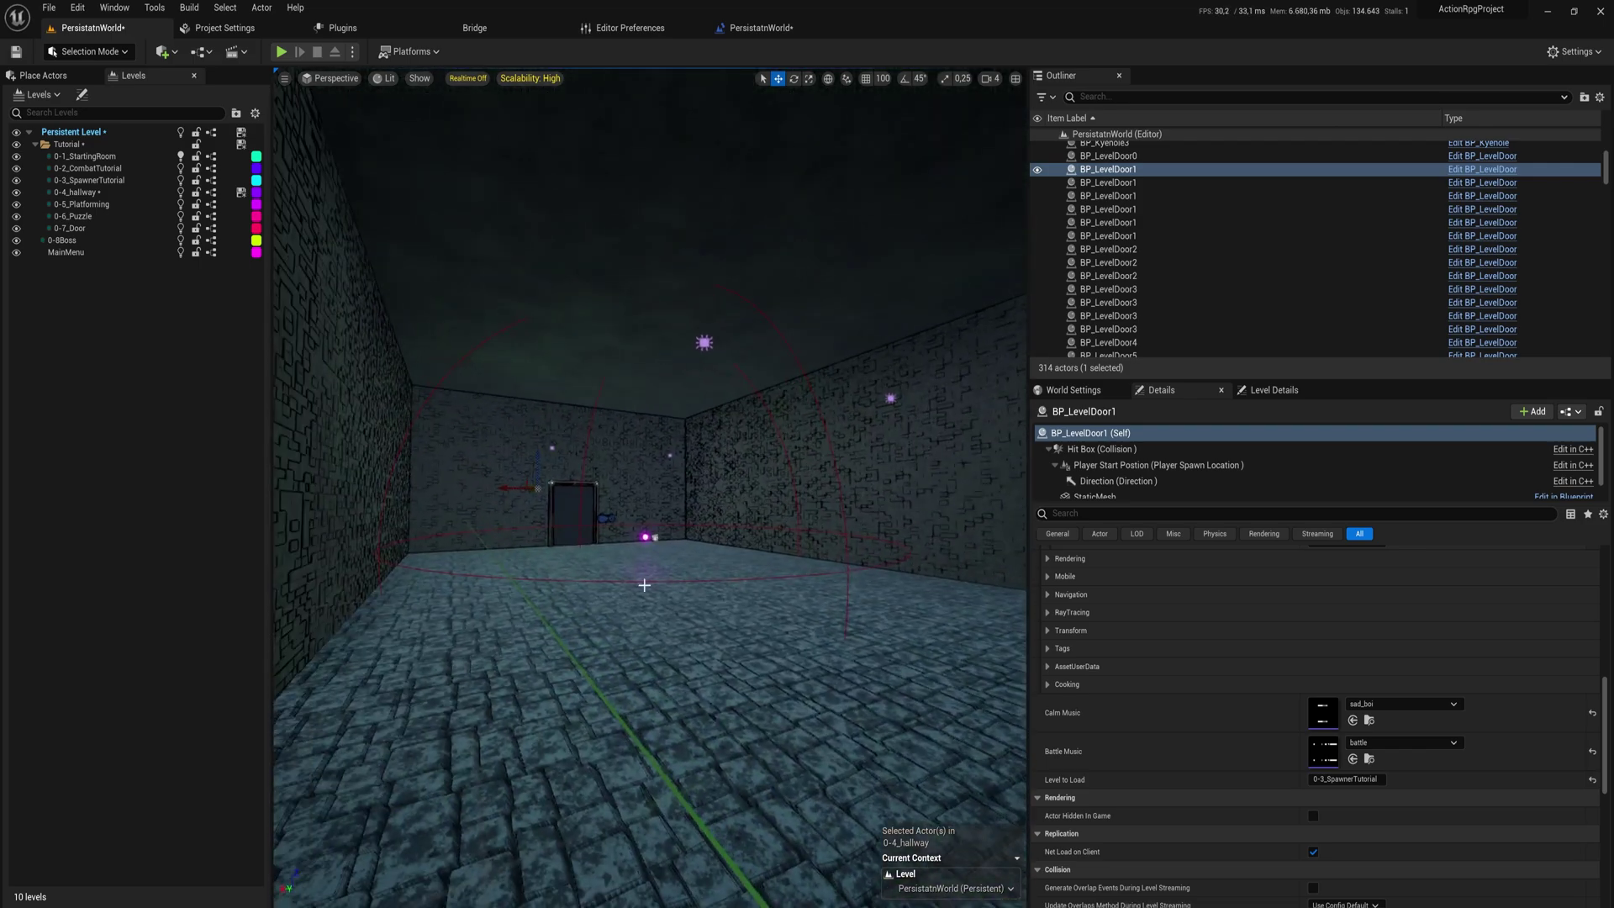